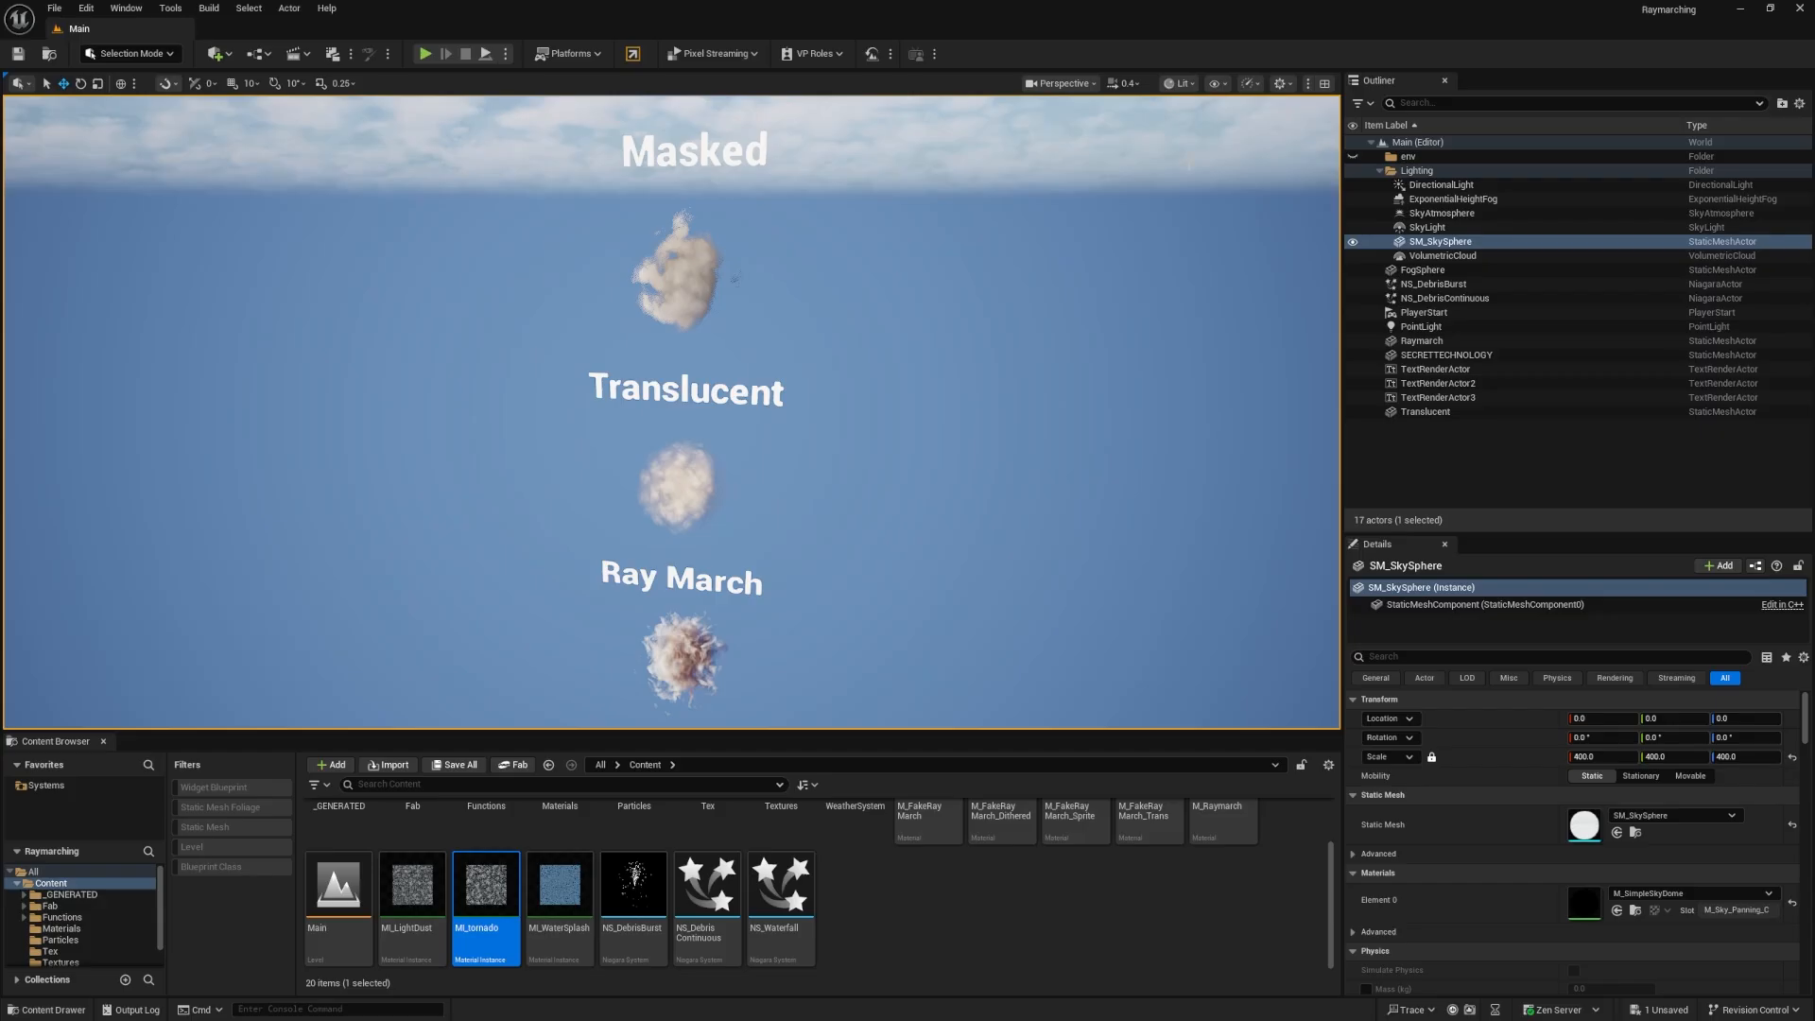
# Examine the Ray March cloud in the level viewport up close and from several angles.
pyautogui.scroll(3, 923, 248)
pyautogui.moveTo(923, 238); pyautogui.dragTo(657, 137, button='right')
pyautogui.scroll(2, 734, 142)
pyautogui.scroll(-5, 624, 123)
pyautogui.moveTo(893, 196); pyautogui.dragTo(924, 237, button='right')
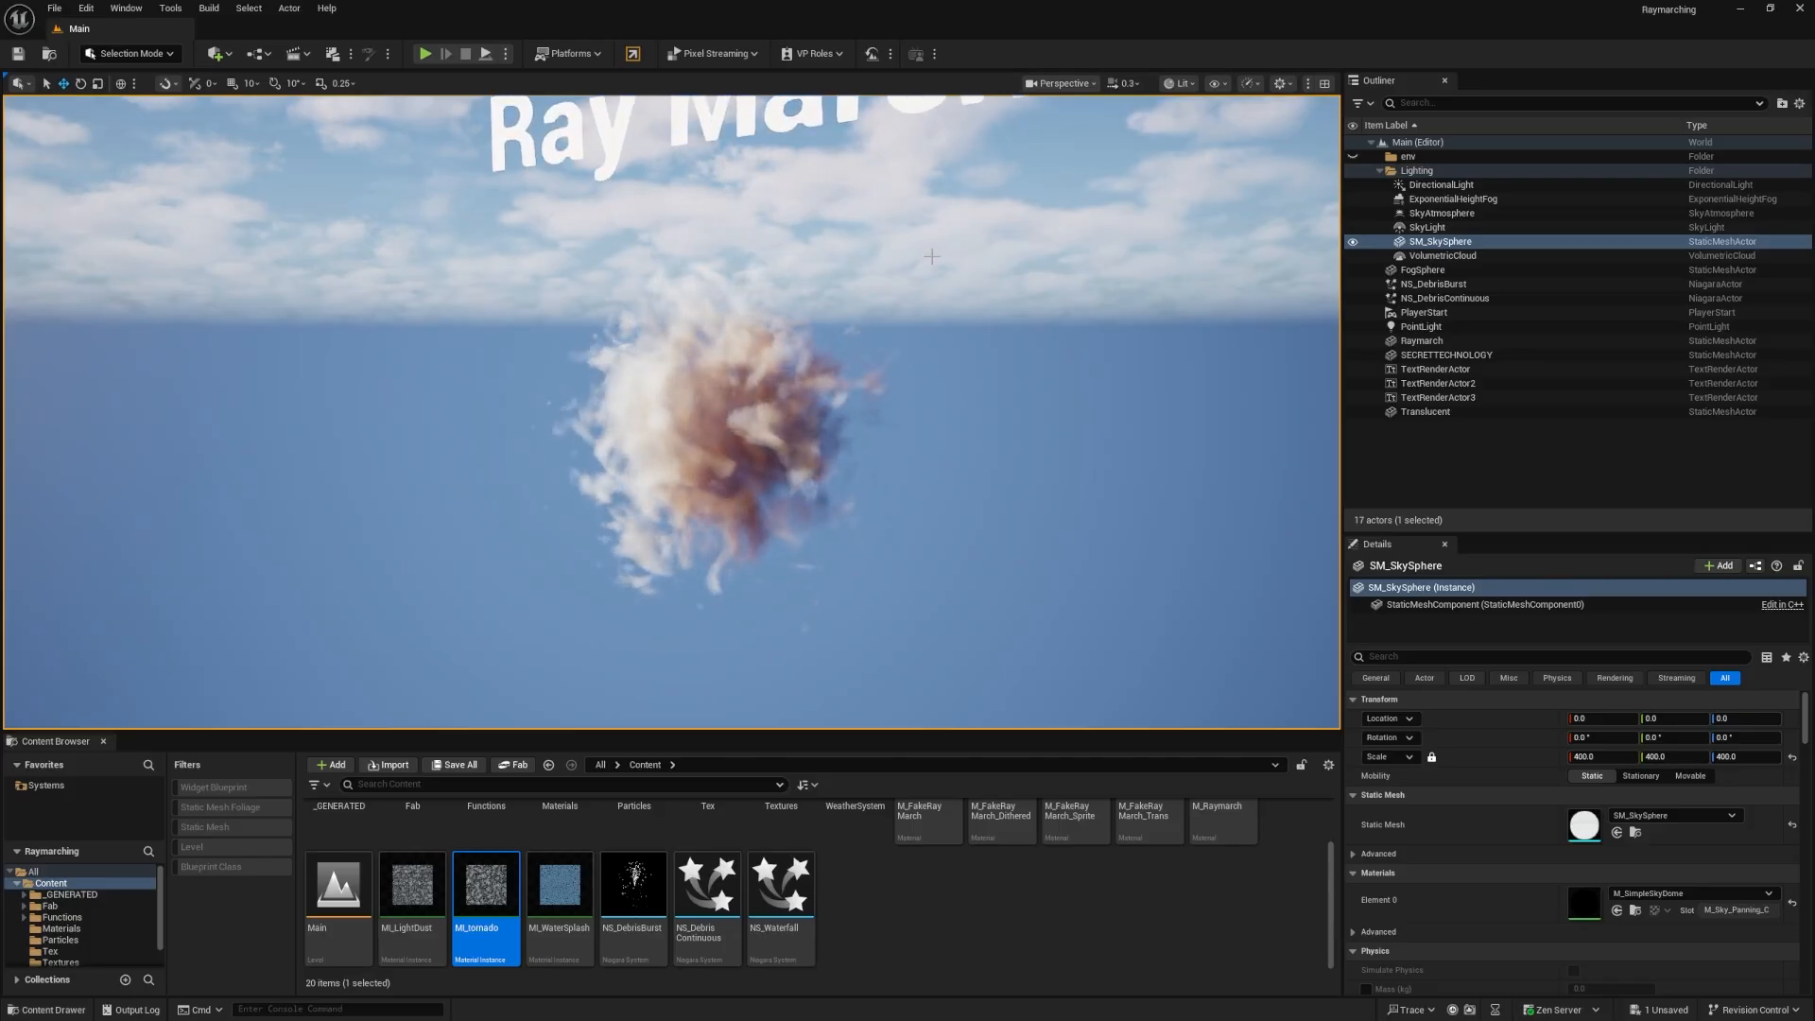
pyautogui.moveTo(1001, 426); pyautogui.dragTo(783, 346, button='right')
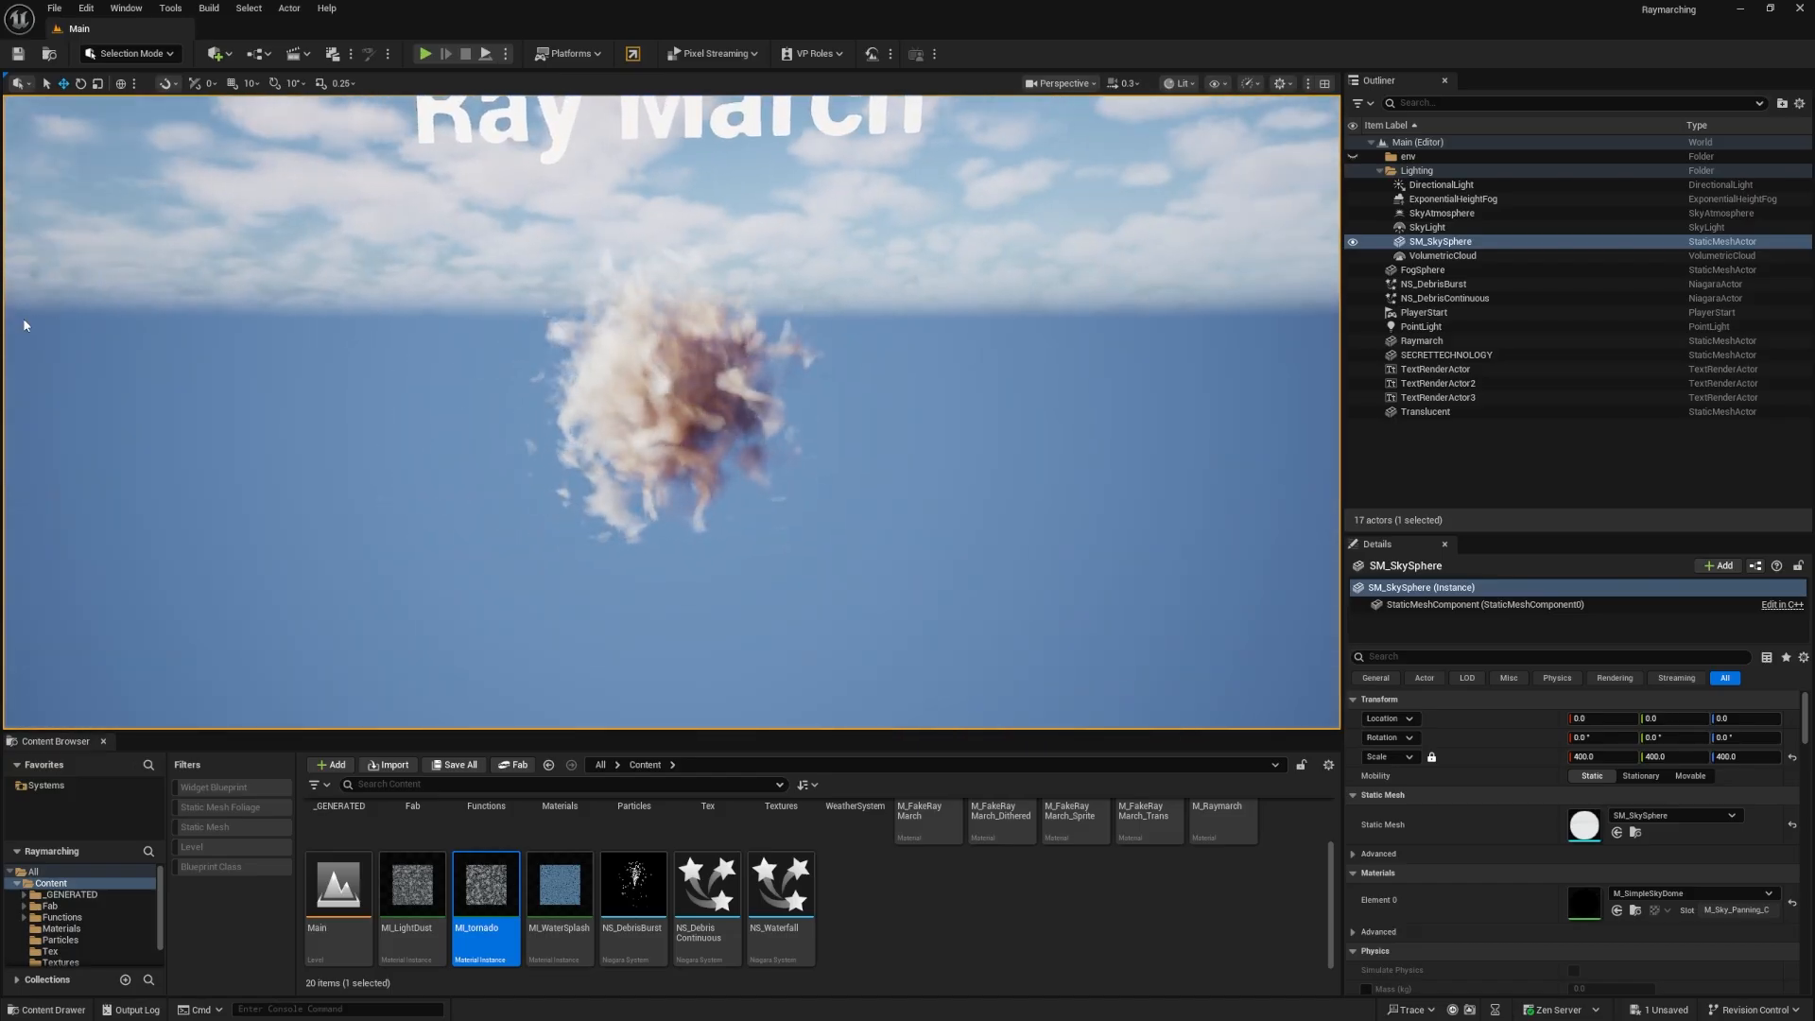
pyautogui.moveTo(783, 346); pyautogui.dragTo(697, 368, button='right')
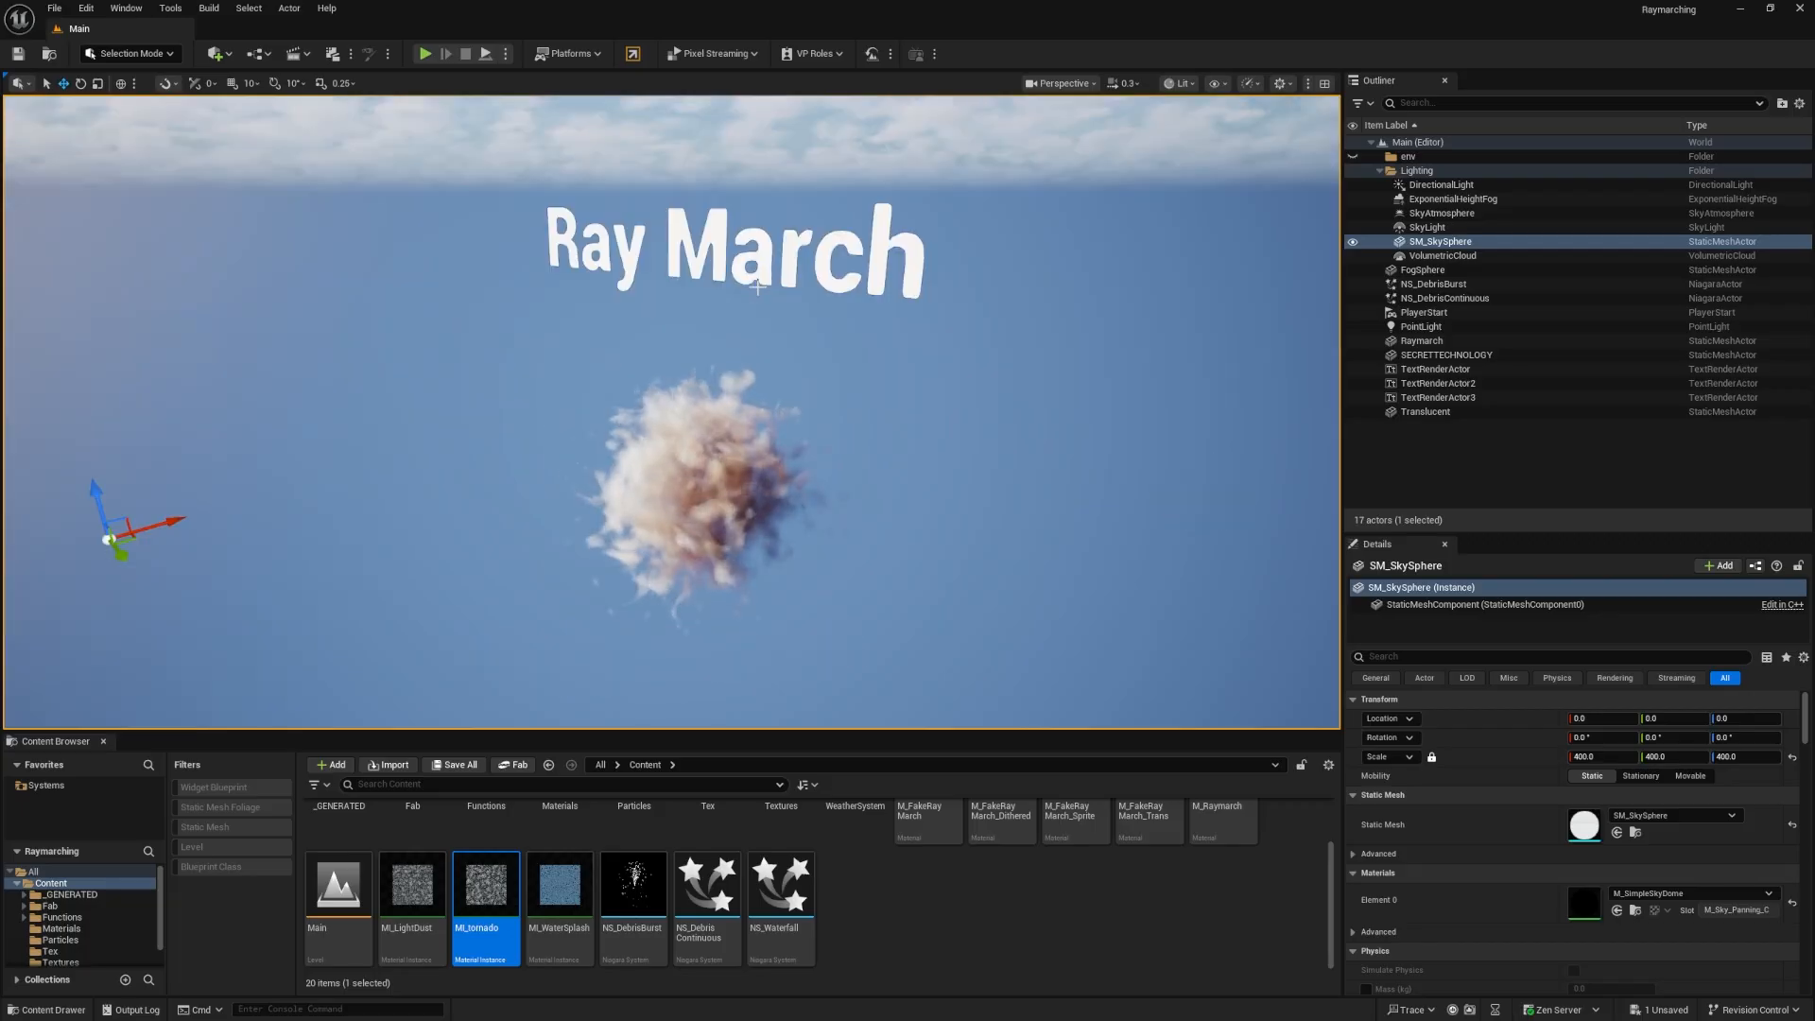
pyautogui.moveTo(908, 304)
pyautogui.mouseDown(button='right')
pyautogui.moveTo(915, 263)
pyautogui.moveTo(974, 262)
pyautogui.moveTo(898, 269)
pyautogui.mouseUp(button='right')
# Switch to the material editor, open the M_Raymarch graph and examine its large RayMarch Custom code node.
pyautogui.hotkey('alt', 'Tab')
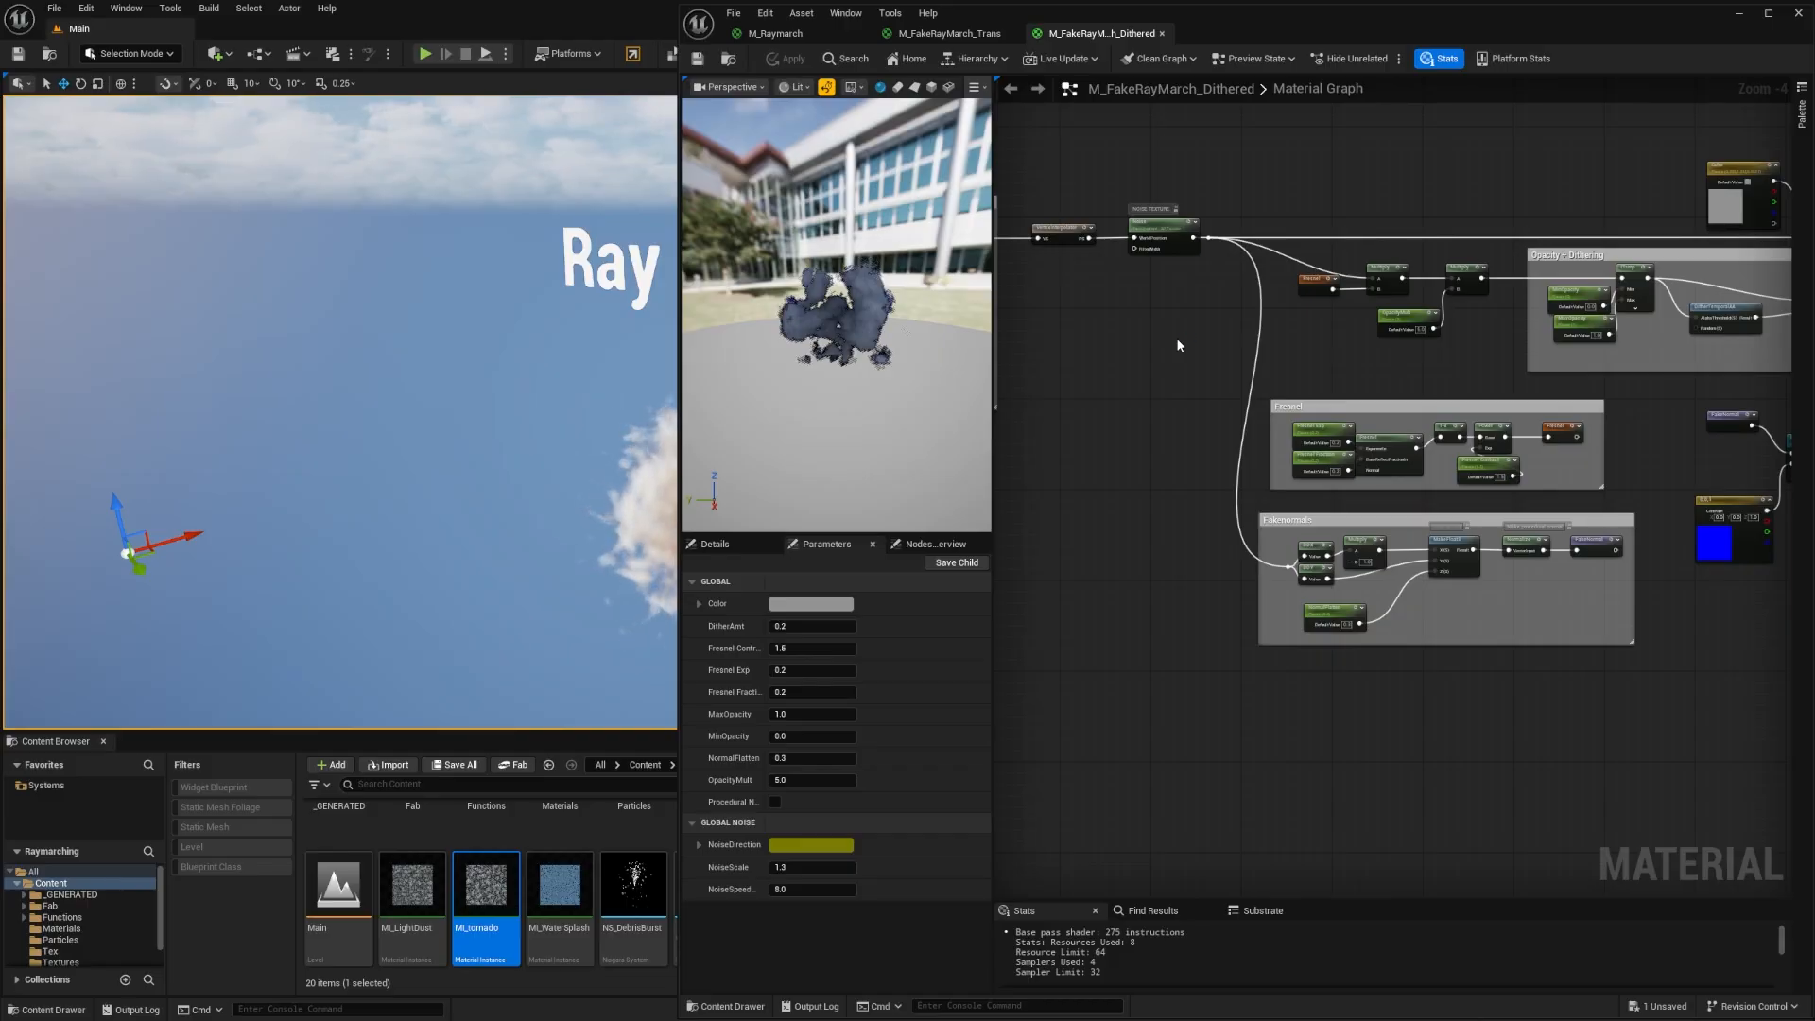
pyautogui.moveTo(1209, 329); pyautogui.dragTo(1321, 378, button='right')
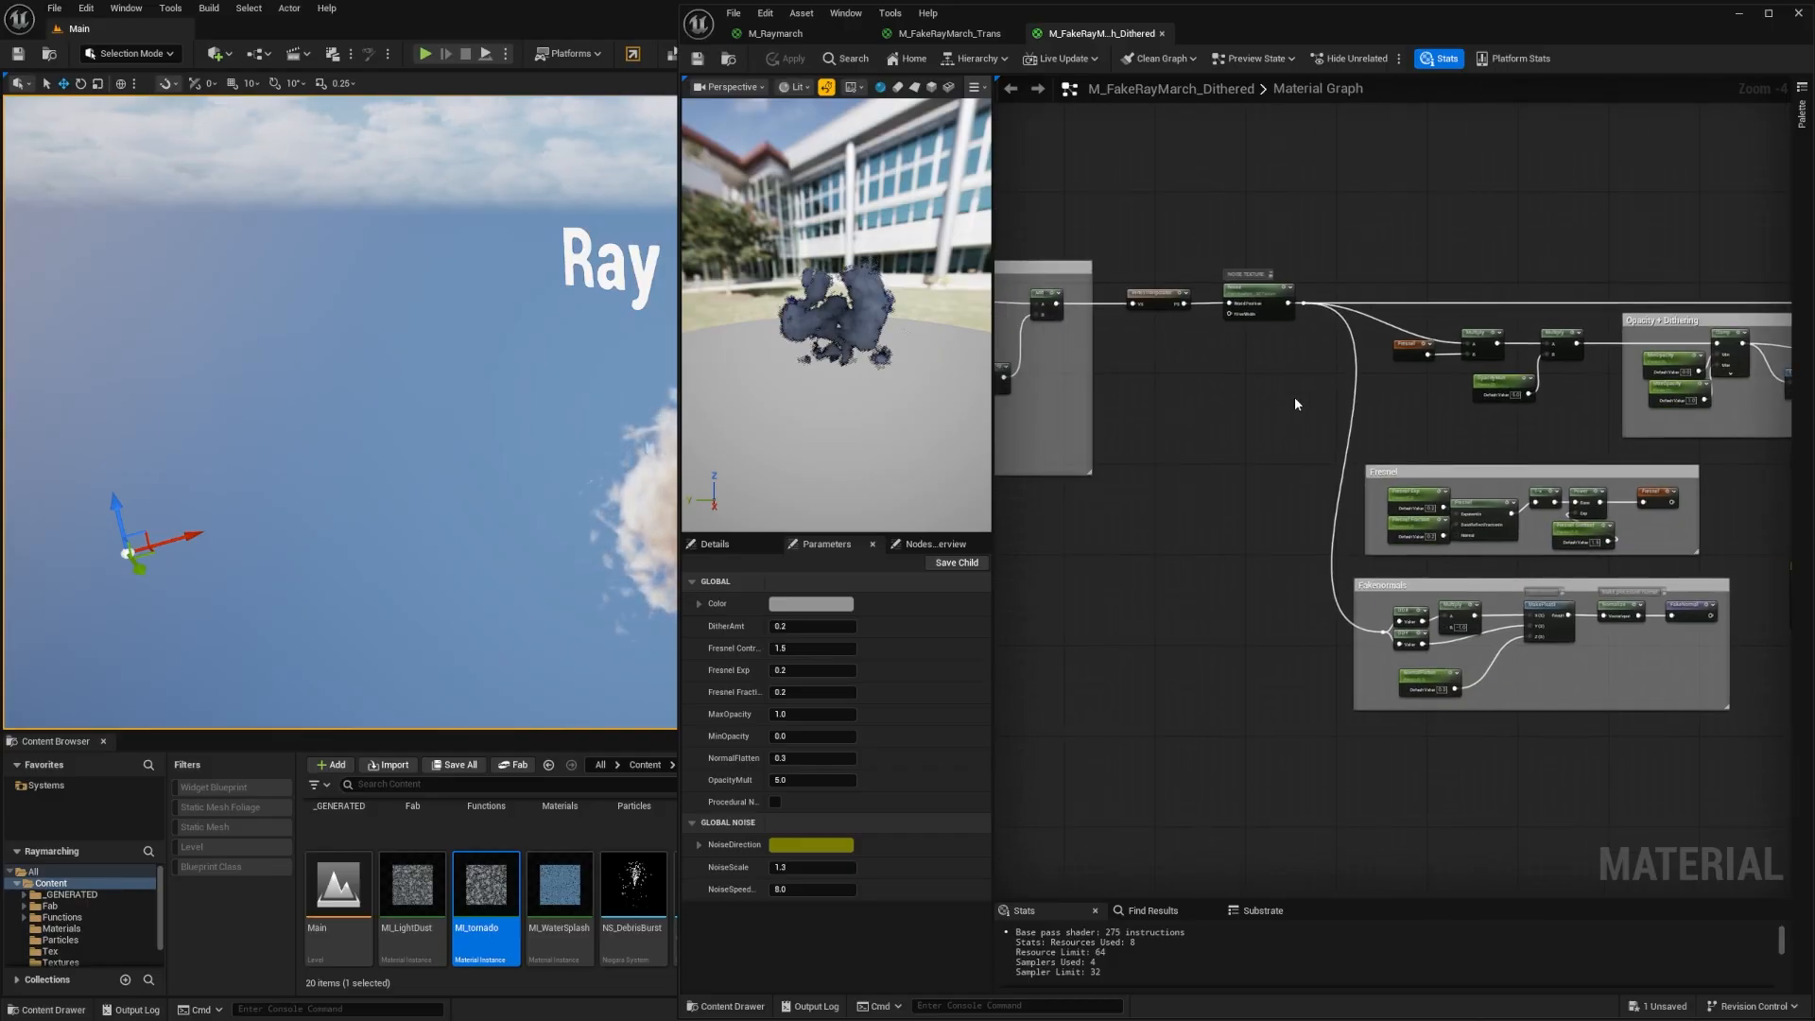
pyautogui.click(768, 38)
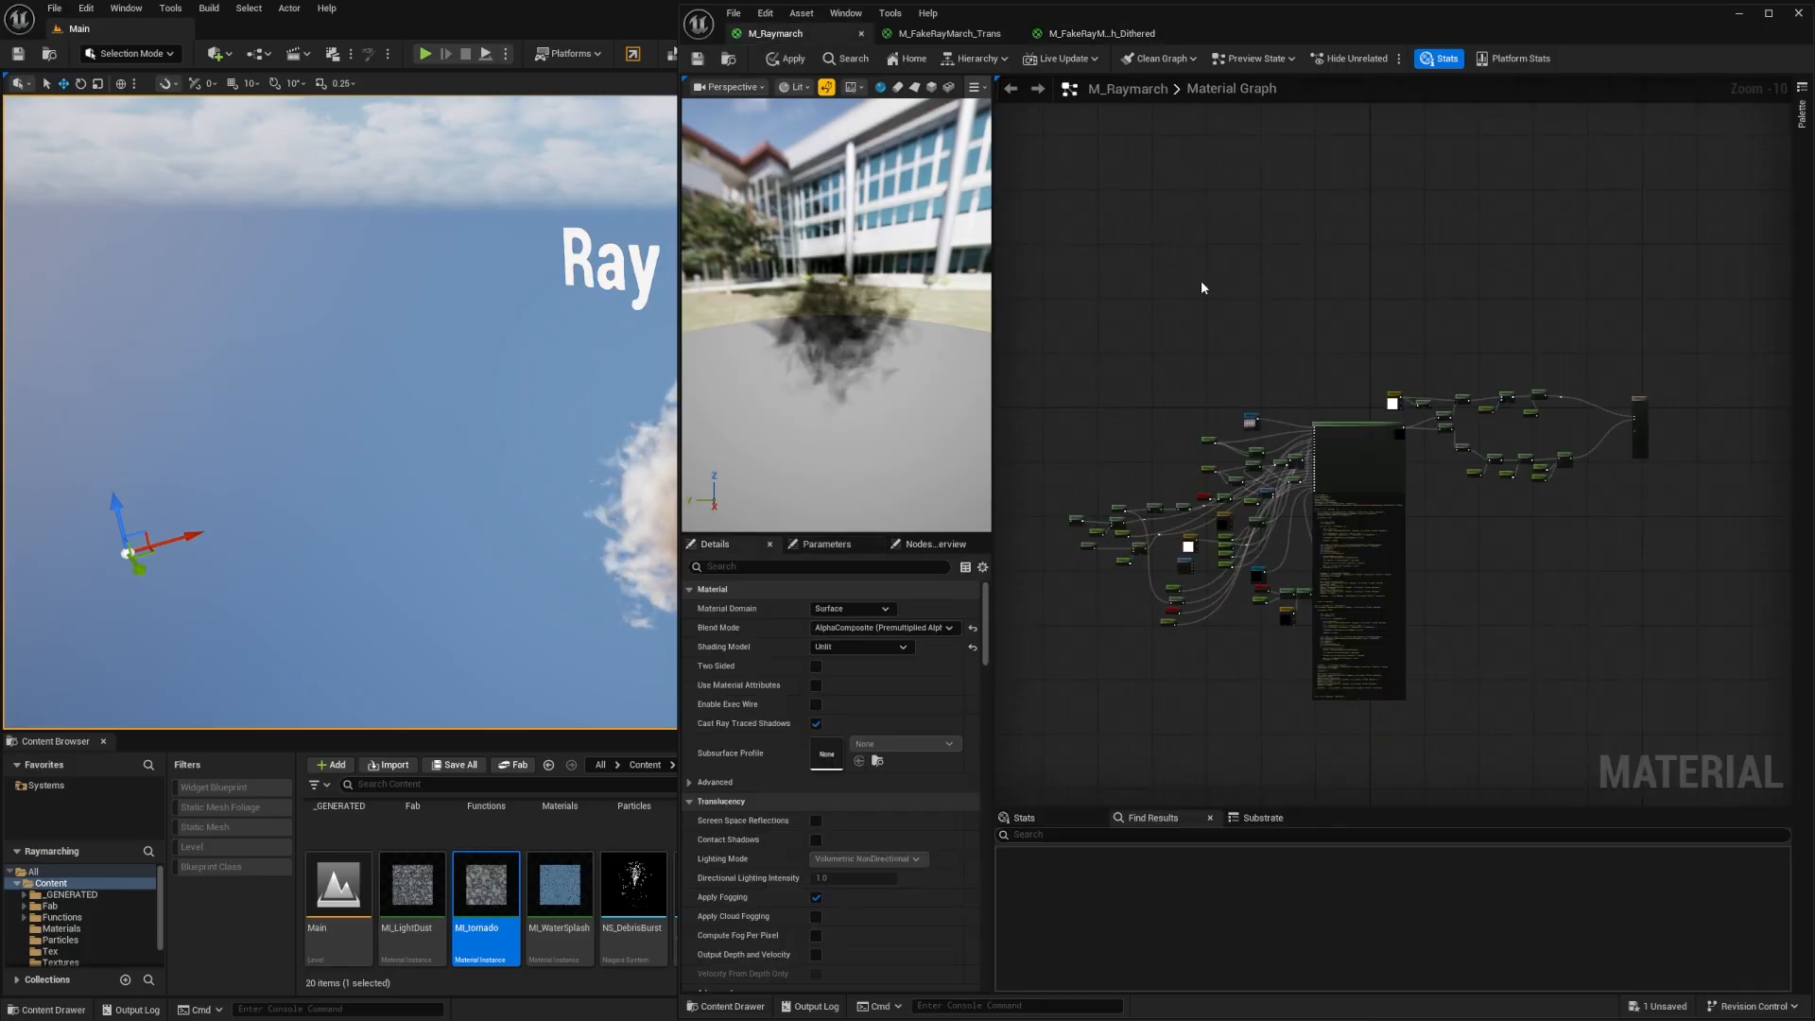
pyautogui.scroll(4, 1242, 294)
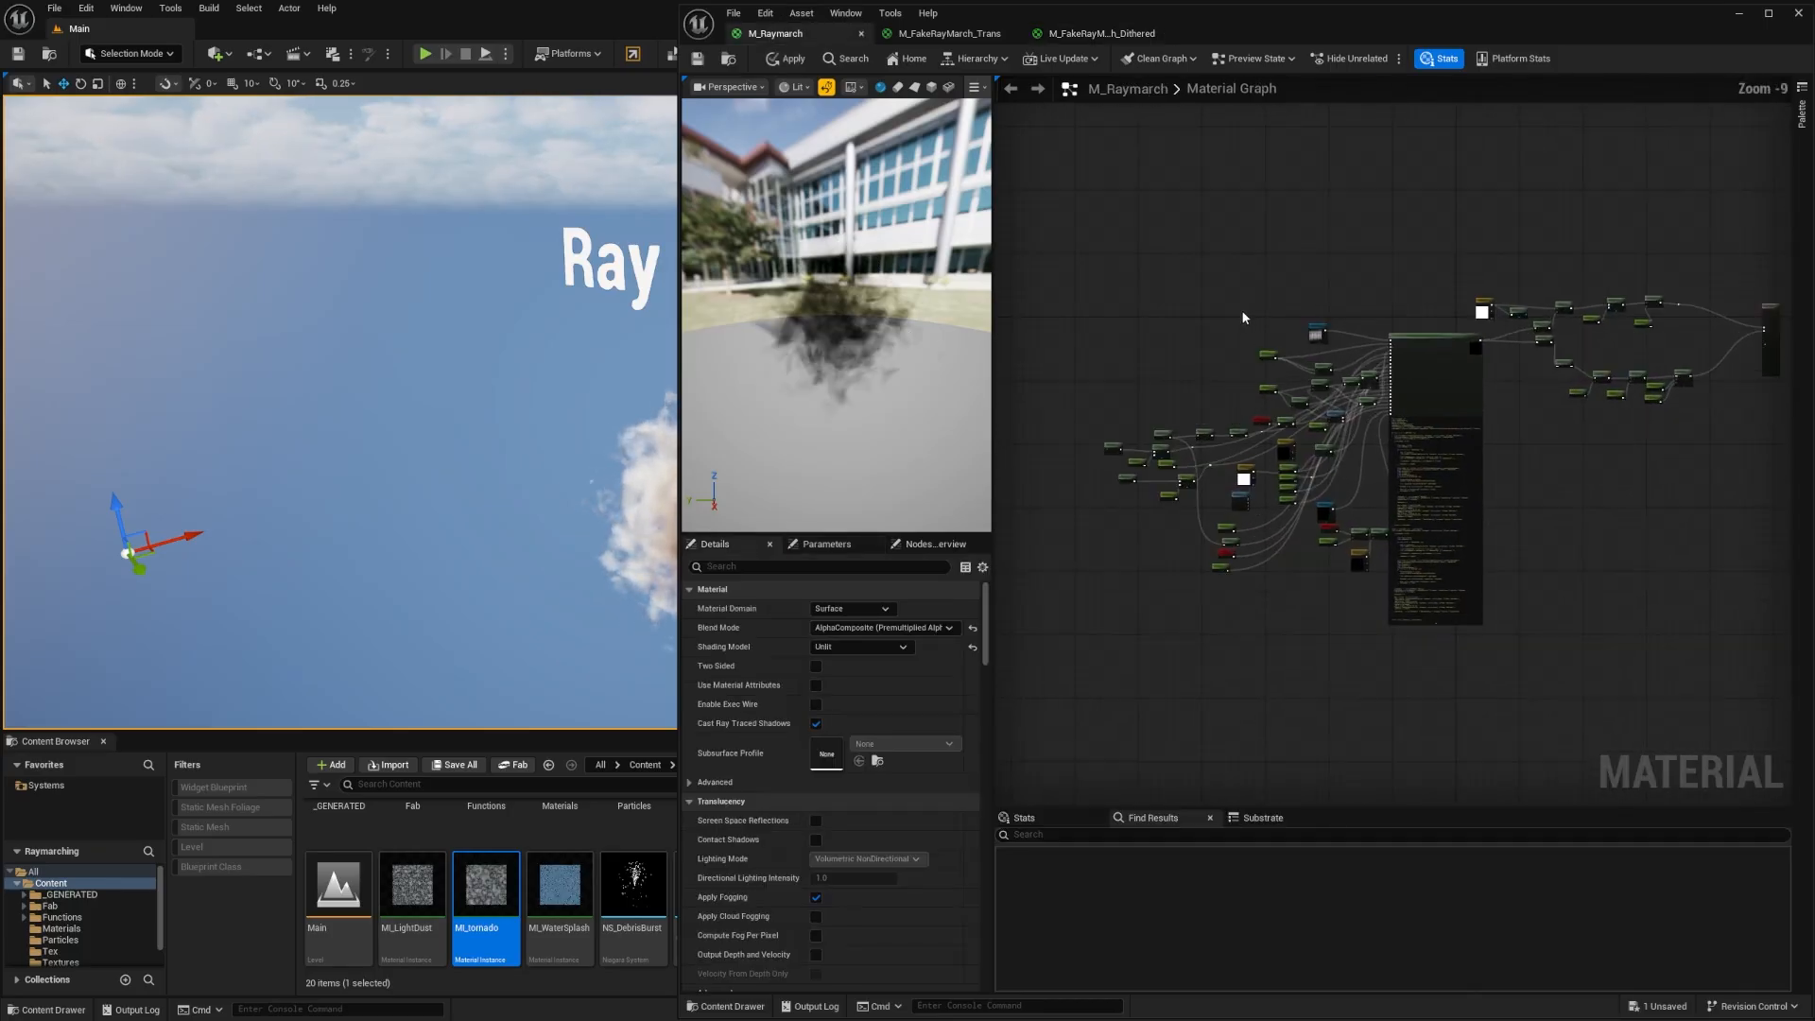
pyautogui.moveTo(1212, 368); pyautogui.dragTo(828, 160, button='right')
pyautogui.scroll(1, 1189, 324)
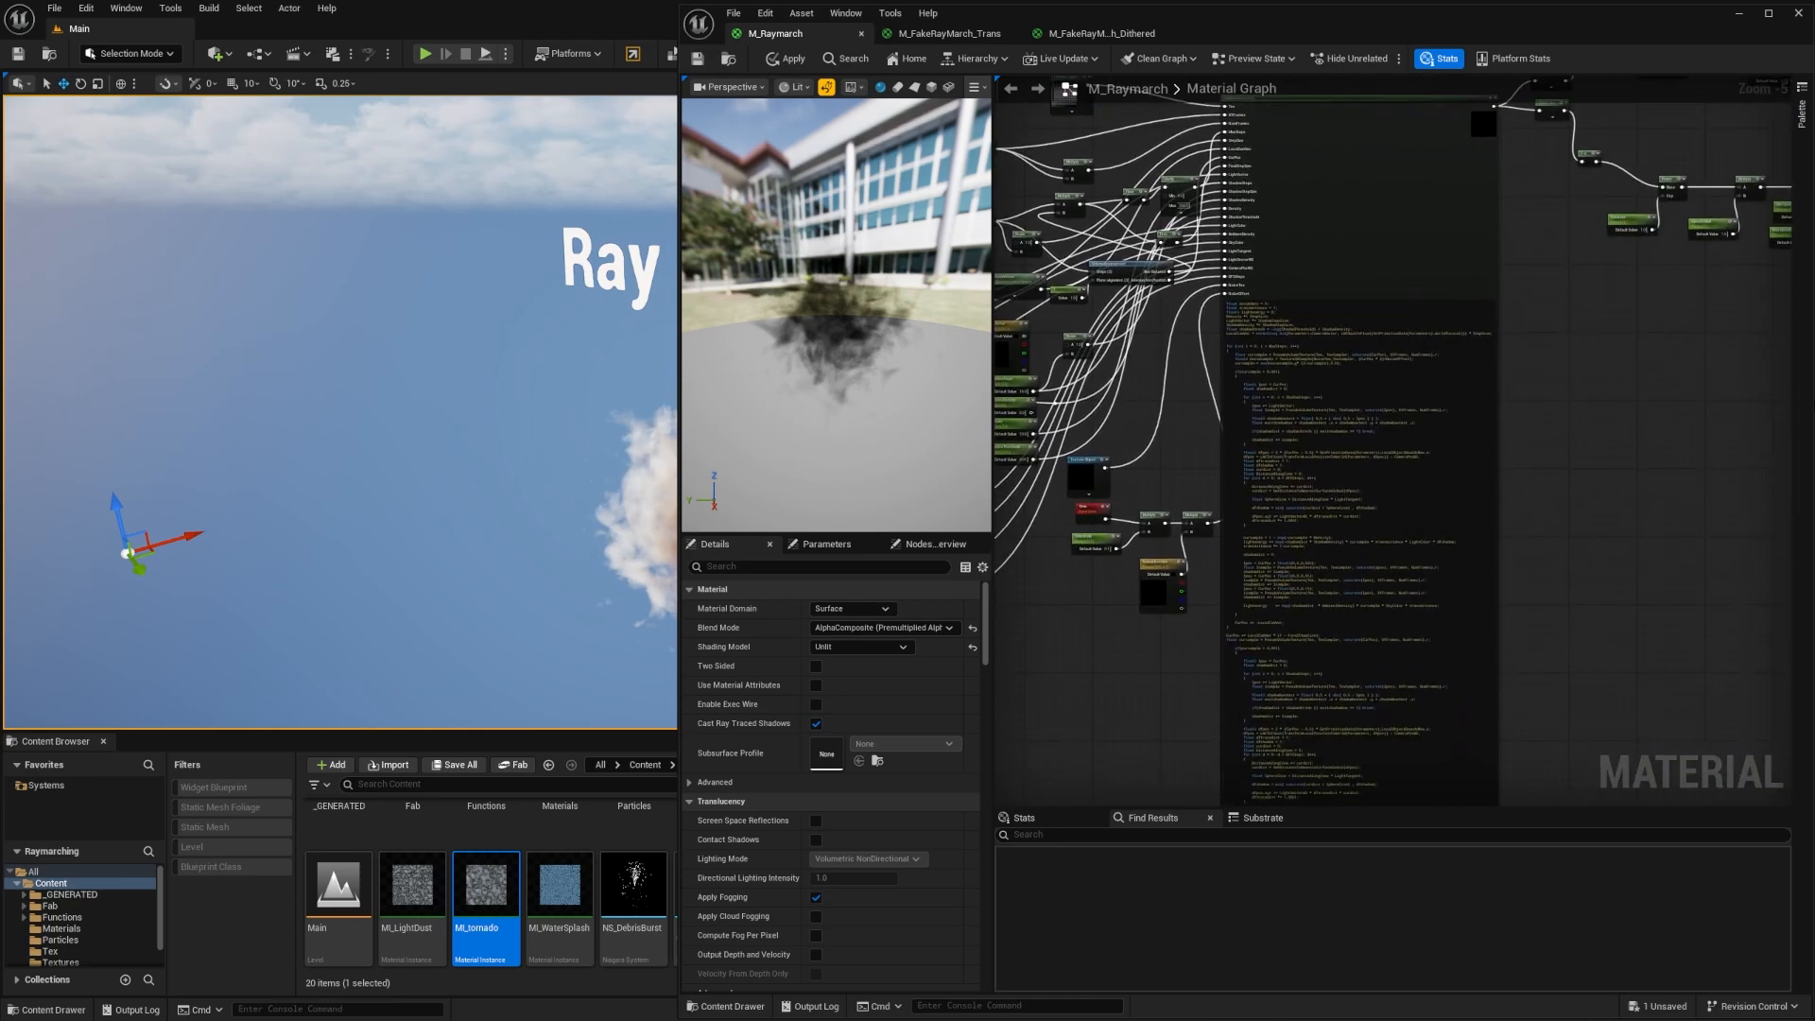
pyautogui.moveTo(1338, 151); pyautogui.dragTo(1344, 191, button='right')
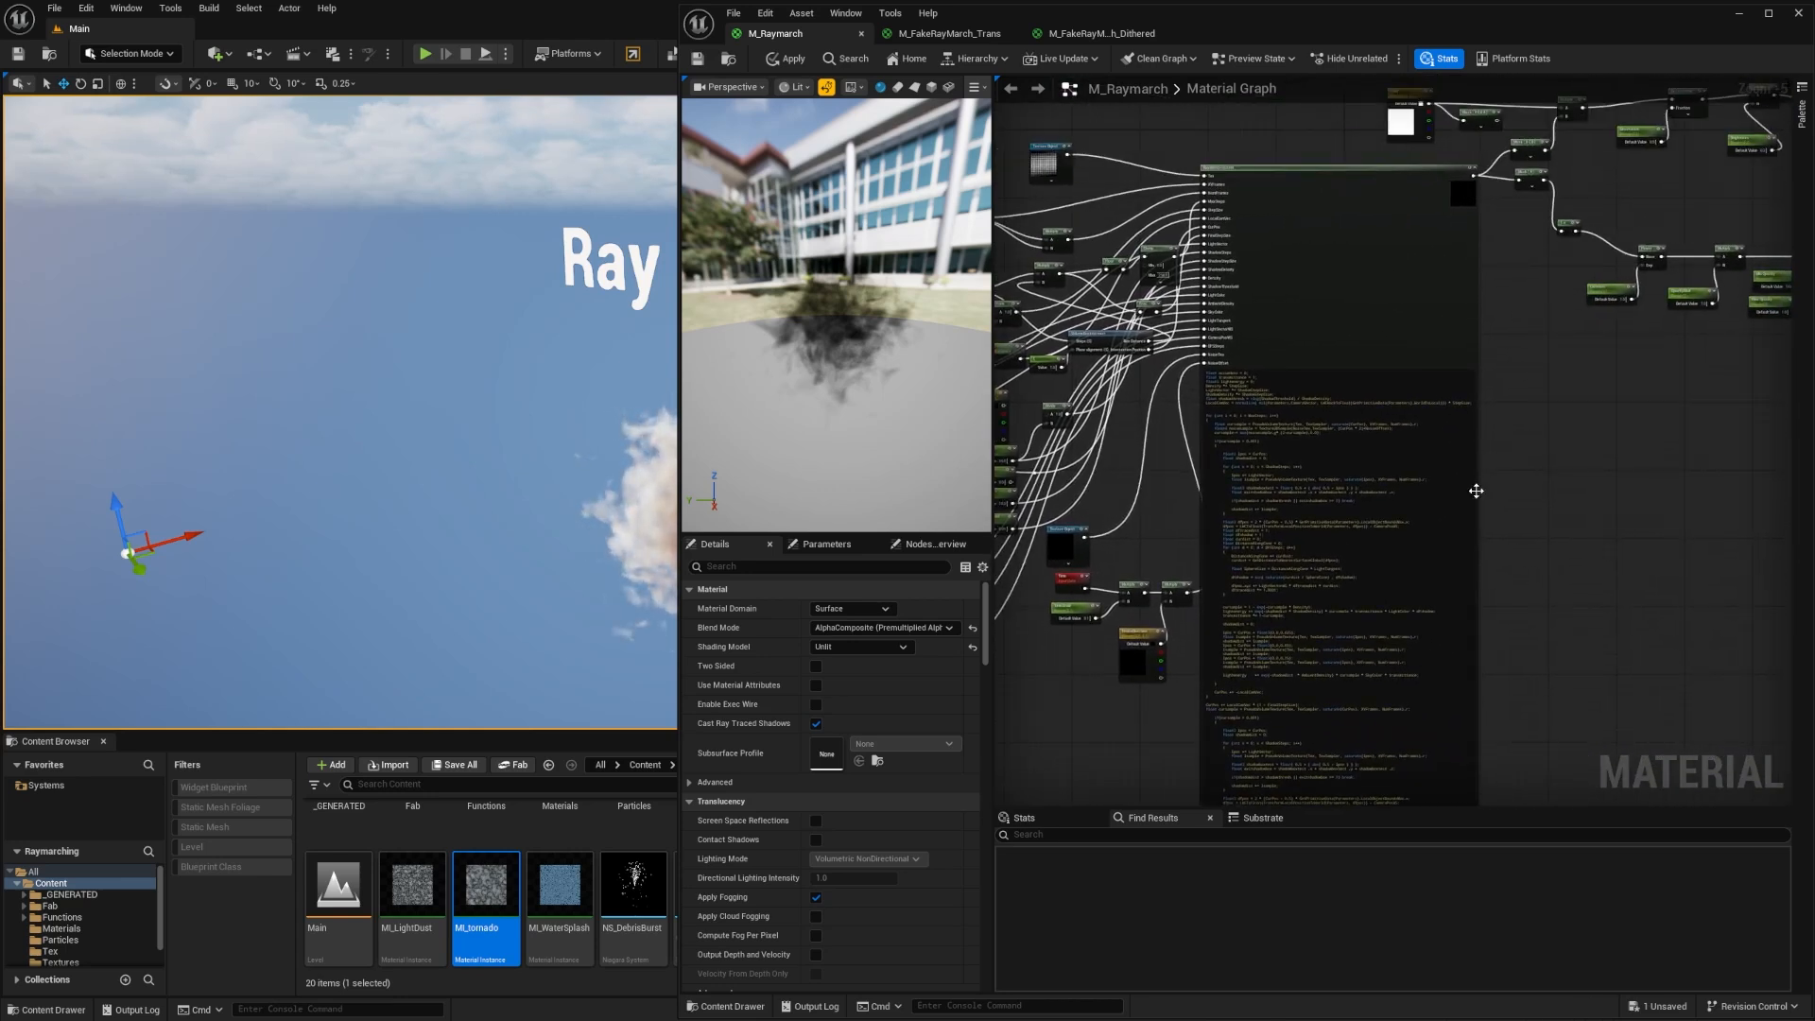
pyautogui.moveTo(1479, 456); pyautogui.dragTo(1558, 279, button='right')
# Inspect the M_Raymarch cloud in the material preview, its shader instruction statistics and the RayMarch Custom node's connections.
pyautogui.moveTo(914, 283); pyautogui.dragTo(878, 292)
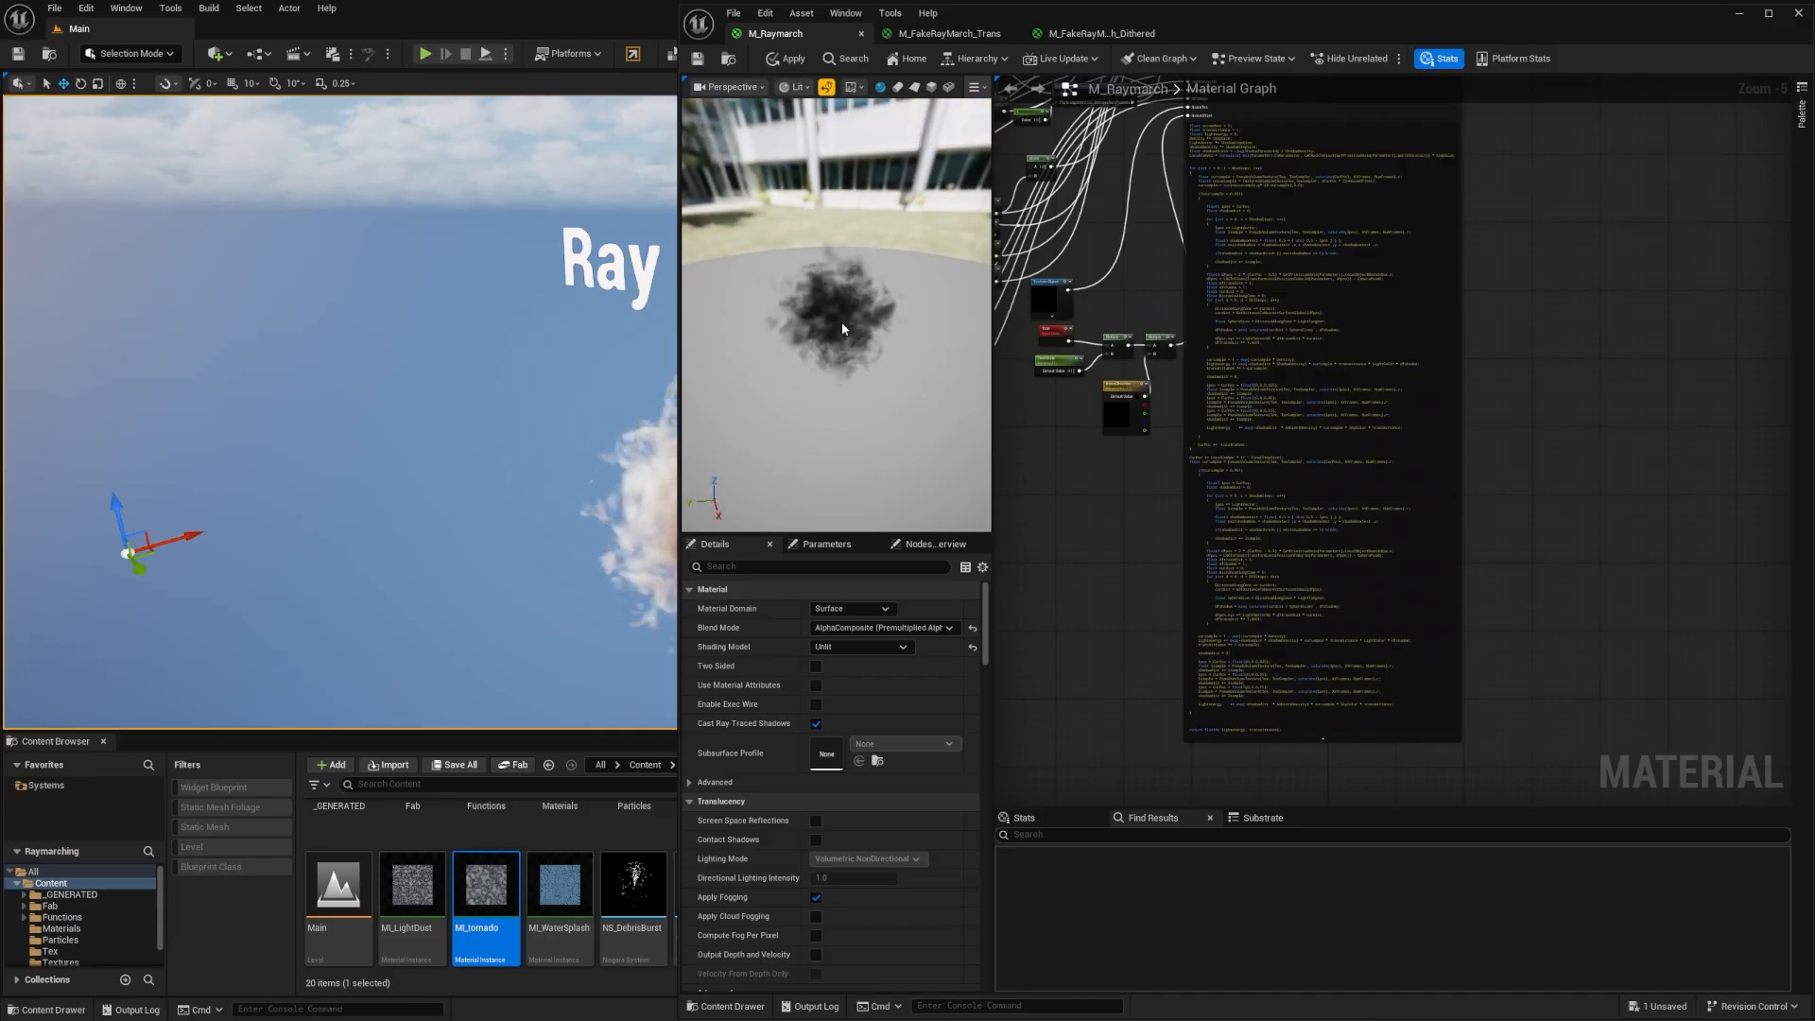
pyautogui.moveTo(841, 323); pyautogui.dragTo(940, 239)
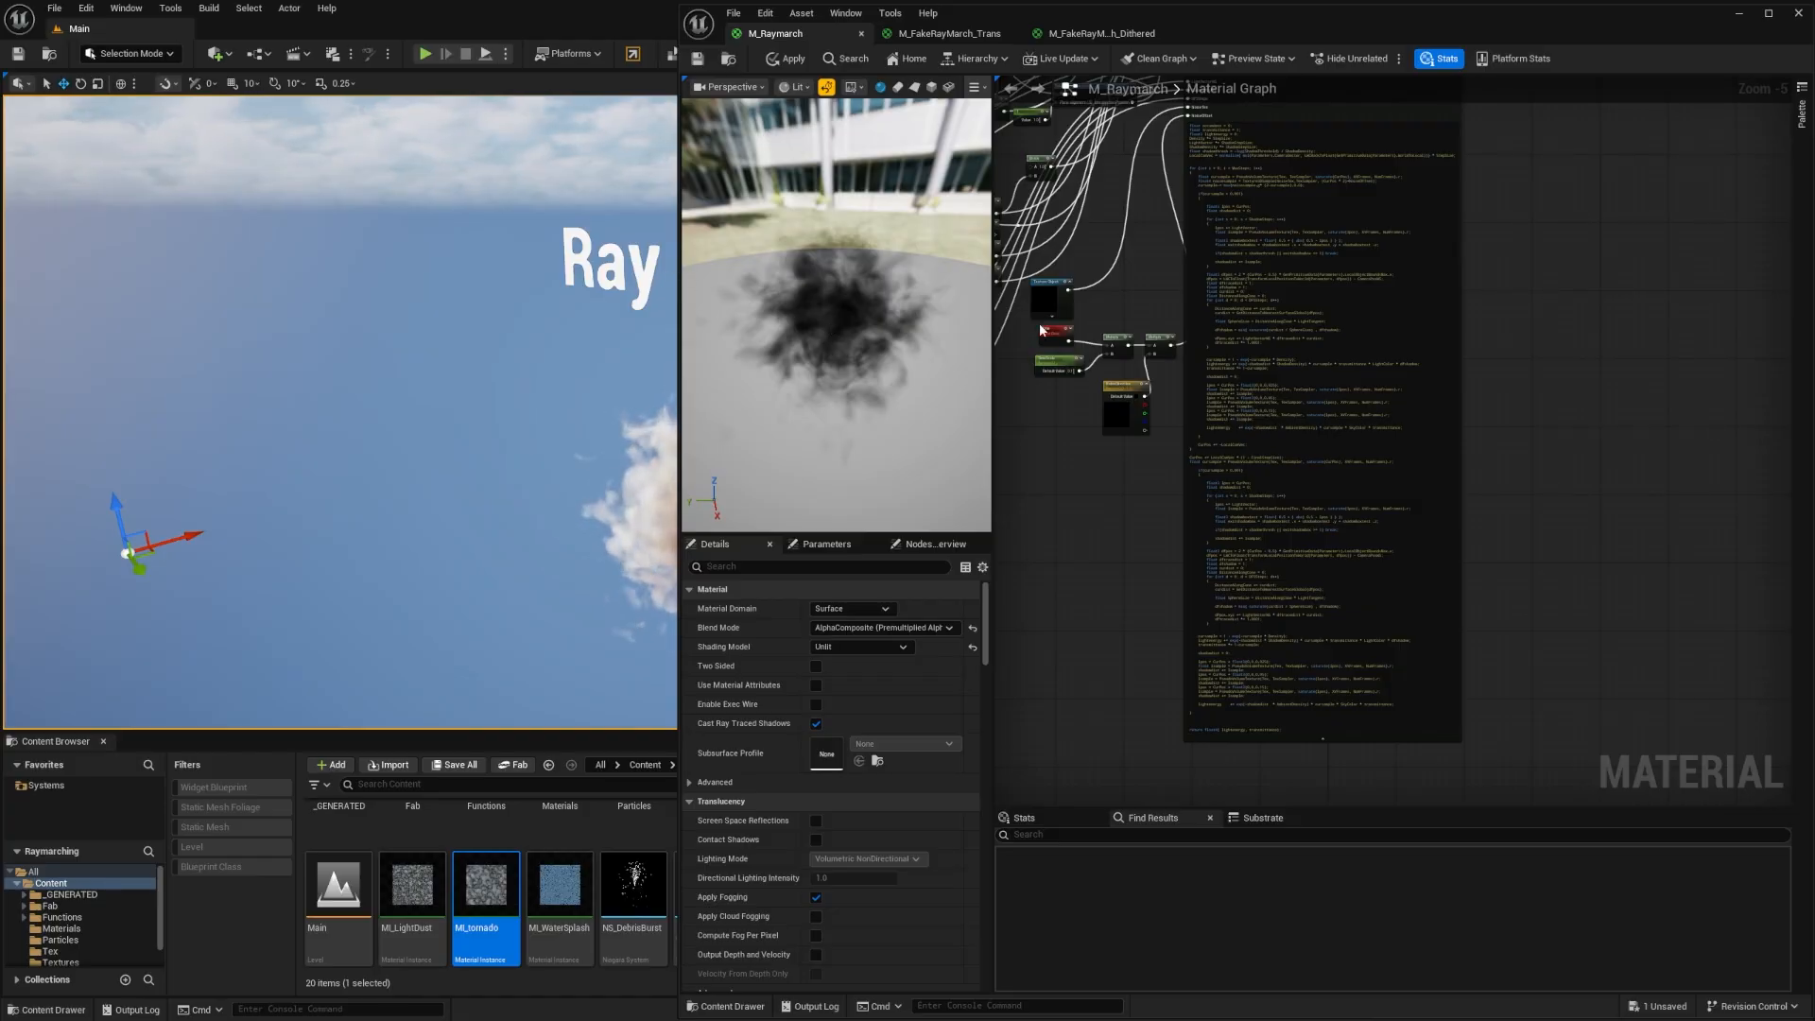
pyautogui.moveTo(768, 389); pyautogui.dragTo(843, 378)
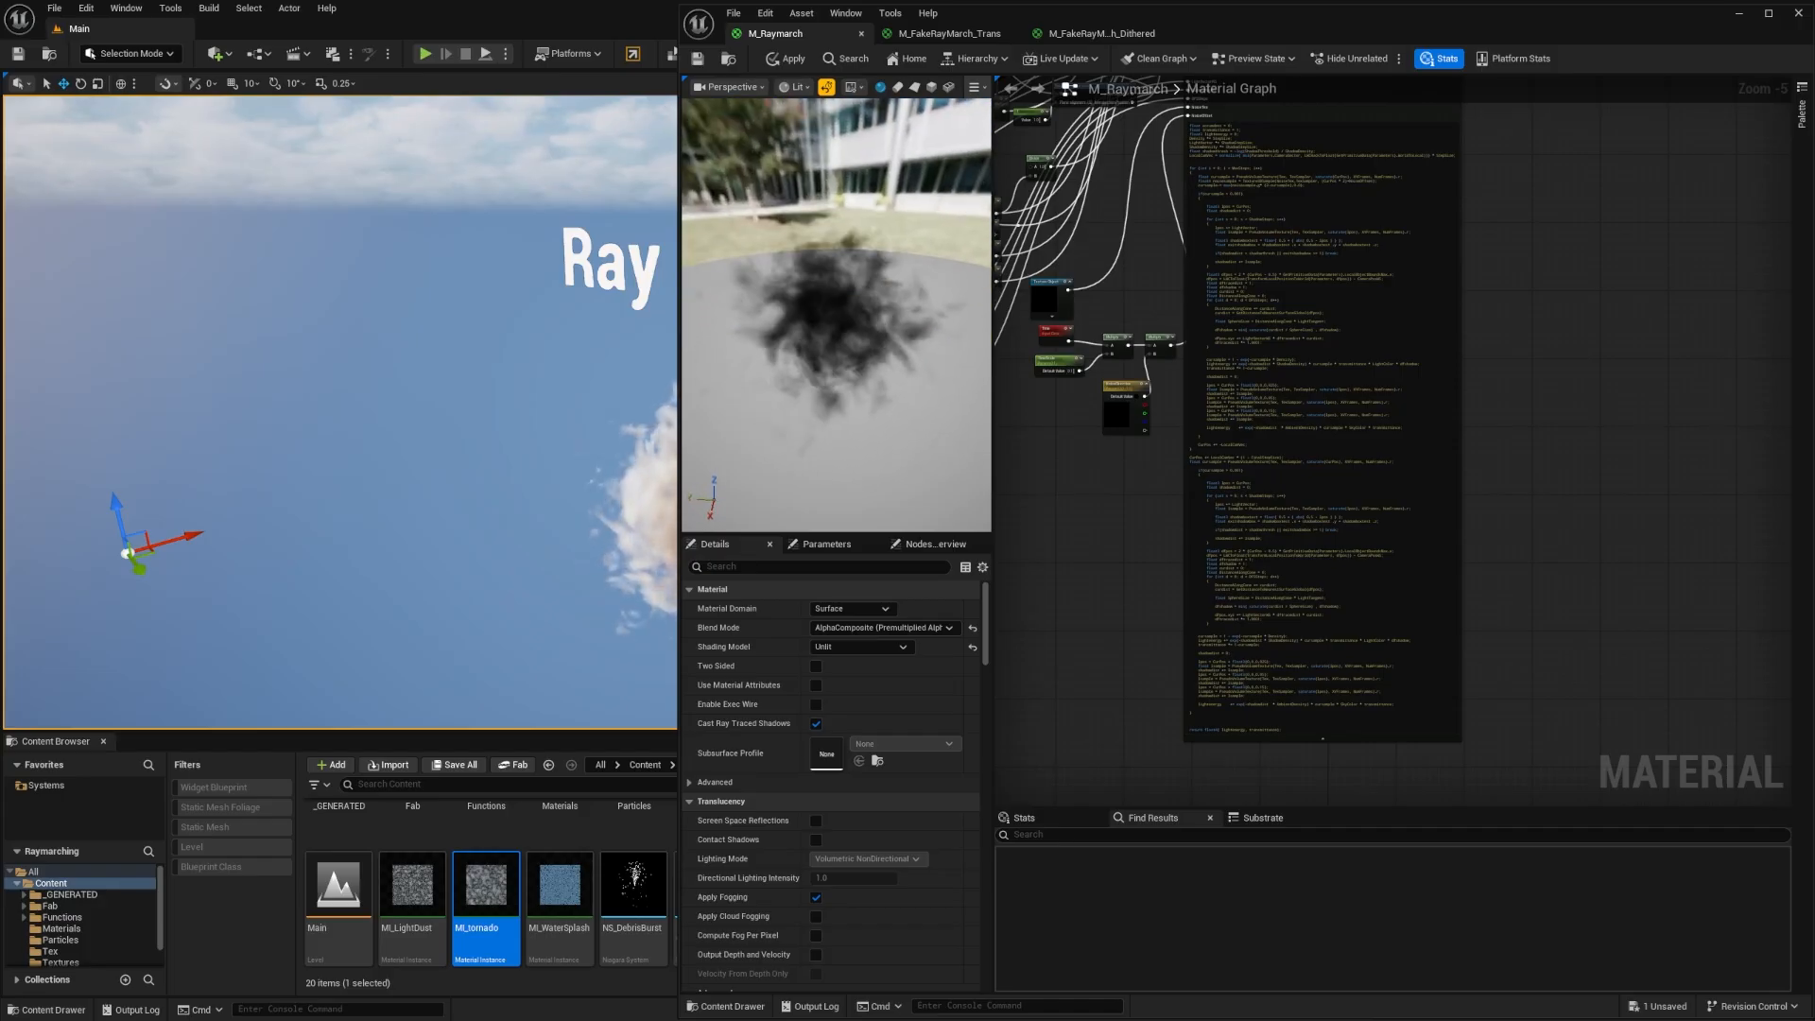
pyautogui.moveTo(1130, 218); pyautogui.dragTo(1109, 432, button='right')
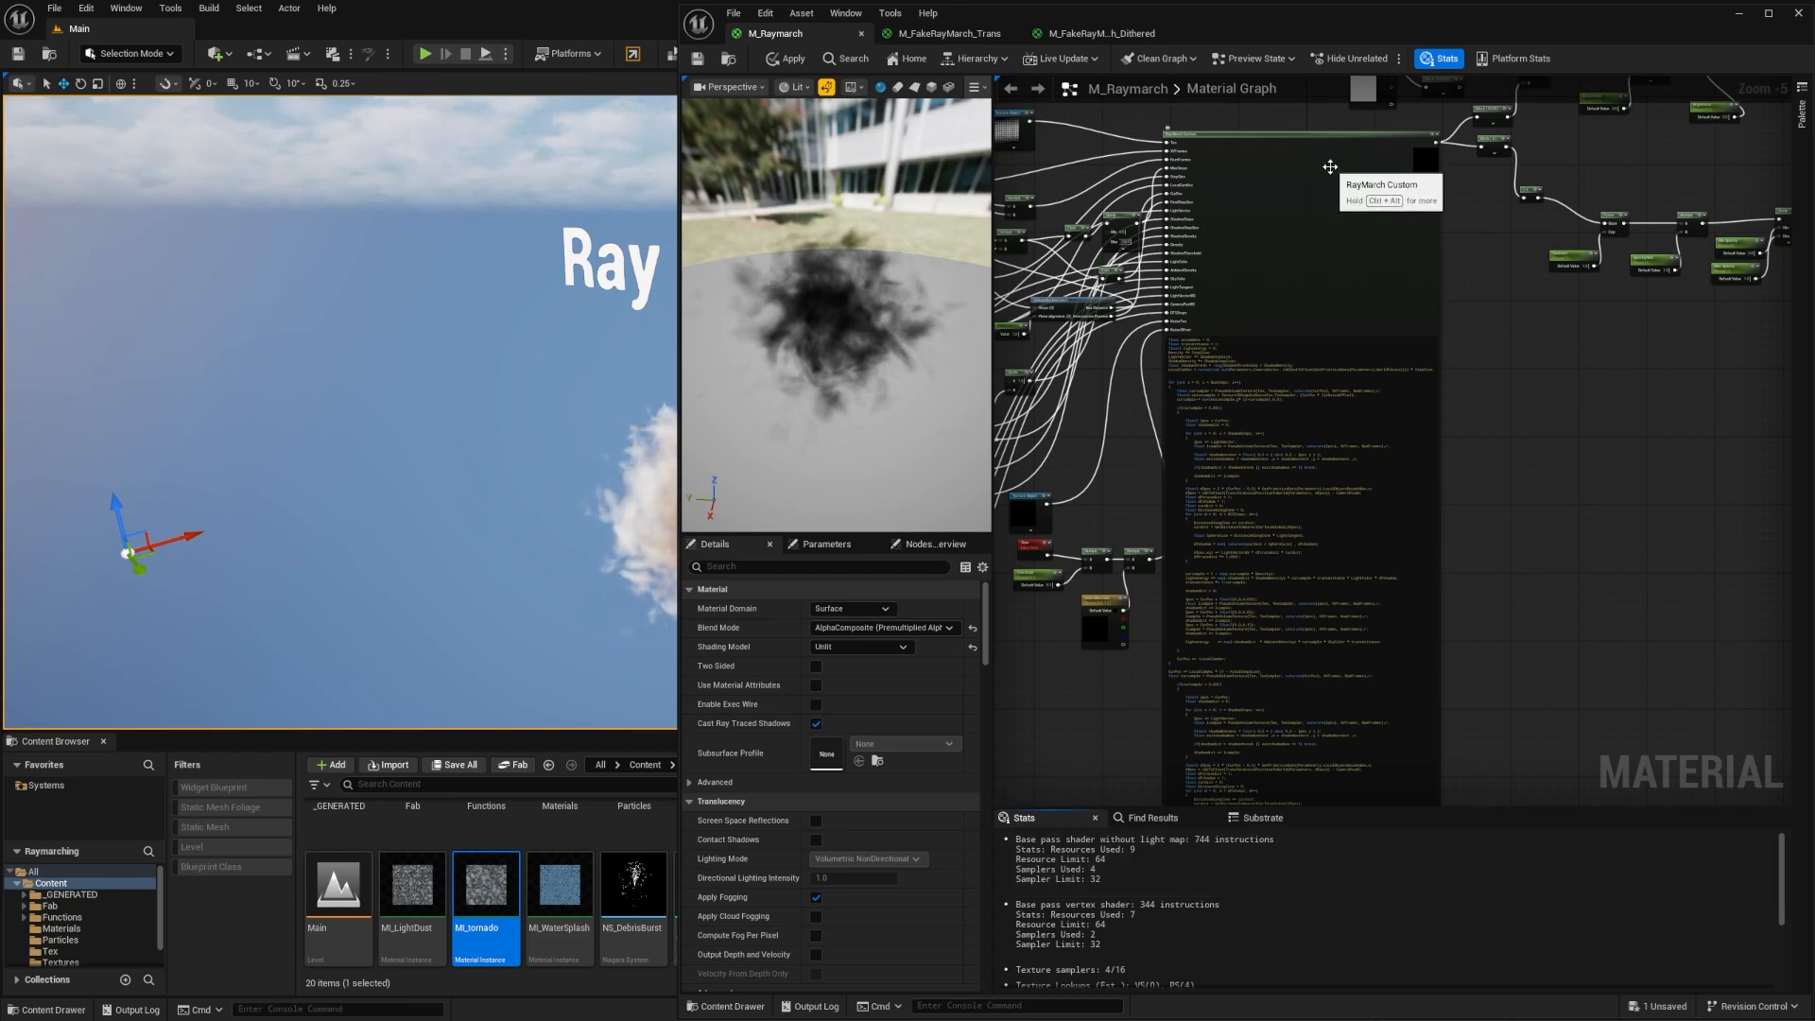
pyautogui.moveTo(1538, 294); pyautogui.dragTo(1482, 409, button='right')
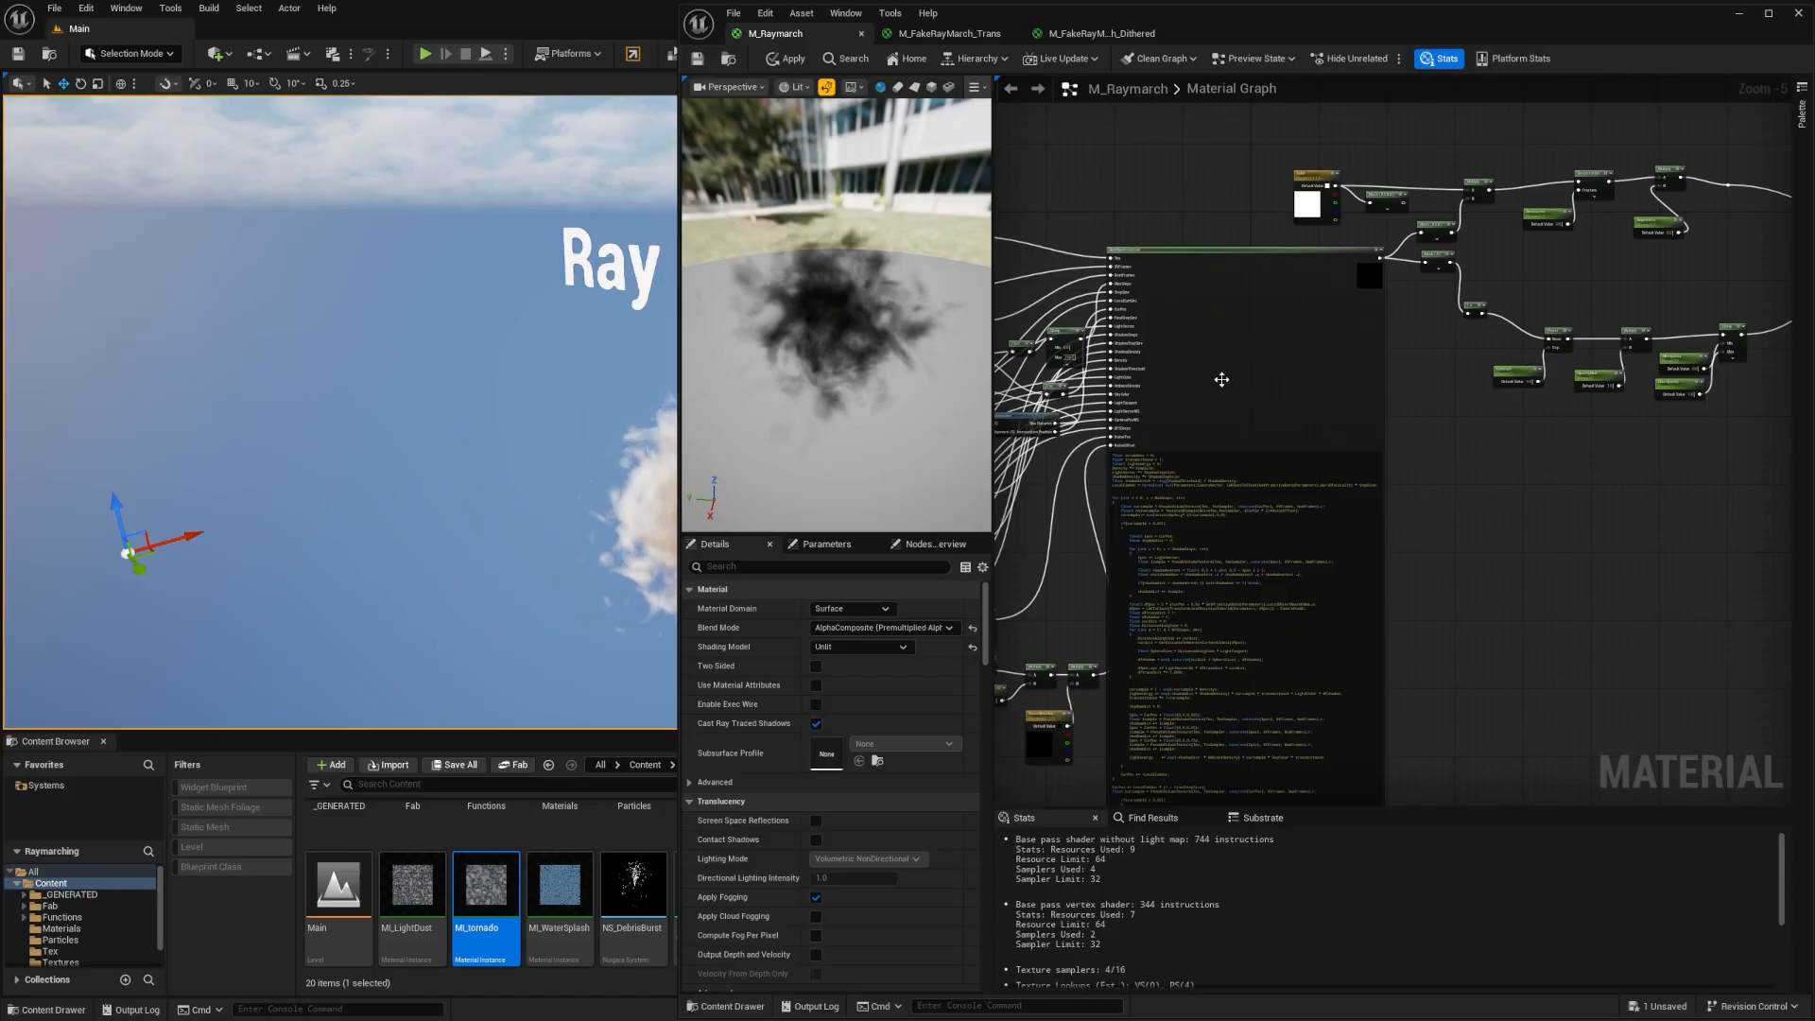
# Return to the level viewport and compare the Ray March cloud with the Translucent cloud.
pyautogui.click(1738, 14)
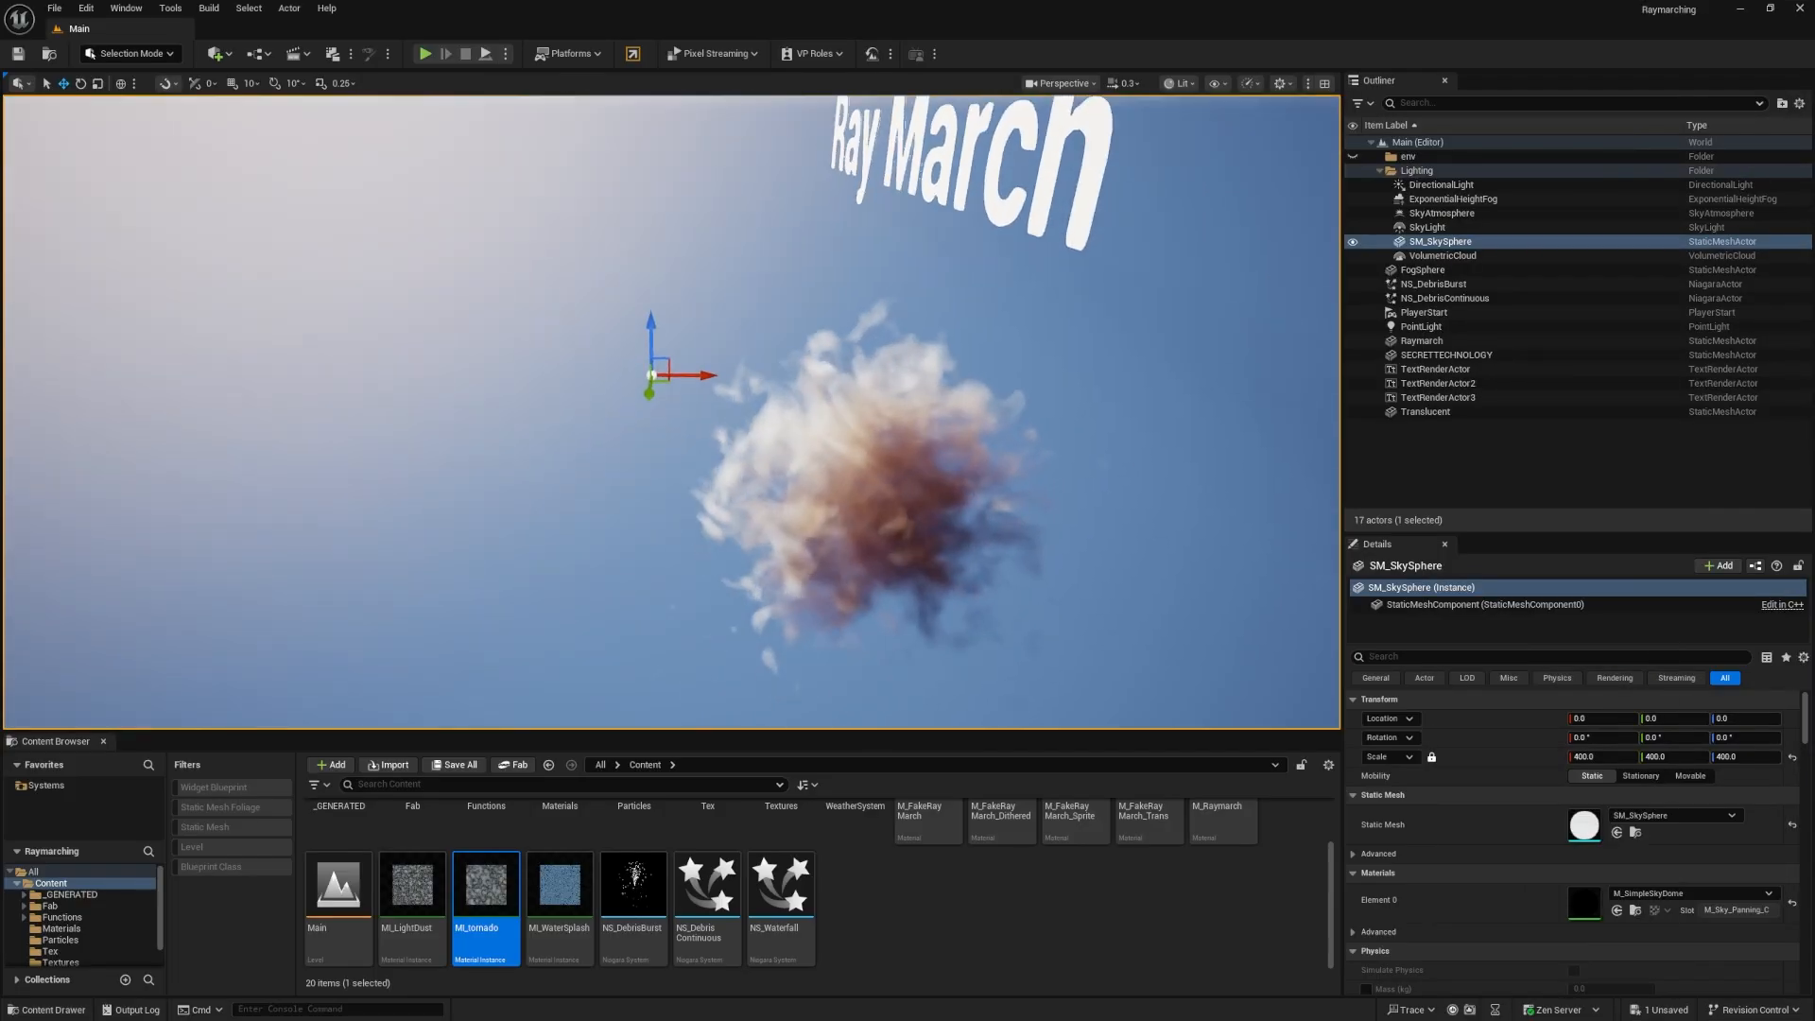
pyautogui.moveTo(671, 412); pyautogui.dragTo(752, 430, button='right')
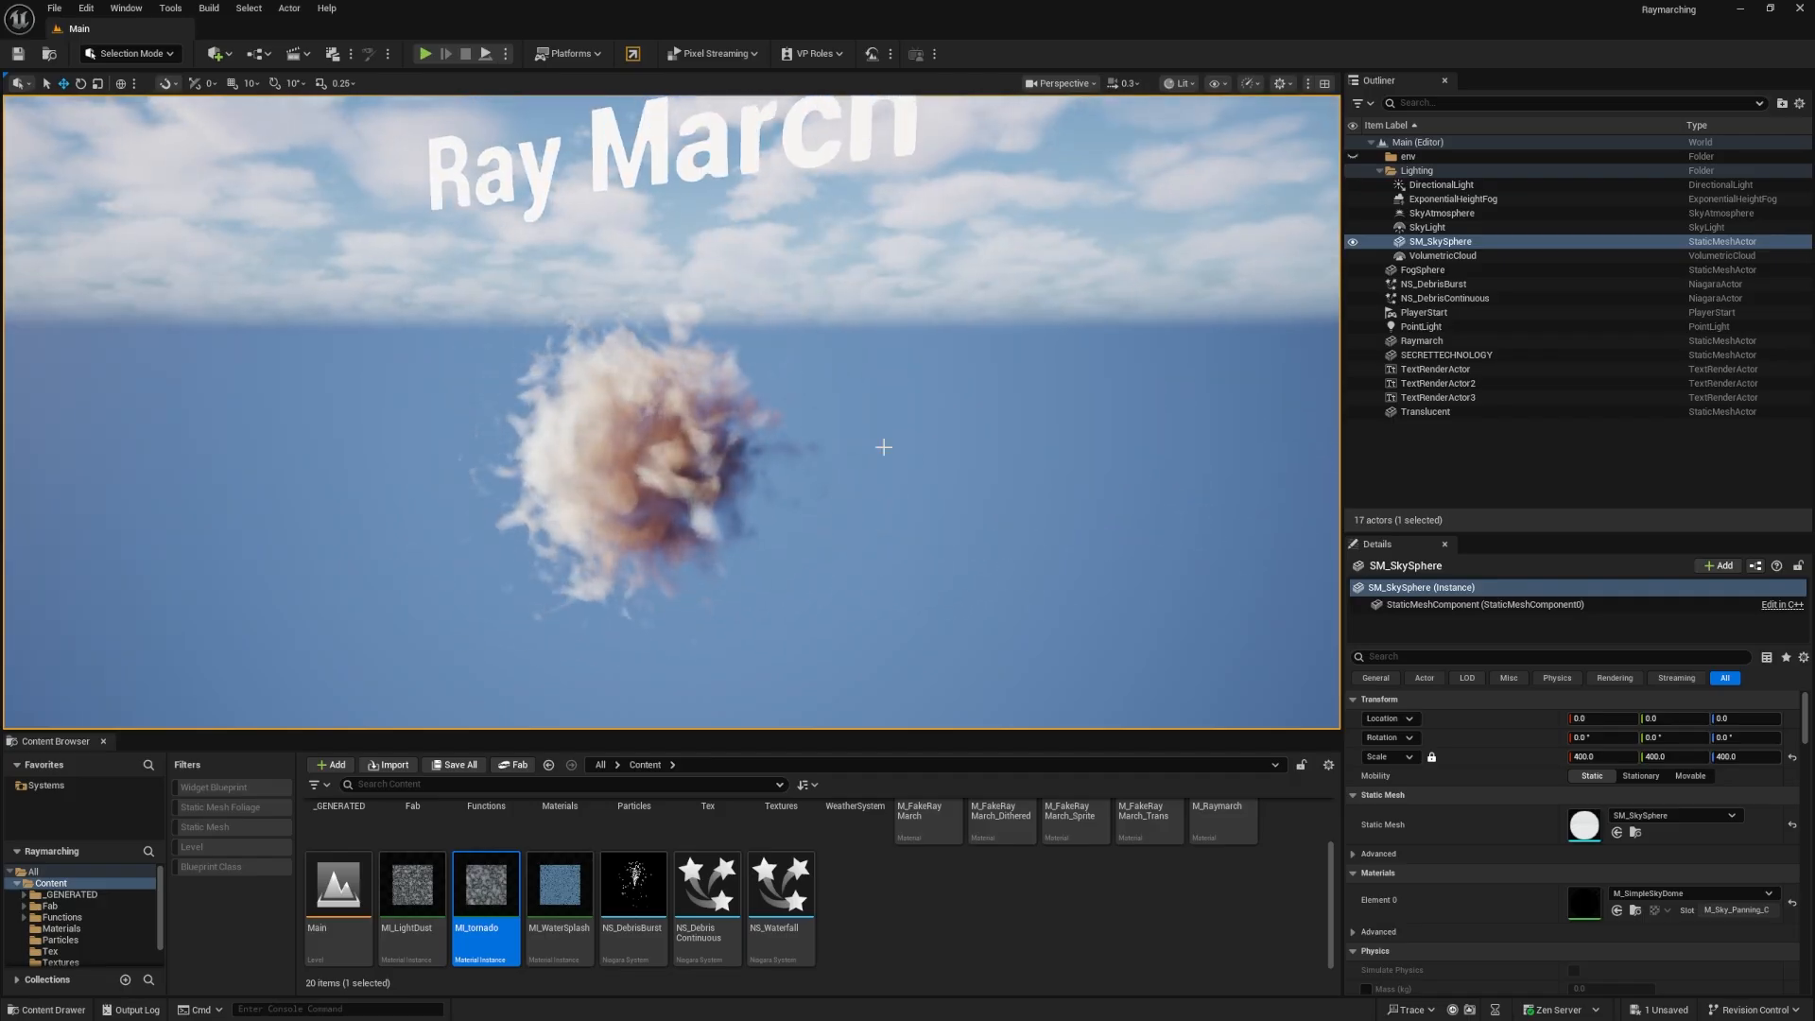
pyautogui.moveTo(752, 430); pyautogui.dragTo(771, 384, button='right')
# Open the M_FakeRayMarch_Trans material and reposition its editor window so the level's Translucent cloud stays in view.
pyautogui.hotkey('alt', 'Tab')
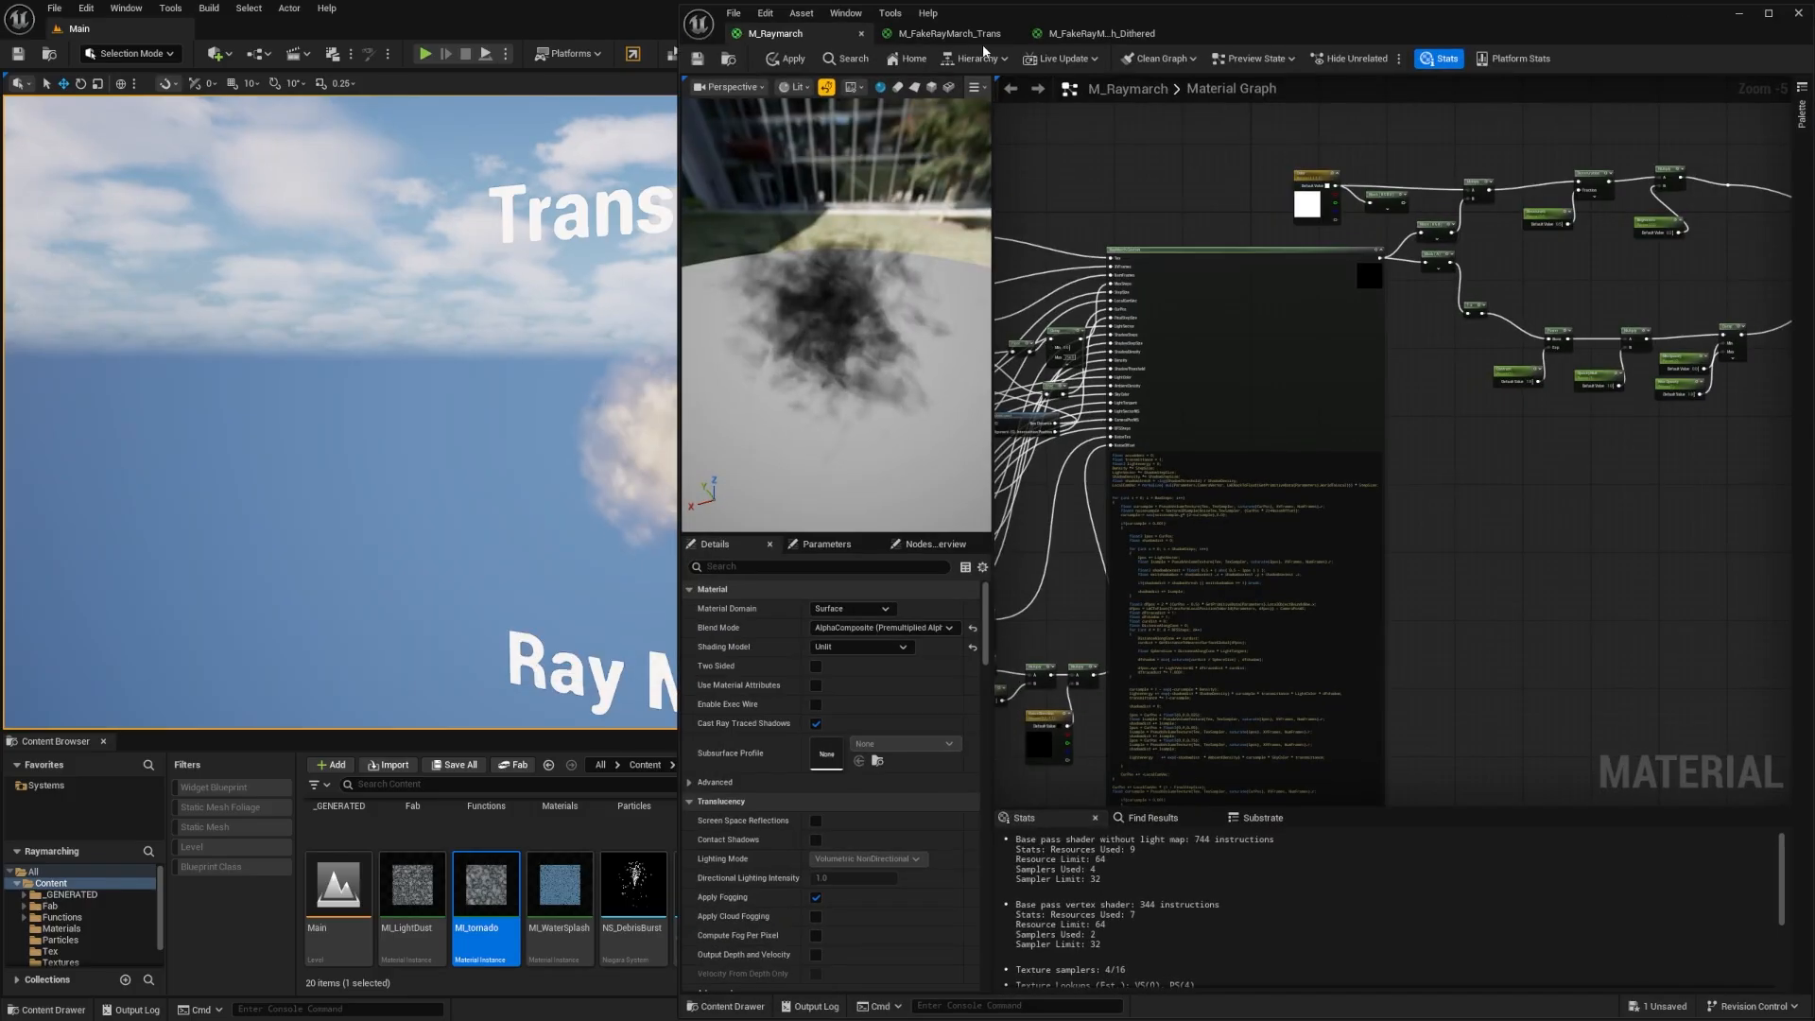
pyautogui.click(962, 34)
pyautogui.doubleClick(1303, 11)
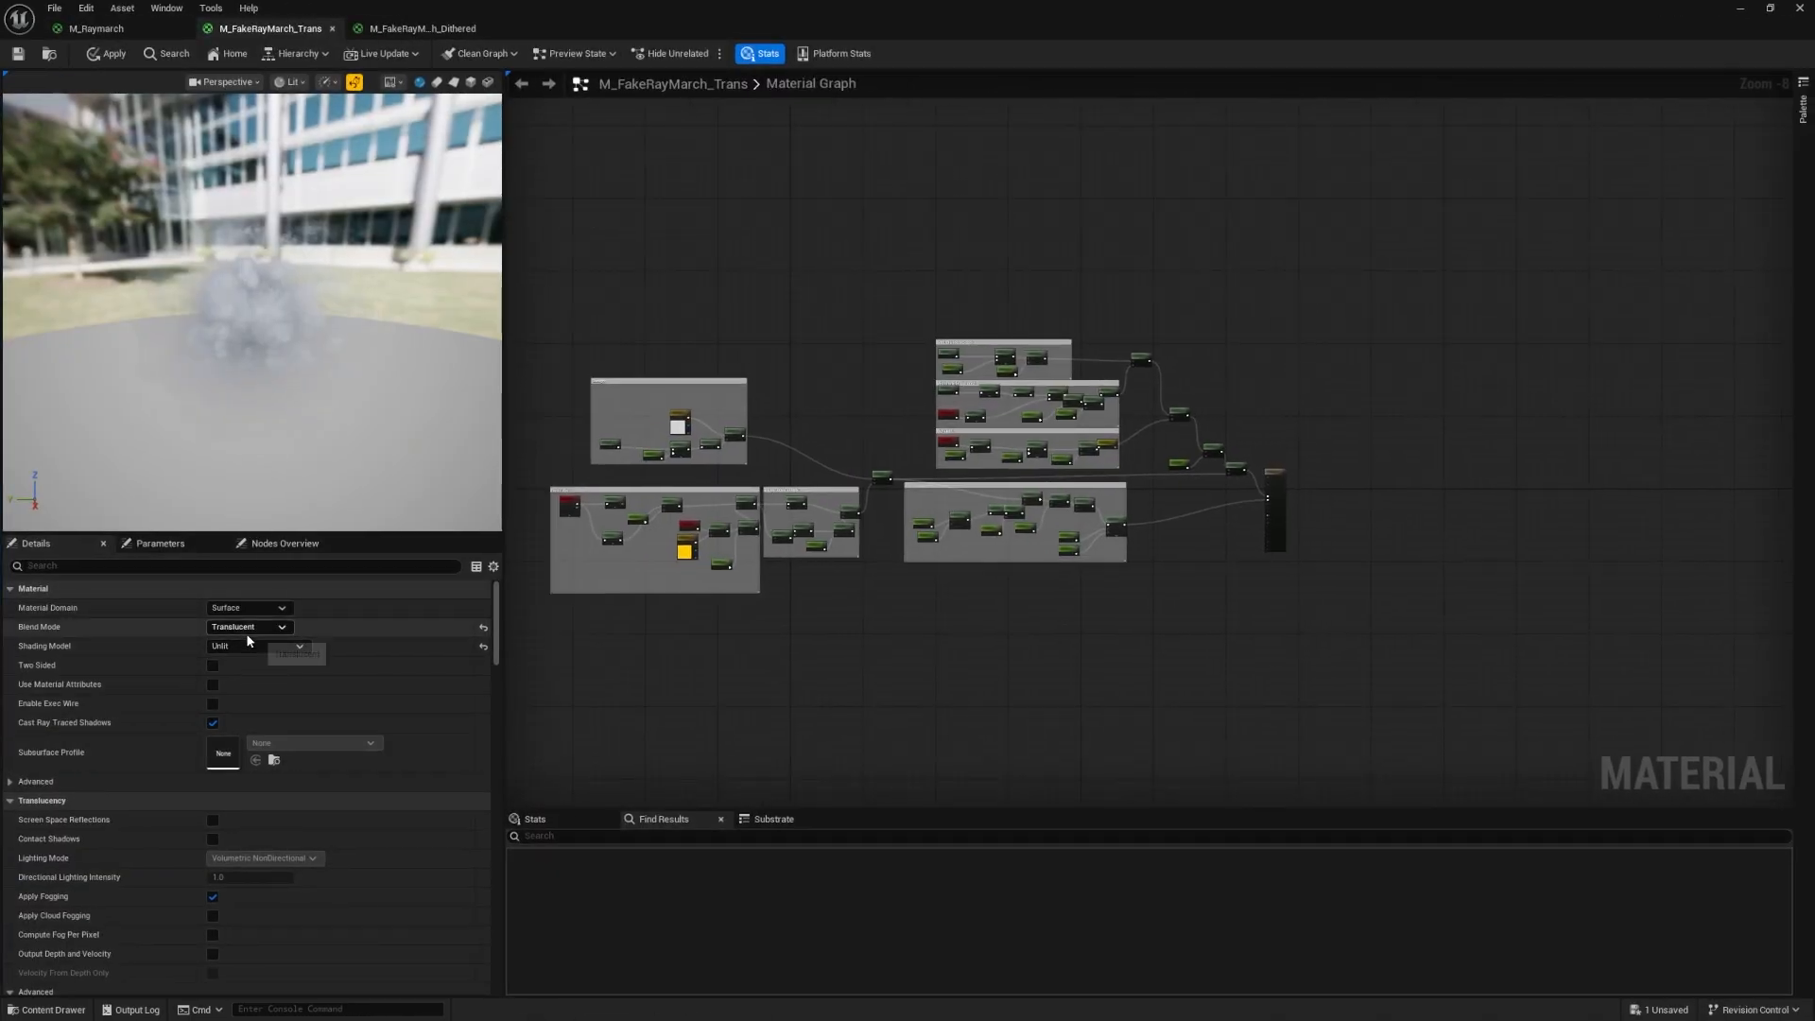
pyautogui.click(1770, 8)
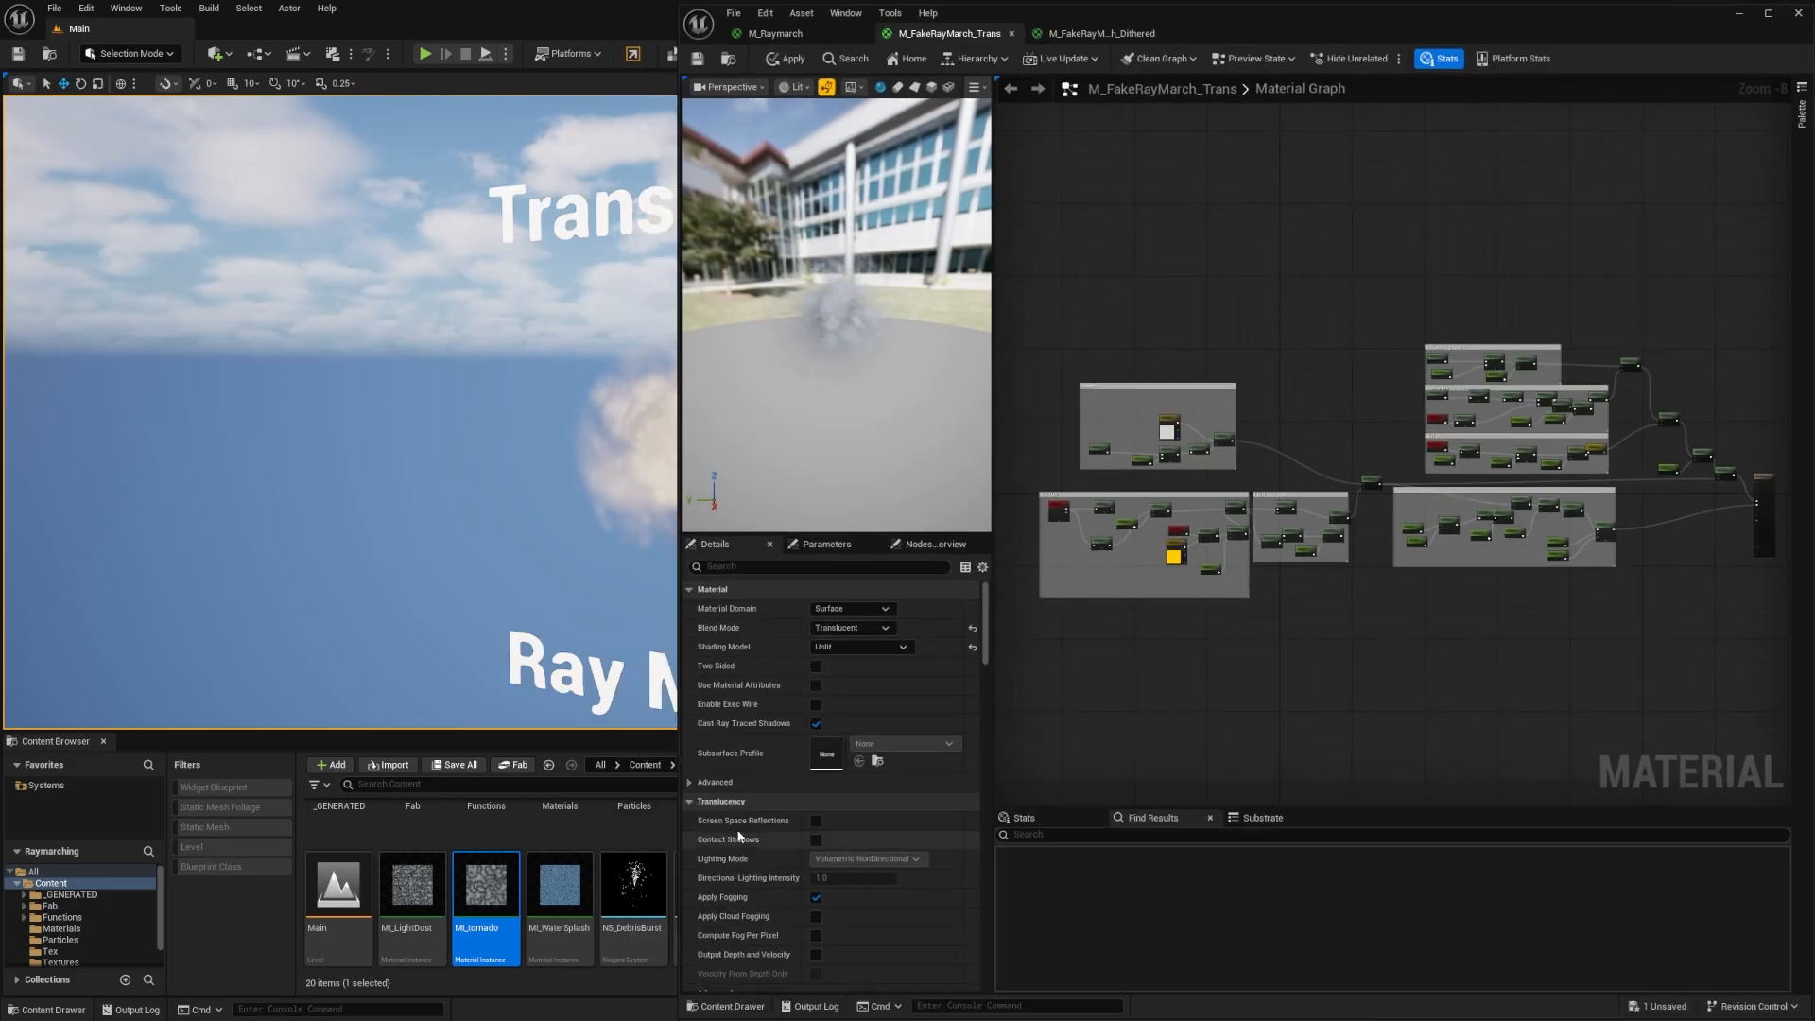
pyautogui.moveTo(1229, 11); pyautogui.dragTo(1374, 98)
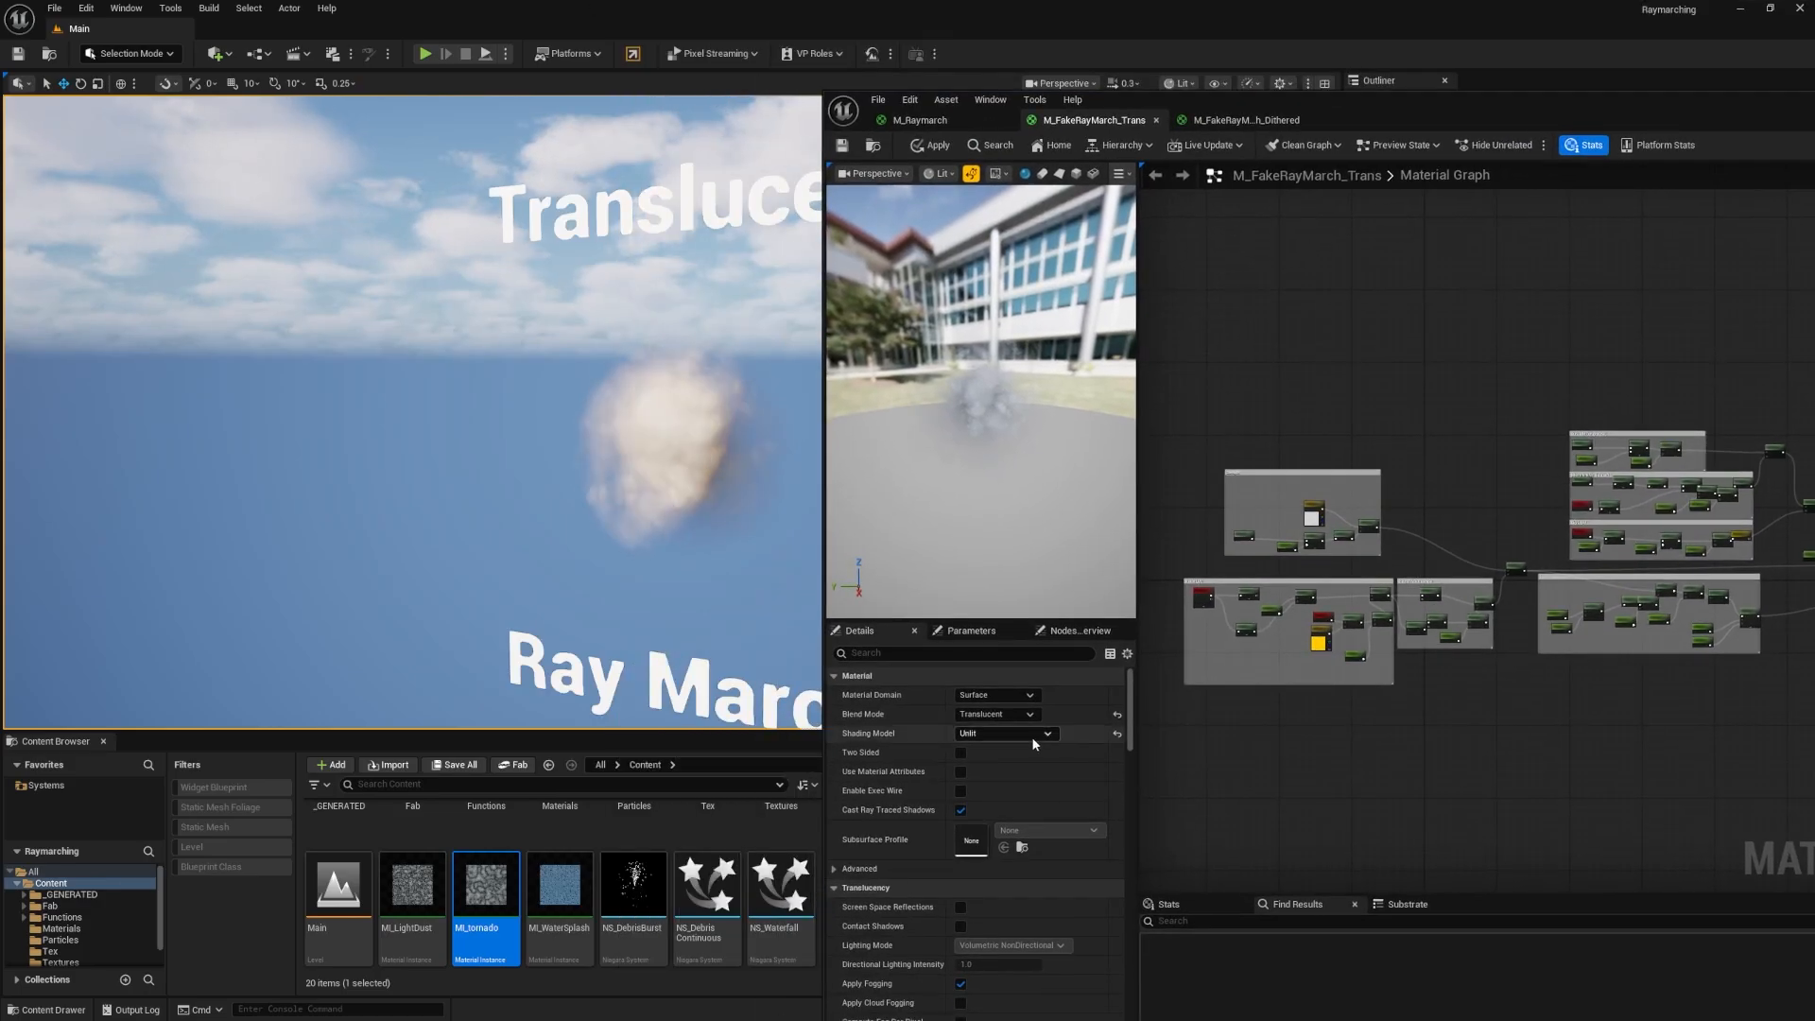
# Try the Default Lit shading model on M_FakeRayMarch_Trans, apply it and check the Translucent cloud in the level.
pyautogui.click(1034, 739)
pyautogui.click(992, 758)
pyautogui.click(915, 148)
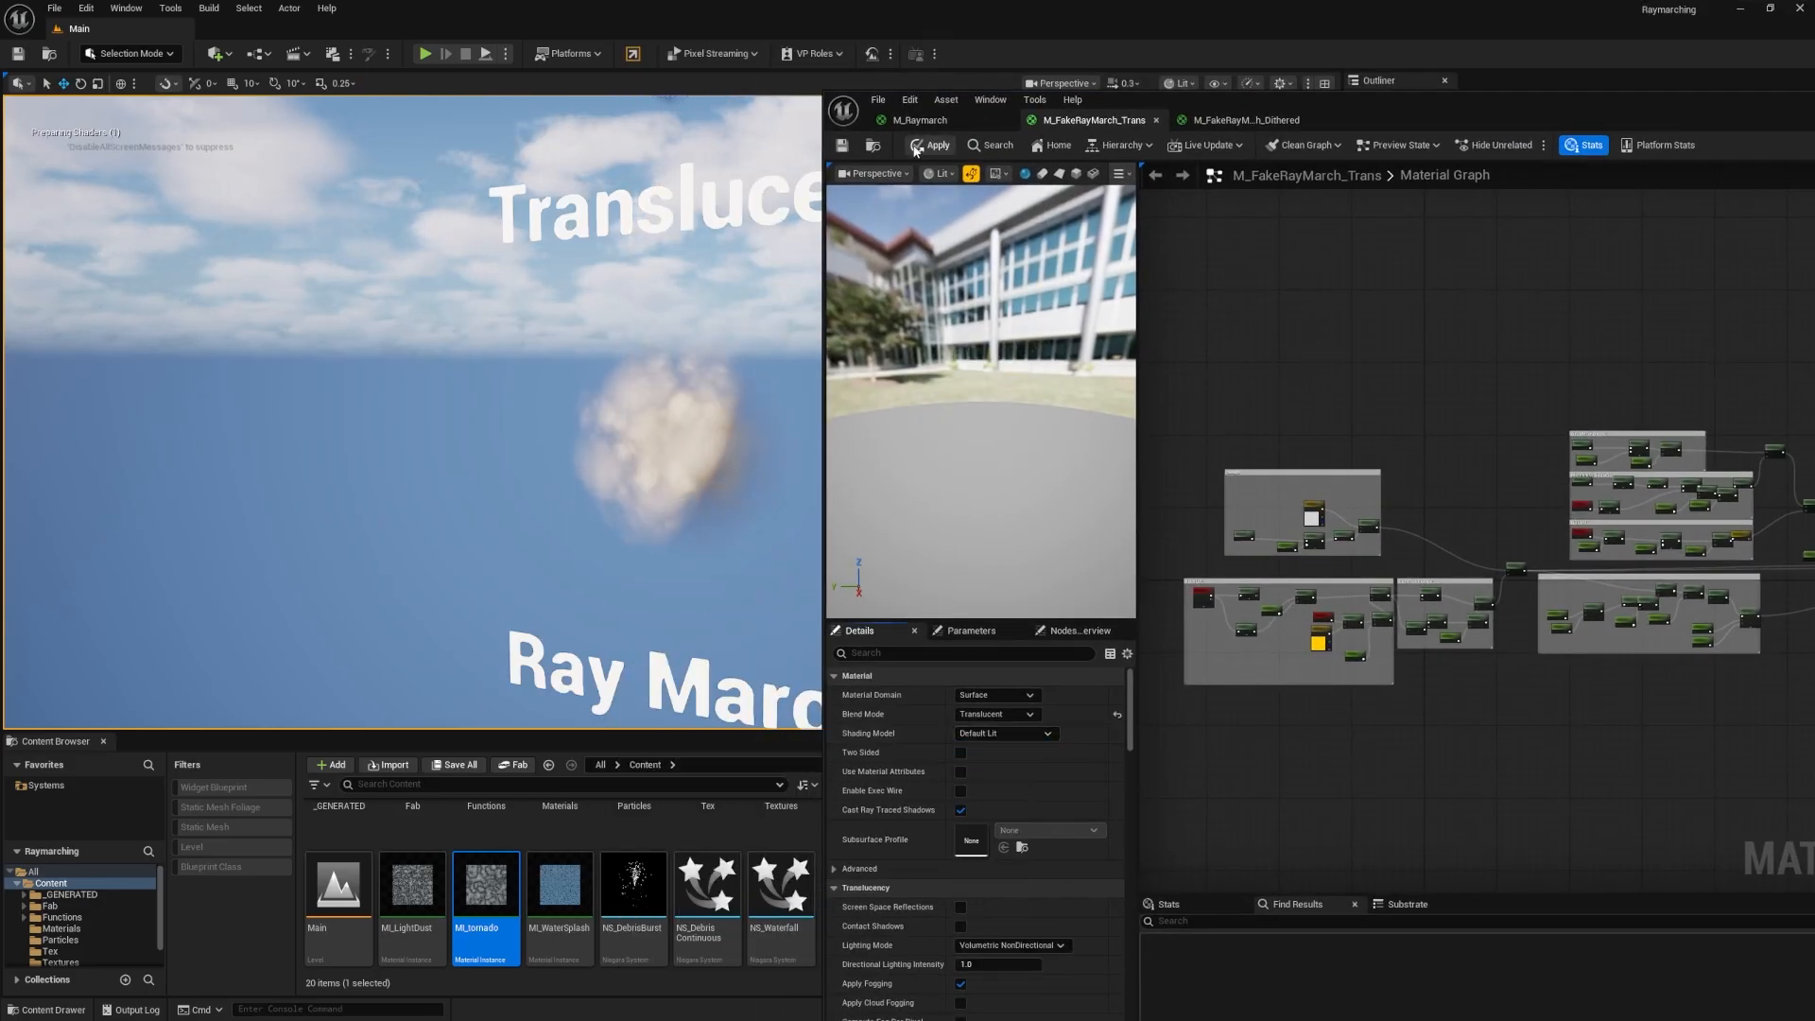
pyautogui.moveTo(662, 331); pyautogui.dragTo(614, 374, button='right')
# Keep the blend mode on Translucent, restore the material's shading model to Unlit and apply the change.
pyautogui.click(998, 714)
pyautogui.click(997, 754)
pyautogui.click(1004, 734)
pyautogui.click(993, 747)
pyautogui.click(934, 149)
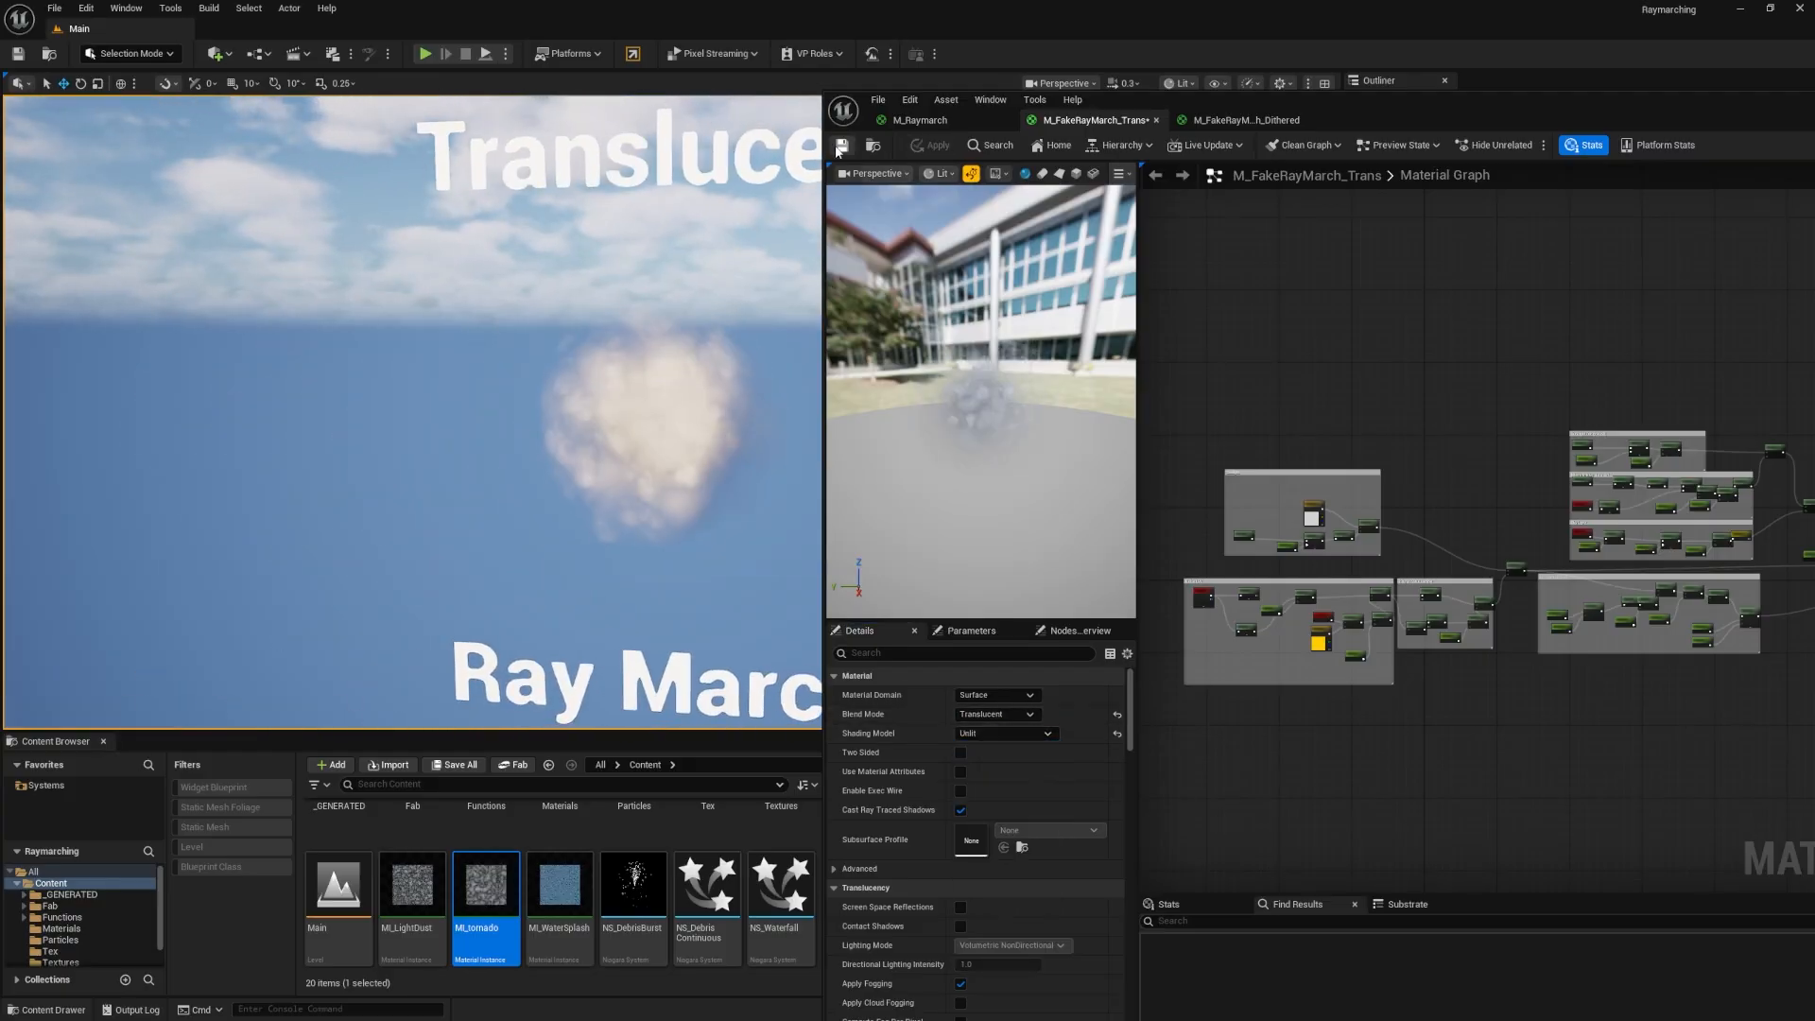
# Maximize the material editor and examine the Sunlight group and the noise coordinate group beneath it.
pyautogui.doubleClick(1417, 111)
pyautogui.scroll(3, 652, 468)
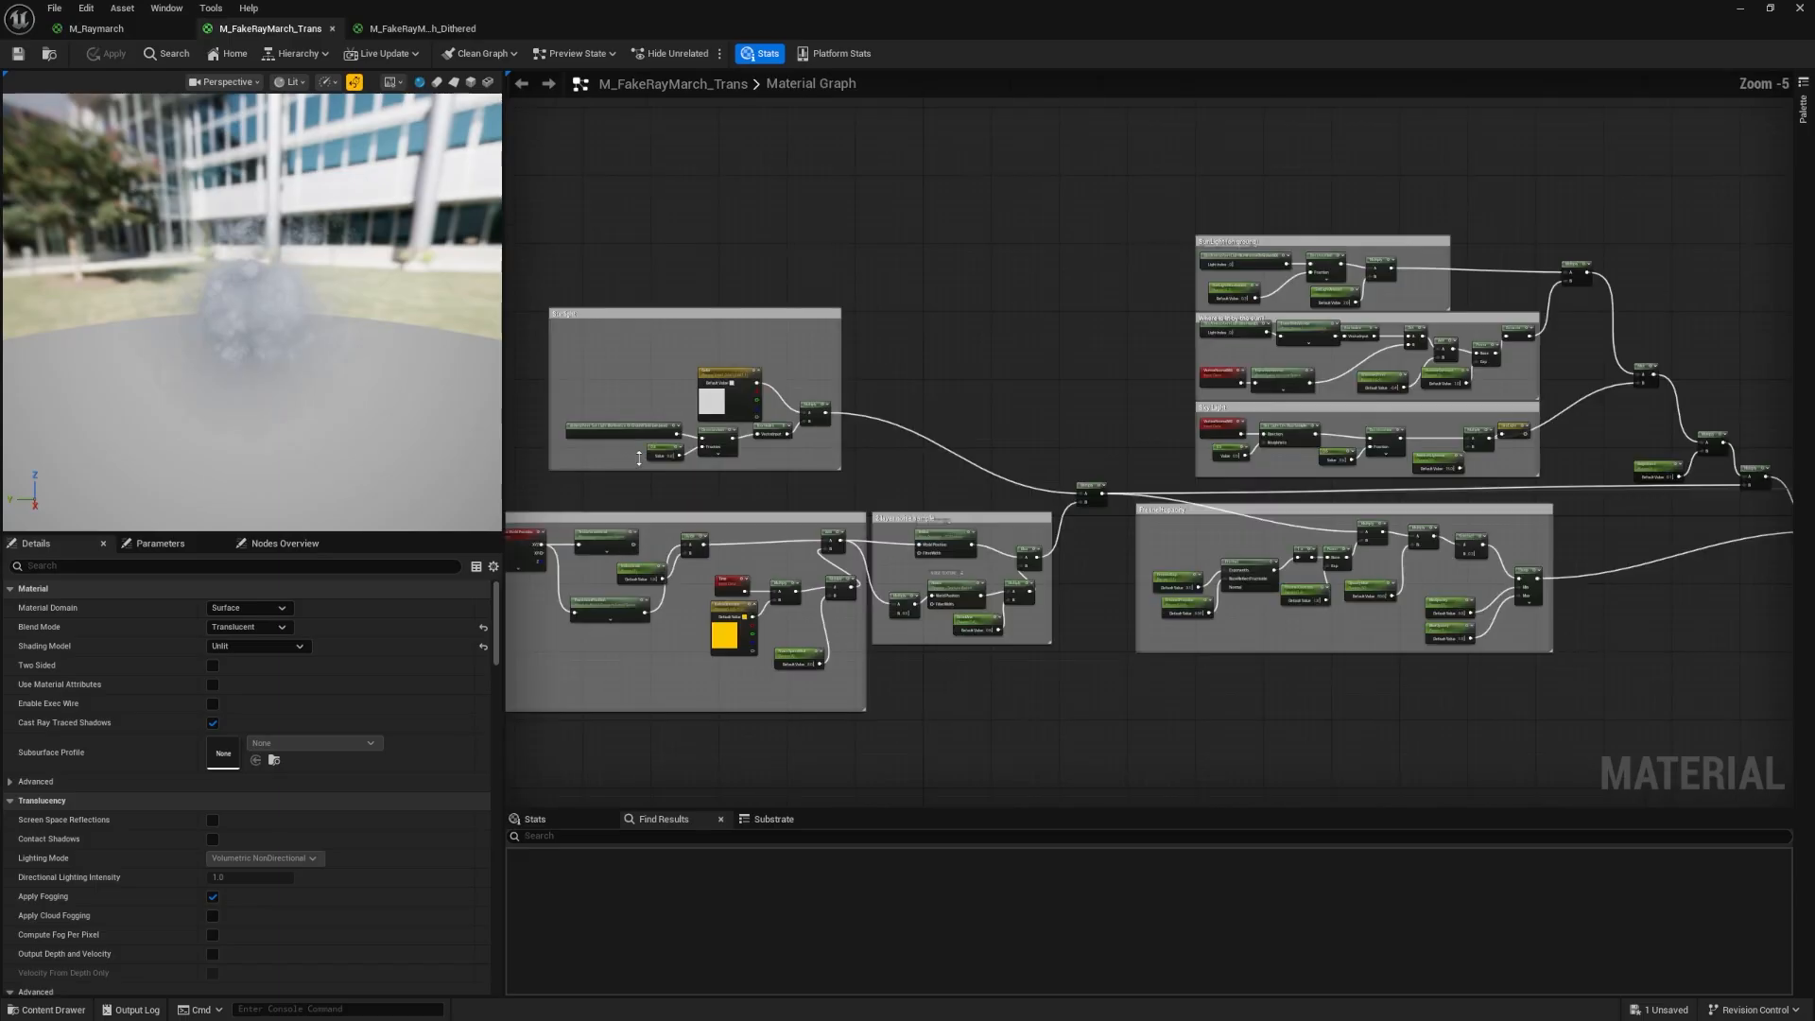
pyautogui.moveTo(851, 498); pyautogui.dragTo(950, 598, button='right')
pyautogui.scroll(2, 908, 457)
pyautogui.scroll(2, 932, 541)
pyautogui.moveTo(549, 163); pyautogui.dragTo(1300, 598)
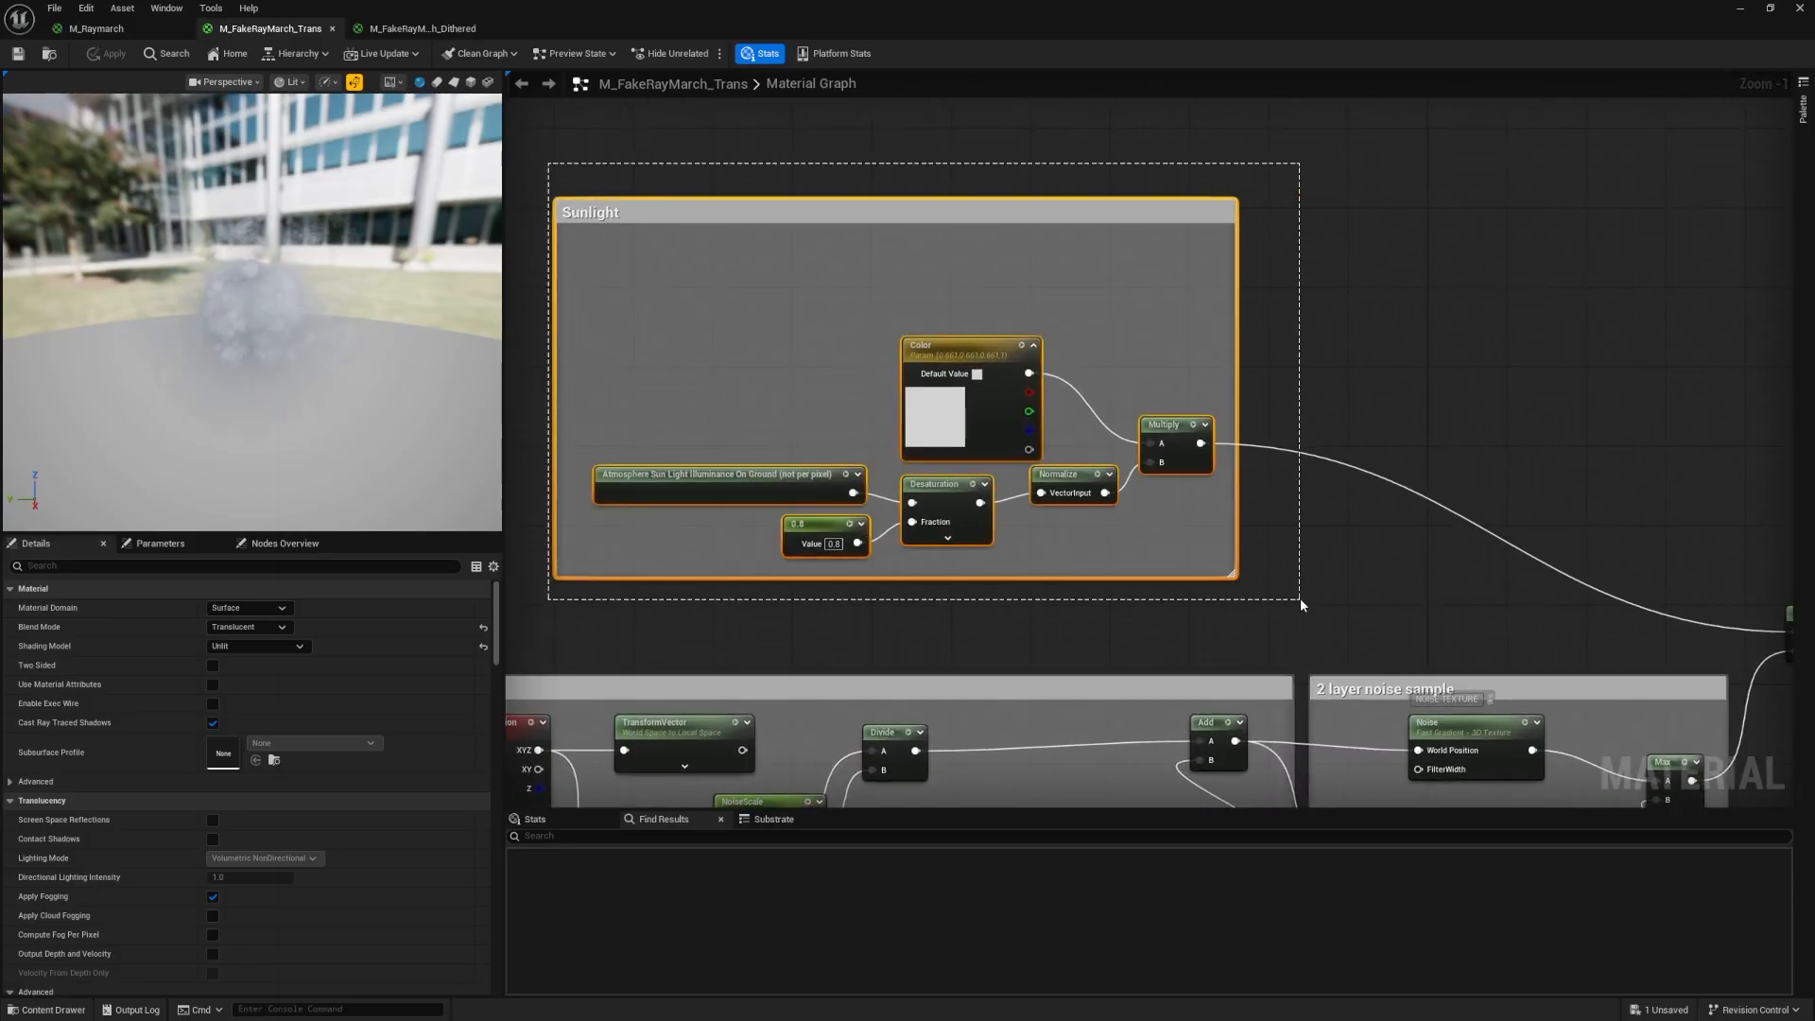
pyautogui.scroll(-2, 1297, 599)
pyautogui.moveTo(1201, 603); pyautogui.dragTo(1127, 355, button='right')
pyautogui.moveTo(620, 358); pyautogui.dragTo(1228, 698)
pyautogui.moveTo(1228, 697); pyautogui.dragTo(1171, 665, button='right')
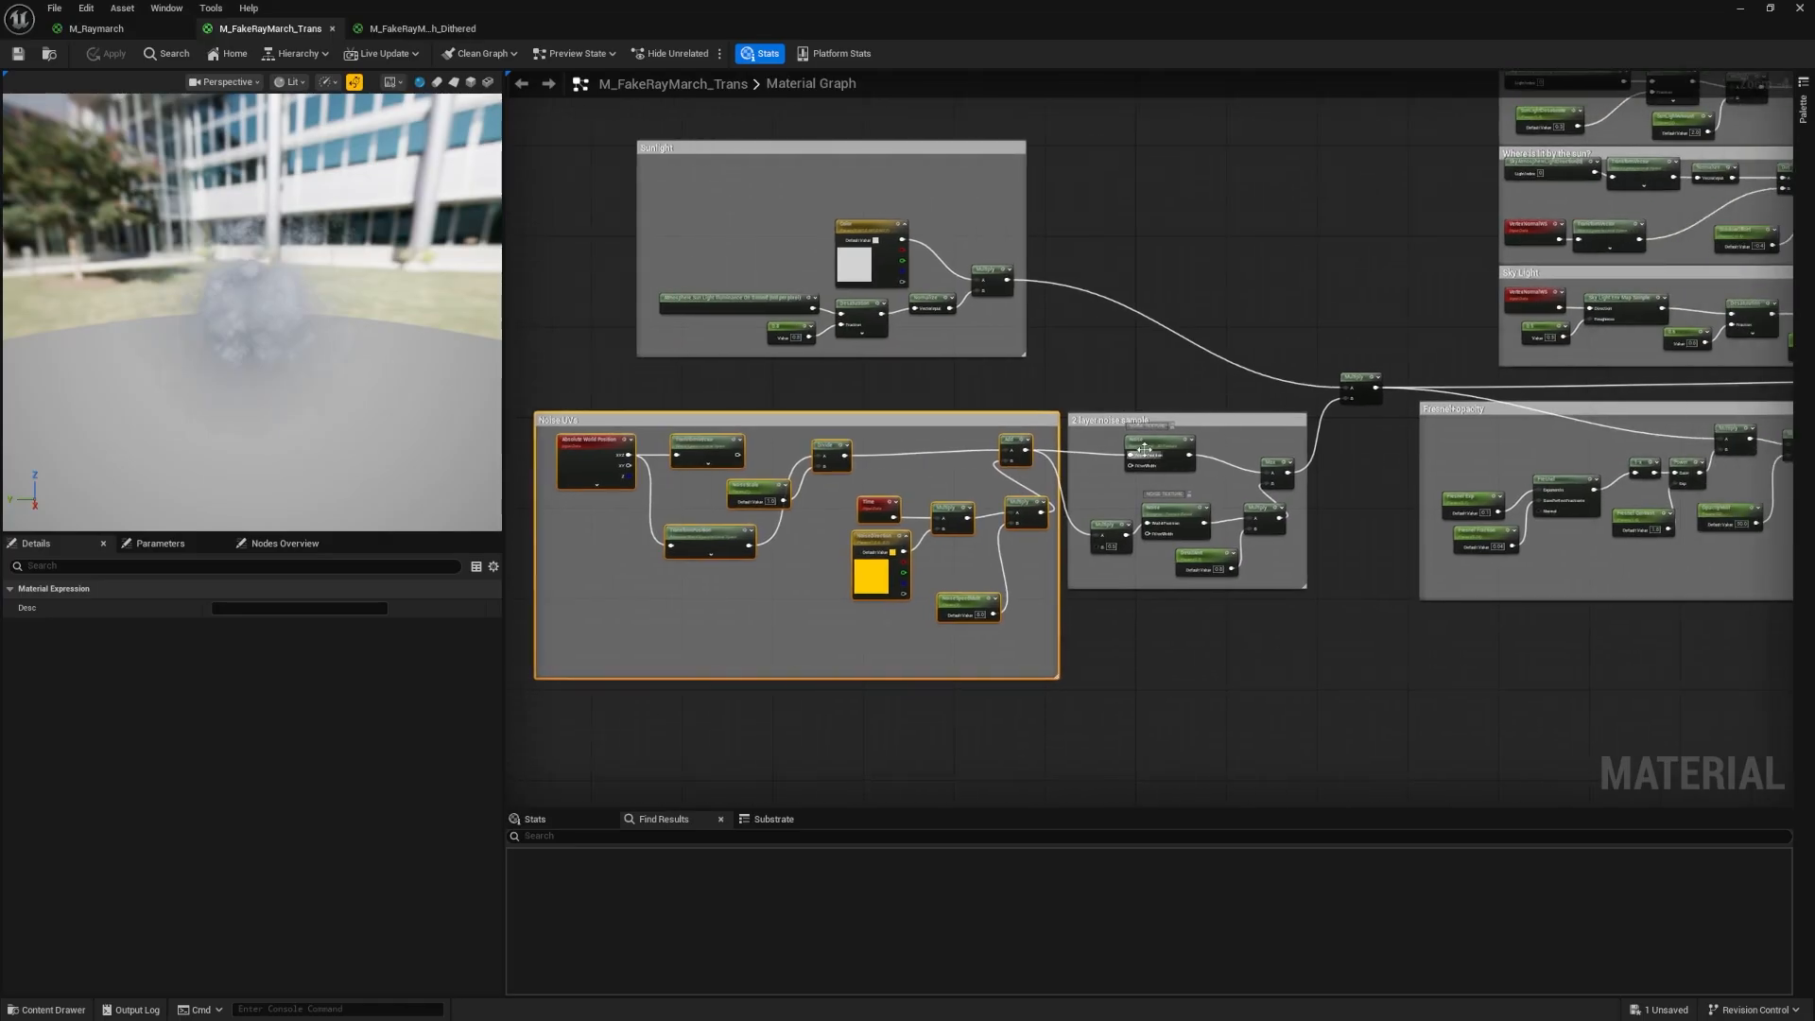
# Inspect the settings of the Fast Gradient - 3D Texture Noise node in the 2 layer noise sample group.
pyautogui.click(1145, 450)
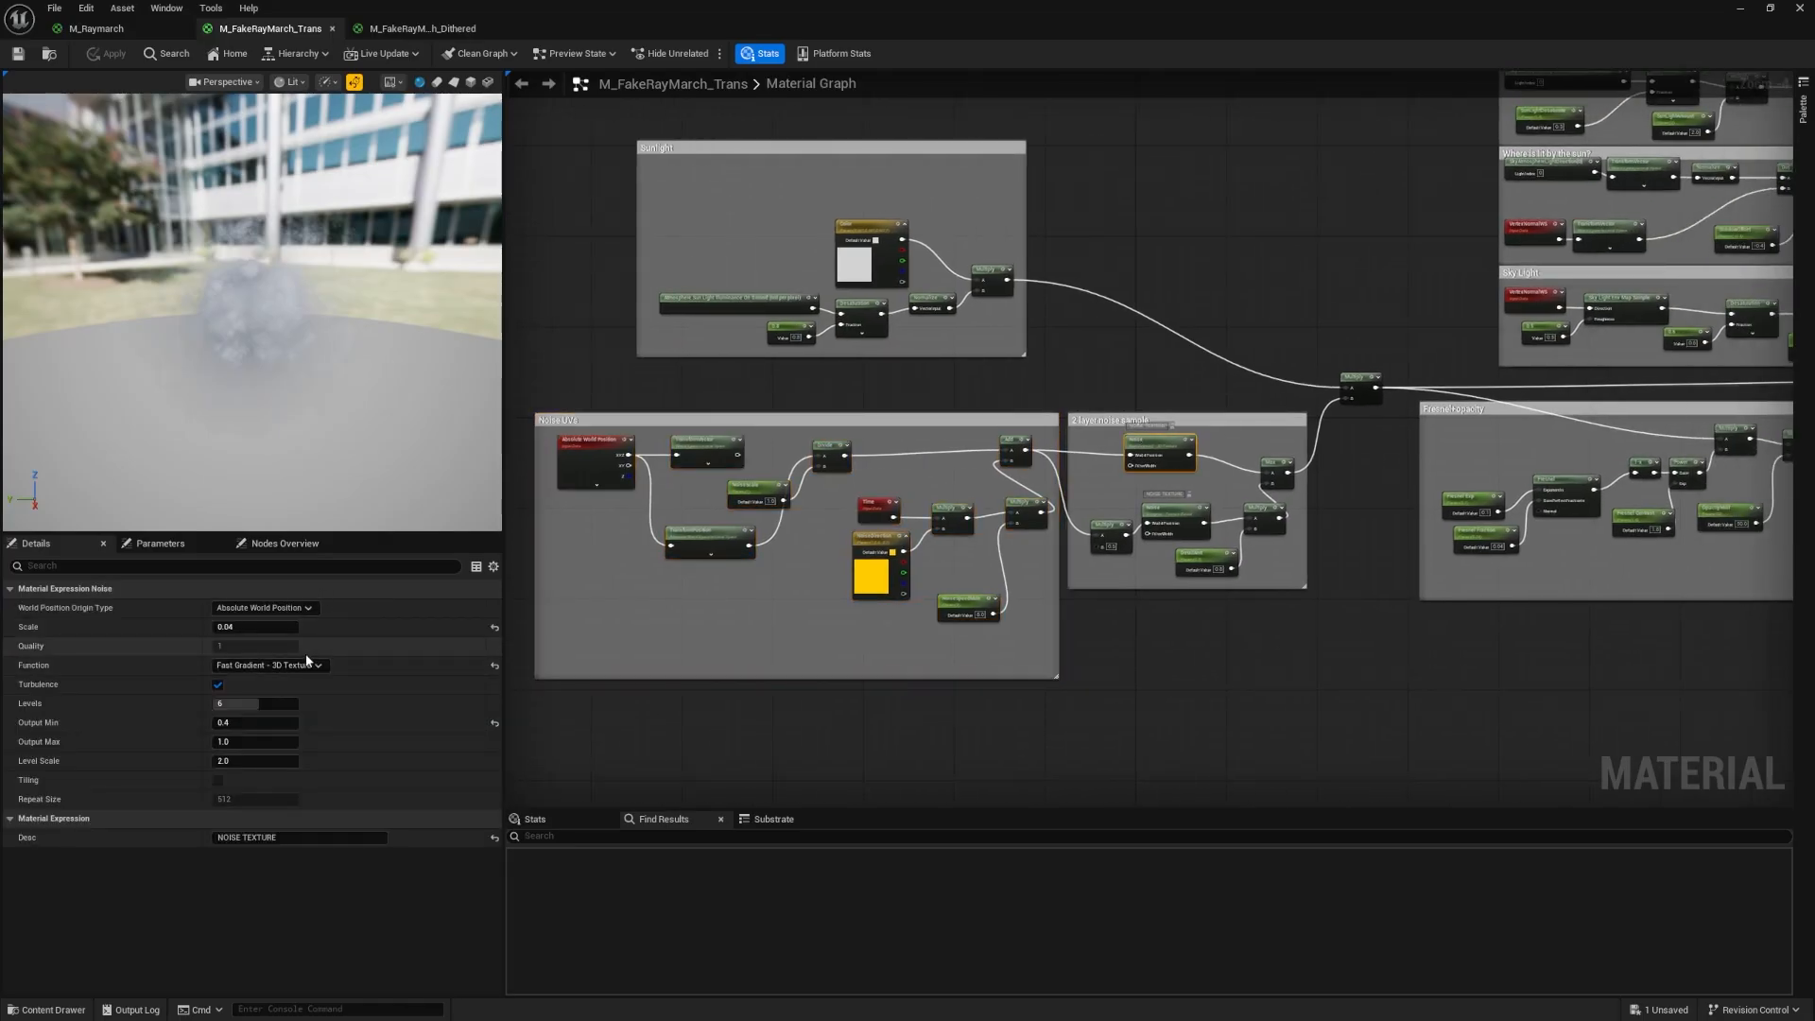
pyautogui.scroll(5, 1181, 456)
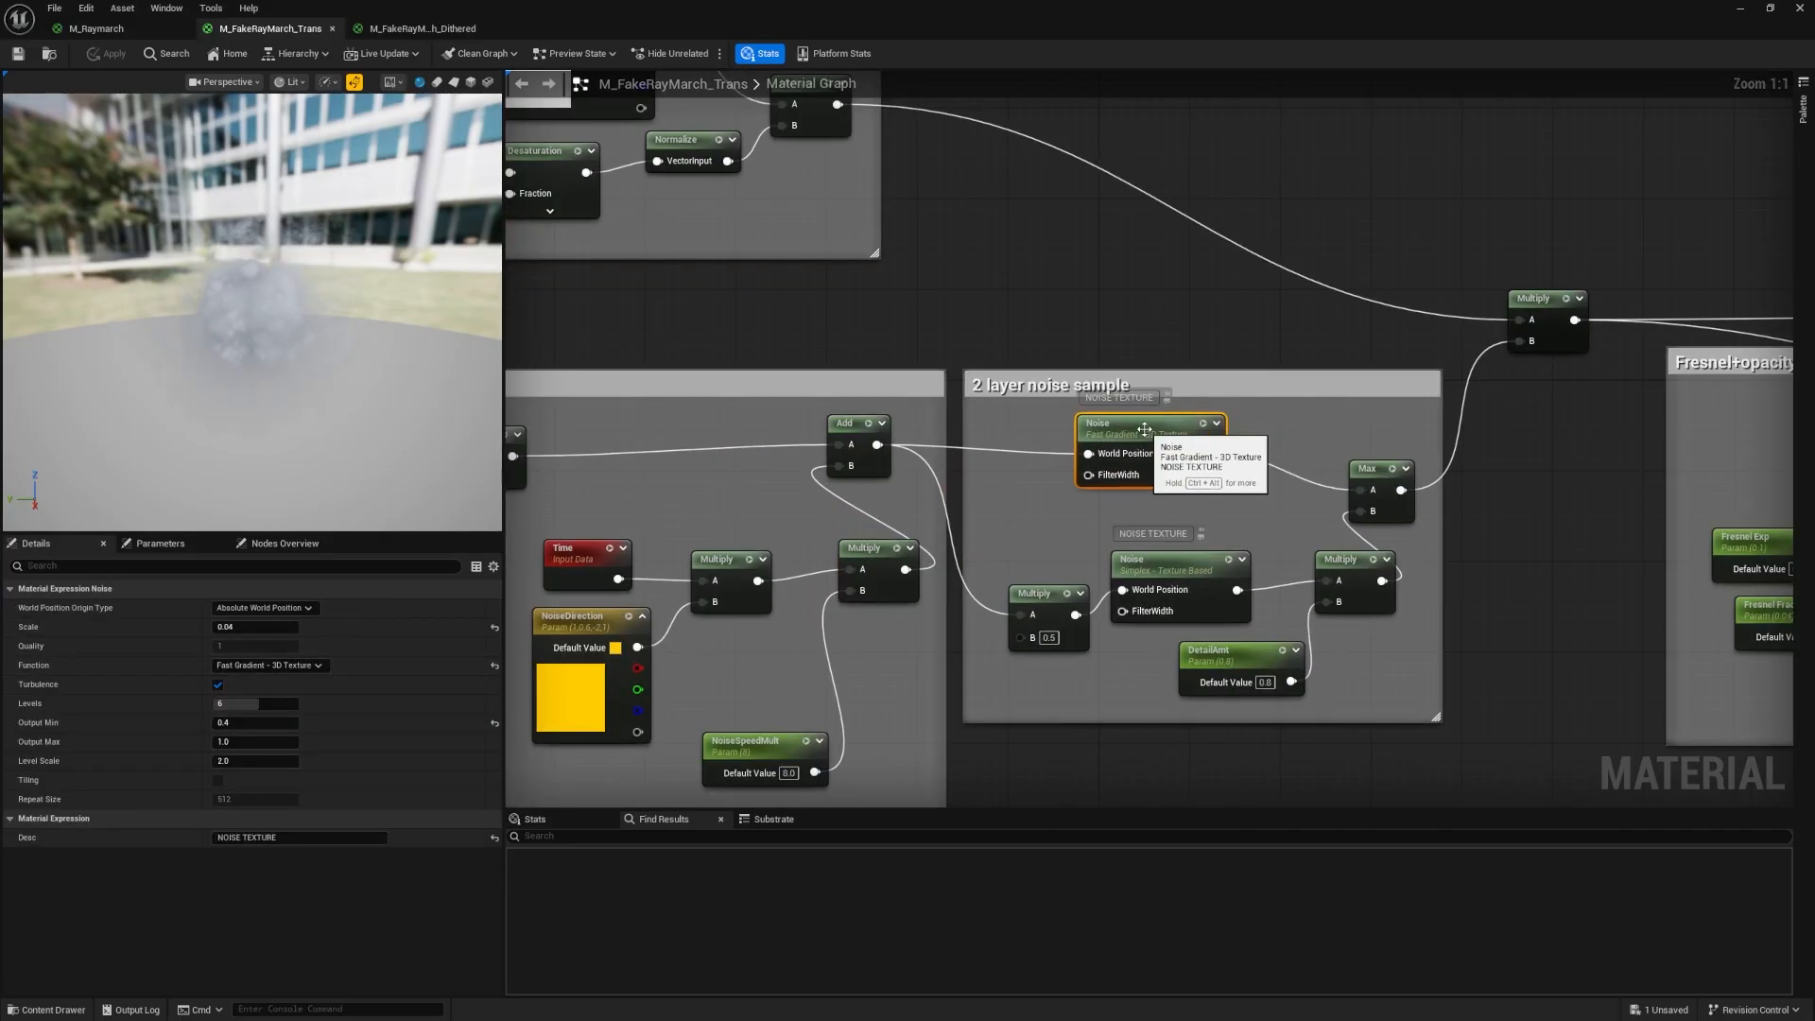
pyautogui.scroll(-2, 1301, 507)
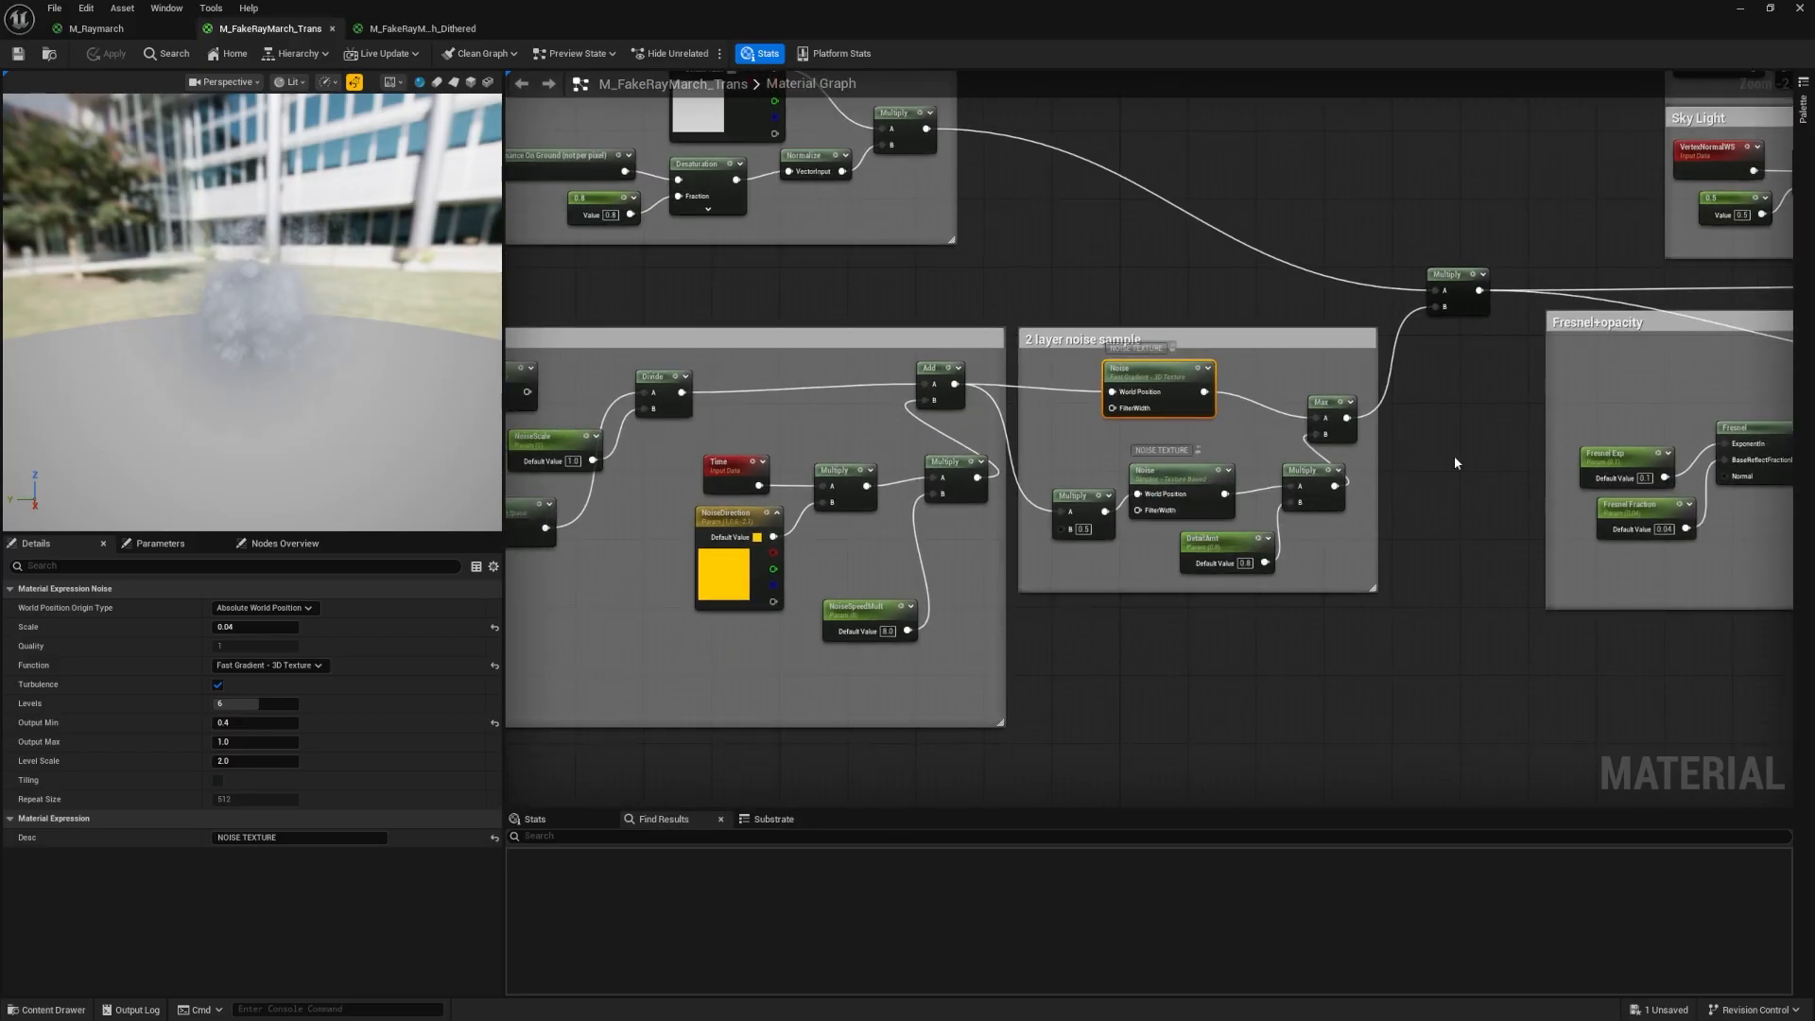
pyautogui.moveTo(1432, 421); pyautogui.dragTo(1346, 478, button='right')
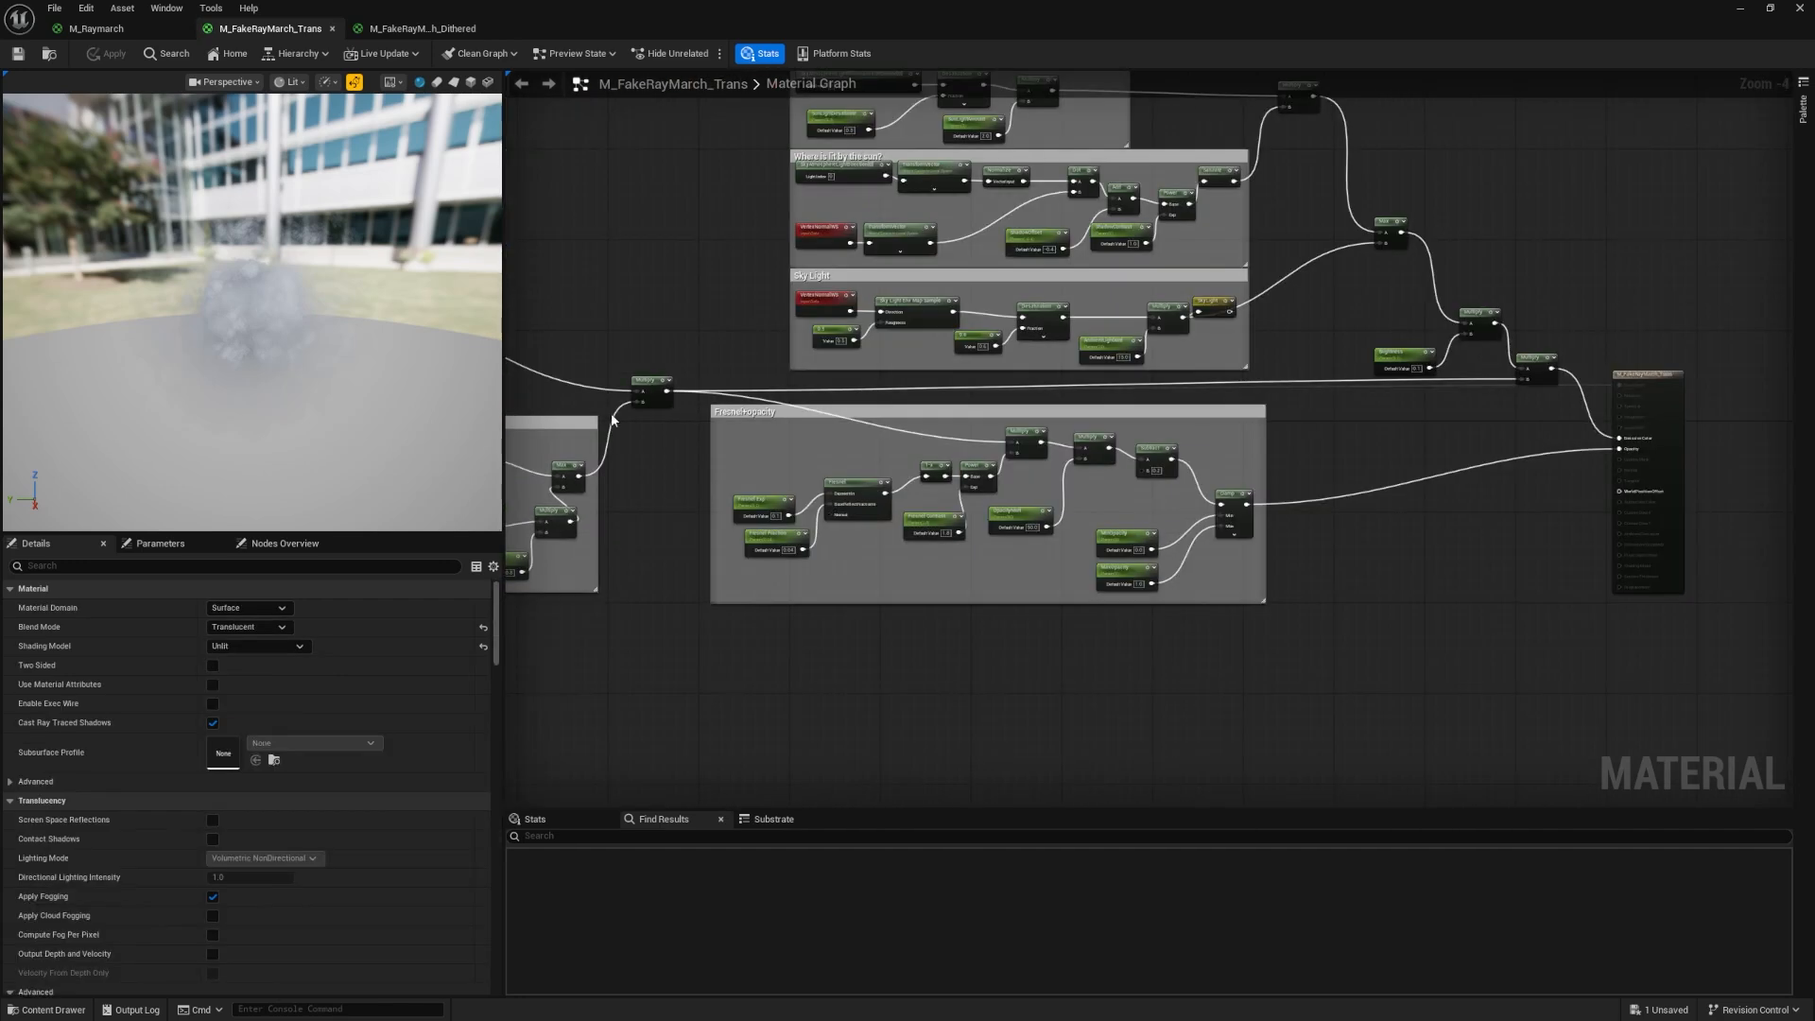
# Examine the nodes of the Fresnel+opacity group that feed the material's Opacity input.
pyautogui.moveTo(700, 405); pyautogui.dragTo(1301, 626)
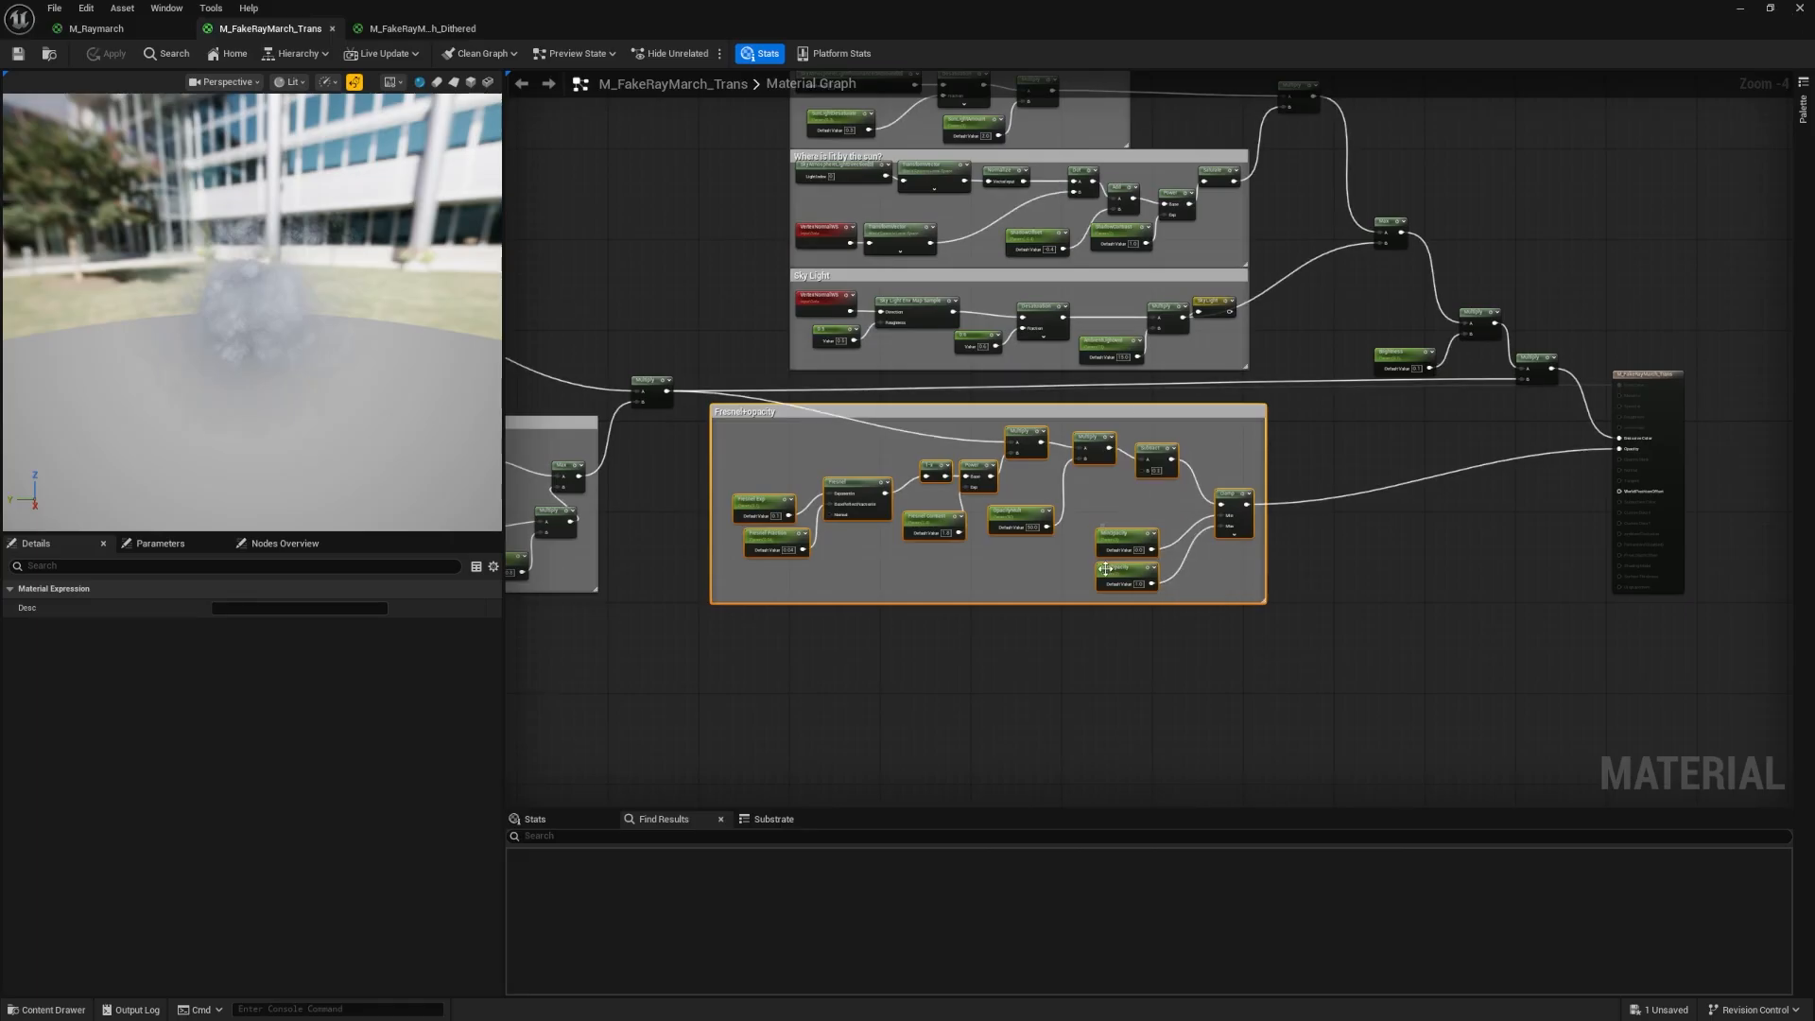
pyautogui.scroll(3, 1144, 565)
pyautogui.click(899, 595)
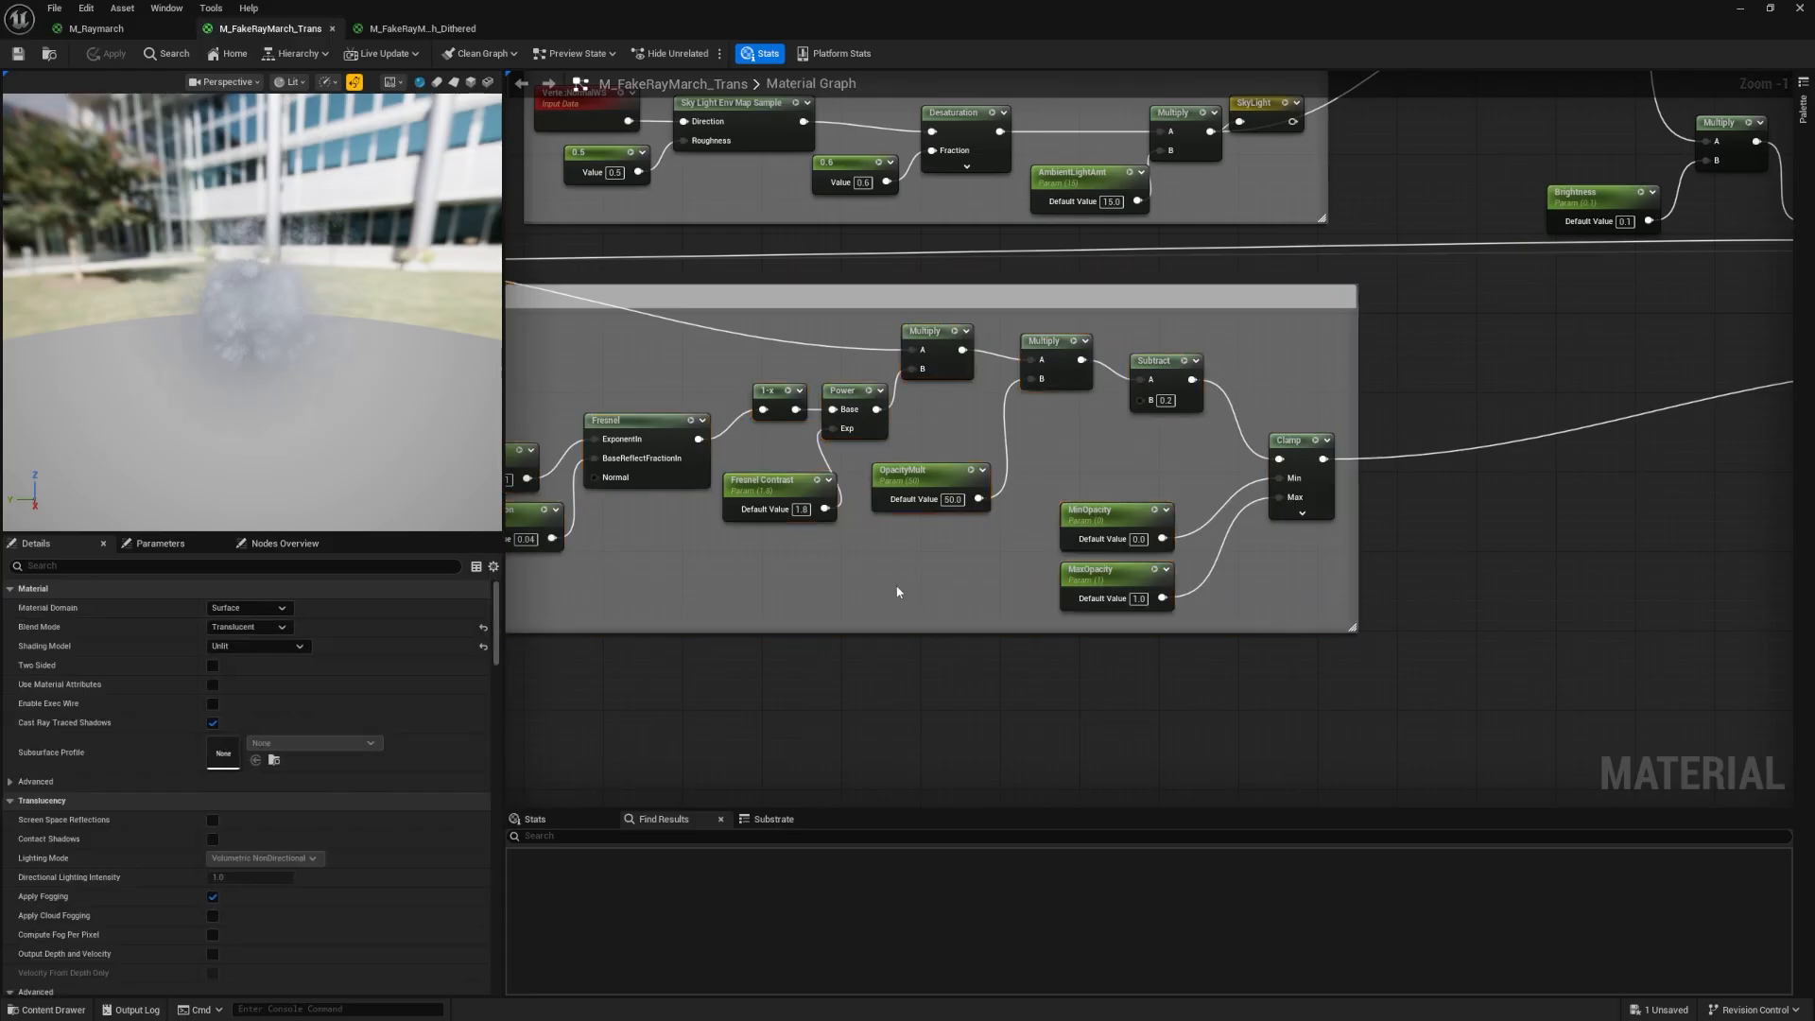
pyautogui.moveTo(899, 596); pyautogui.dragTo(956, 563, button='right')
pyautogui.scroll(-1, 957, 564)
pyautogui.scroll(-1, 927, 350)
# Highlight the three sun and sky lighting groups, then extend the SunLight (on ground) comment box slightly upward.
pyautogui.moveTo(926, 349); pyautogui.dragTo(785, 599, button='right')
pyautogui.moveTo(554, 115); pyautogui.dragTo(1289, 559)
pyautogui.click(1298, 542)
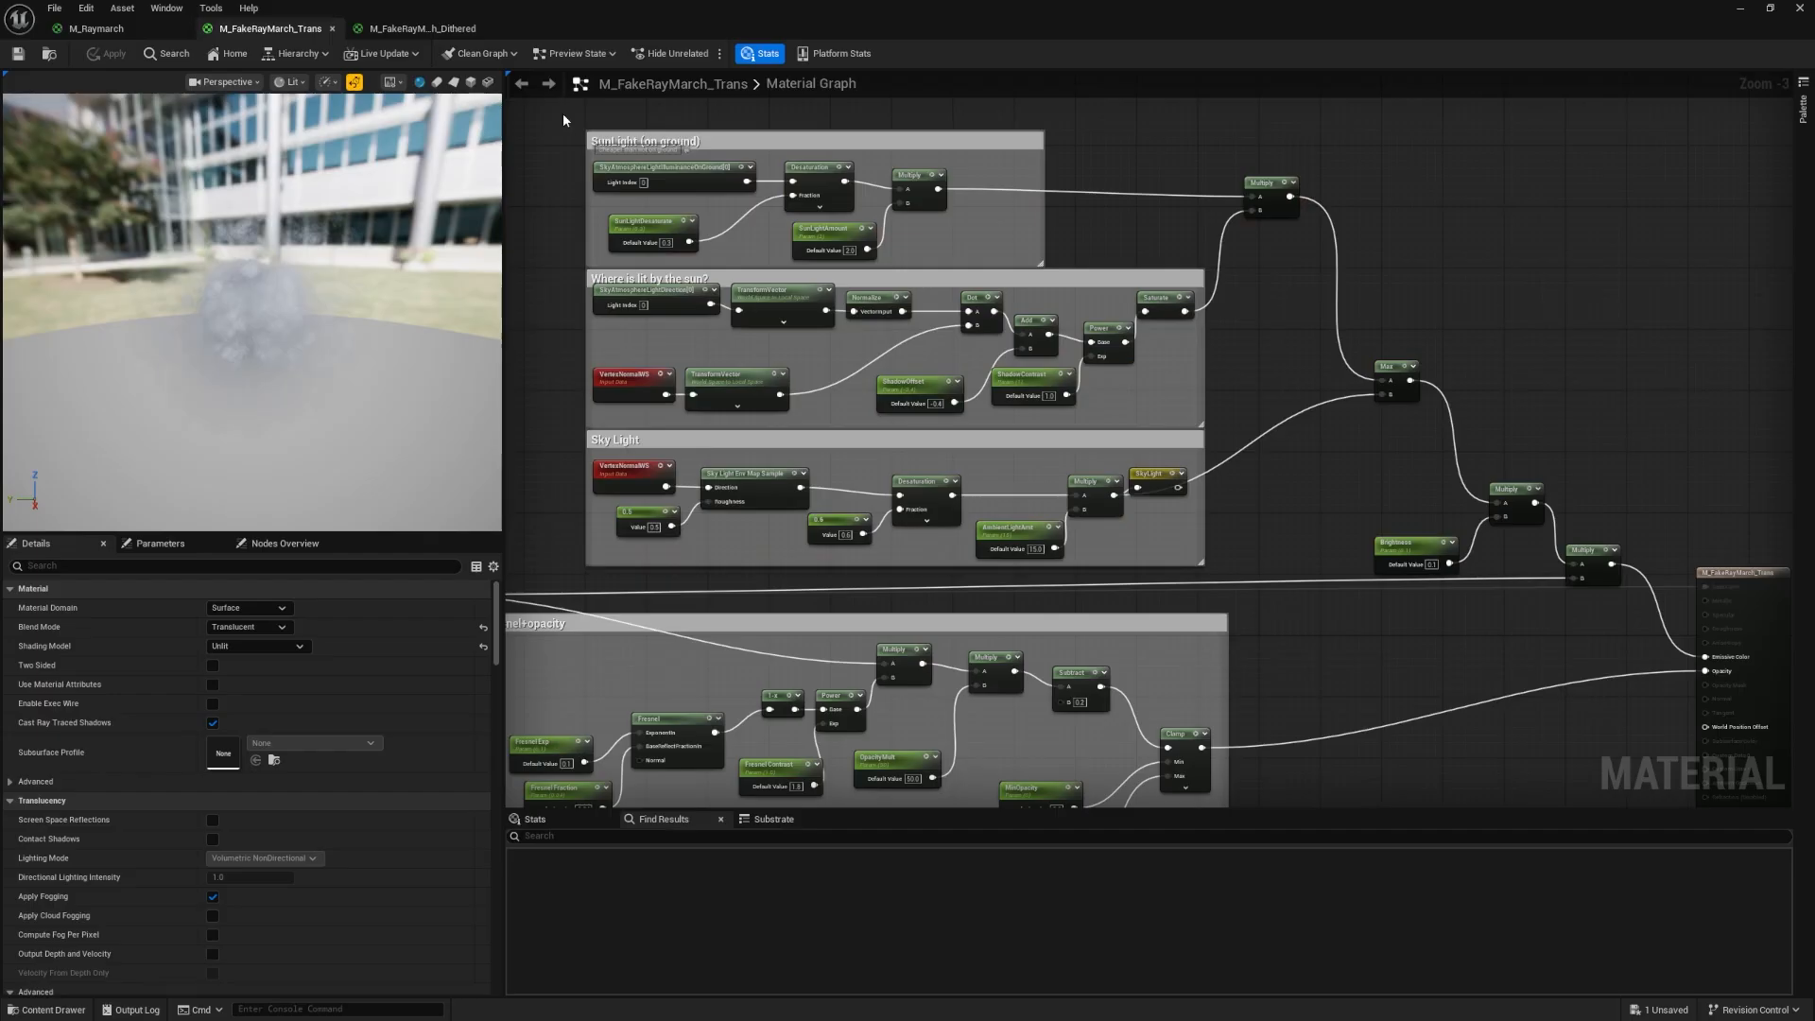
pyautogui.moveTo(735, 189)
pyautogui.moveTo(643, 130); pyautogui.dragTo(642, 117)
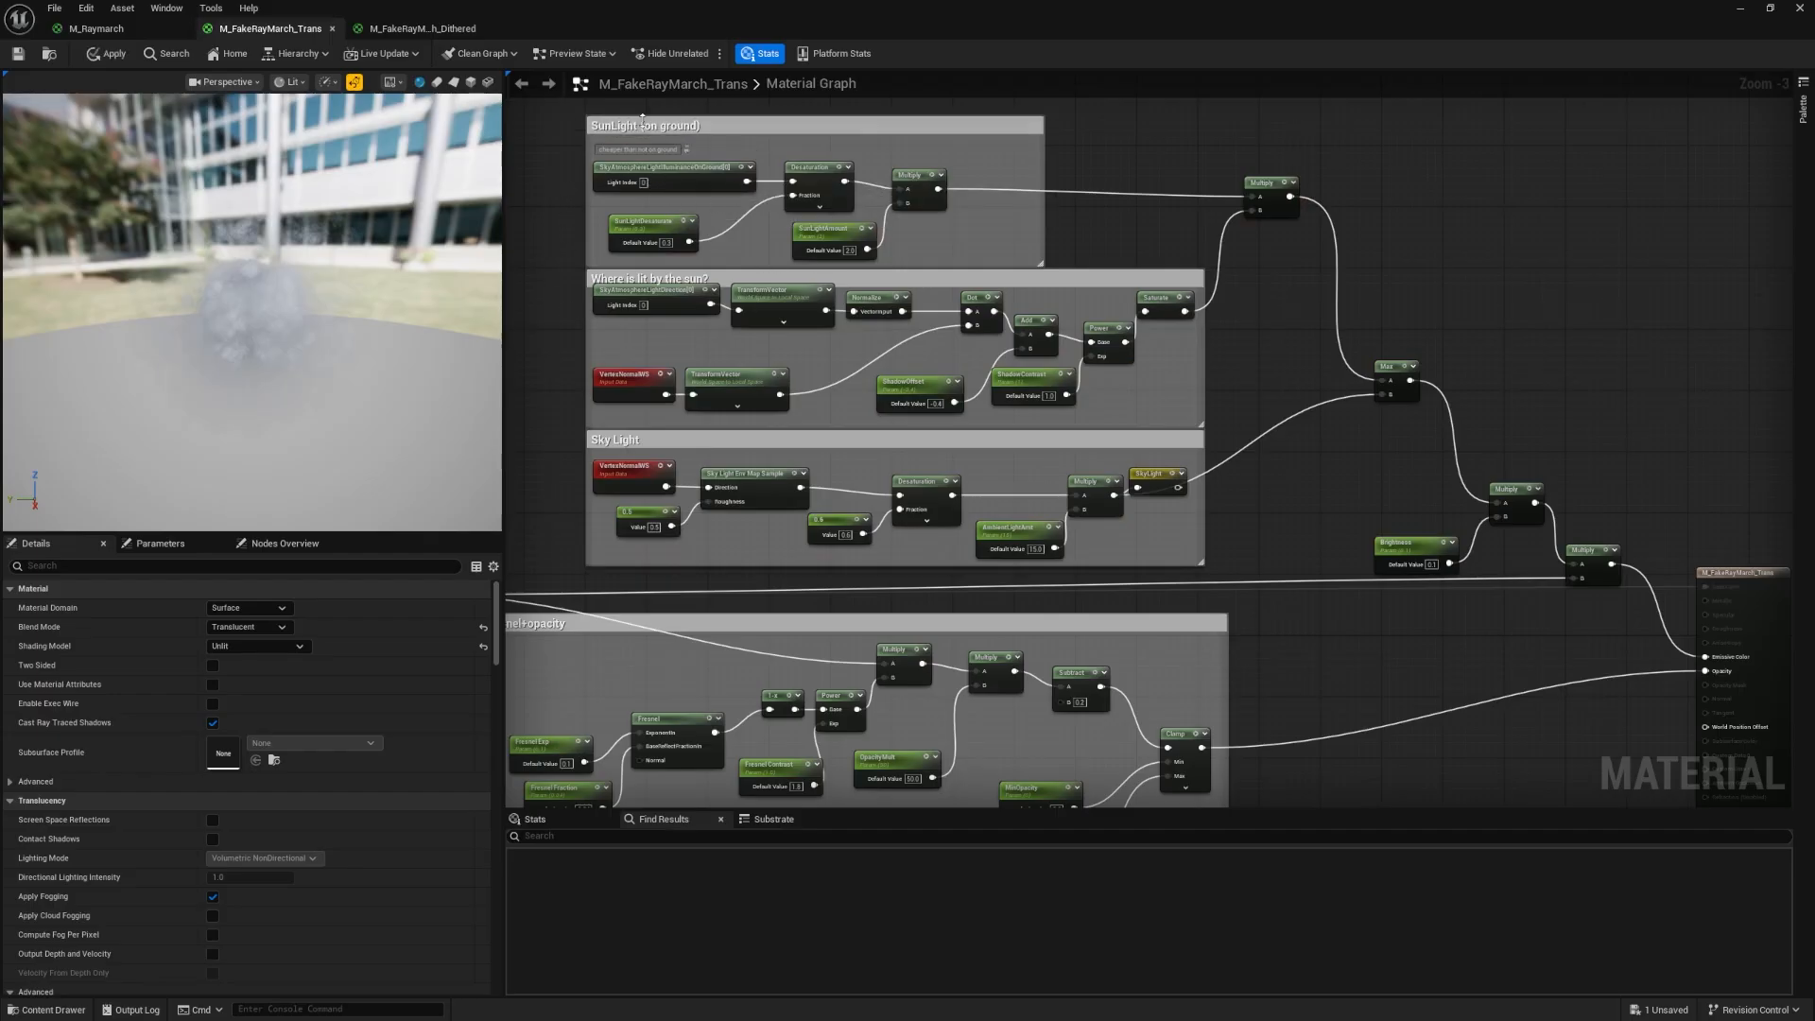
# Examine the SunLight (on ground) group and the "Where is lit by the sun?" group in the material graph.
pyautogui.click(782, 132)
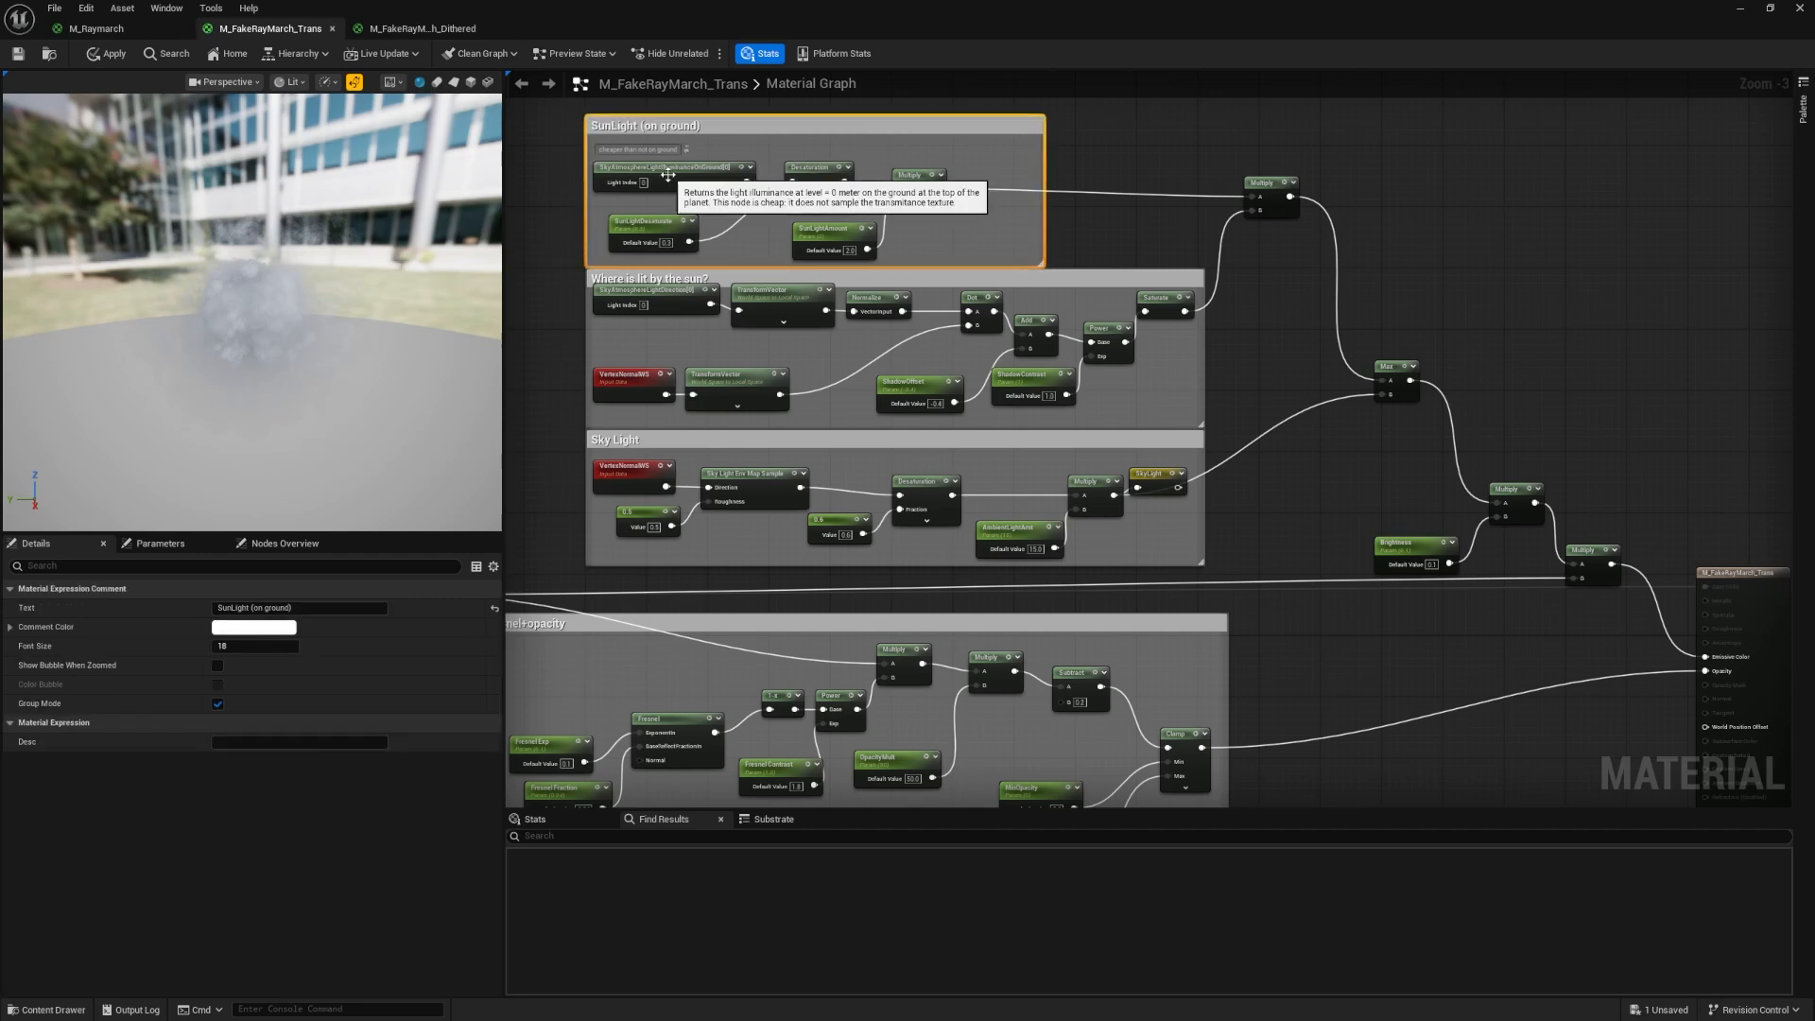
pyautogui.click(857, 282)
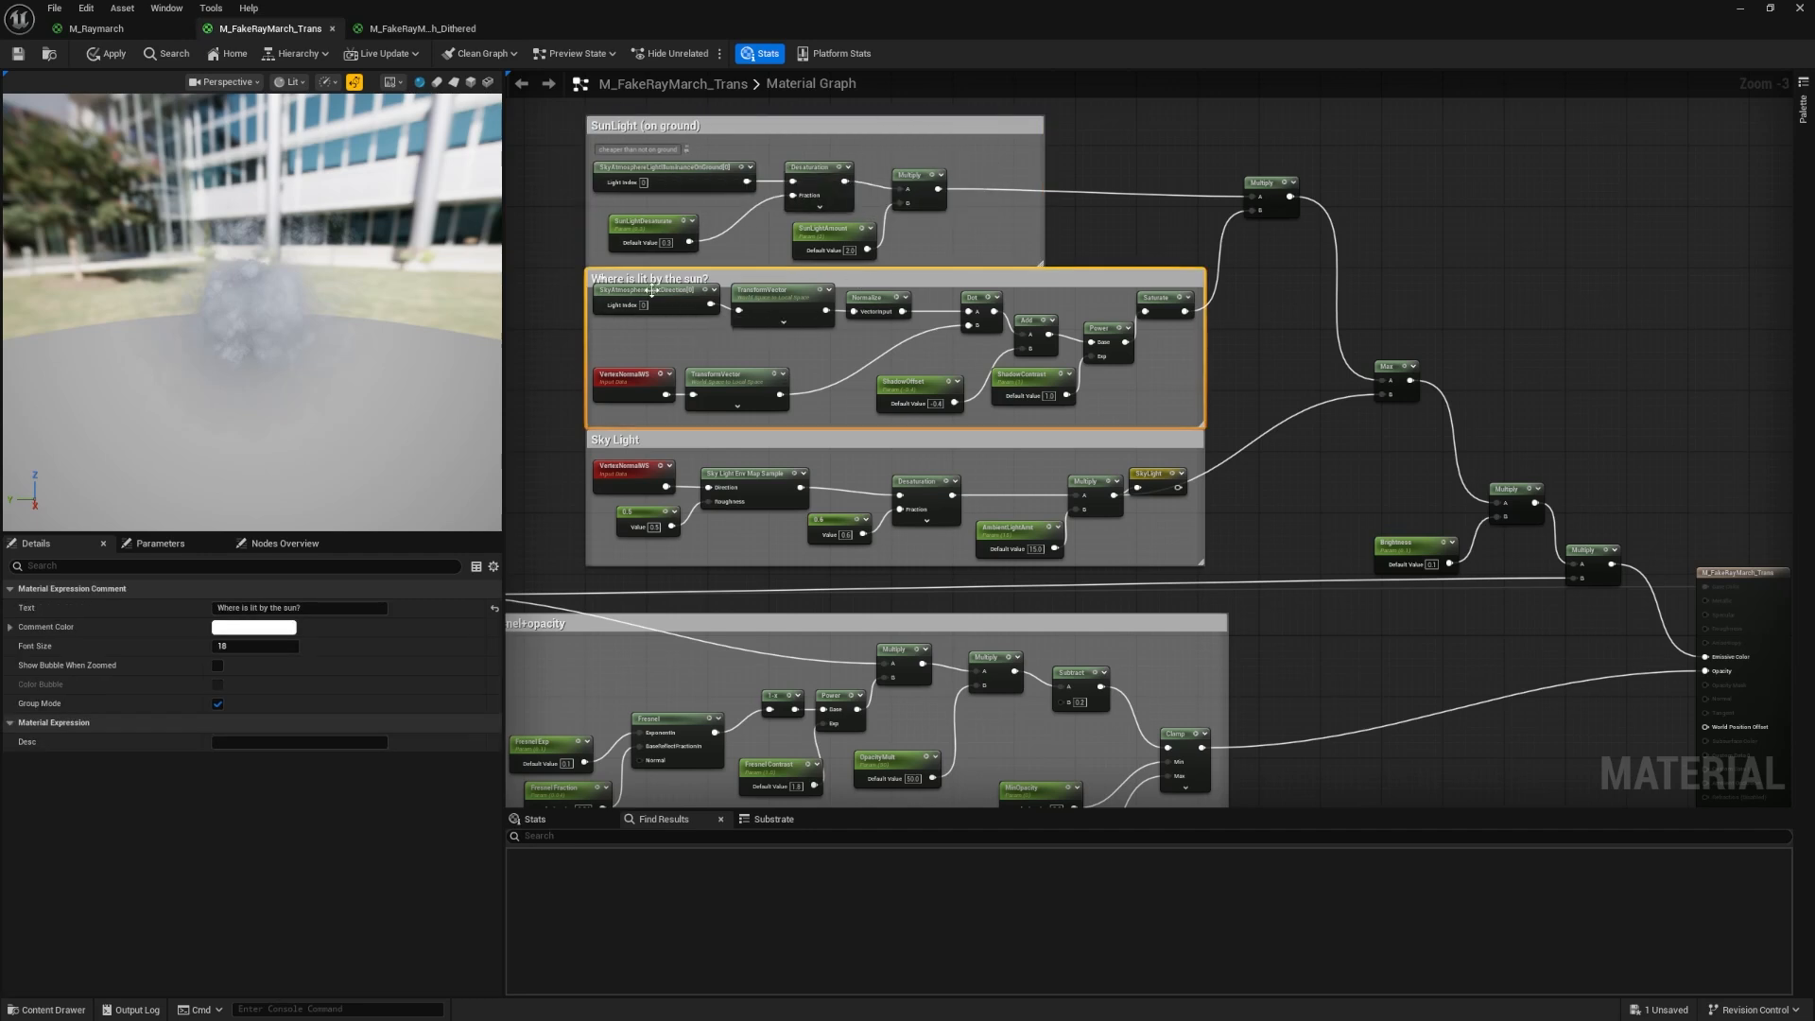
# Inspect the sun light direction, VertexNormalWS and ShadowOffset nodes in the "Where is lit by the sun?" group.
pyautogui.click(687, 302)
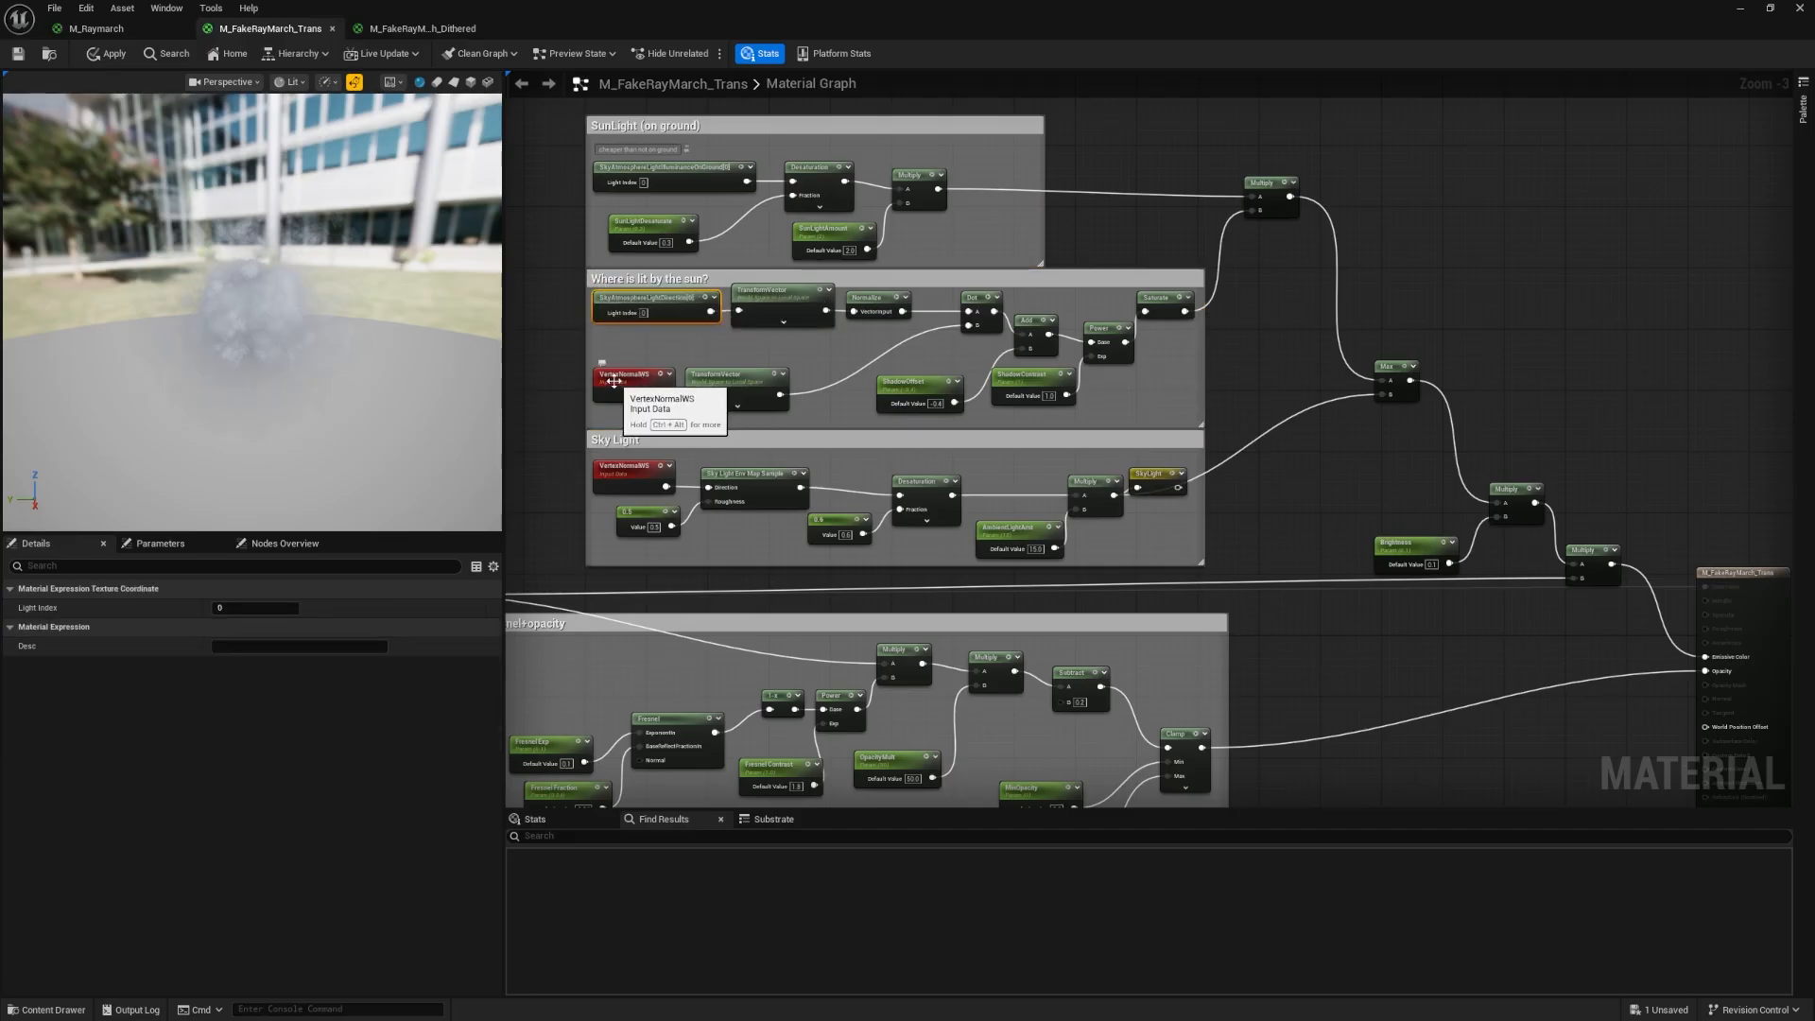
pyautogui.click(647, 380)
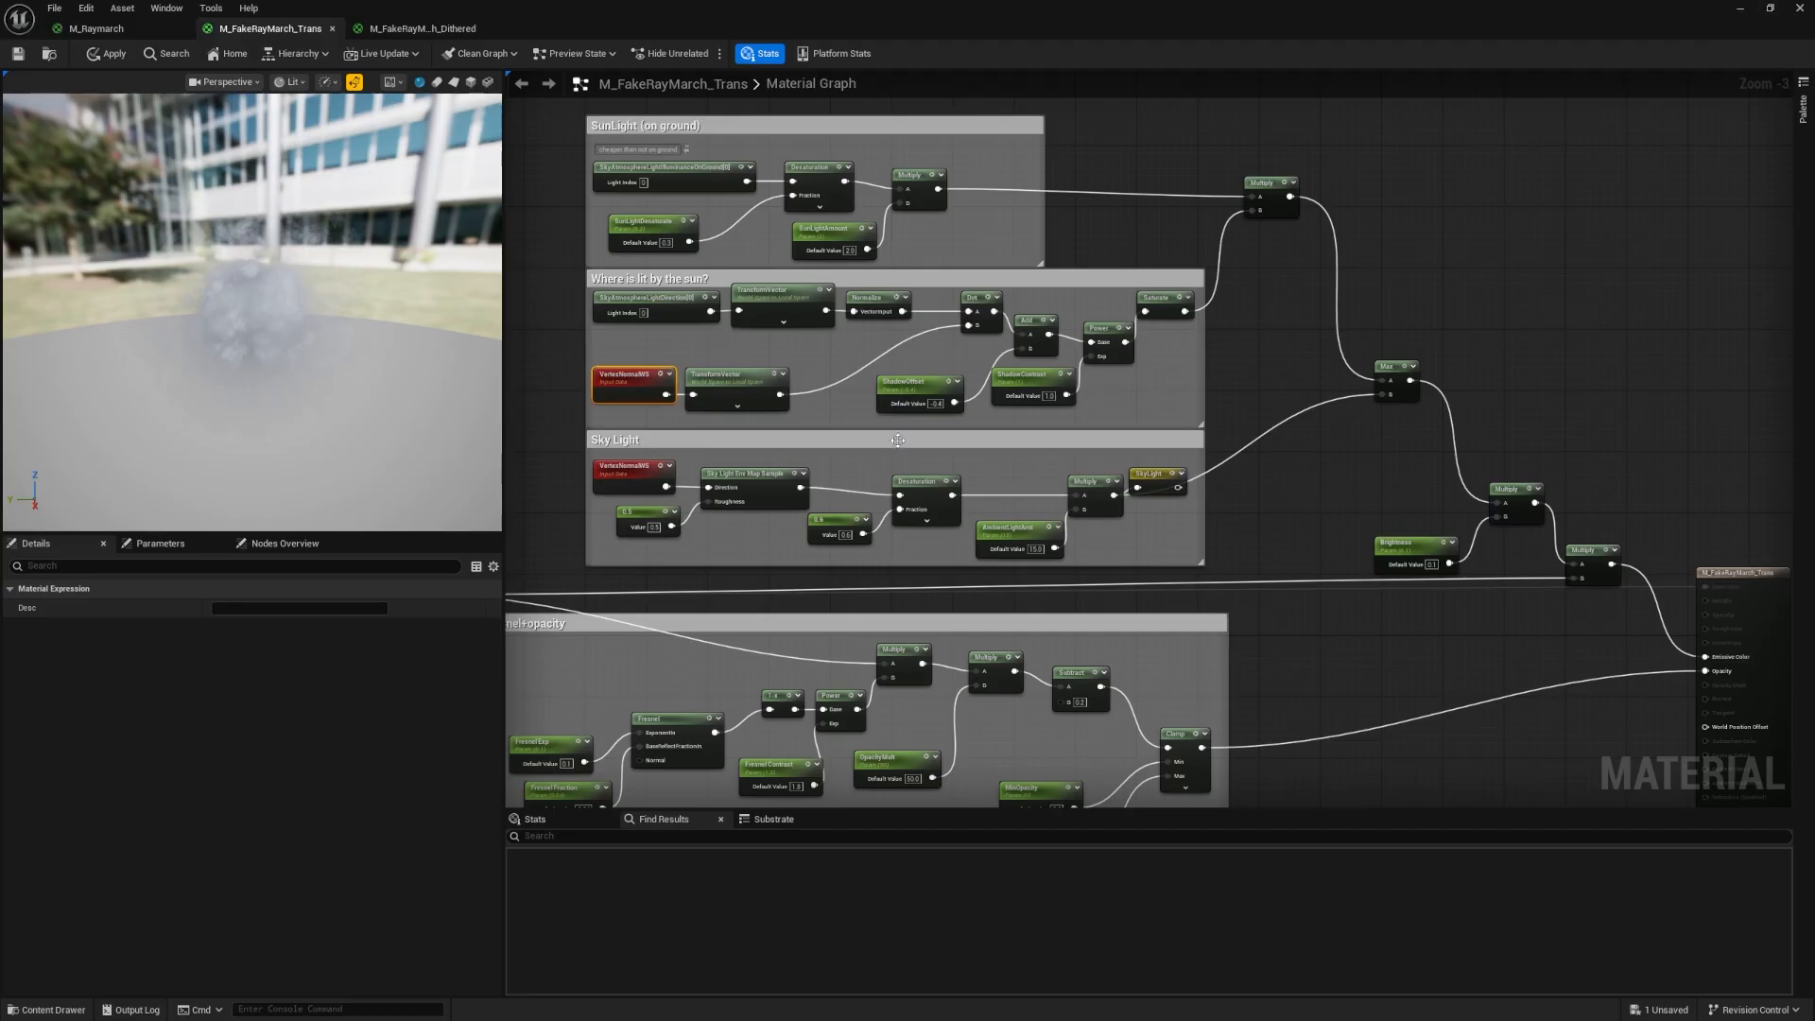
pyautogui.moveTo(915, 387); pyautogui.dragTo(898, 379)
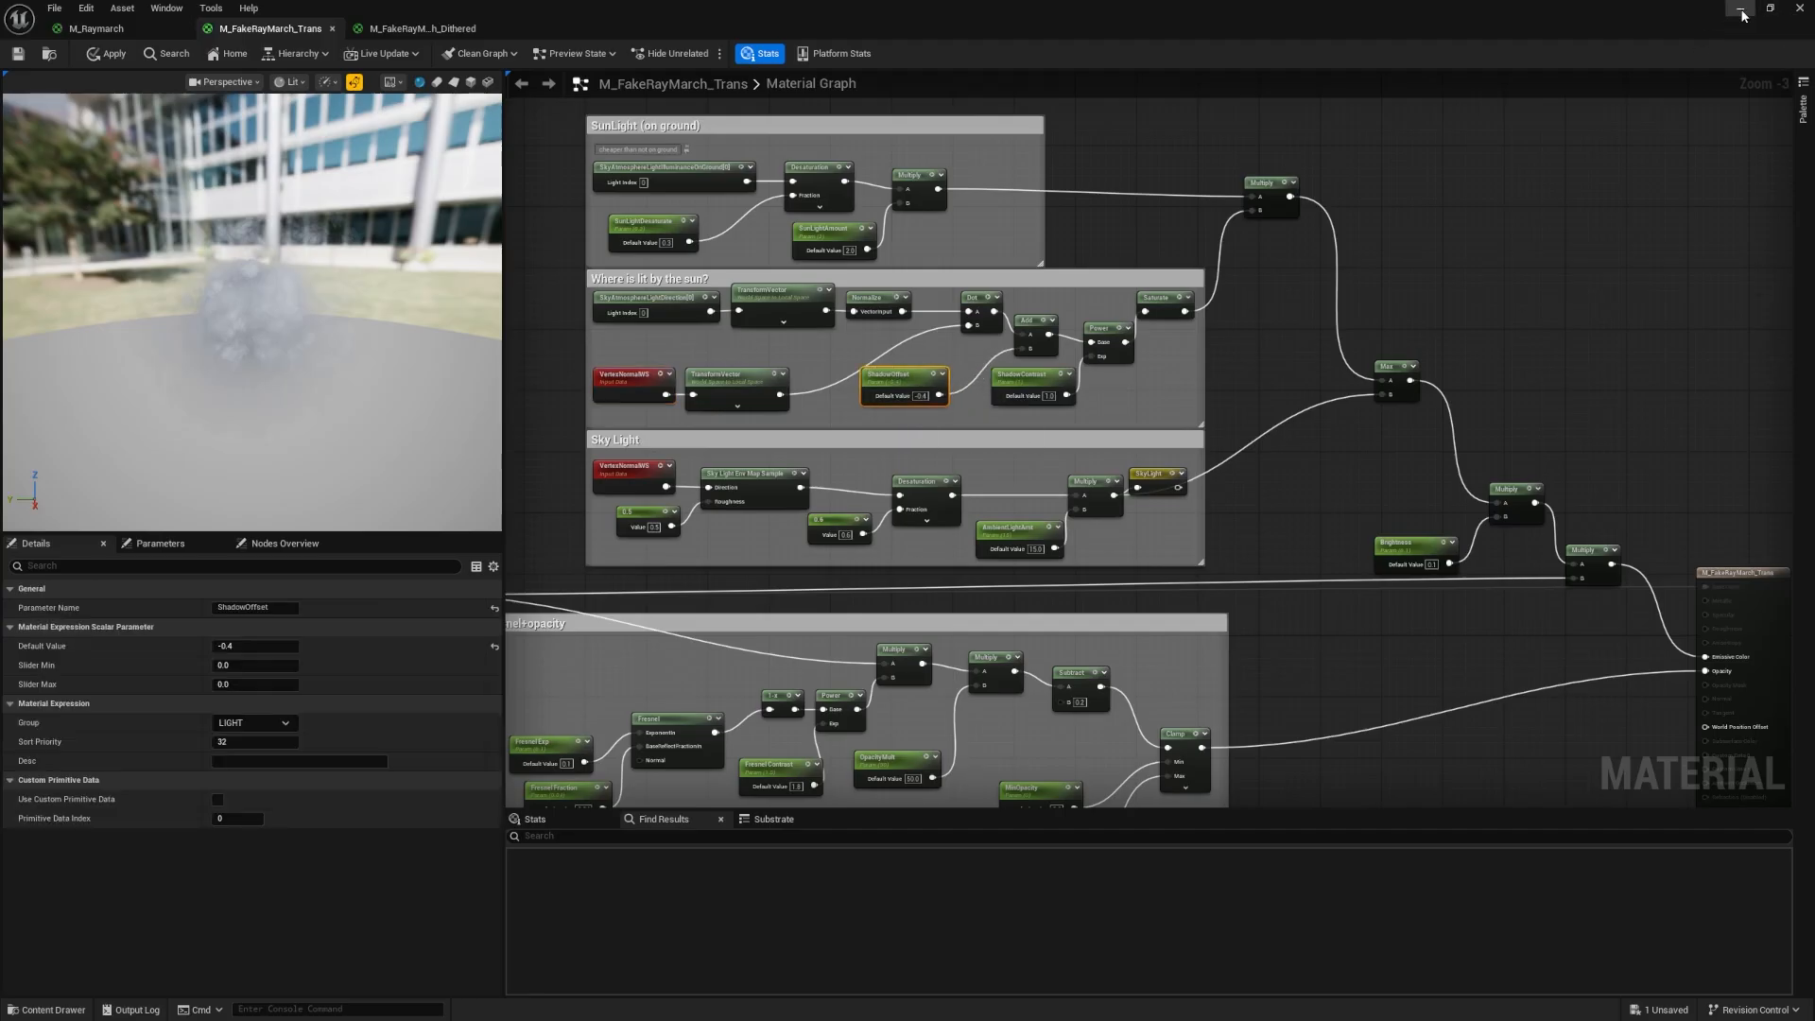
# Reduce the material editor to a floating window, then minimize it to reveal the level viewport.
pyautogui.click(1770, 8)
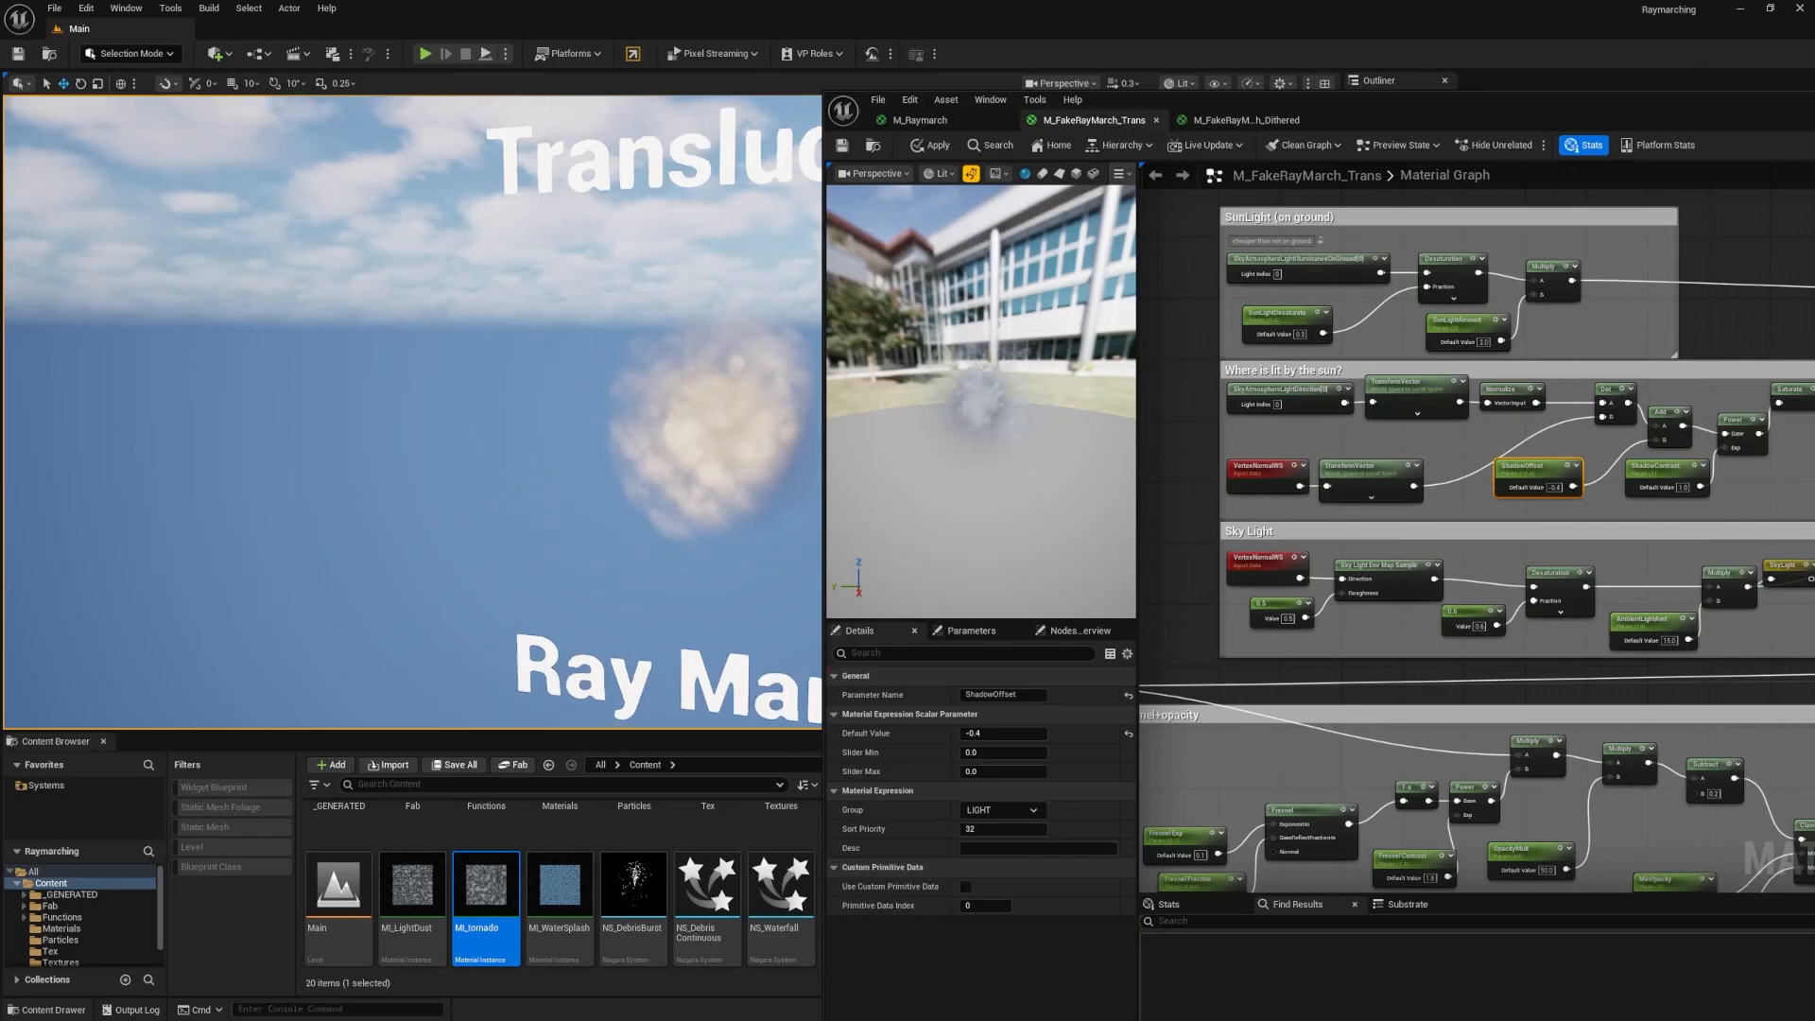
pyautogui.keyDown('alt'); pyautogui.moveTo(719, 407); pyautogui.dragTo(208, 416); pyautogui.keyUp('alt')
pyautogui.keyDown('alt'); pyautogui.moveTo(605, 412); pyautogui.dragTo(350, 412); pyautogui.keyUp('alt')
pyautogui.moveTo(1557, 94); pyautogui.dragTo(1427, 112)
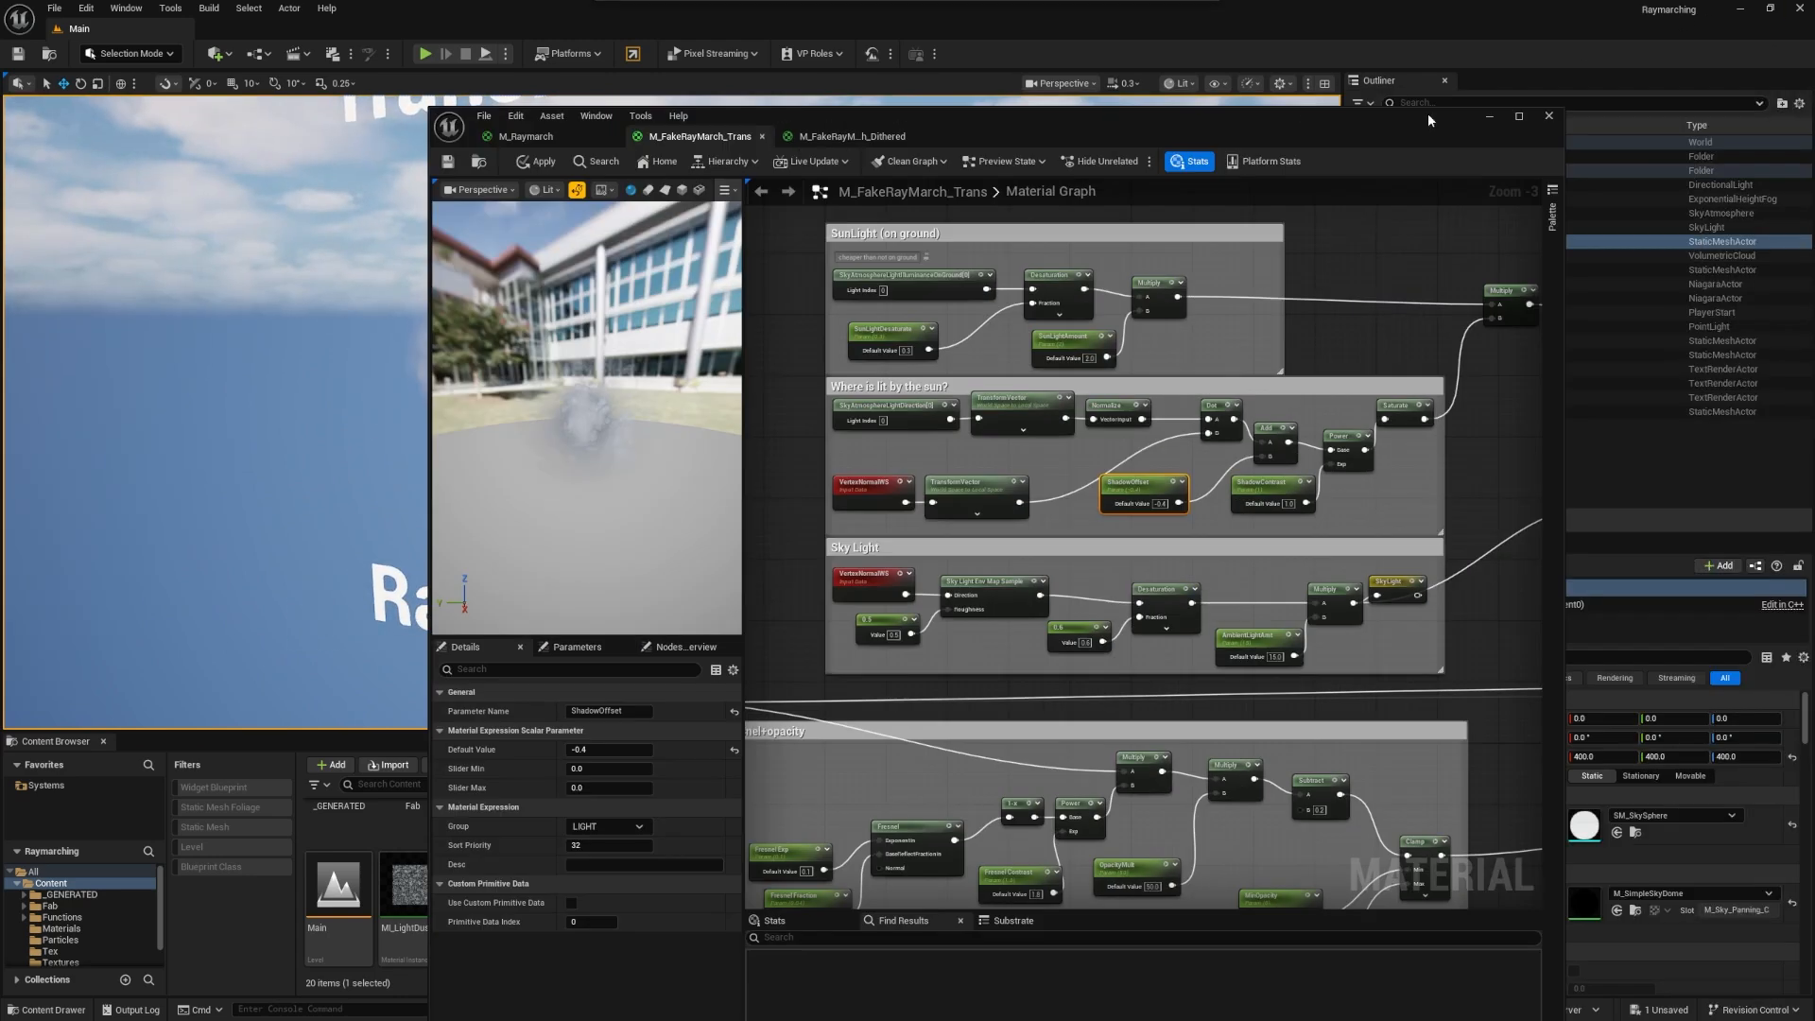
pyautogui.click(1490, 116)
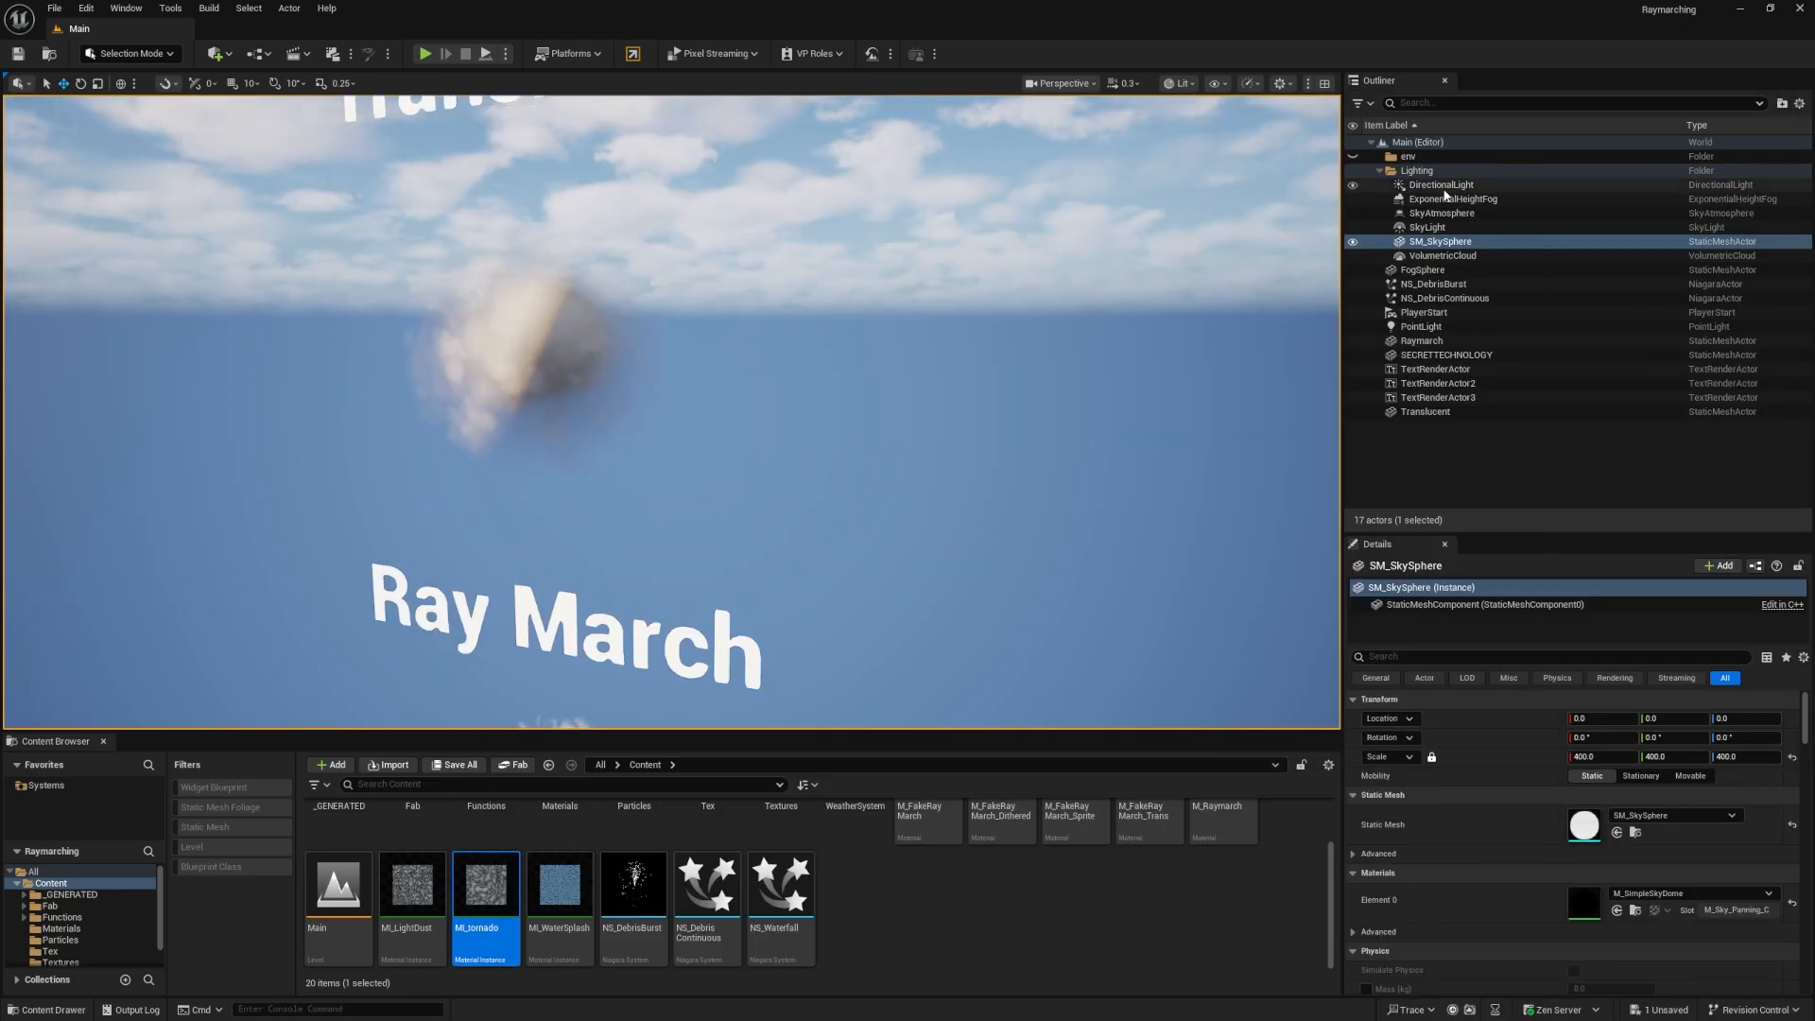
# Rotate the DirectionalLight around Z to about 762° and look along the column of clouds.
pyautogui.click(1442, 184)
pyautogui.click(1744, 738)
pyautogui.moveTo(1745, 738); pyautogui.dragTo(1586, 738)
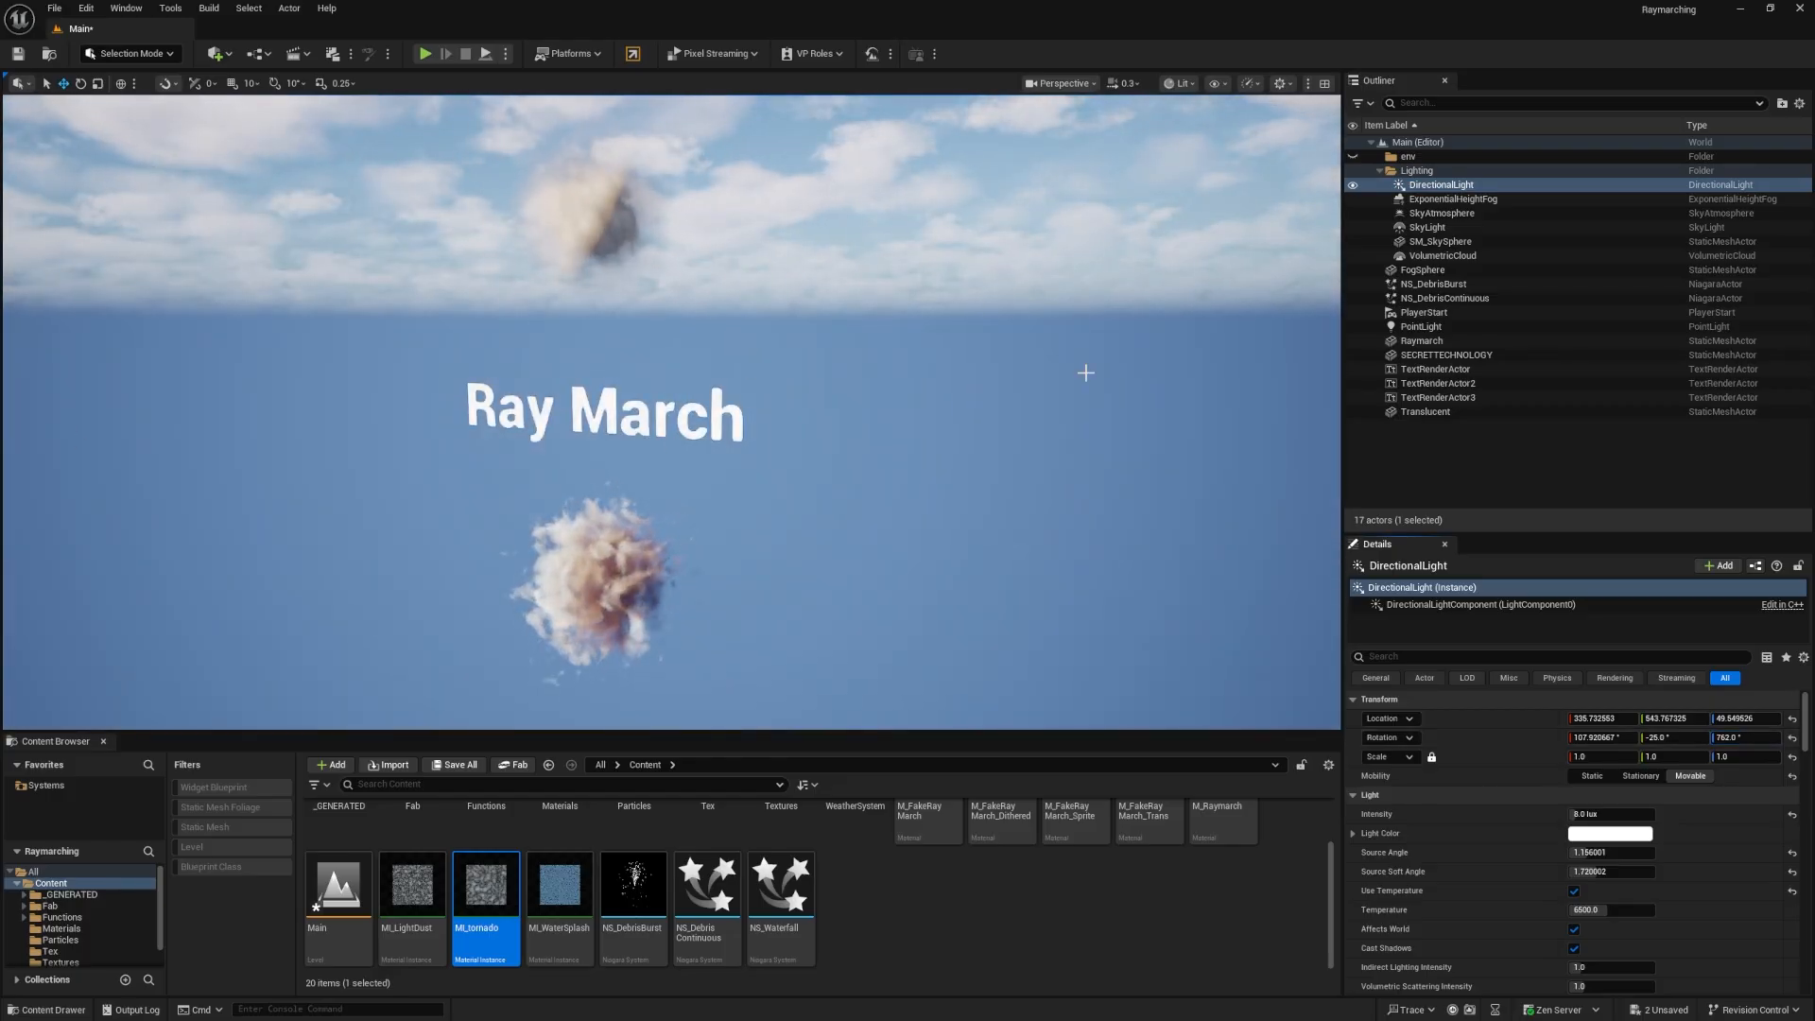
pyautogui.moveTo(851, 366); pyautogui.dragTo(699, 354, button='right')
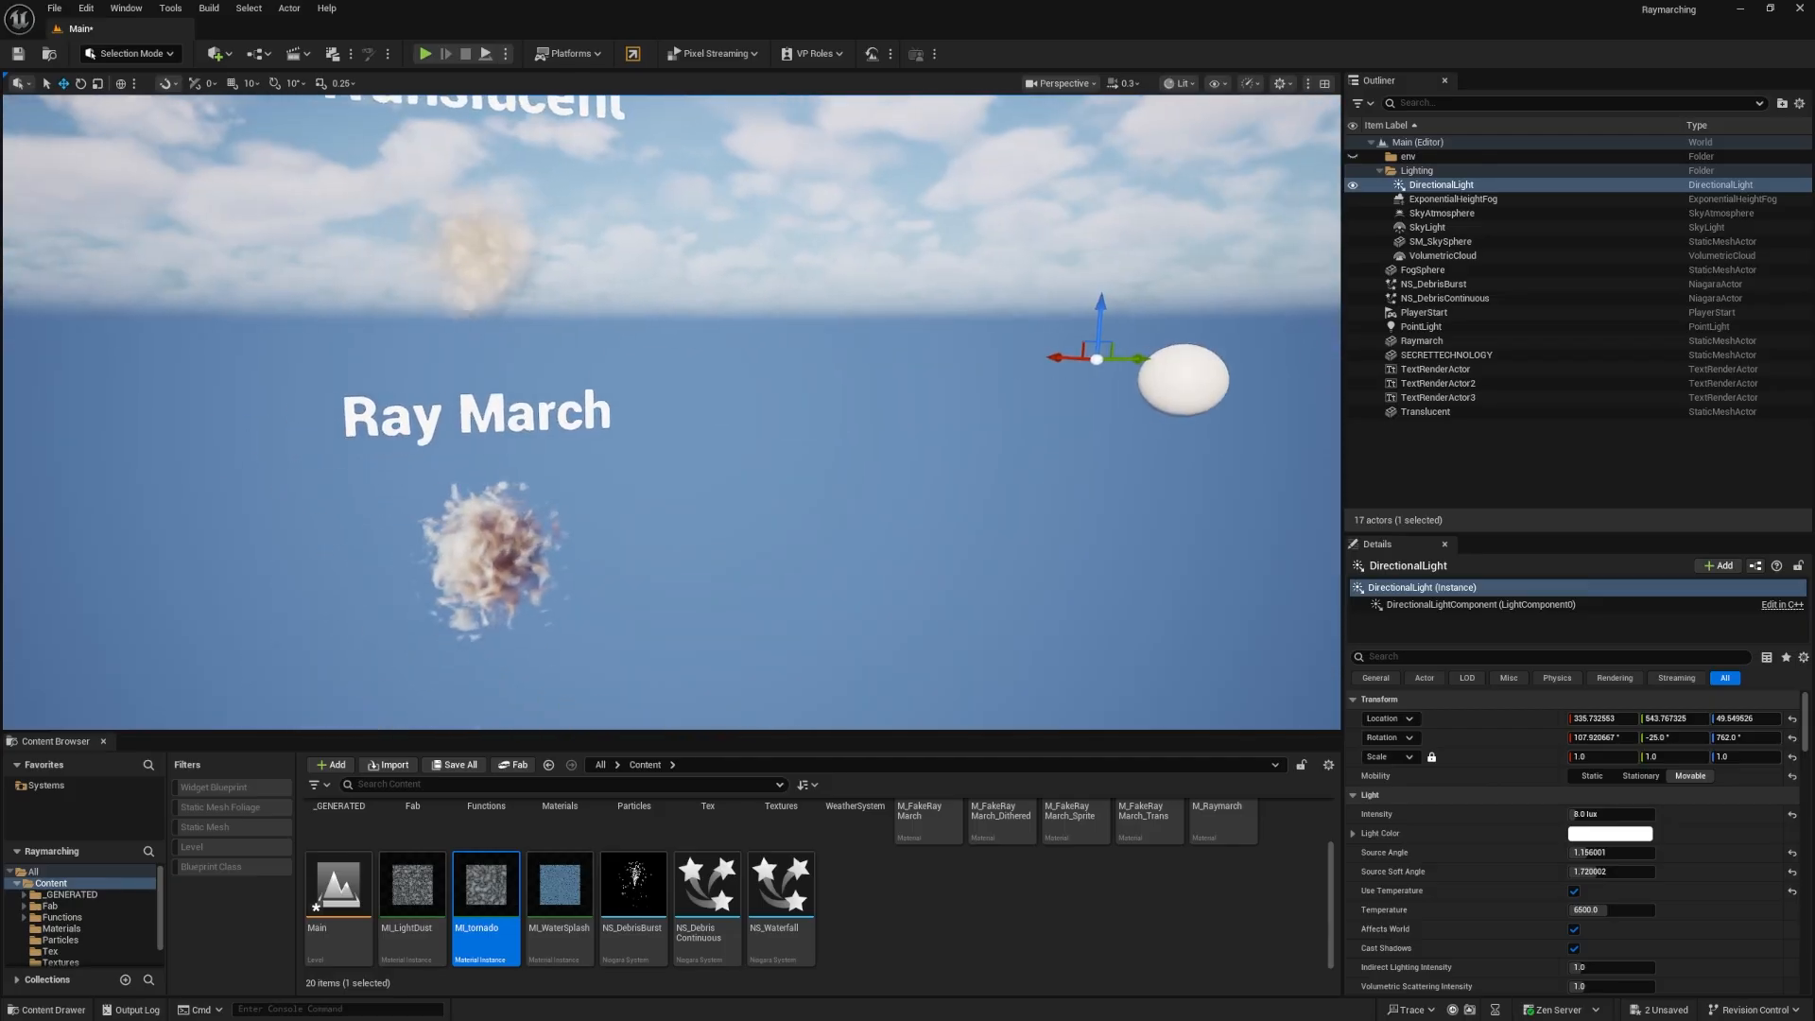
# Select the PointLight and move it close to and around the Ray March cloud.
pyautogui.click(1421, 326)
pyautogui.moveTo(1191, 284); pyautogui.dragTo(1234, 311, button='right')
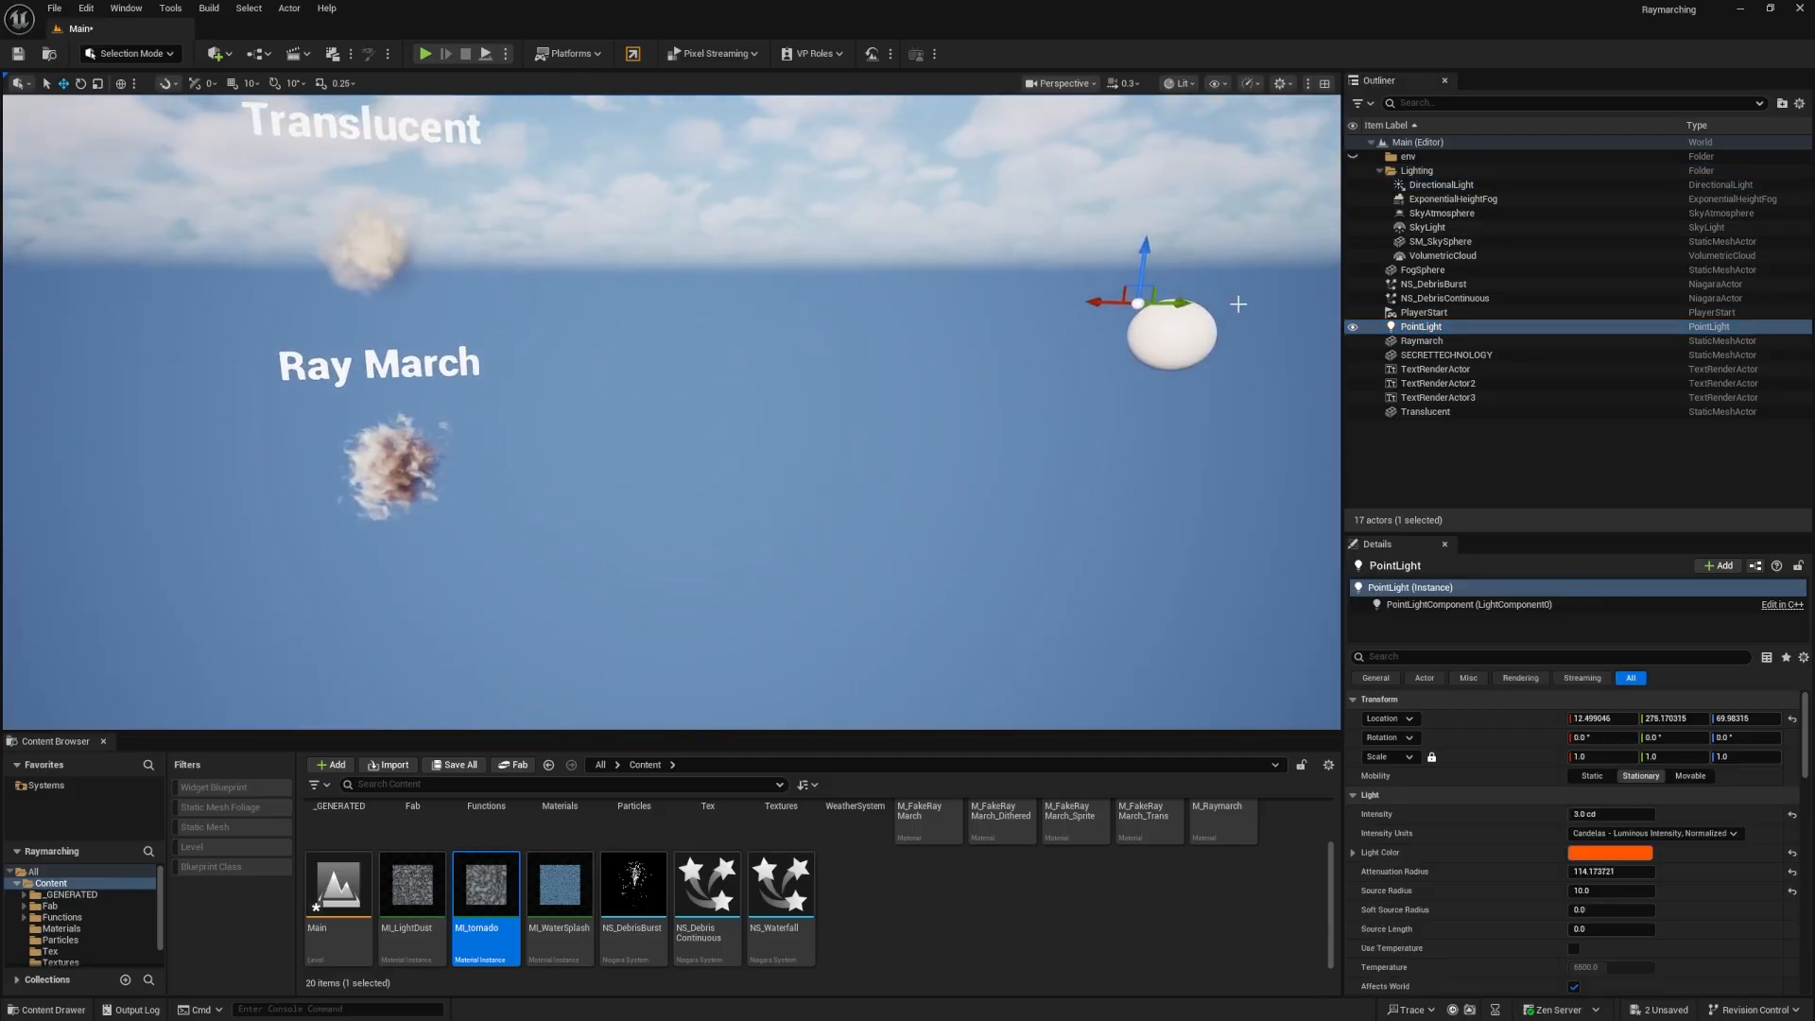
pyautogui.moveTo(1178, 307); pyautogui.dragTo(770, 294)
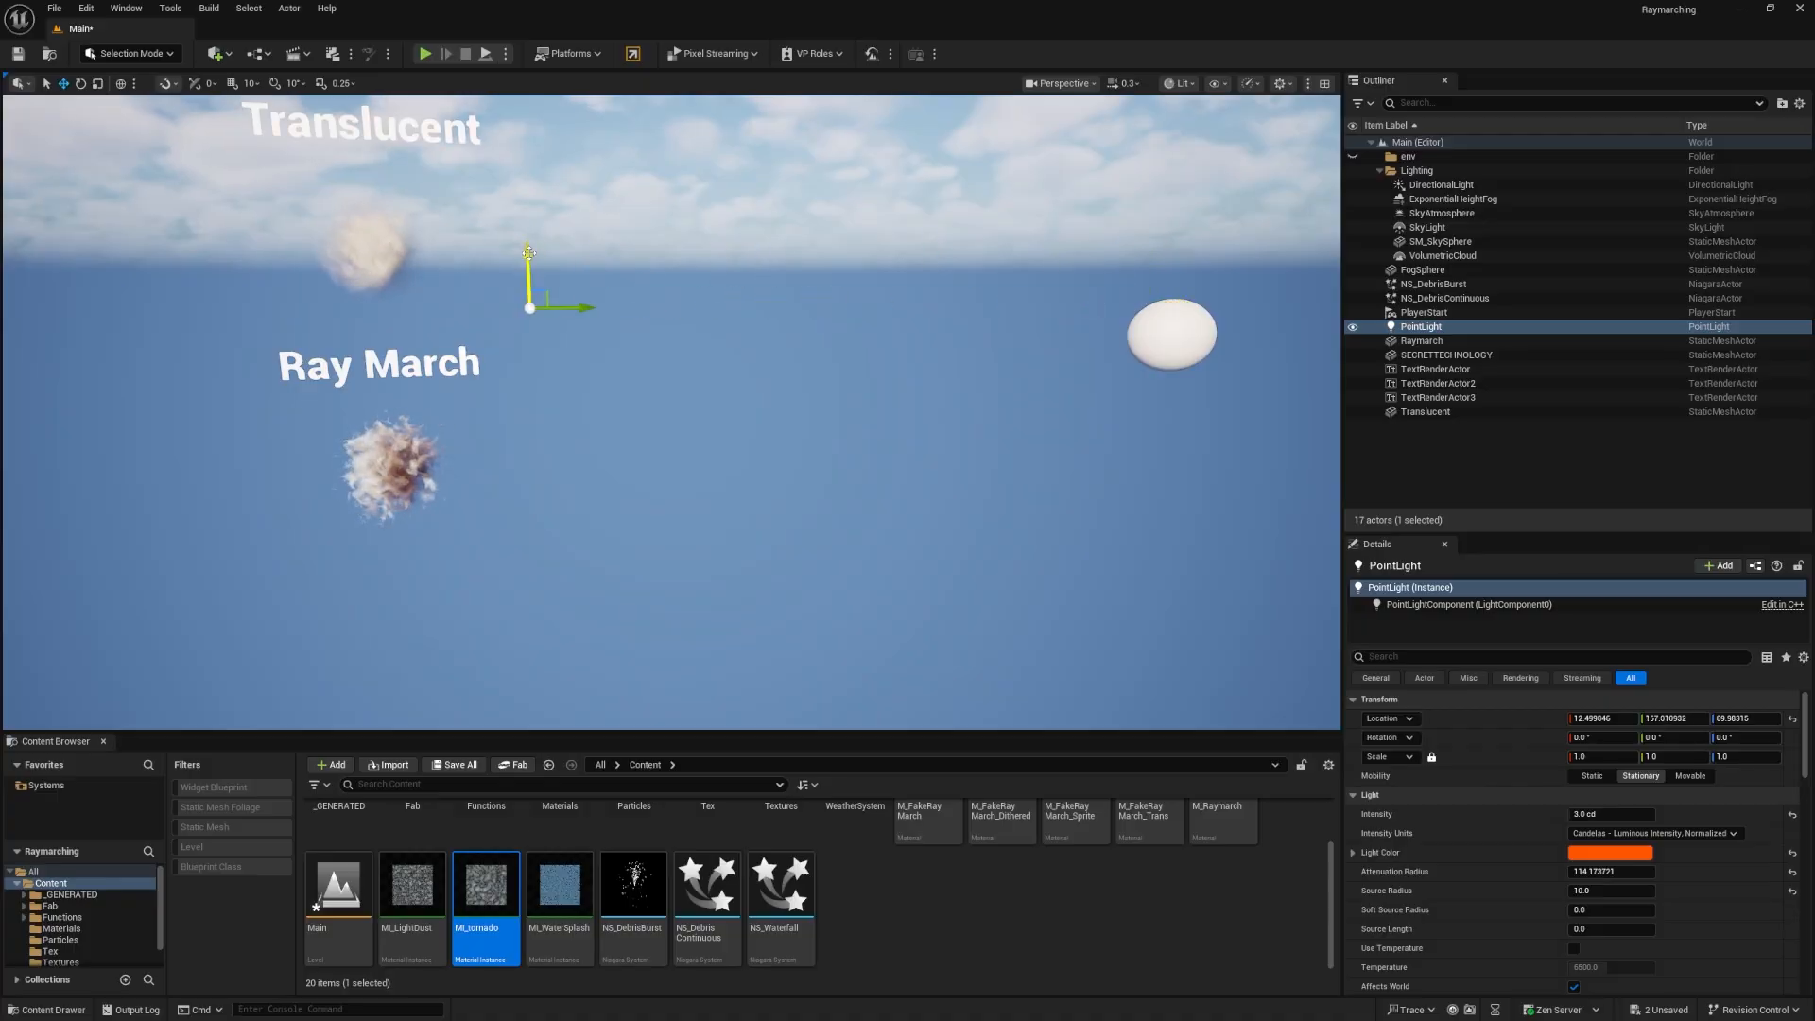
pyautogui.moveTo(526, 381); pyautogui.dragTo(788, 440, button='right')
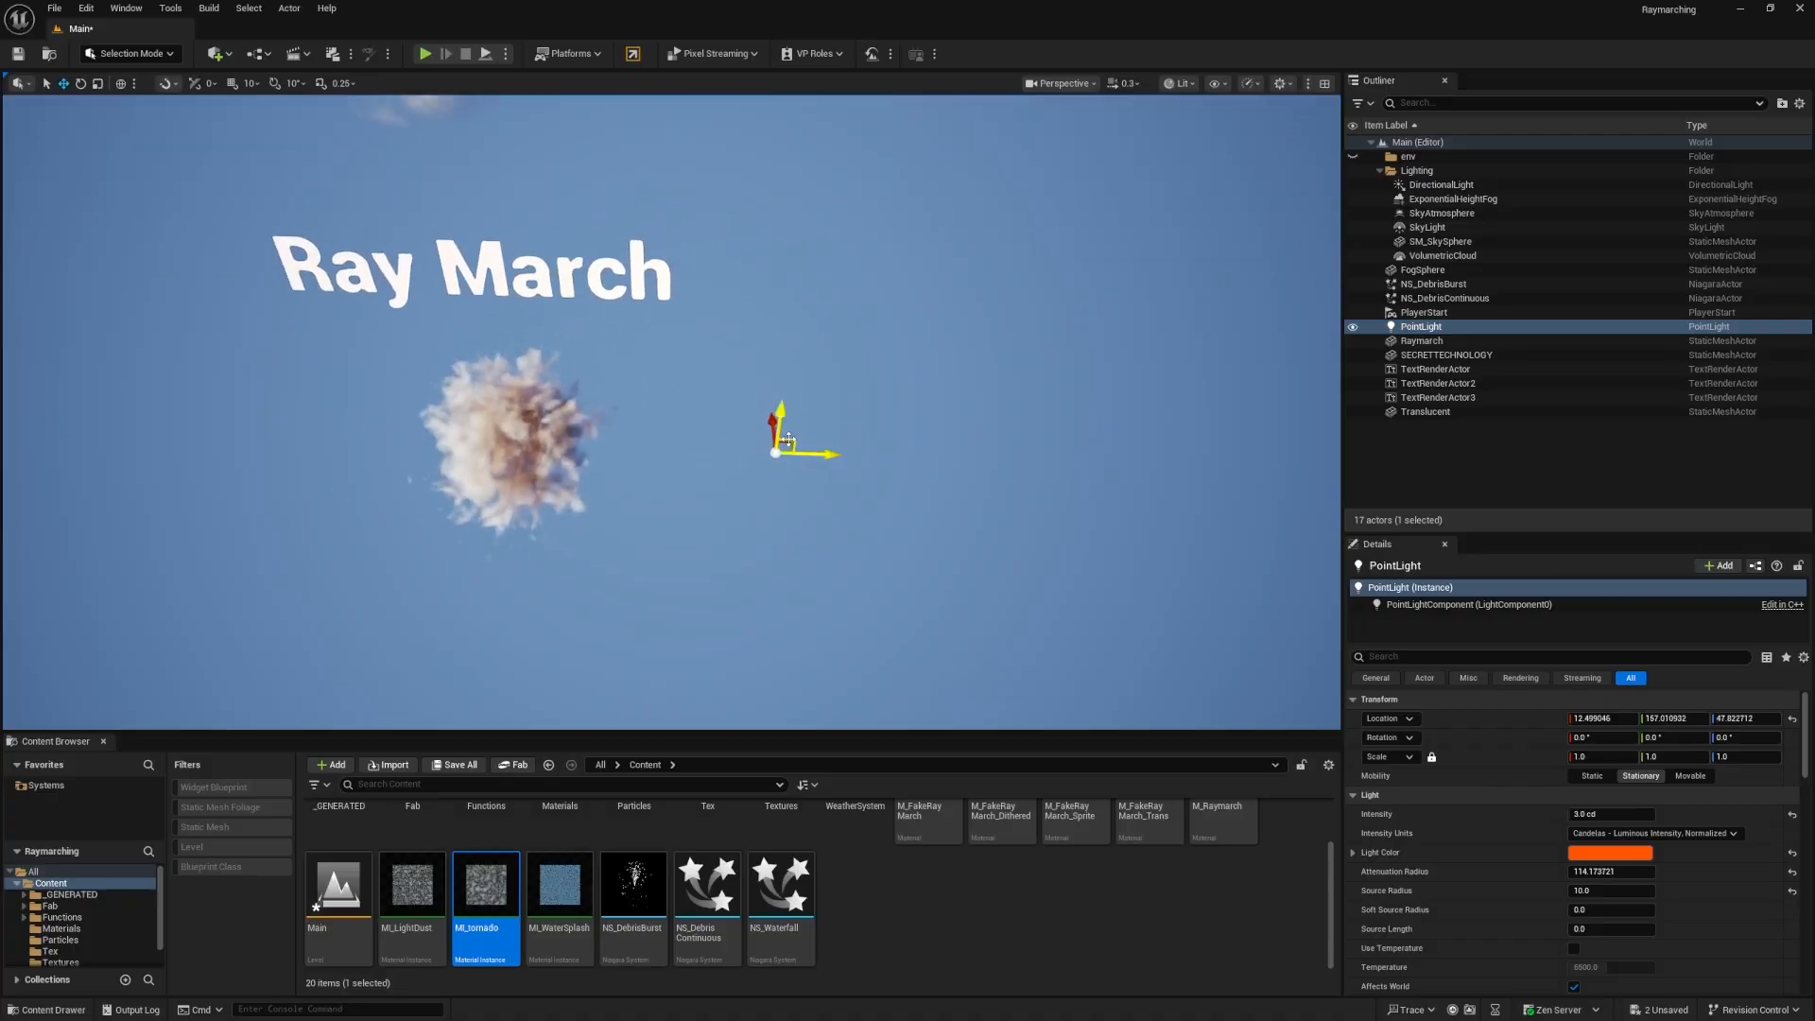
pyautogui.moveTo(789, 444); pyautogui.dragTo(563, 421)
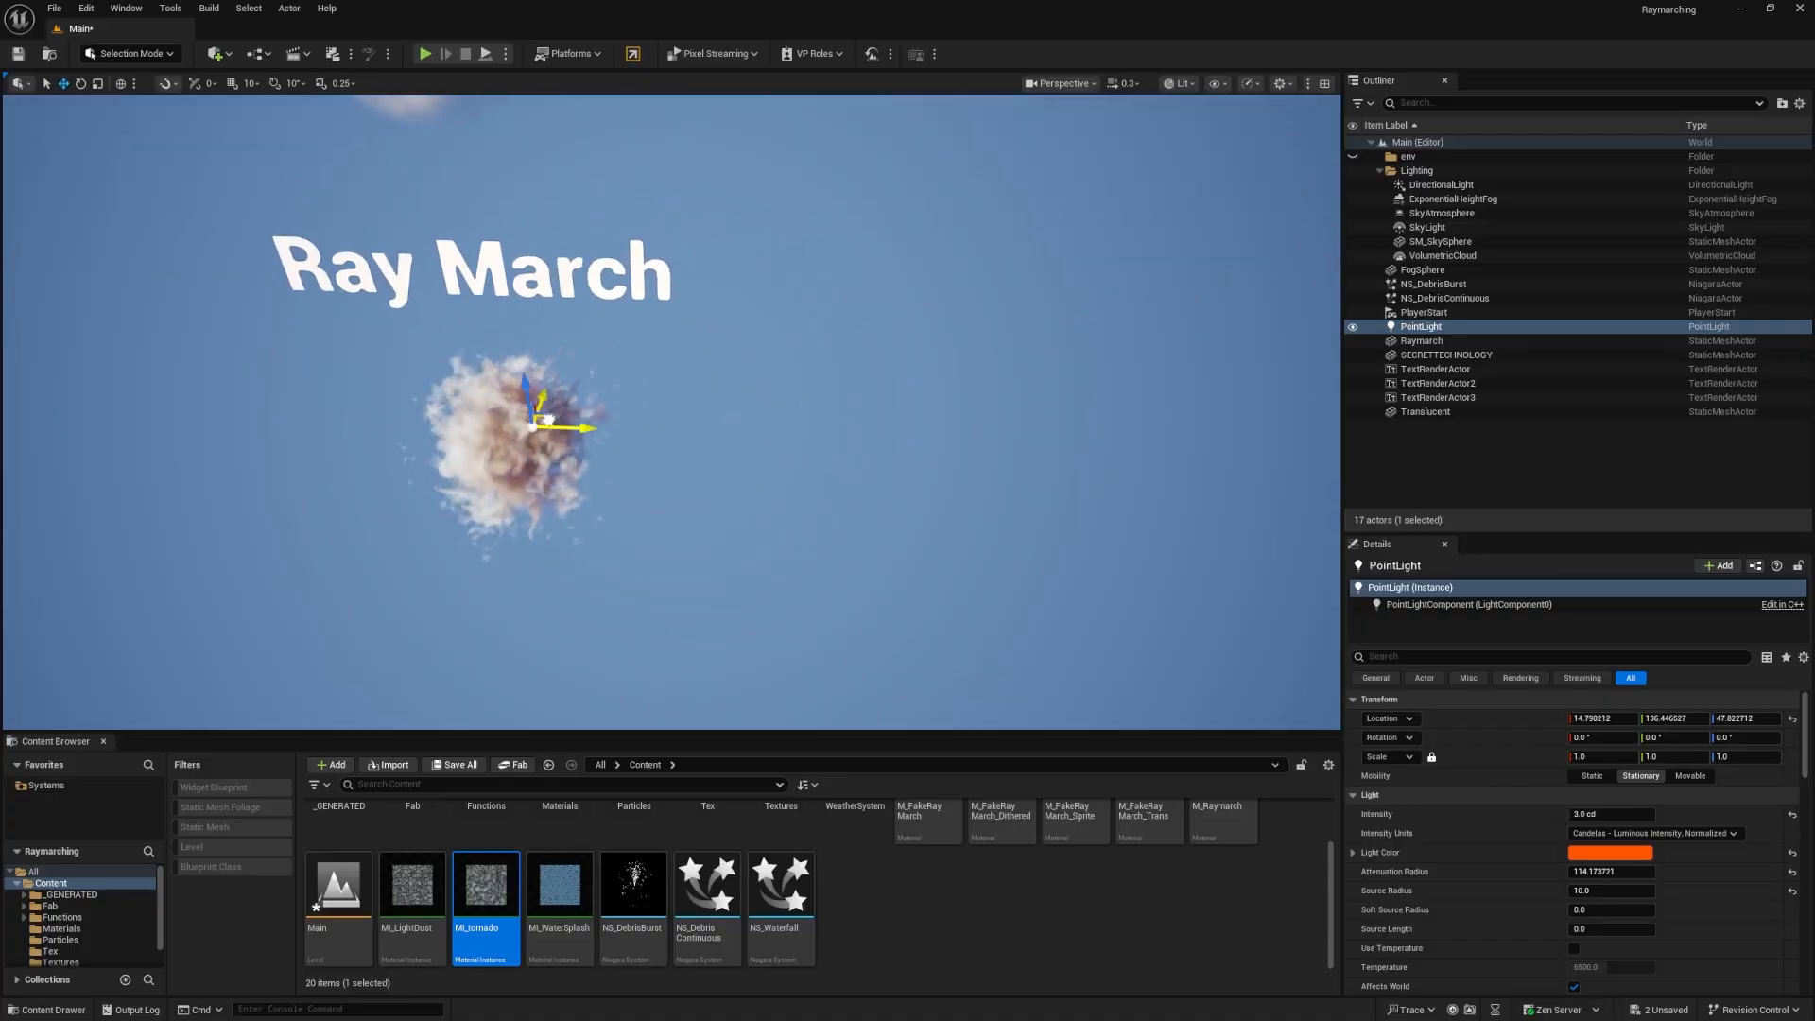
pyautogui.moveTo(675, 344); pyautogui.dragTo(621, 509)
# Move the PointLight across to the far side of the Masked cloud, at about Y 197.5 and Z 107.9.
pyautogui.moveTo(688, 485)
pyautogui.mouseDown(button='right')
pyautogui.moveTo(688, 407)
pyautogui.moveTo(662, 379)
pyautogui.moveTo(689, 518)
pyautogui.mouseUp(button='right')
pyautogui.moveTo(621, 186); pyautogui.dragTo(615, 119, button='right')
pyautogui.moveTo(725, 386); pyautogui.dragTo(725, 422, button='right')
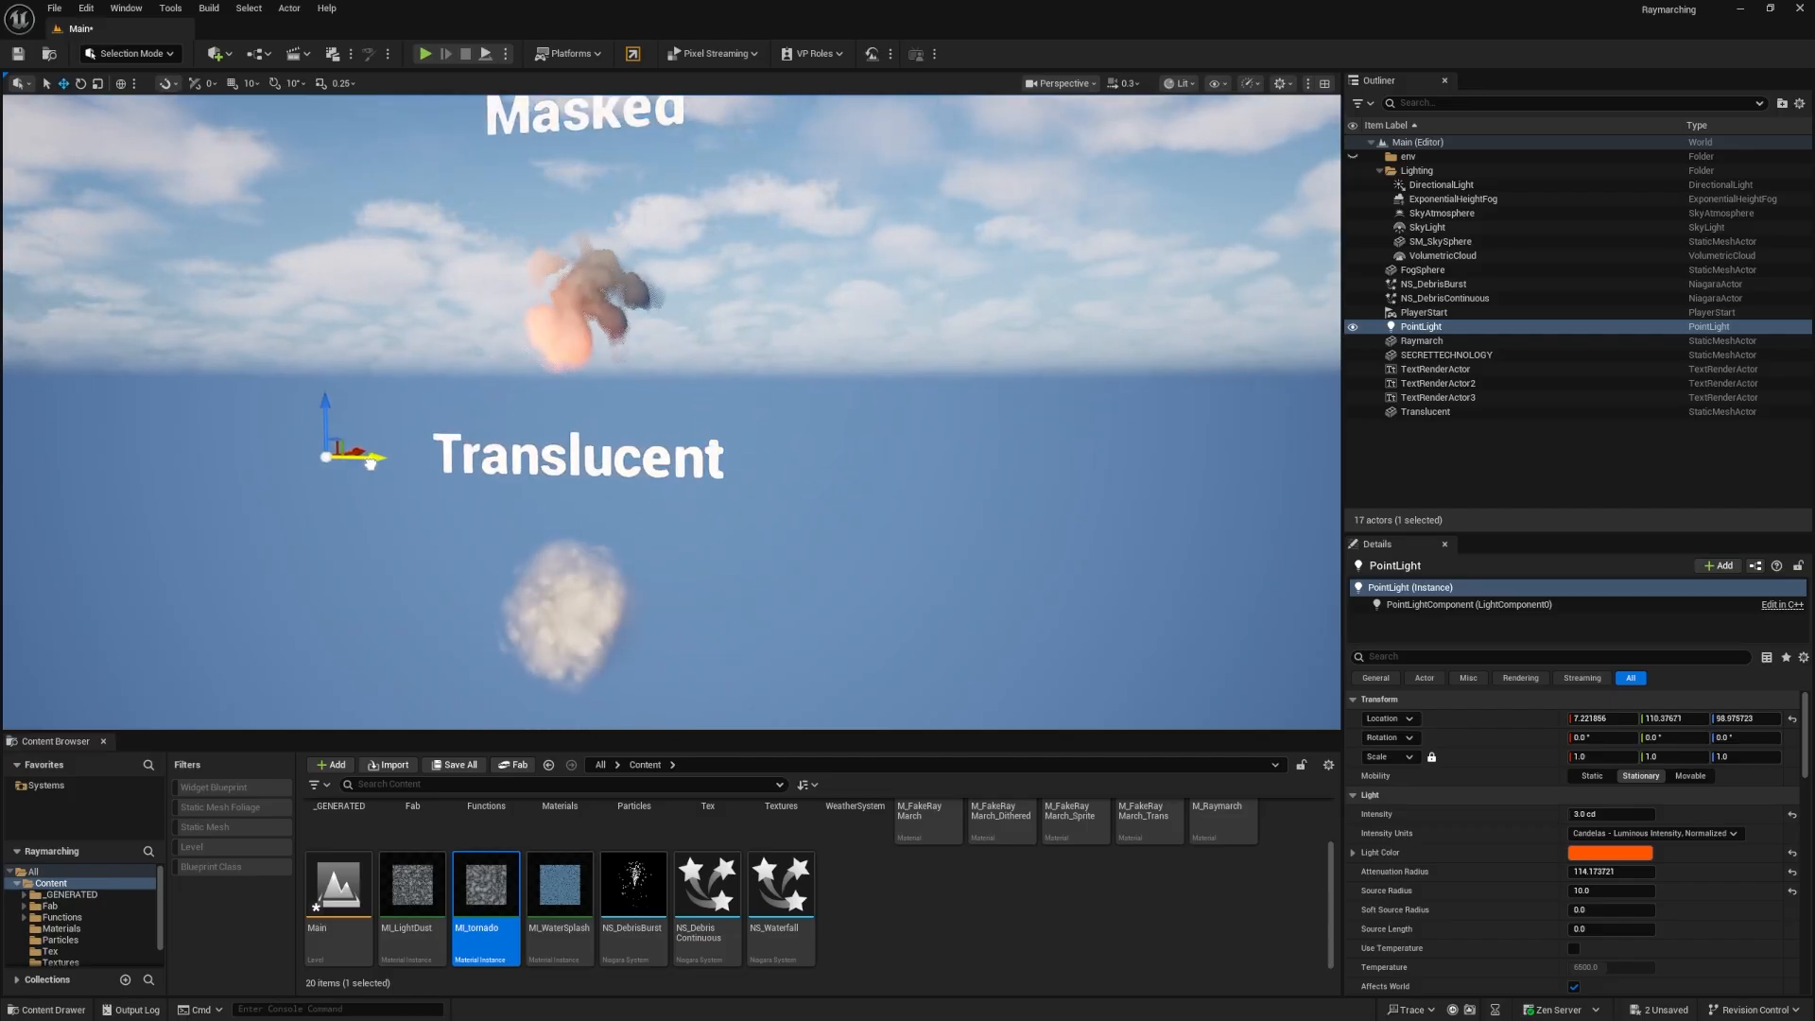
pyautogui.moveTo(1046, 461); pyautogui.dragTo(1336, 330)
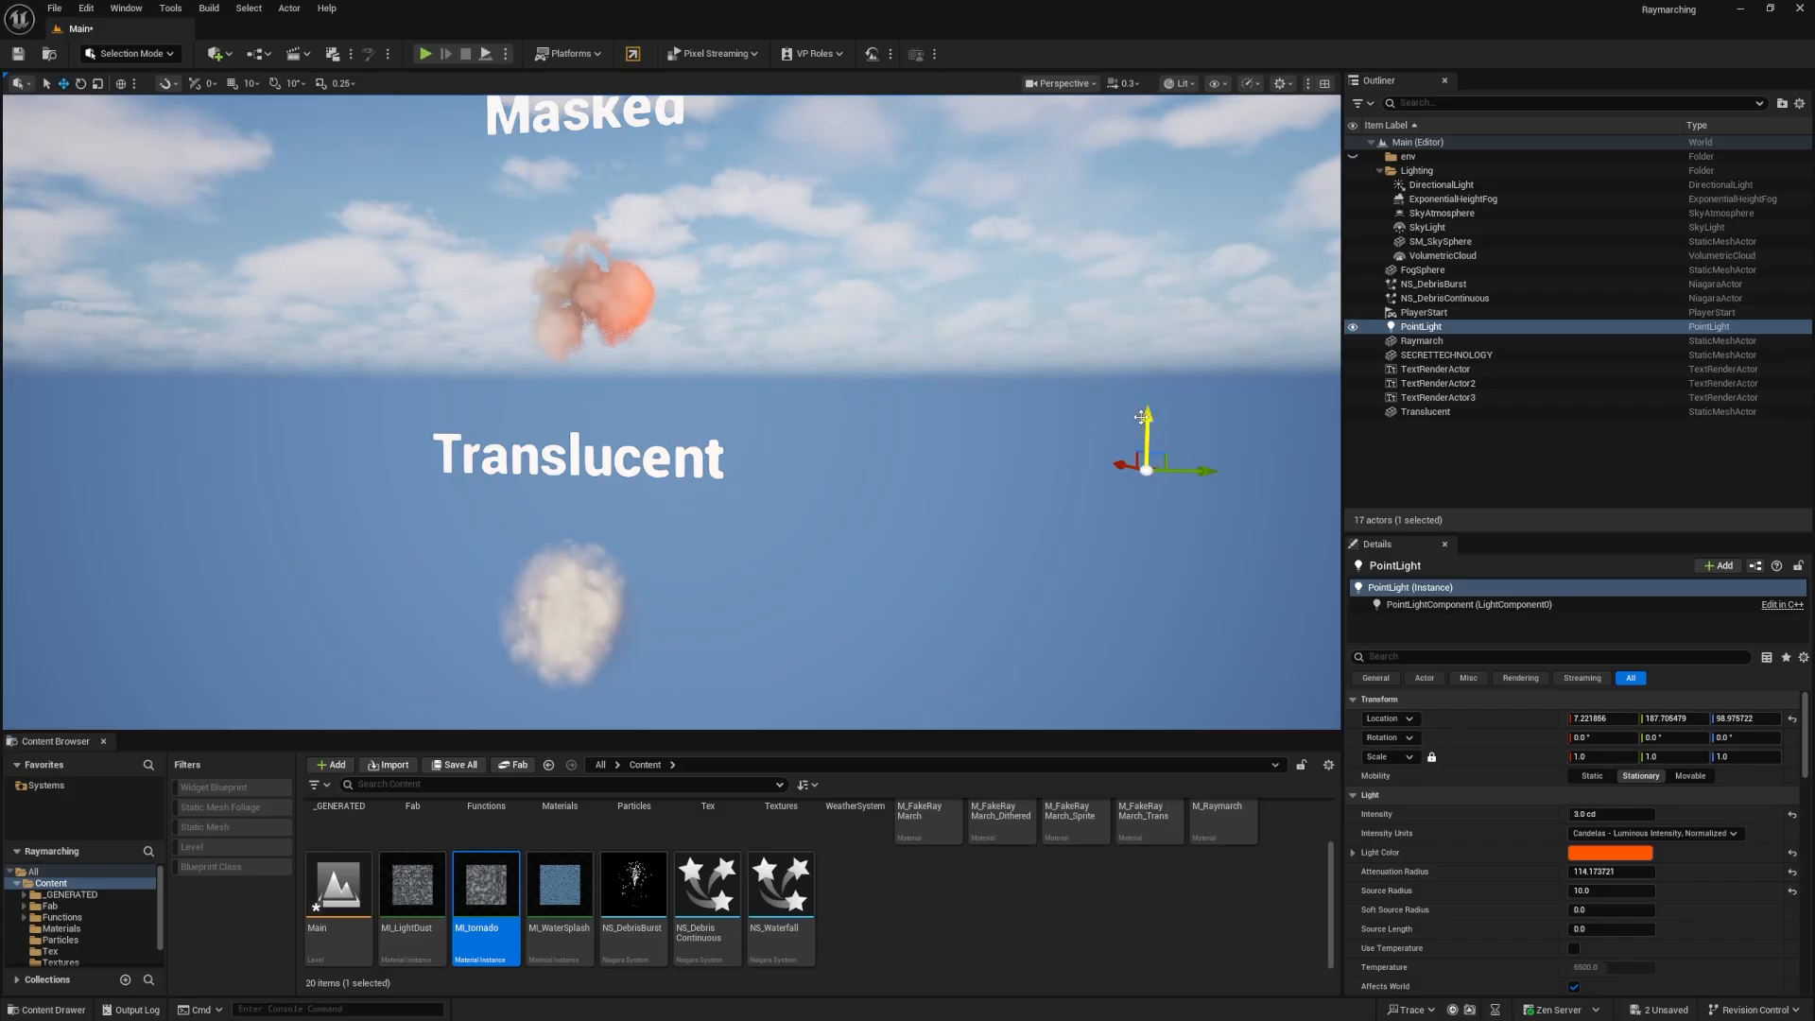
pyautogui.moveTo(1153, 340)
pyautogui.mouseDown()
pyautogui.moveTo(1151, 207)
pyautogui.moveTo(1151, 315)
pyautogui.mouseUp()
pyautogui.moveTo(1152, 314); pyautogui.dragTo(1225, 374, button='right')
pyautogui.moveTo(529, 268); pyautogui.dragTo(543, 268, button='right')
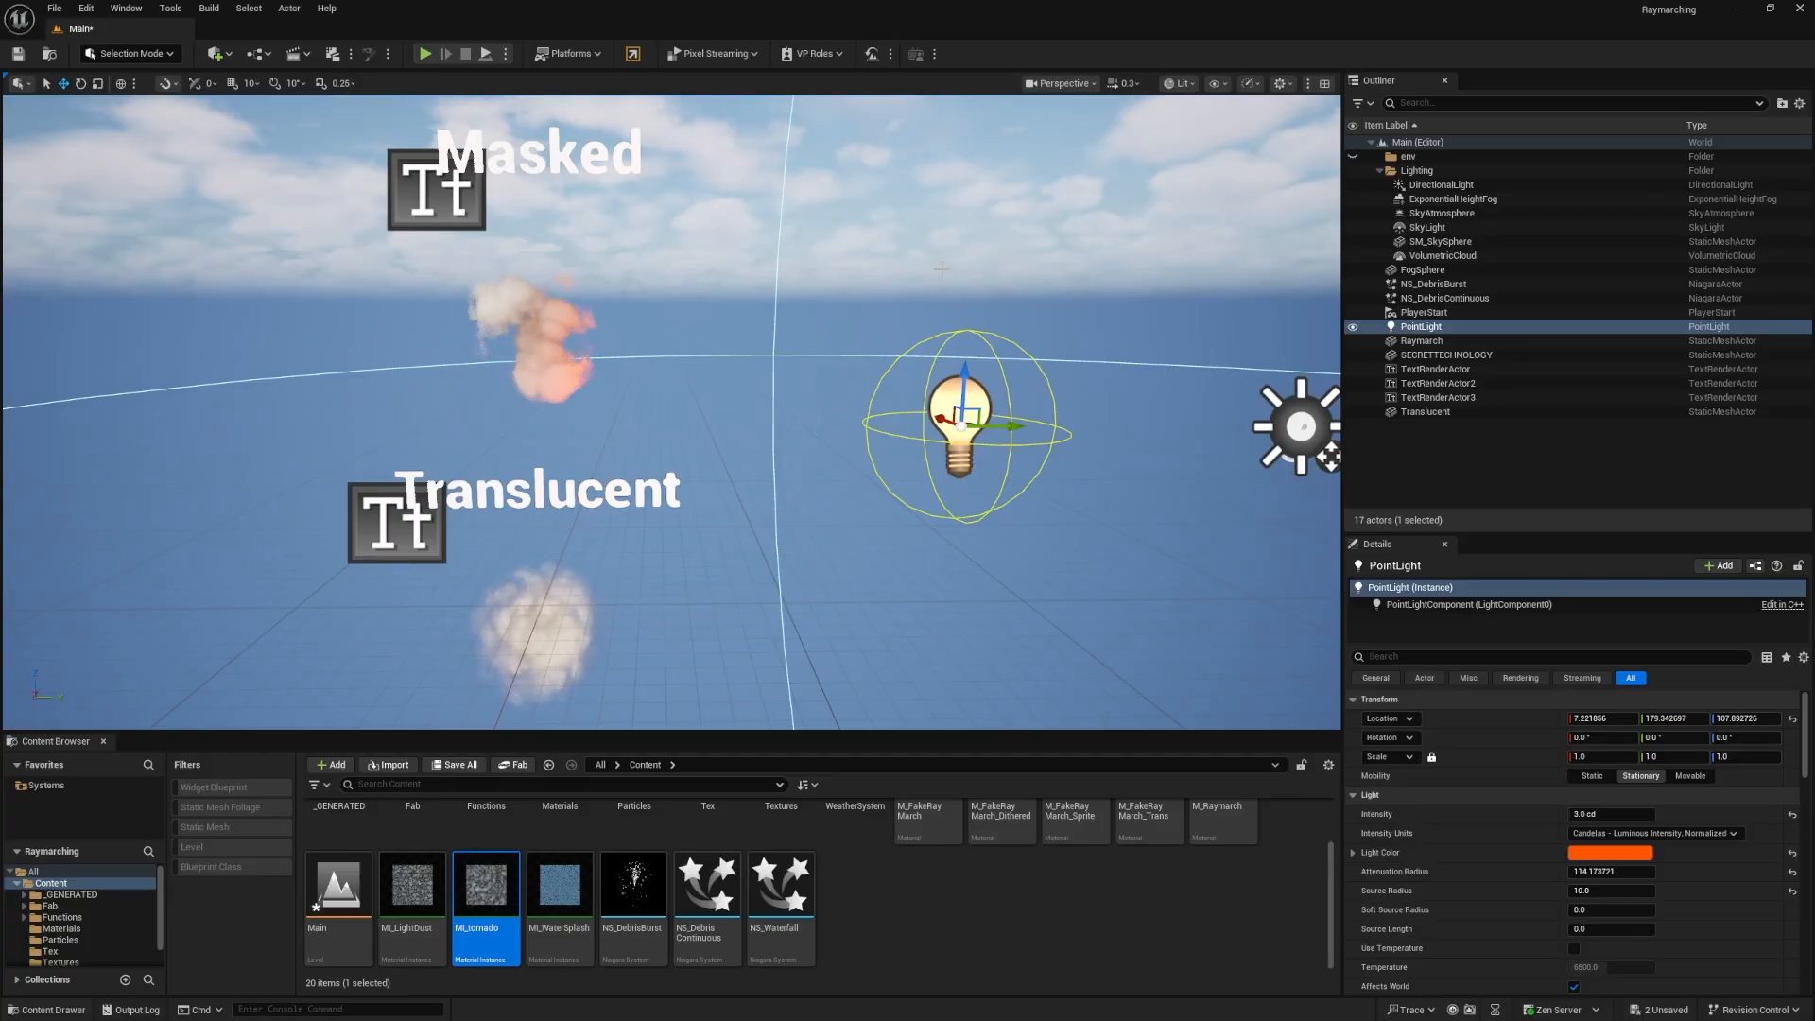
pyautogui.moveTo(1013, 424); pyautogui.dragTo(1190, 367)
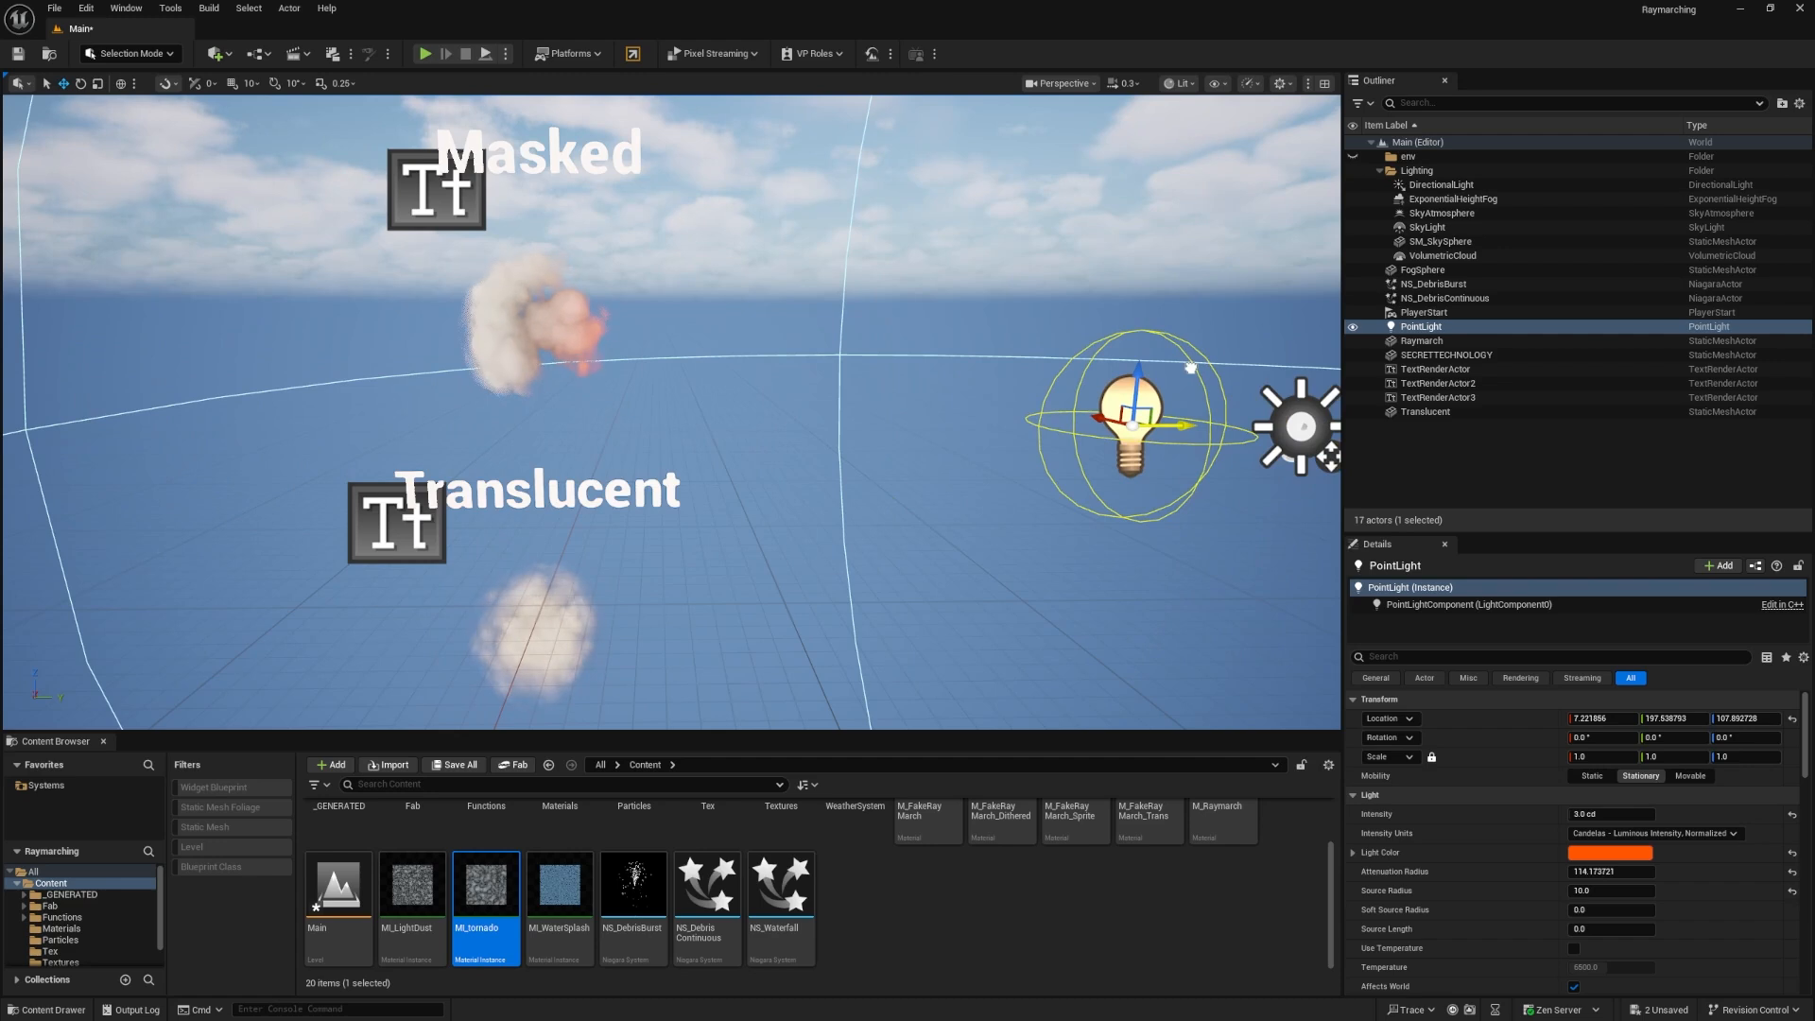
# Hide the editor icons and compare the Masked, Translucent and Ray March clouds in the Shader Complexity view mode.
pyautogui.press('s')
pyautogui.moveTo(856, 352); pyautogui.dragTo(810, 286, button='right')
pyautogui.press('g')
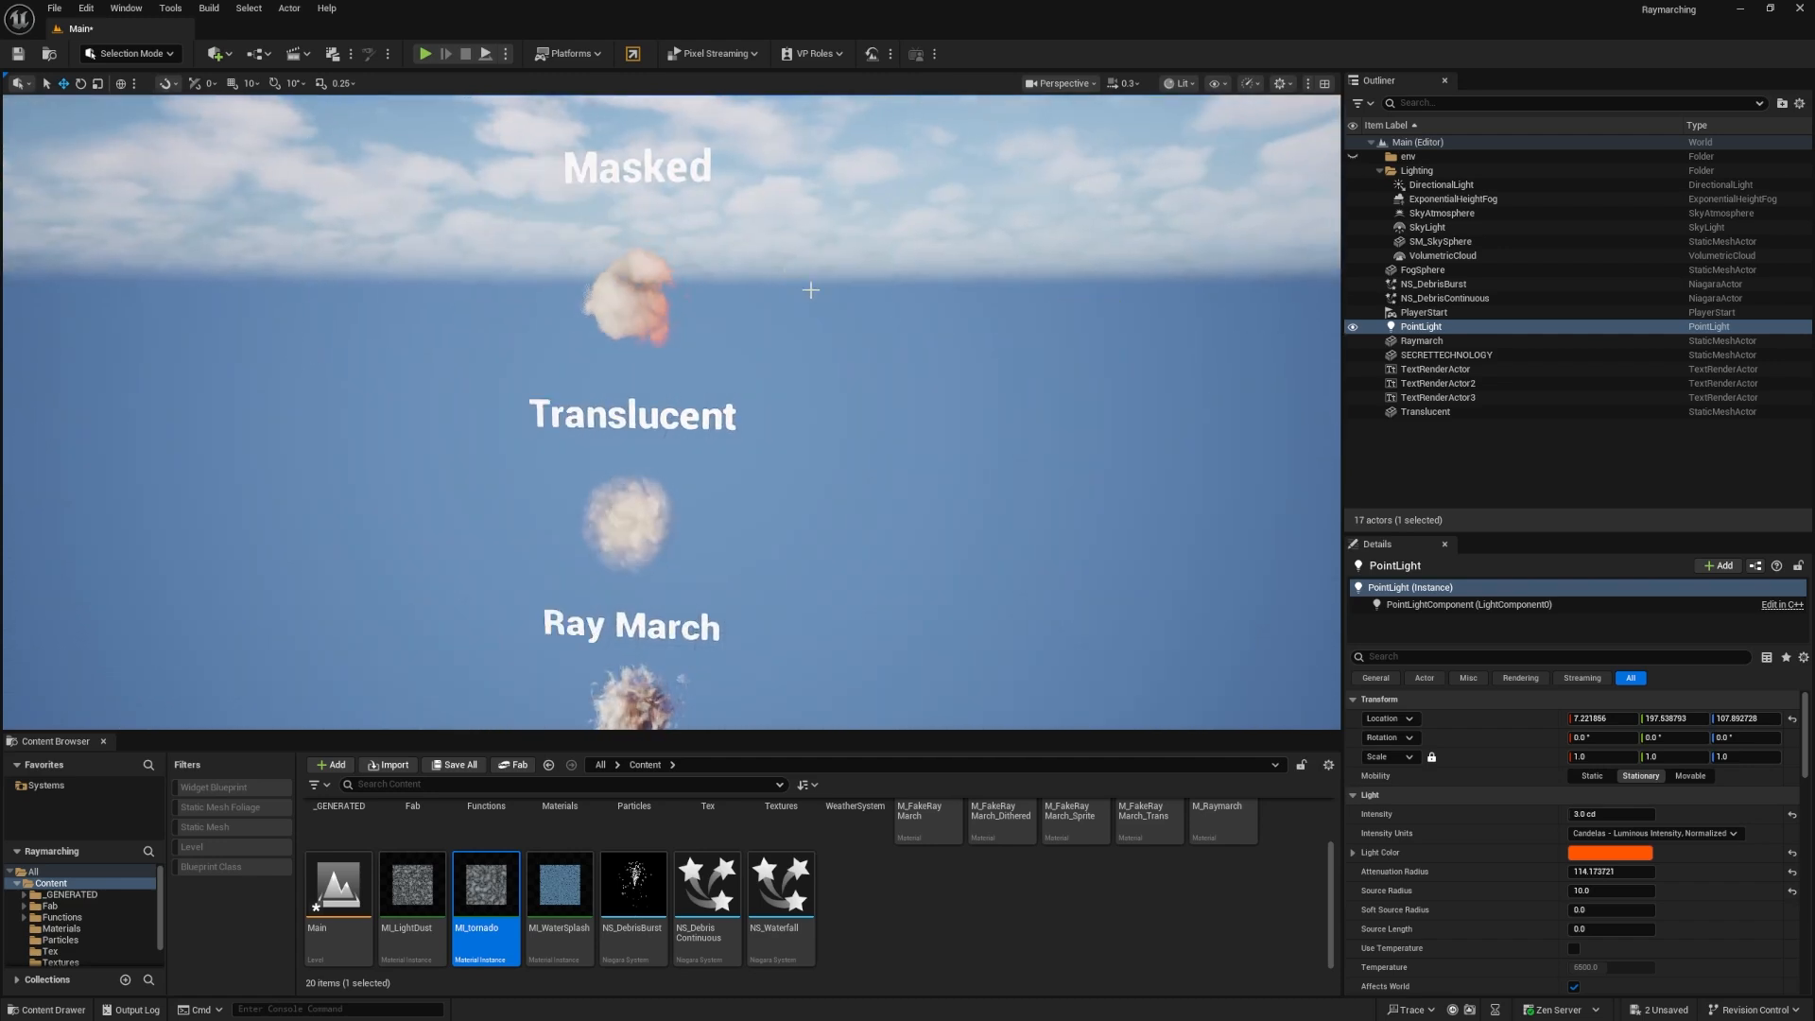
pyautogui.hotkey('alt', '8')
pyautogui.moveTo(760, 275); pyautogui.dragTo(746, 408, button='right')
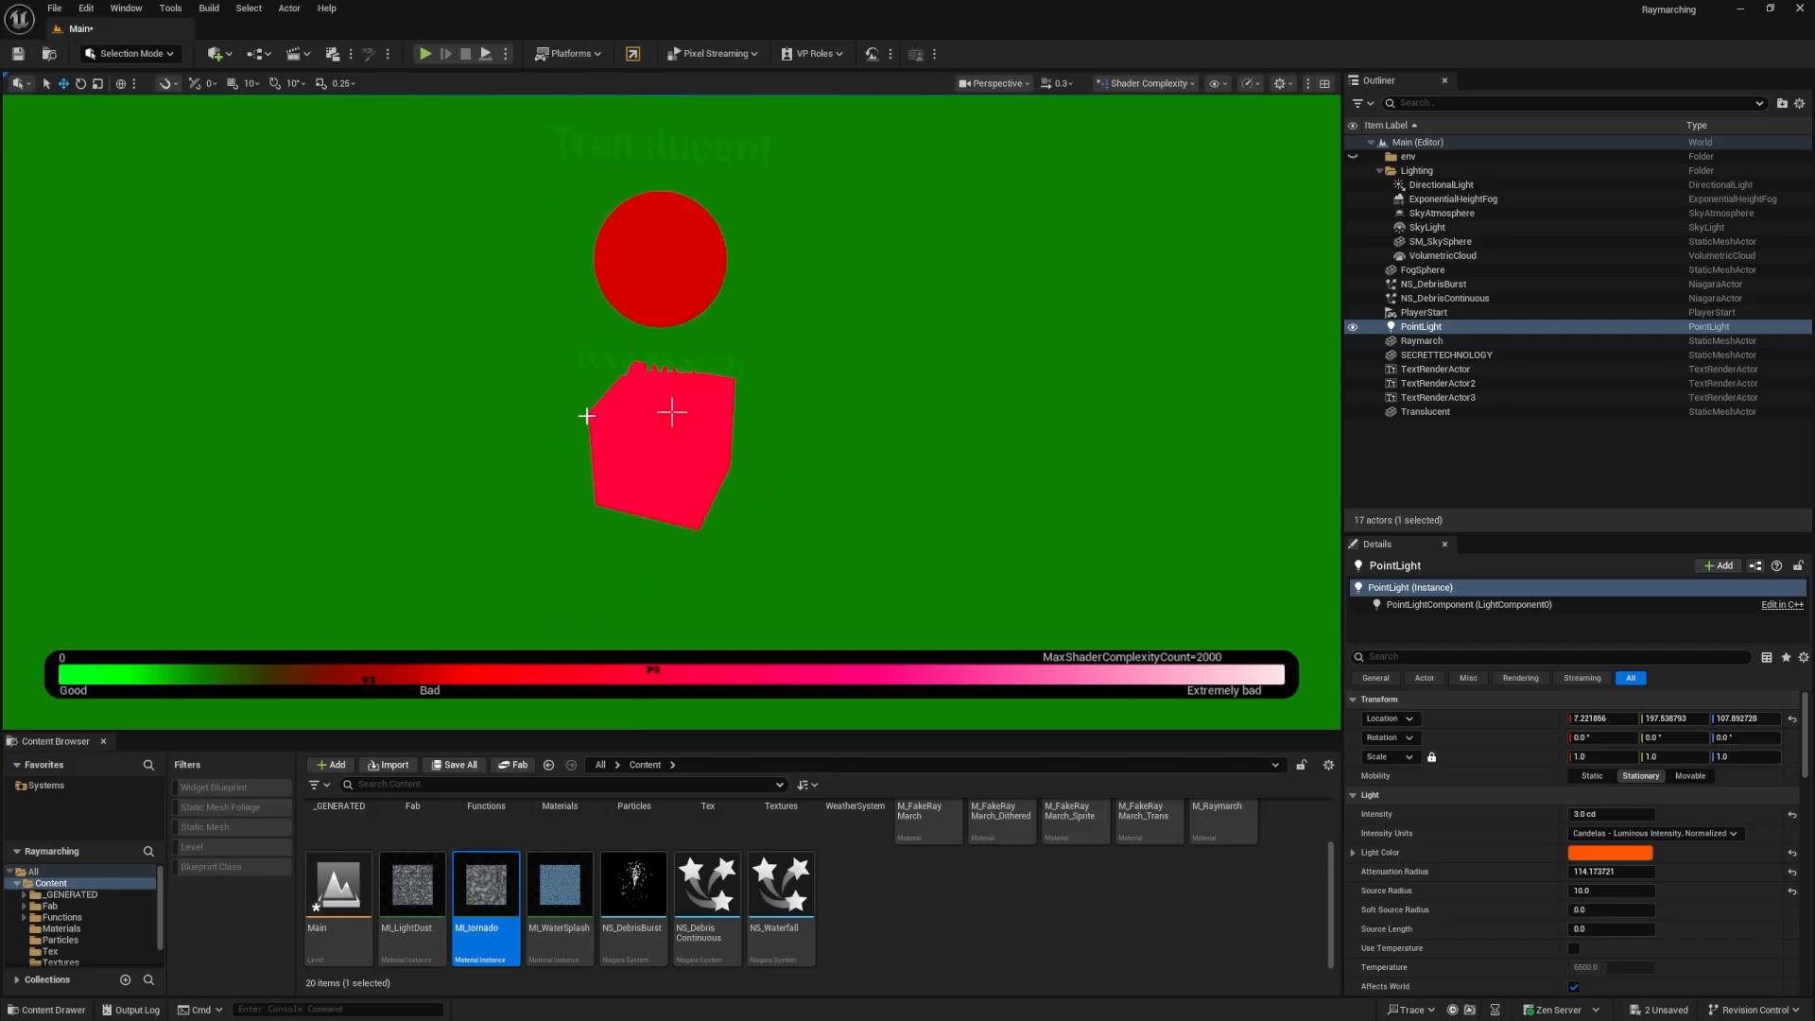
pyautogui.moveTo(608, 448); pyautogui.dragTo(673, 361, button='right')
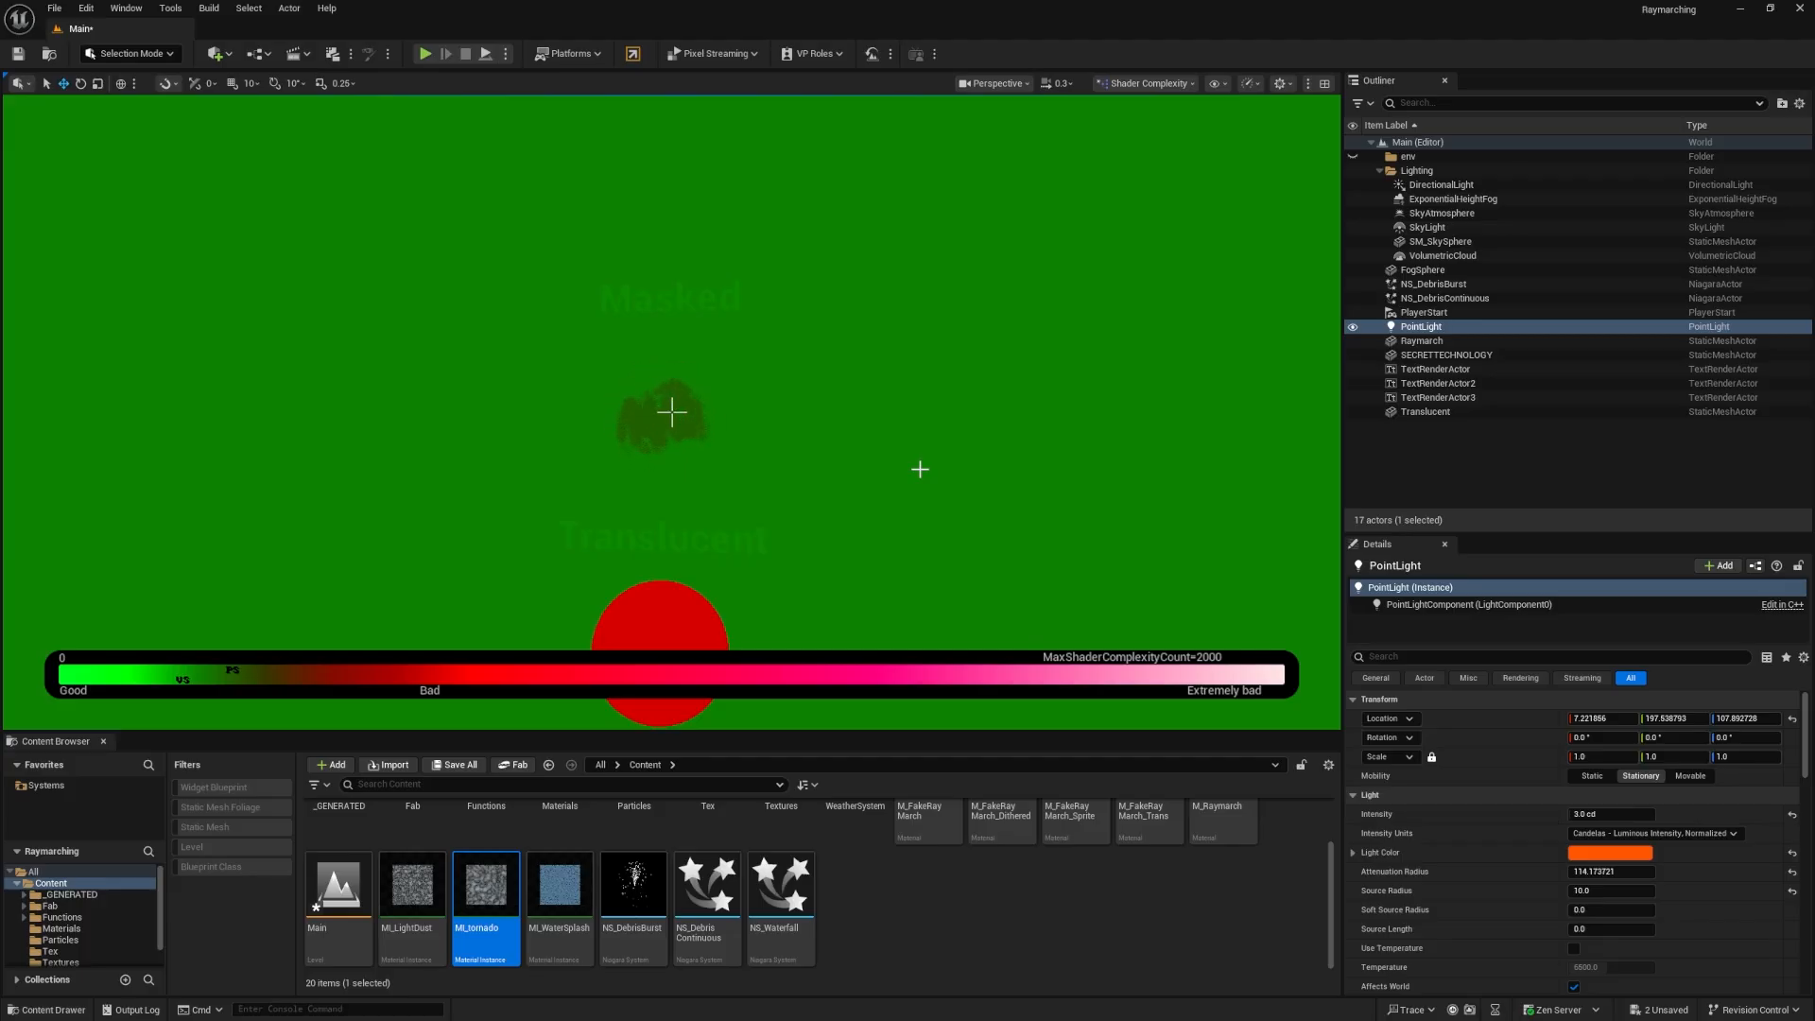
# Return the viewport to Lit mode and examine the Masked cloud's shading up close and from a distance.
pyautogui.hotkey('alt', '4')
pyautogui.moveTo(1019, 499); pyautogui.dragTo(1210, 534, button='right')
pyautogui.press('w')
pyautogui.press('s')
pyautogui.moveTo(770, 458); pyautogui.dragTo(860, 402, button='right')
pyautogui.press('w')
pyautogui.press('w')
pyautogui.press('a')
pyautogui.moveTo(754, 389); pyautogui.dragTo(842, 376, button='right')
pyautogui.press('w')
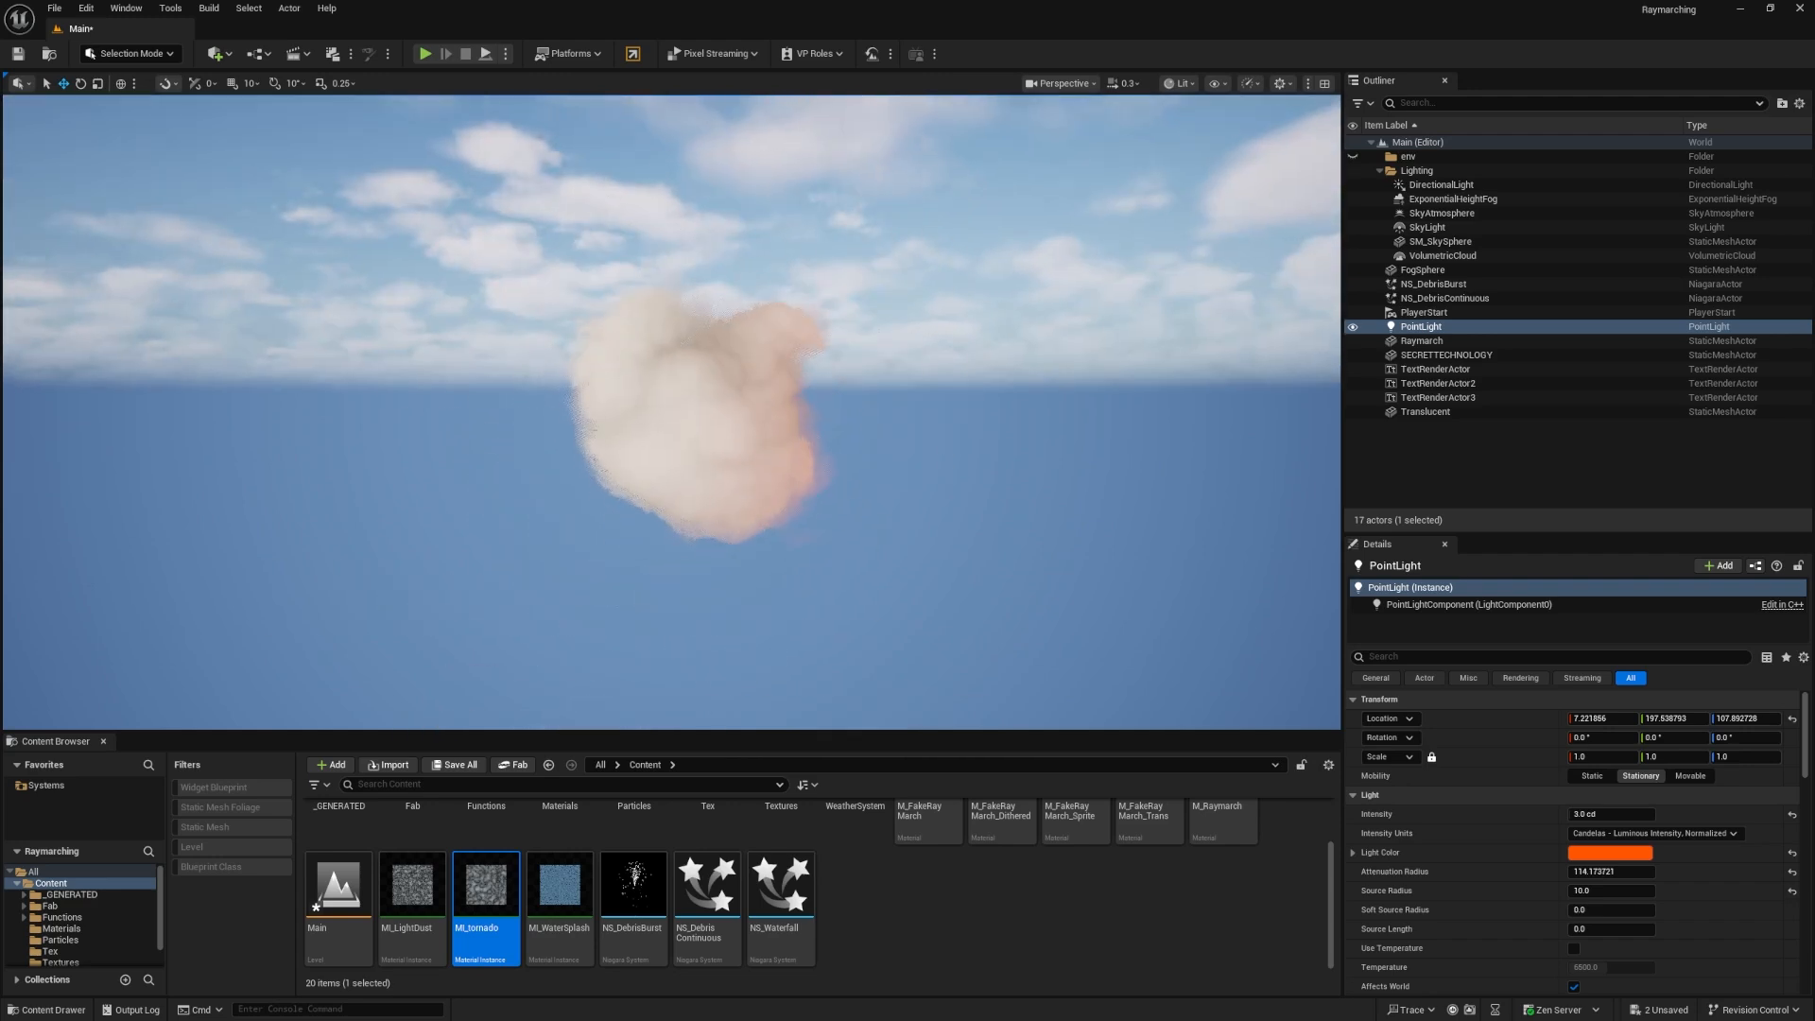
pyautogui.press('s')
pyautogui.moveTo(899, 482); pyautogui.dragTo(899, 547, button='right')
pyautogui.moveTo(770, 374); pyautogui.dragTo(747, 346, button='right')
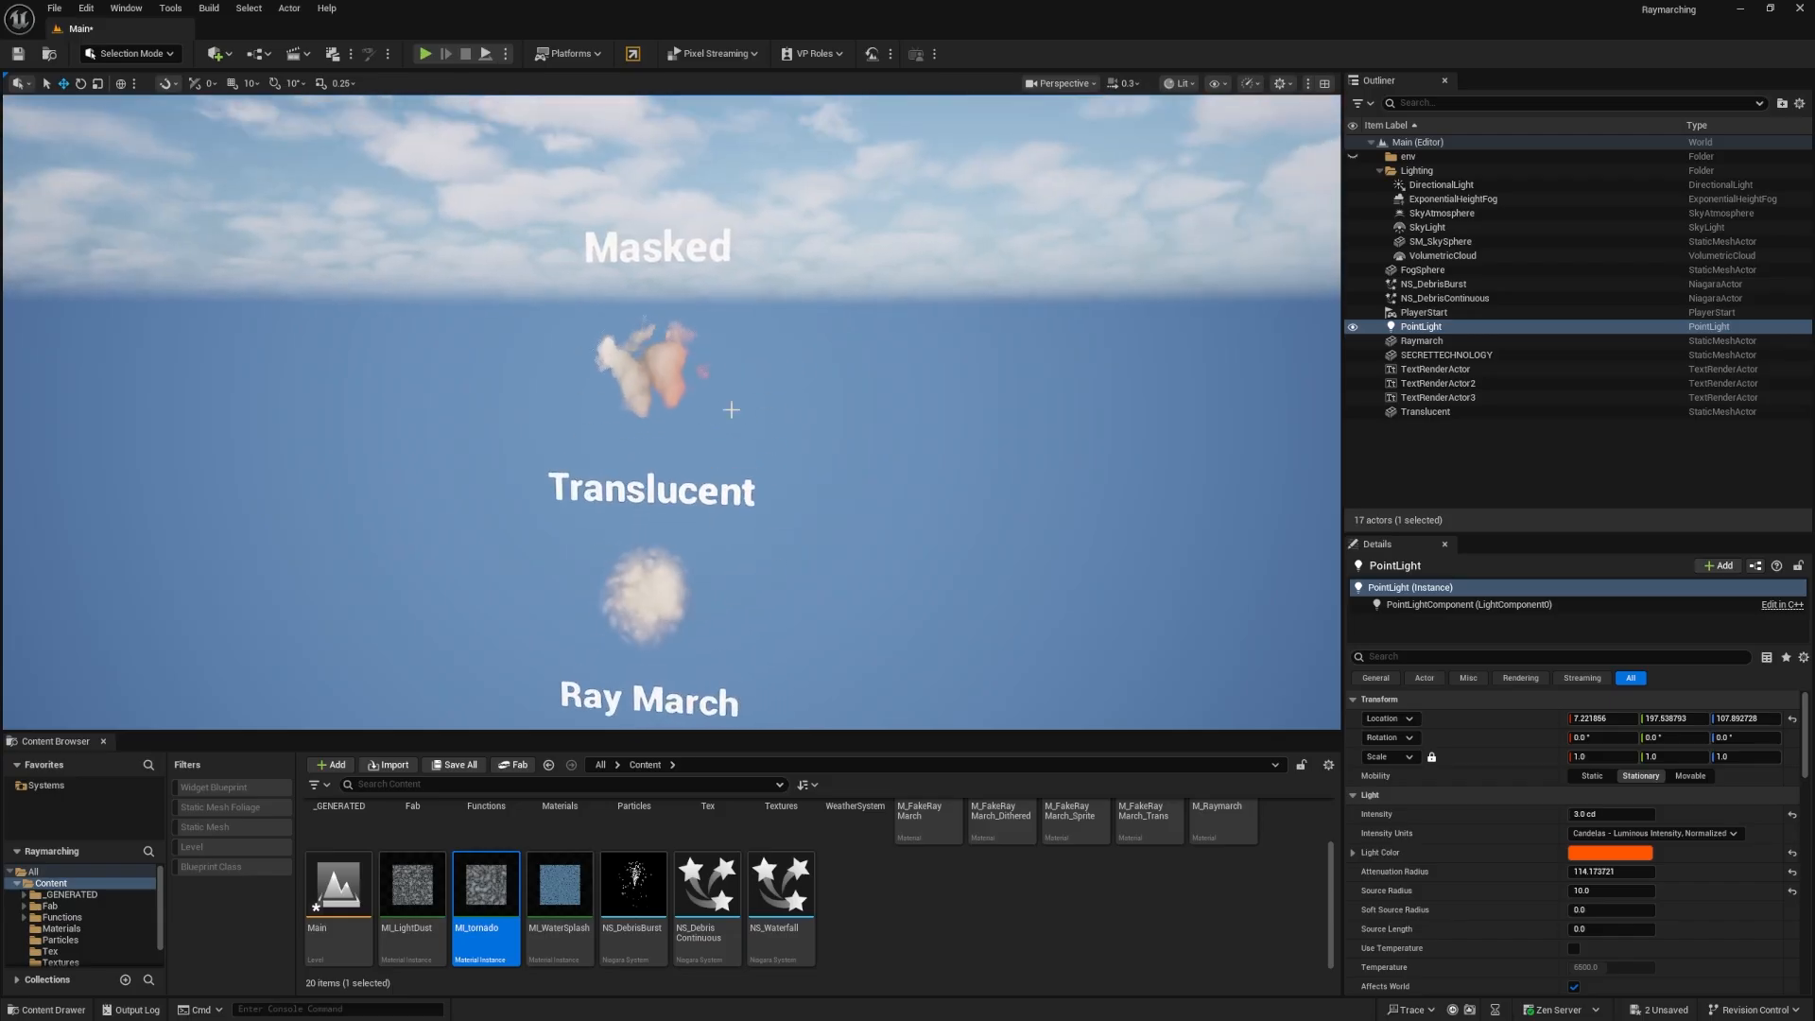
# Select the FogSphere mesh that forms the Masked cloud in the level.
pyautogui.moveTo(731, 409); pyautogui.dragTo(685, 427, button='right')
pyautogui.click(732, 410)
pyautogui.press('w')
pyautogui.click(732, 416)
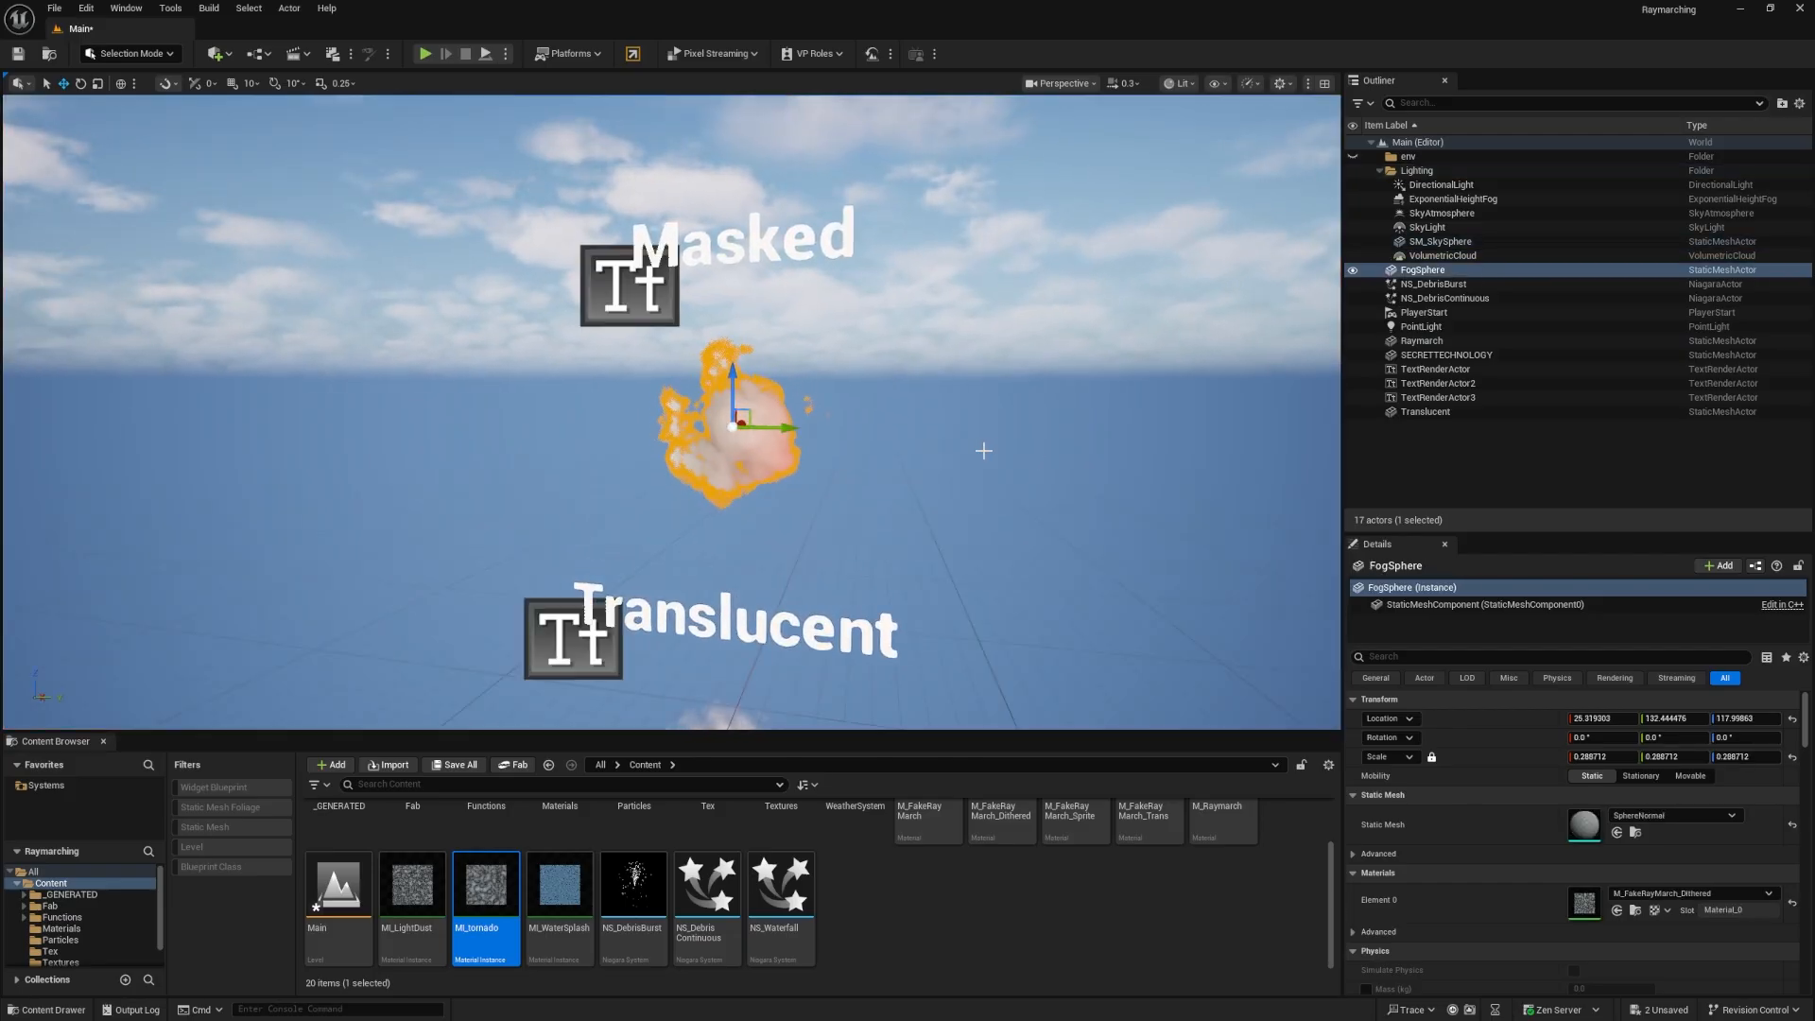
# Bring back the material editor, place it beside the level viewport and show the M_FakeRayMarch_Dithered material.
pyautogui.hotkey('alt', 'Tab')
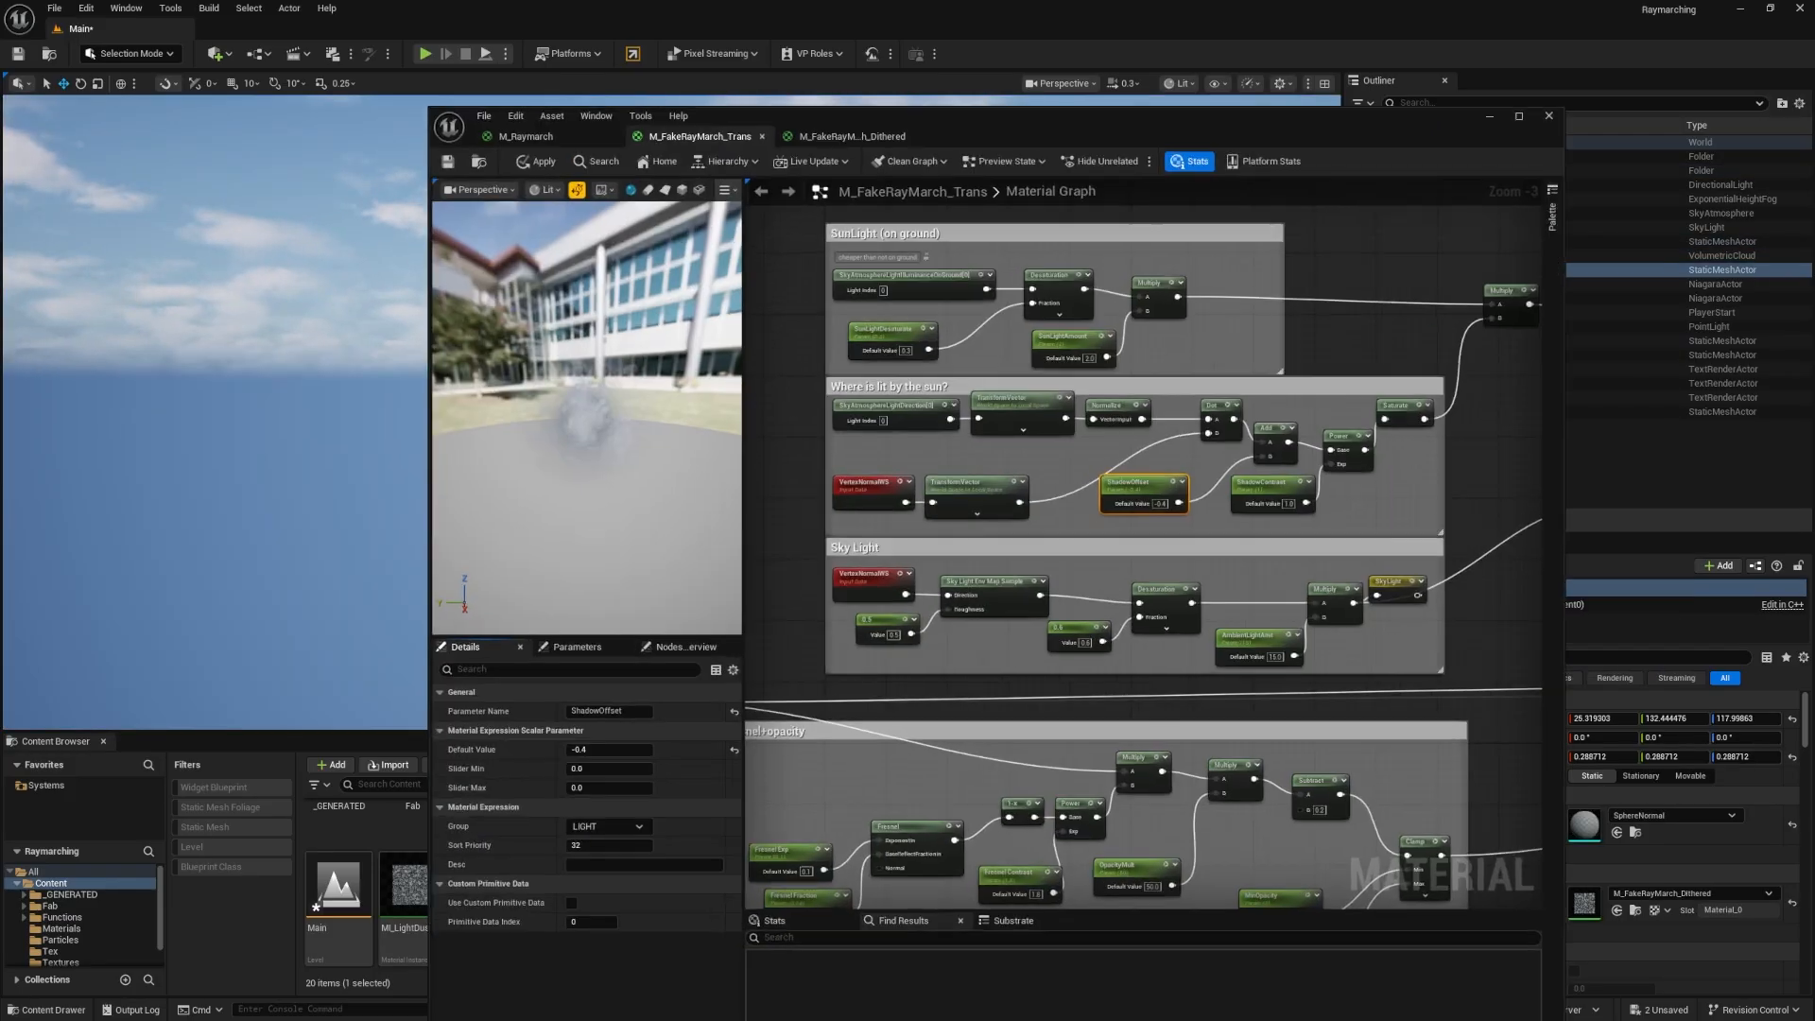
pyautogui.moveTo(1013, 122); pyautogui.dragTo(1423, 43)
pyautogui.click(1314, 142)
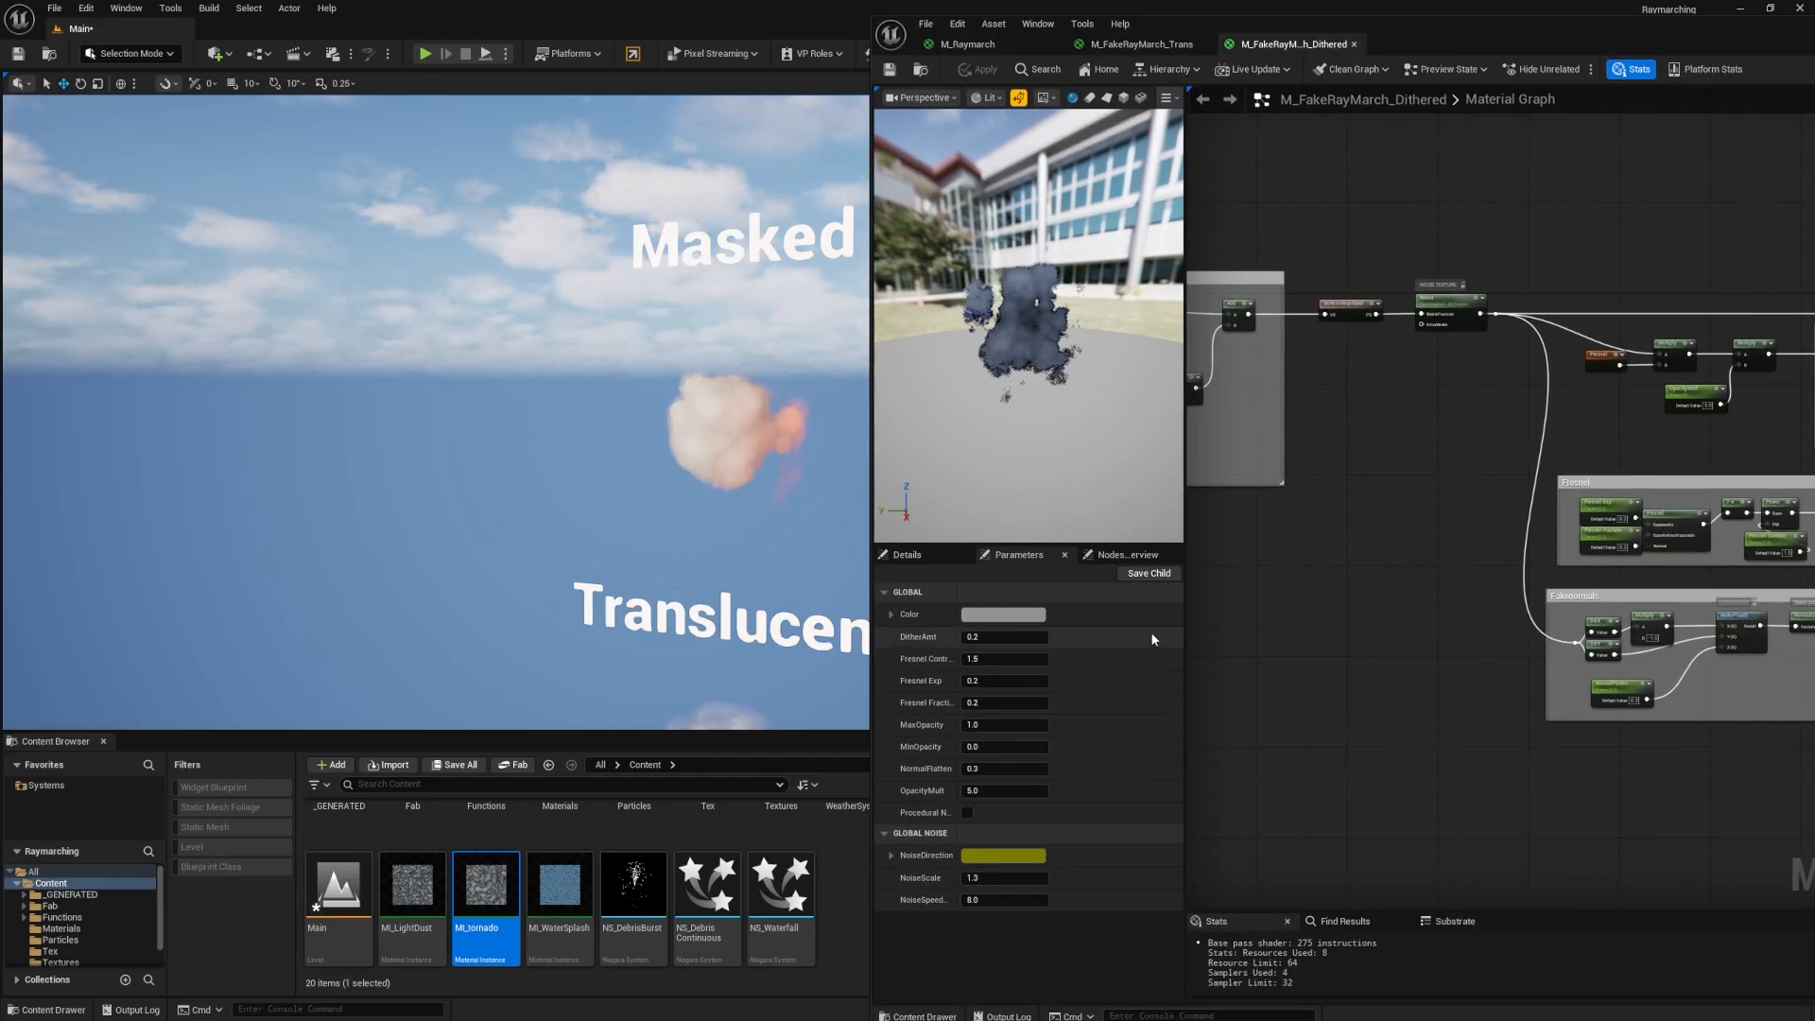
# Enable Procedural Normals in the dithered material and set NormalFlatten to 0.1, viewing the Masked cloud up close.
pyautogui.click(967, 812)
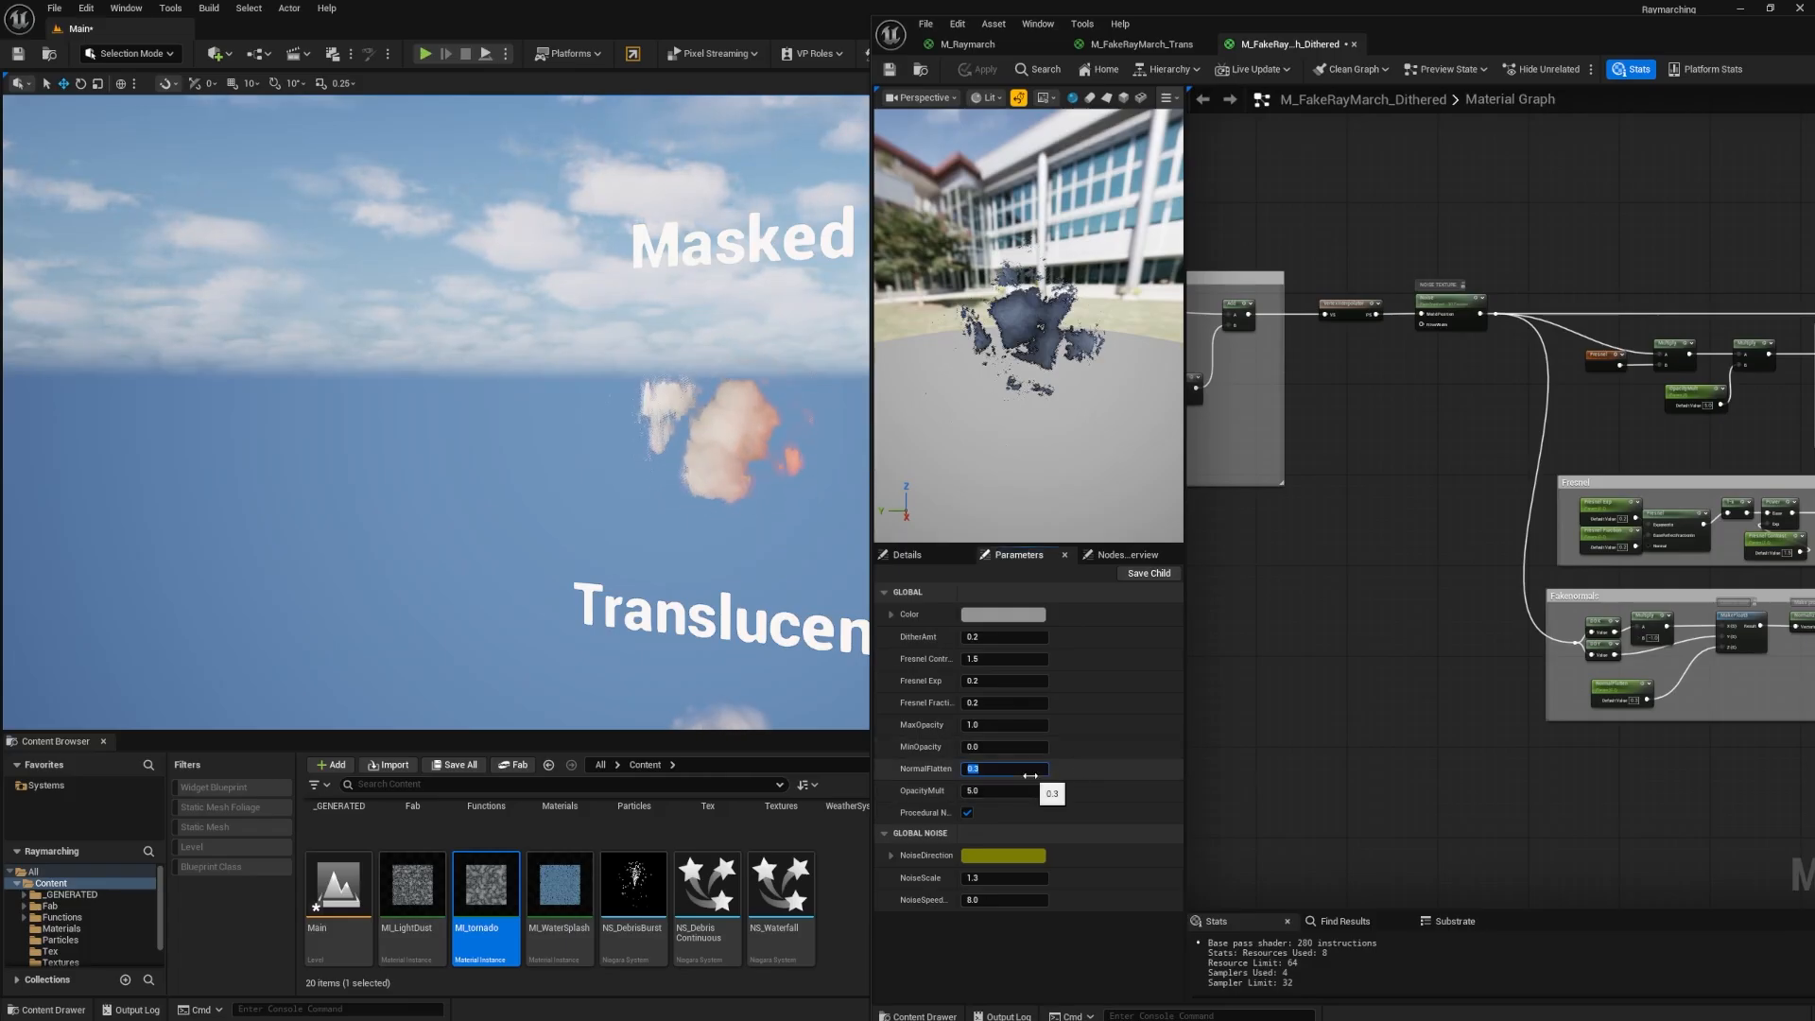
pyautogui.moveTo(1030, 775); pyautogui.dragTo(1030, 775)
pyautogui.moveTo(662, 425); pyautogui.dragTo(640, 456, button='right')
pyautogui.press('w')
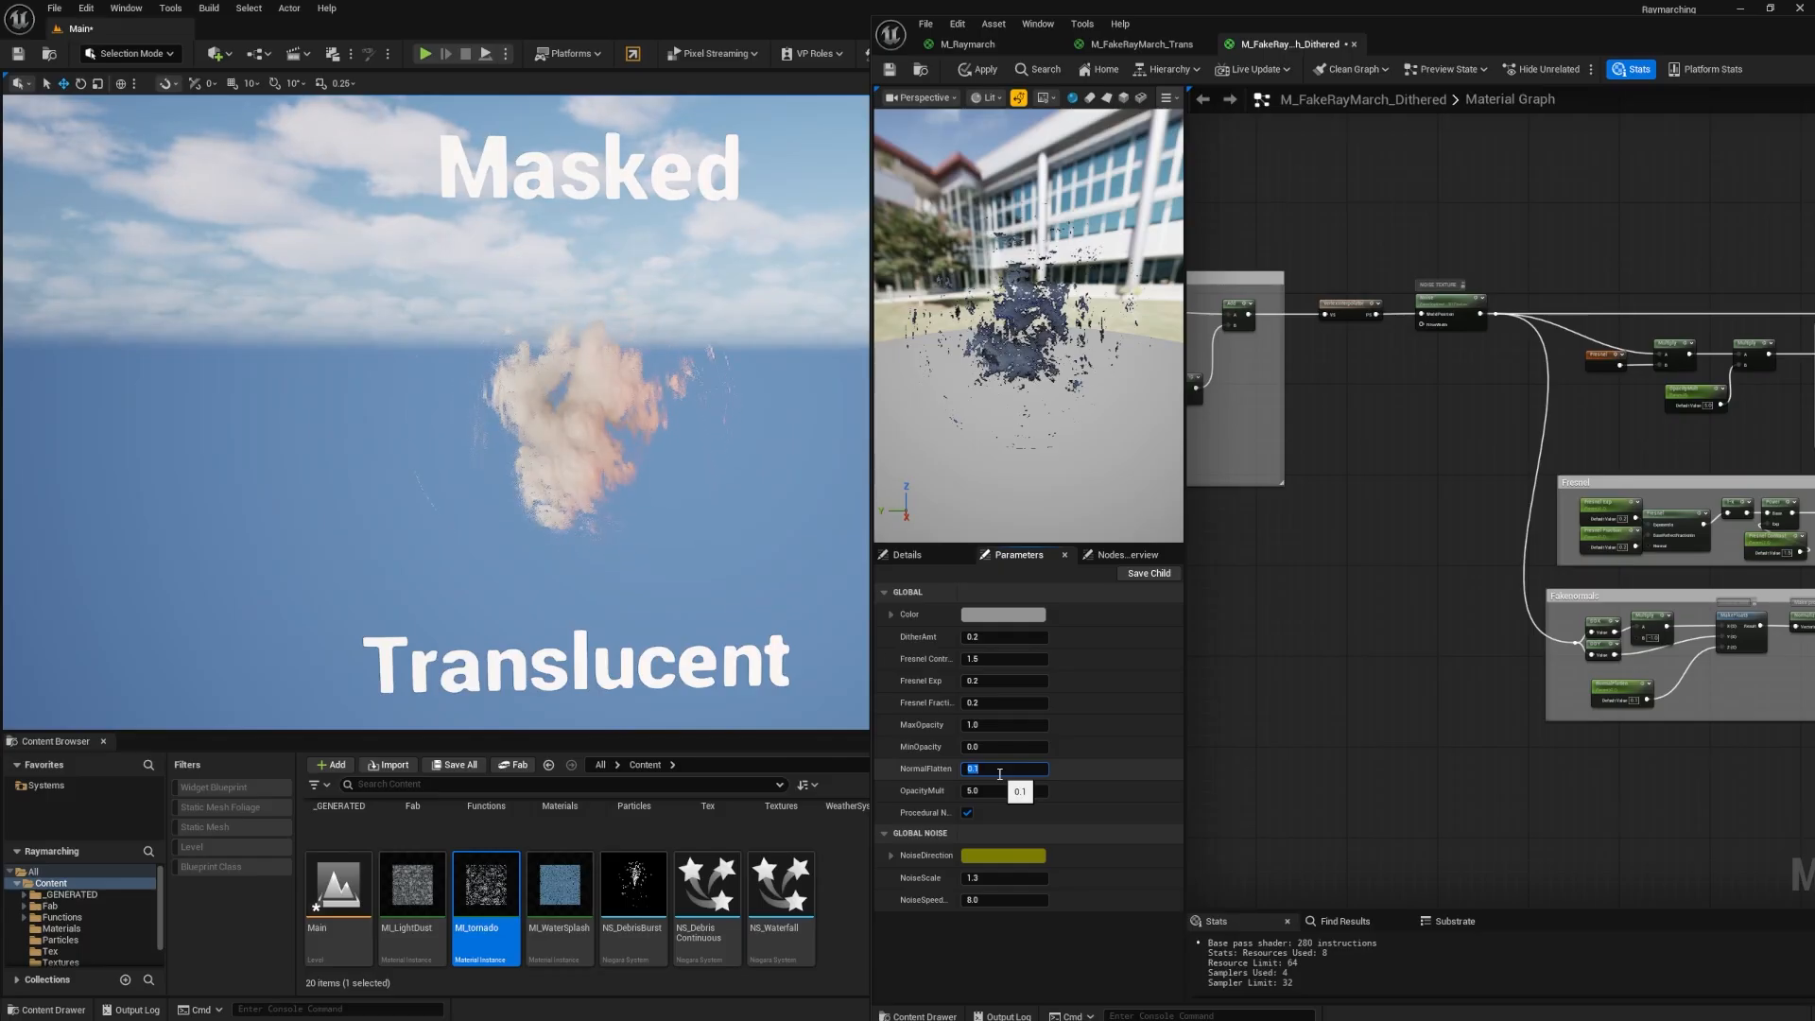
# Set NormalFlatten to 0.3 and check the Masked cloud in the level.
pyautogui.write('0.3')
pyautogui.press('Return')
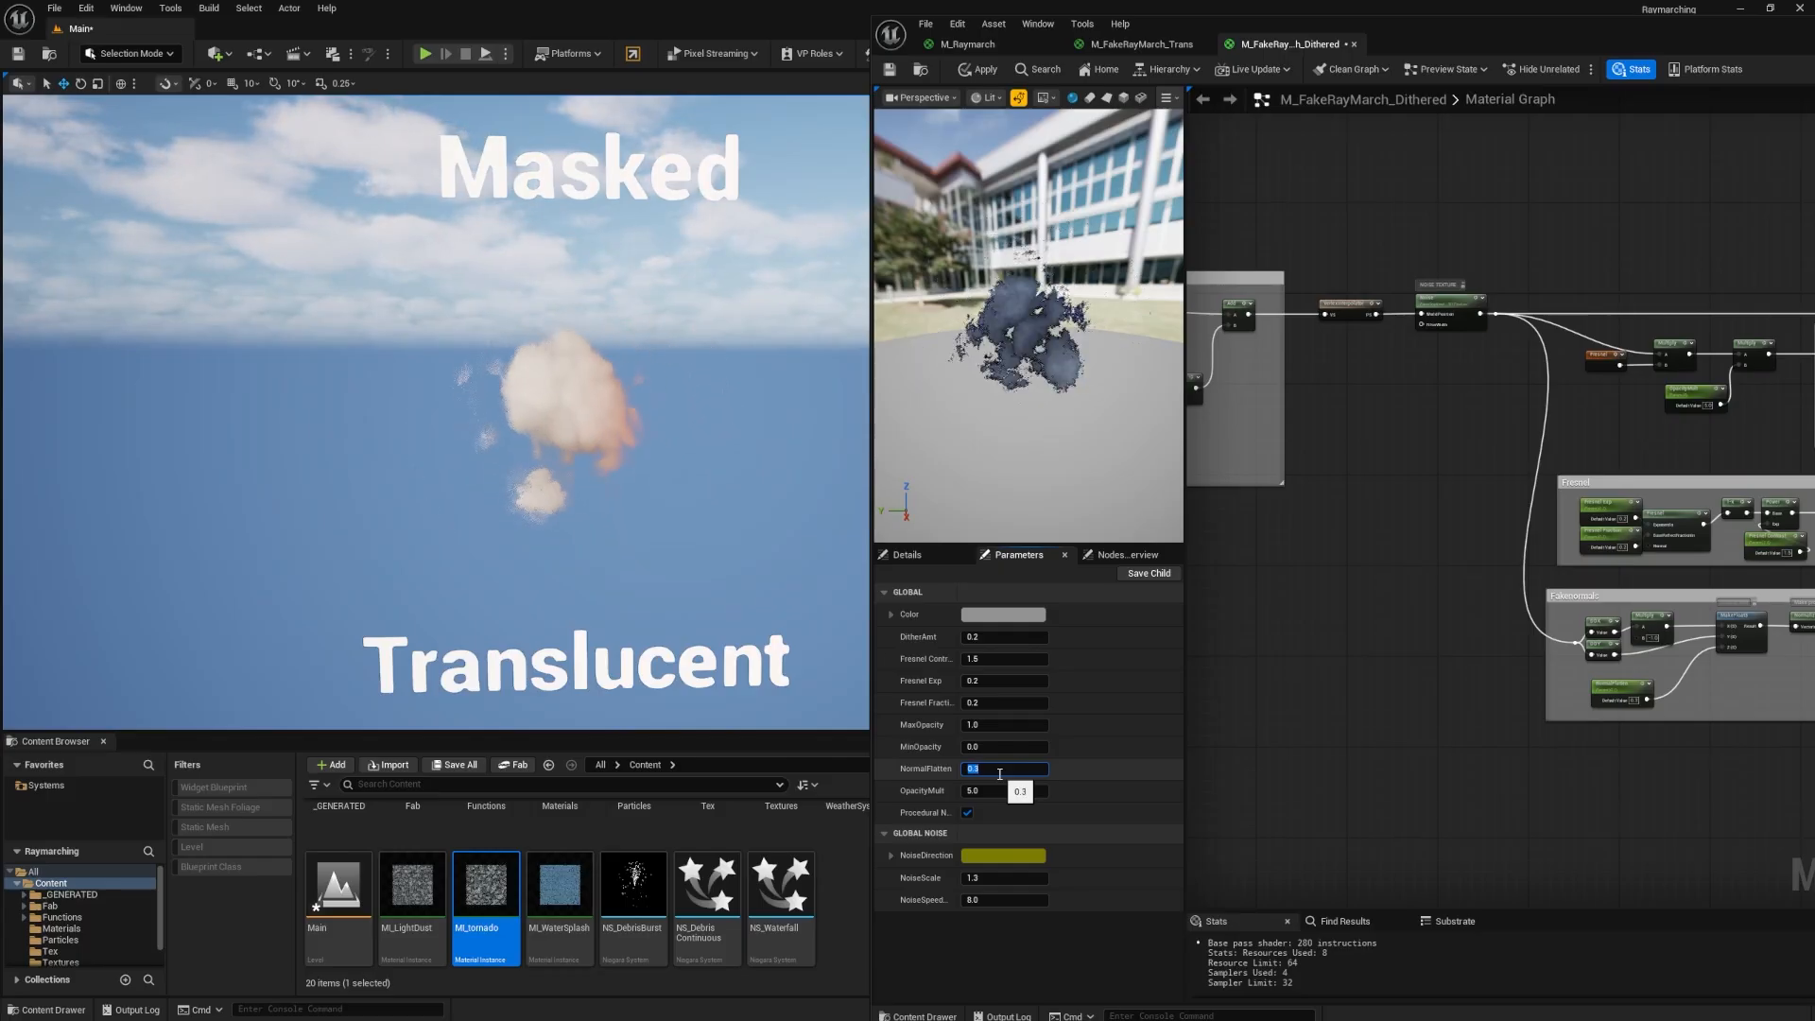
pyautogui.moveTo(749, 427); pyautogui.dragTo(614, 425, button='right')
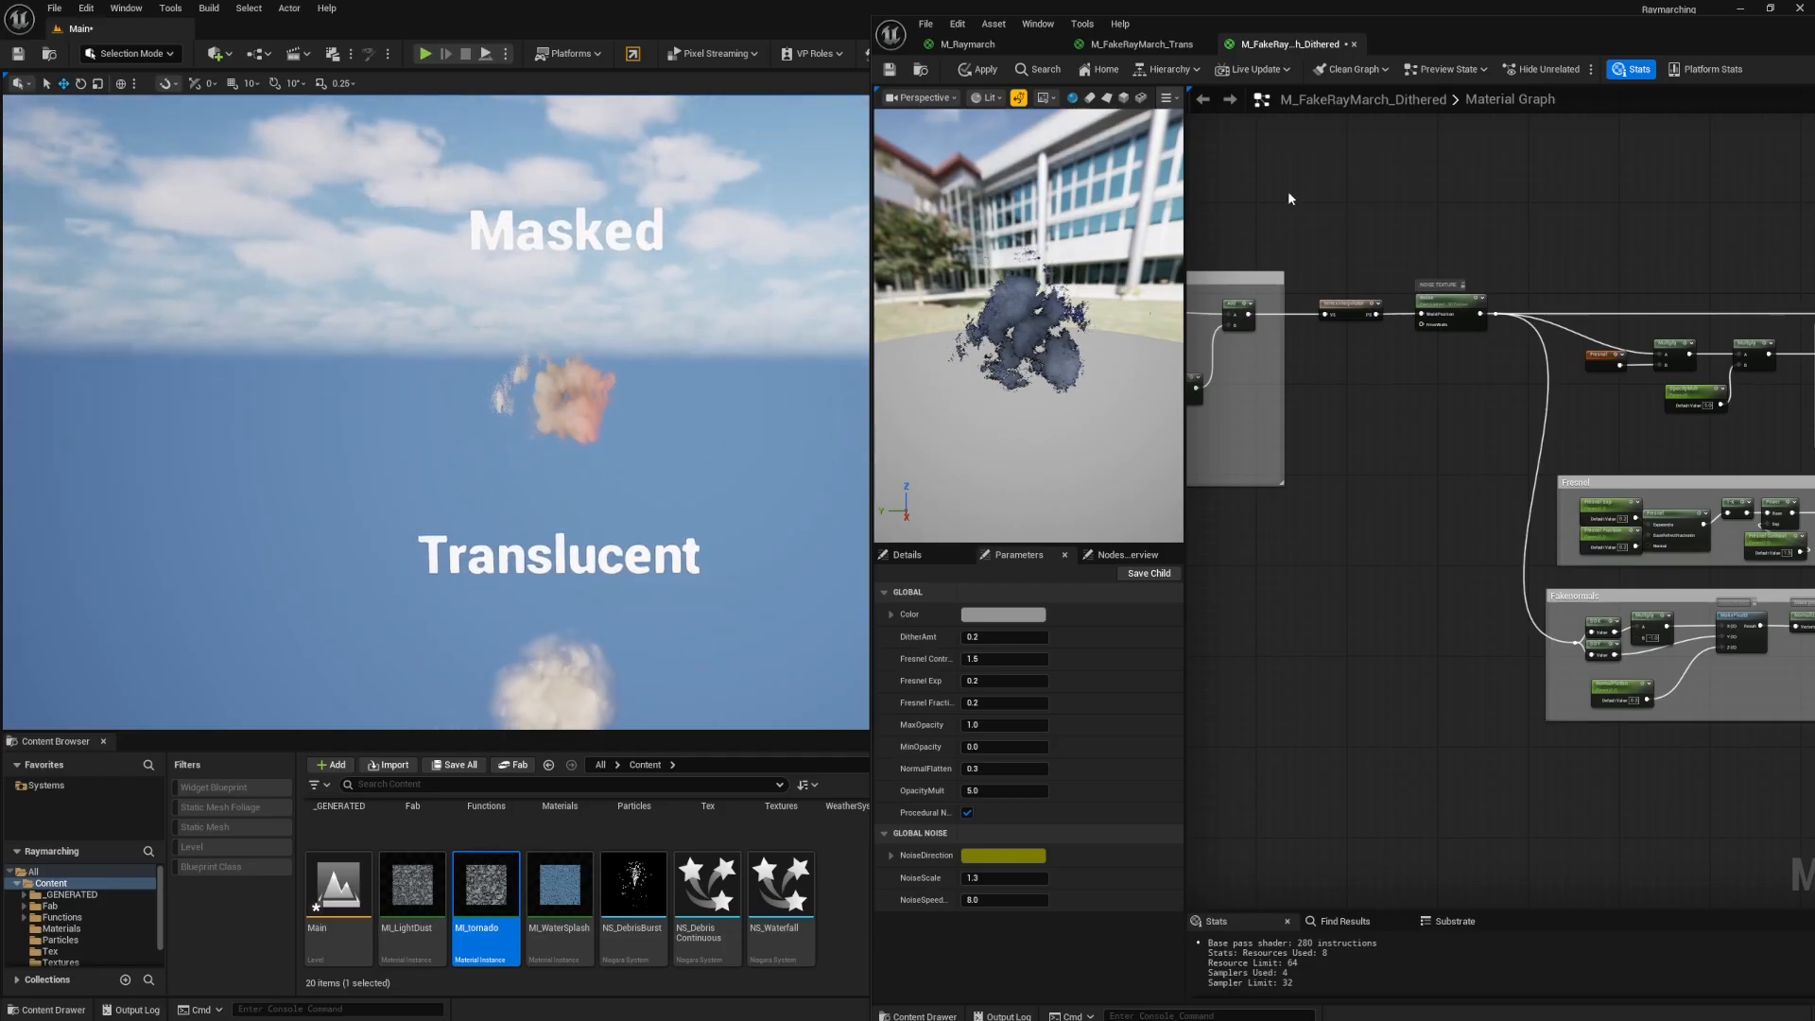
# Maximize the material editor and examine the M_FakeRayMarch_Dithered material settings and node graph.
pyautogui.doubleClick(1526, 38)
pyautogui.moveTo(747, 402); pyautogui.dragTo(1234, 462, button='right')
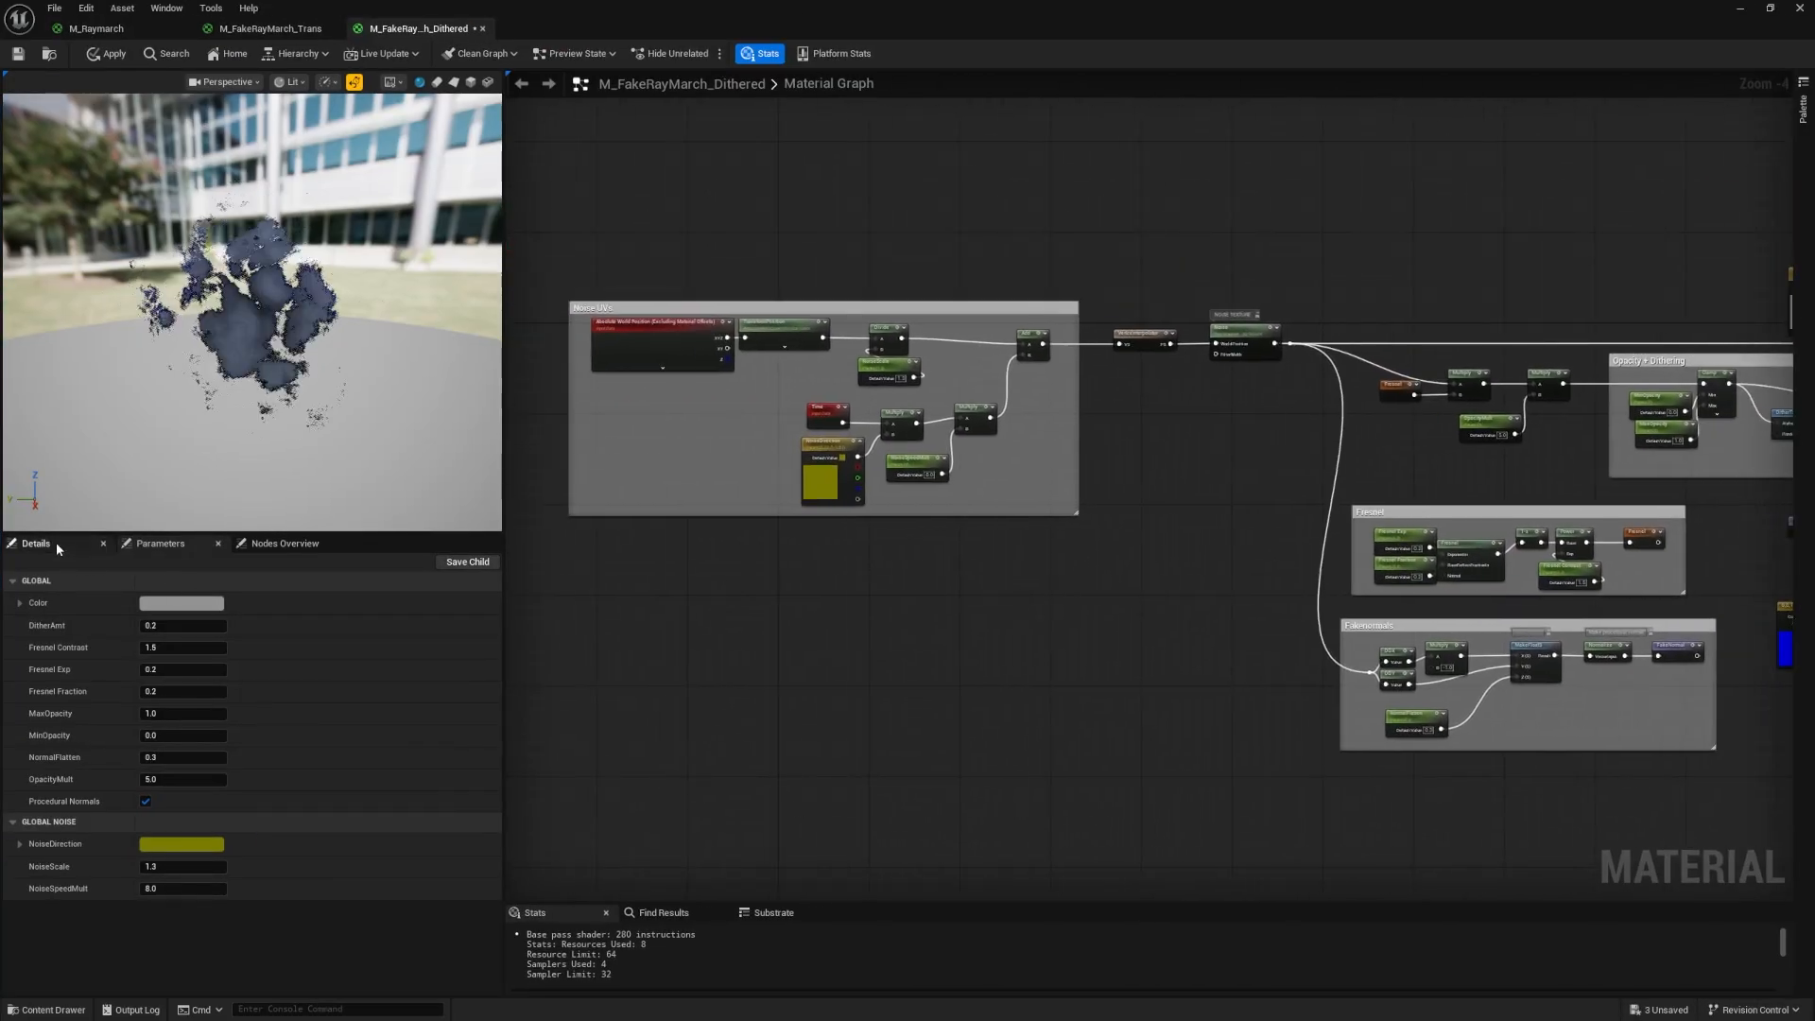
pyautogui.click(896, 614)
pyautogui.moveTo(896, 615); pyautogui.dragTo(879, 677, button='right')
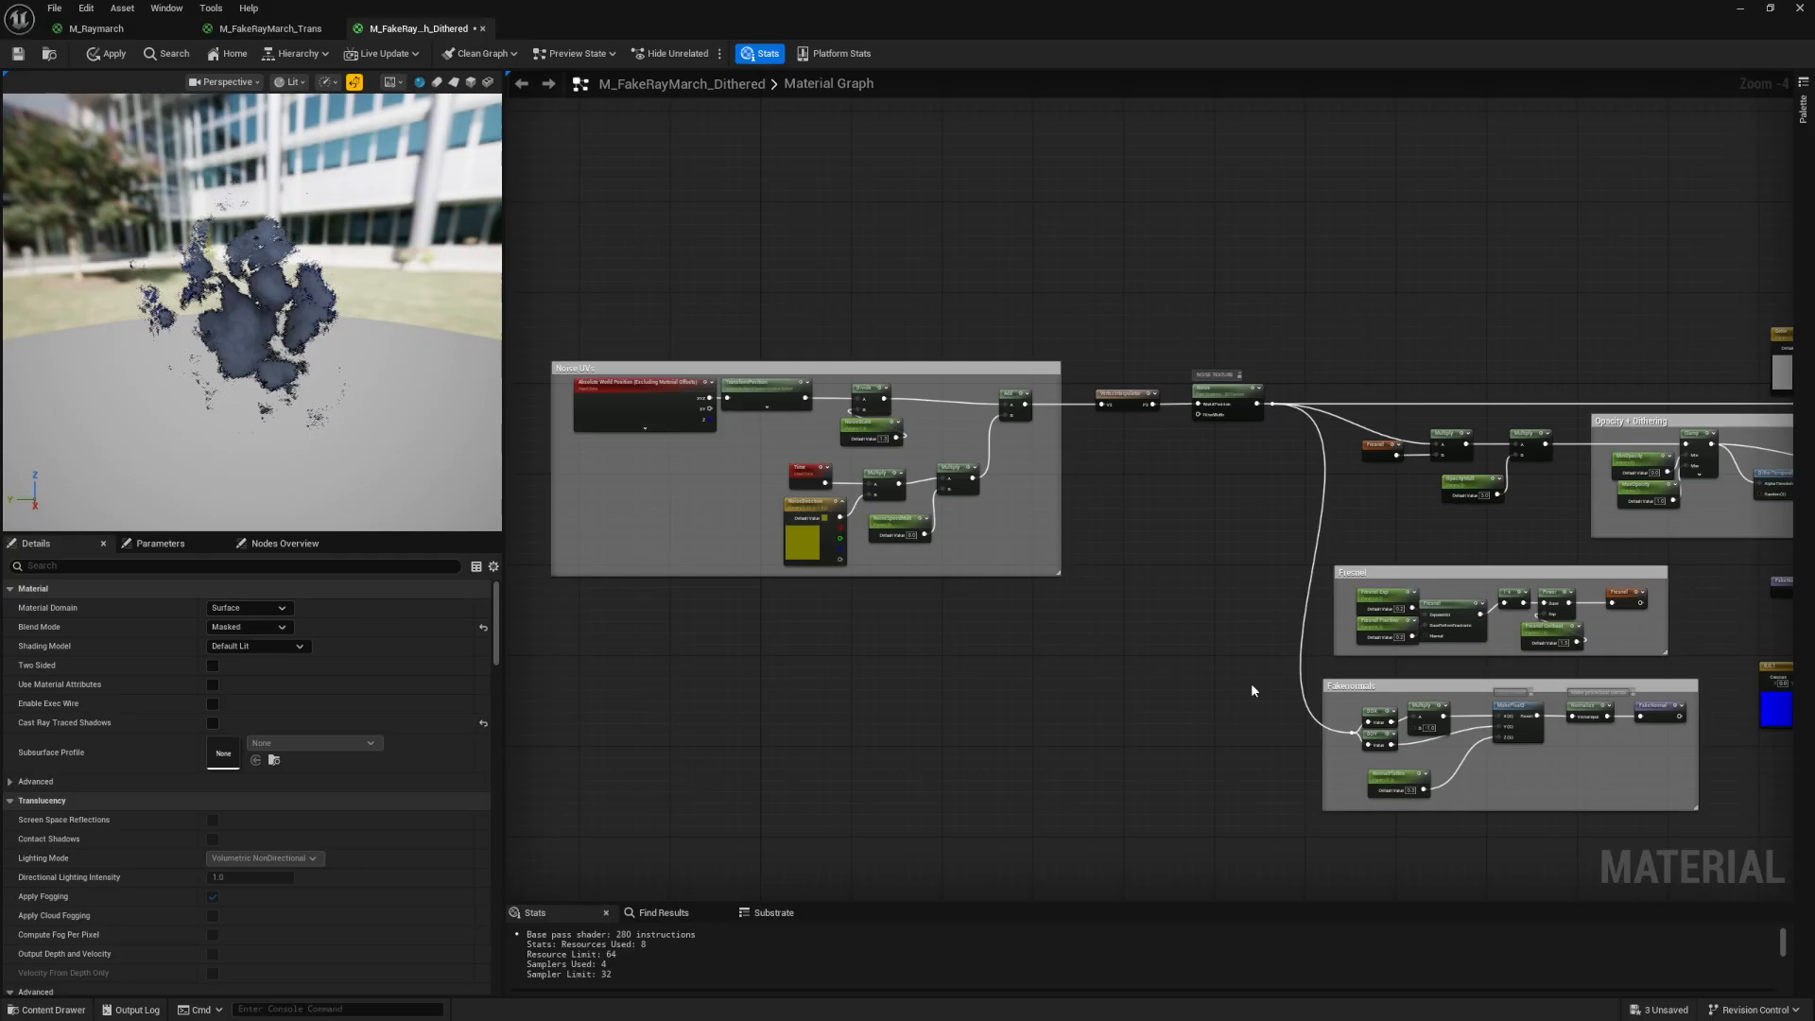
pyautogui.moveTo(1546, 506); pyautogui.dragTo(1443, 529, button='right')
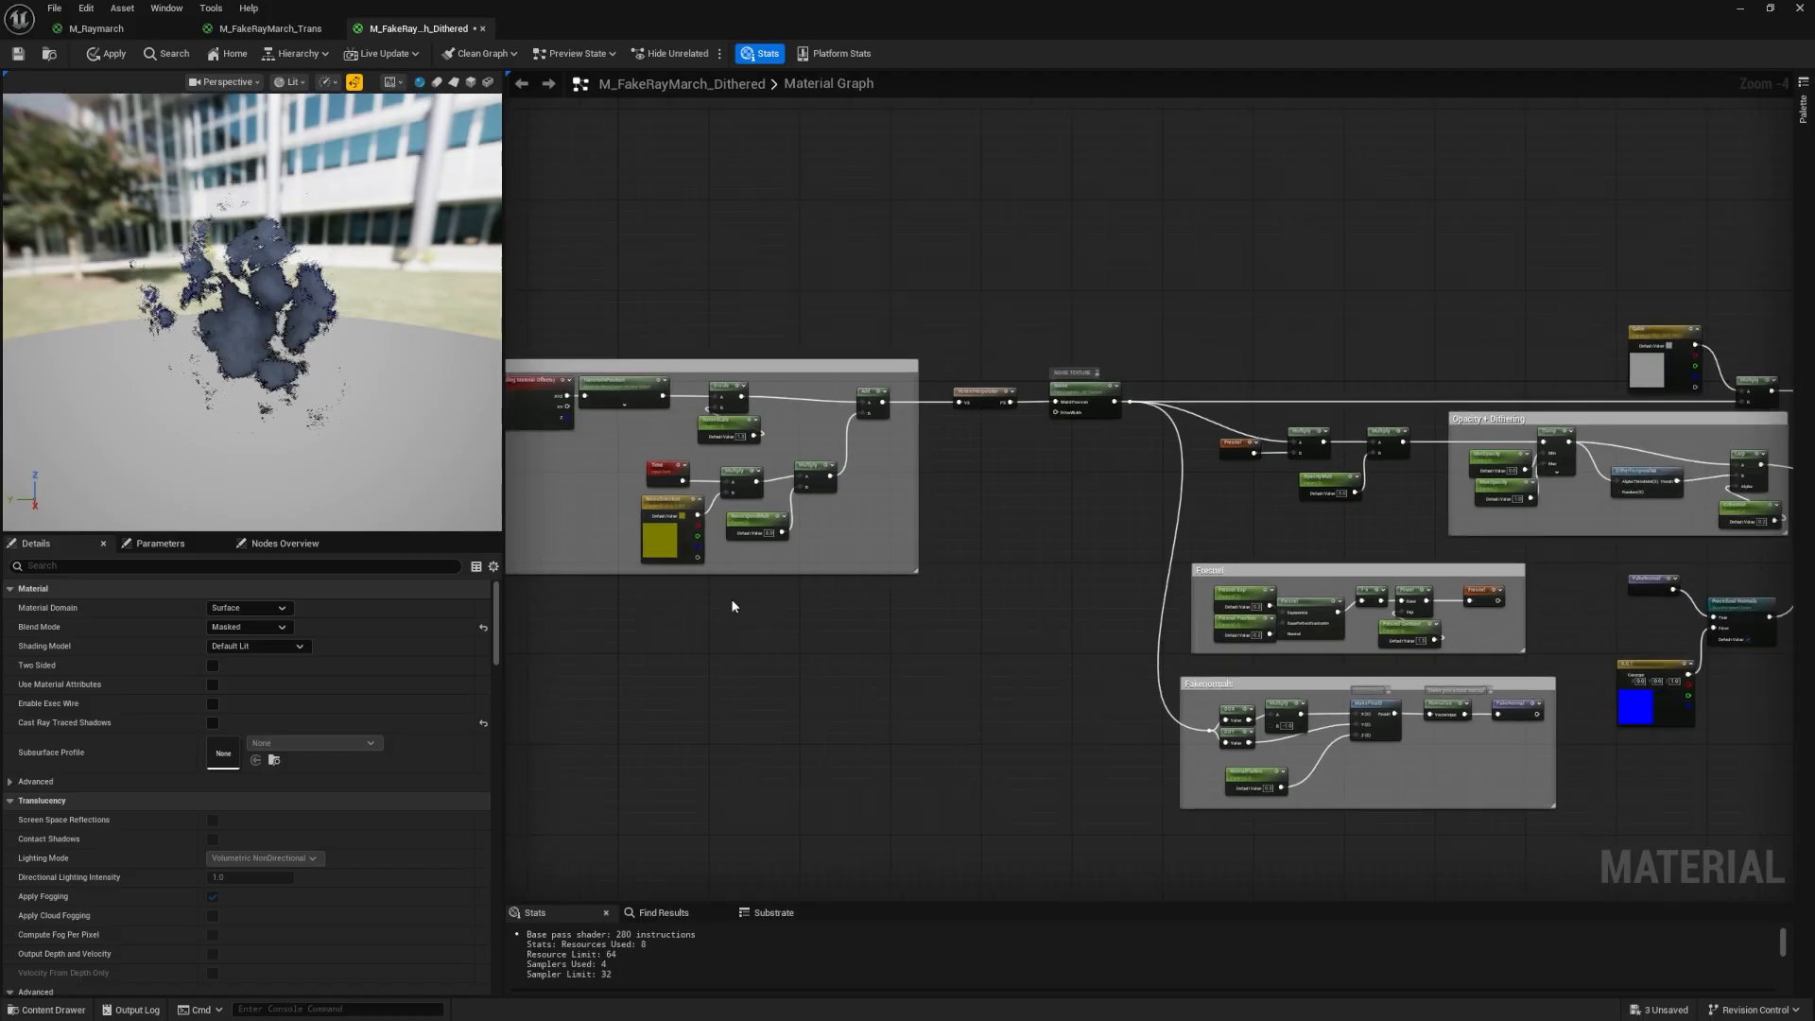
# Set DitherAmt to 0 and restore the floating editor window to examine the Masked cloud in the level.
pyautogui.click(179, 547)
pyautogui.click(186, 625)
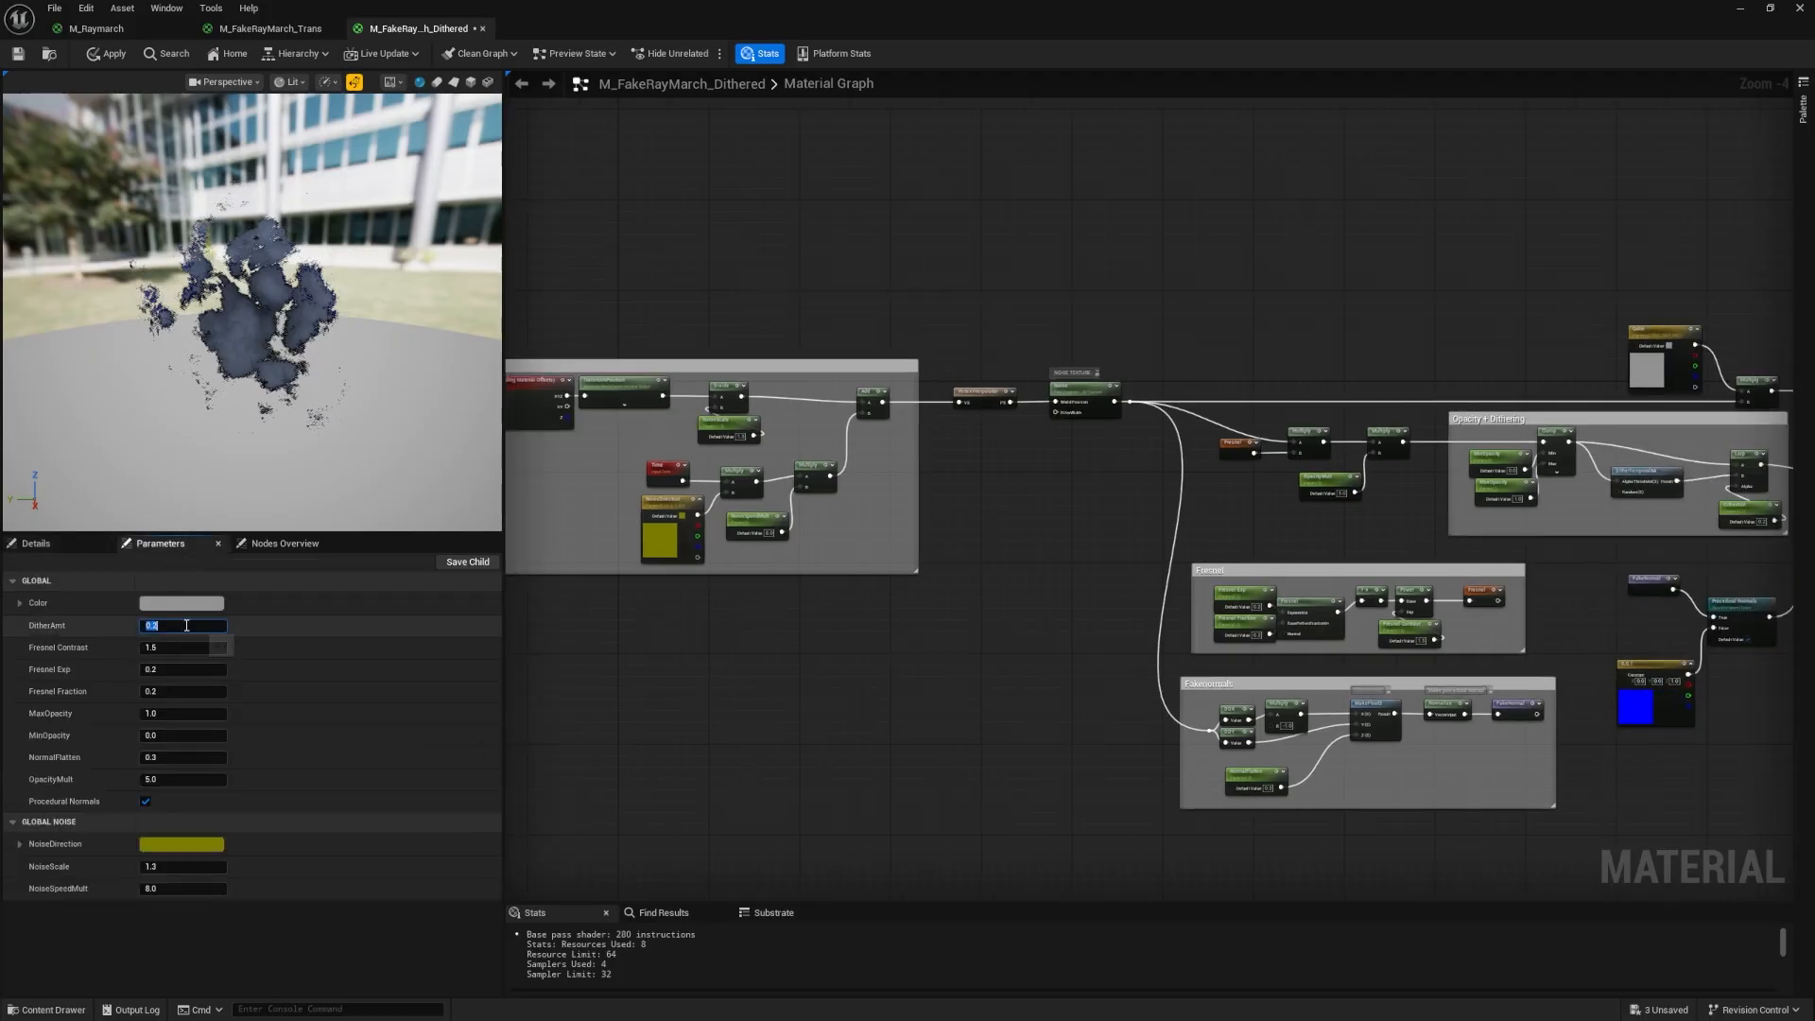
pyautogui.write('0')
pyautogui.press('Return')
pyautogui.click(1771, 10)
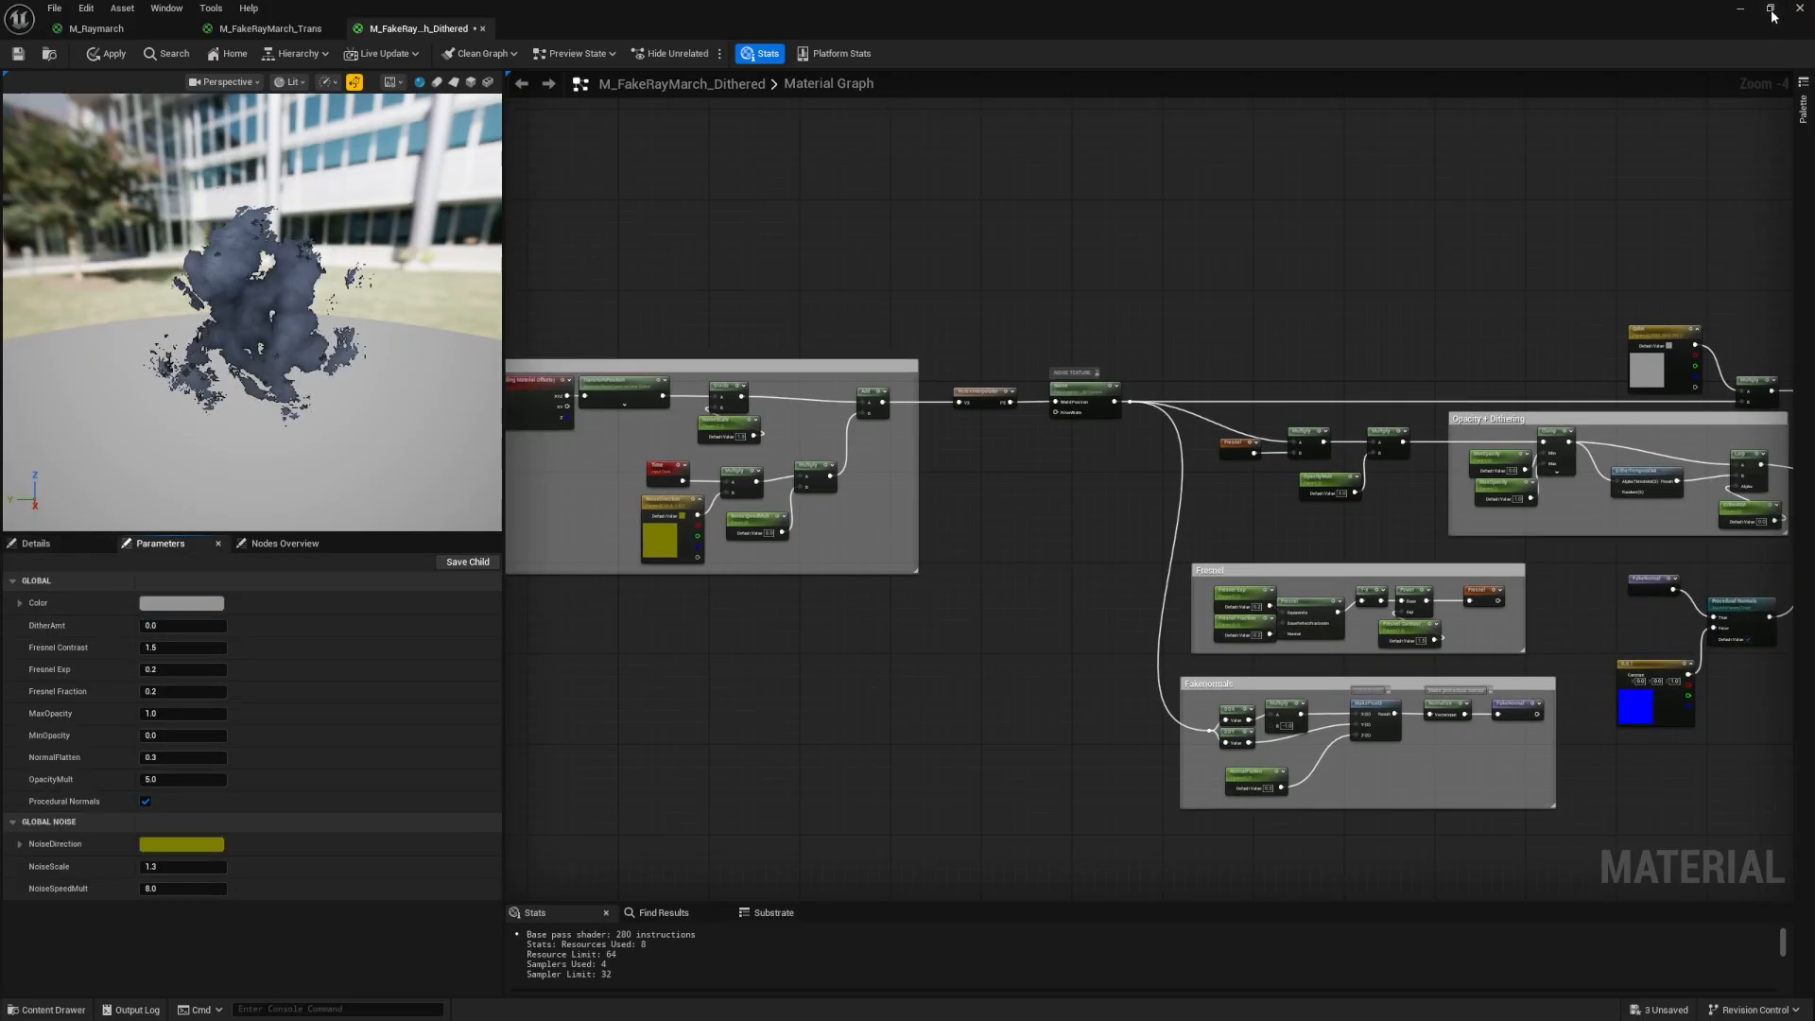
pyautogui.press('w')
pyautogui.moveTo(579, 501); pyautogui.dragTo(553, 314, button='right')
pyautogui.press('a')
pyautogui.press('s')
# Set the dithered material's DitherAmt to 0.4.
pyautogui.click(990, 636)
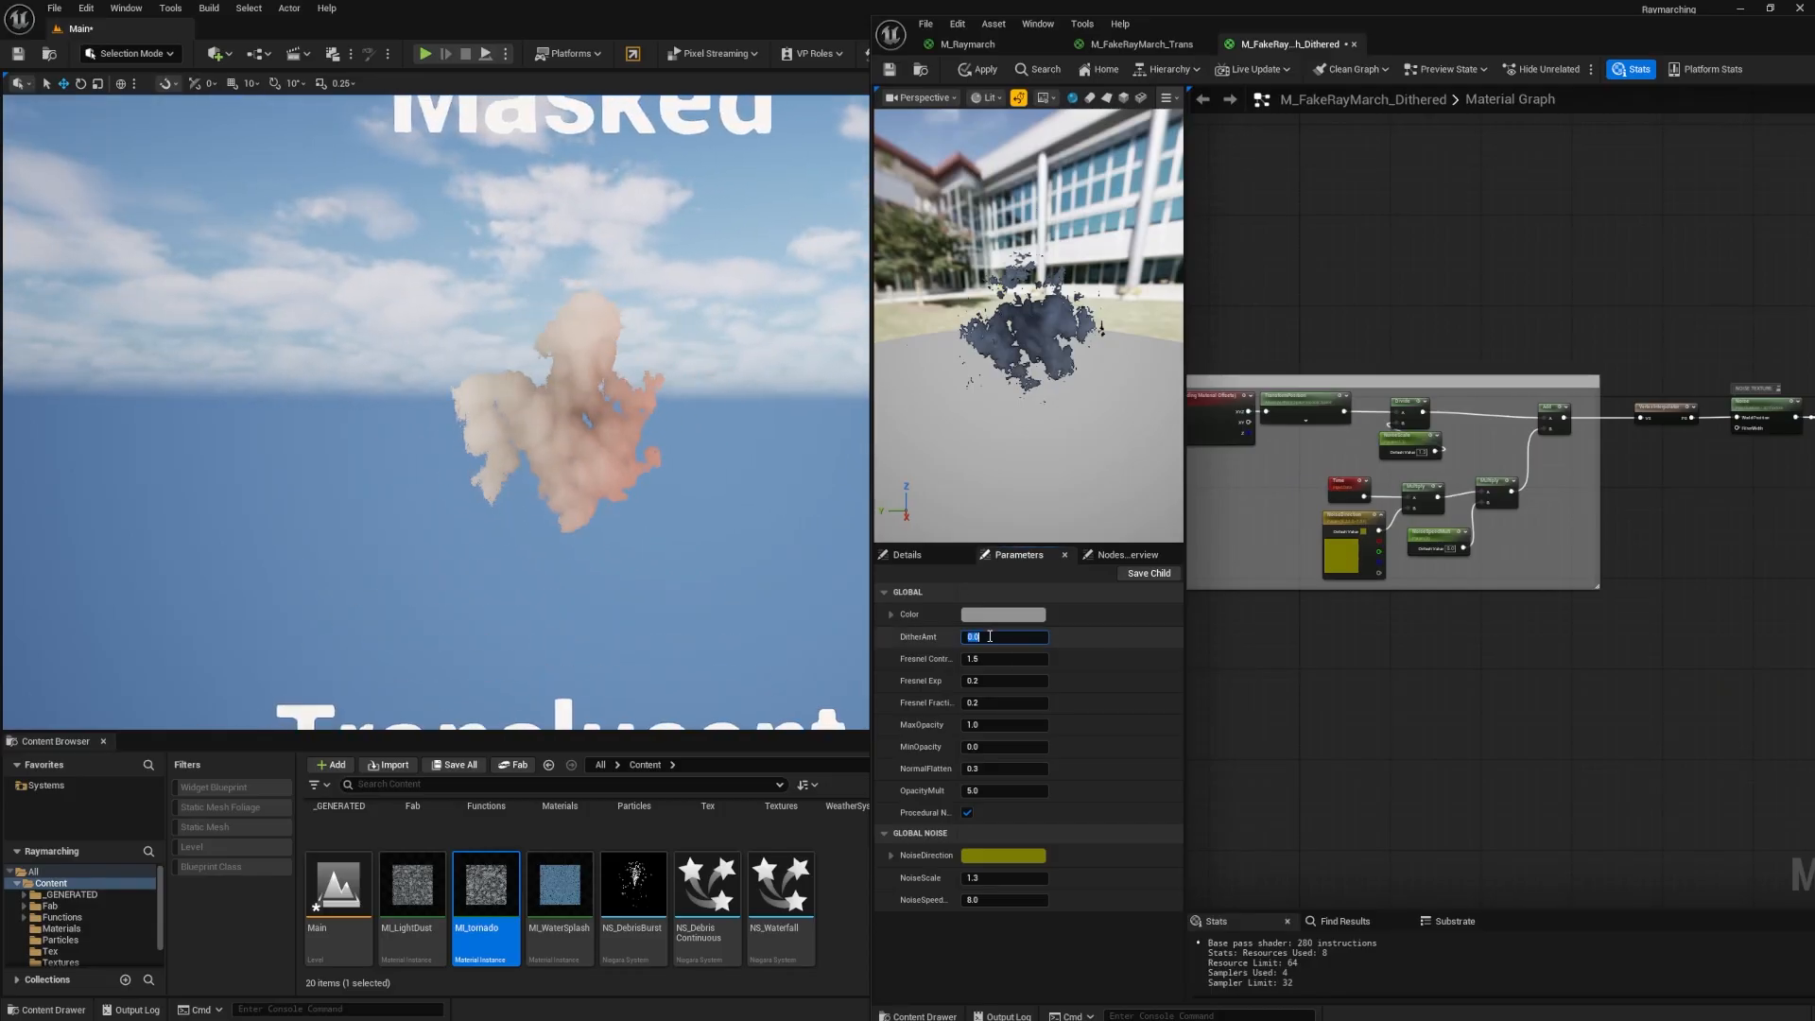
pyautogui.write('.4')
pyautogui.press('Return')
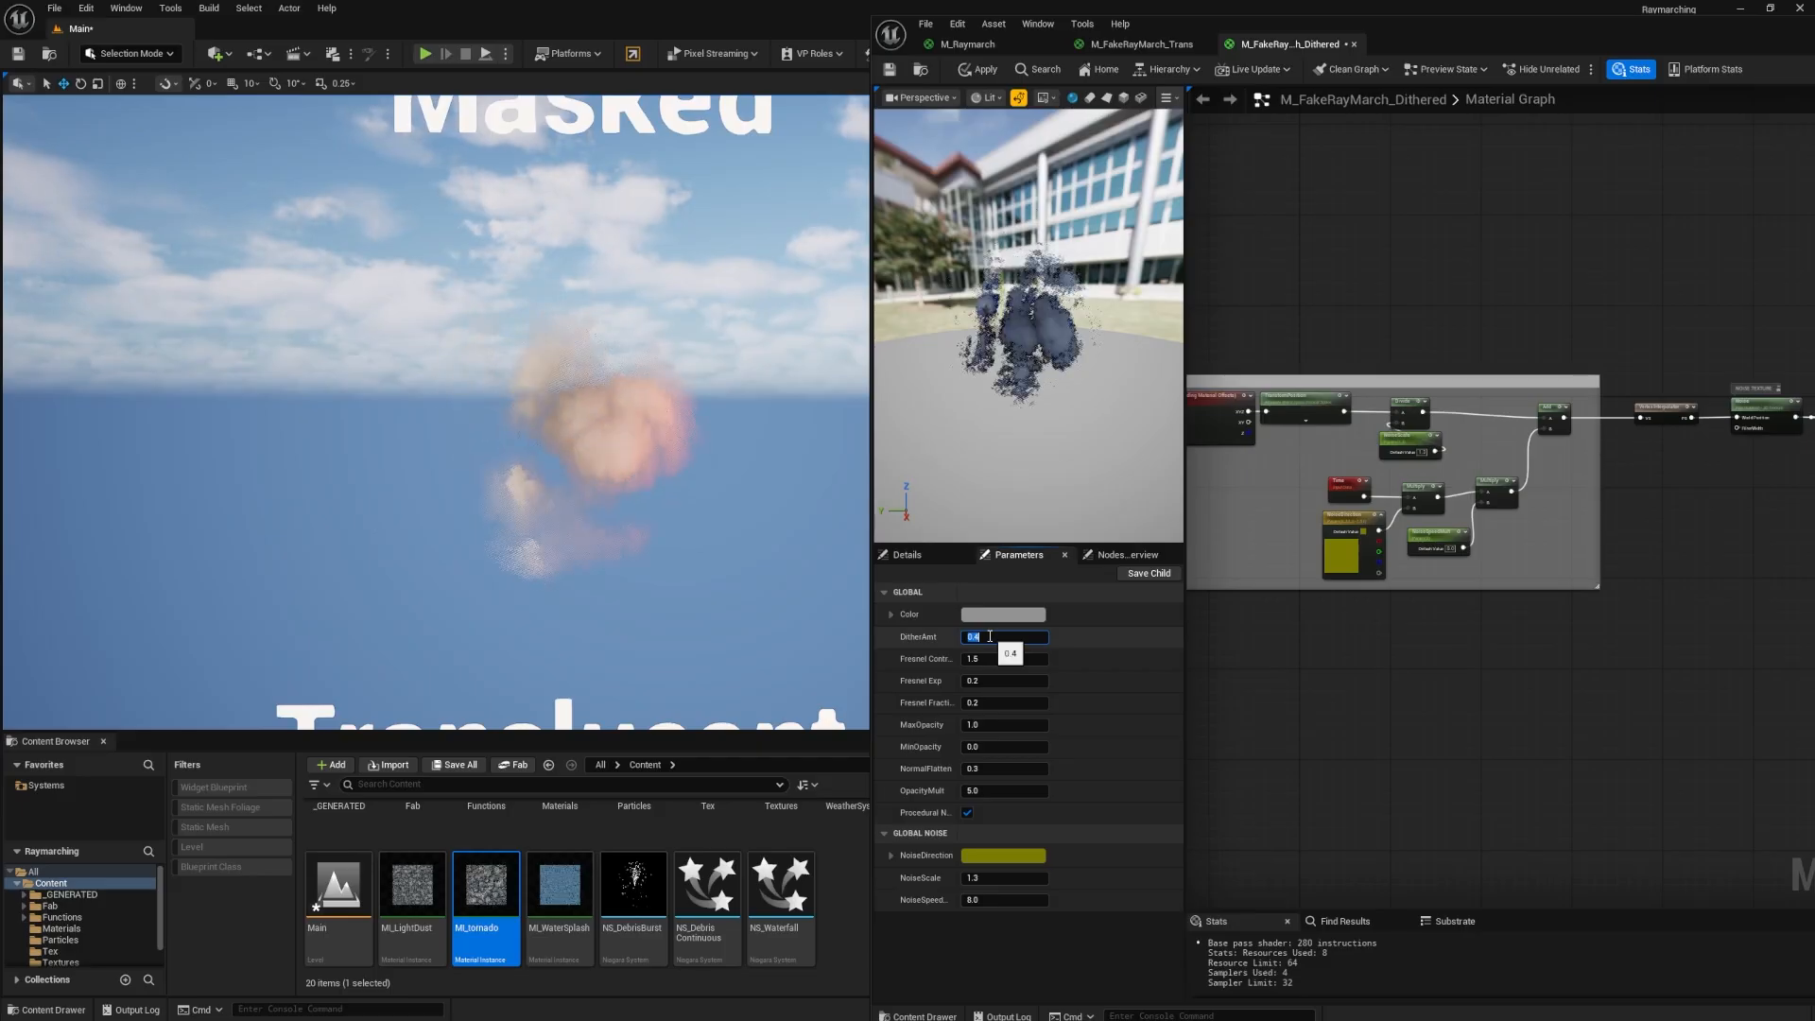
# Try DitherAmt values of 0.2 and 1 and examine the Masked cloud in the level.
pyautogui.write('.2')
pyautogui.press('Return')
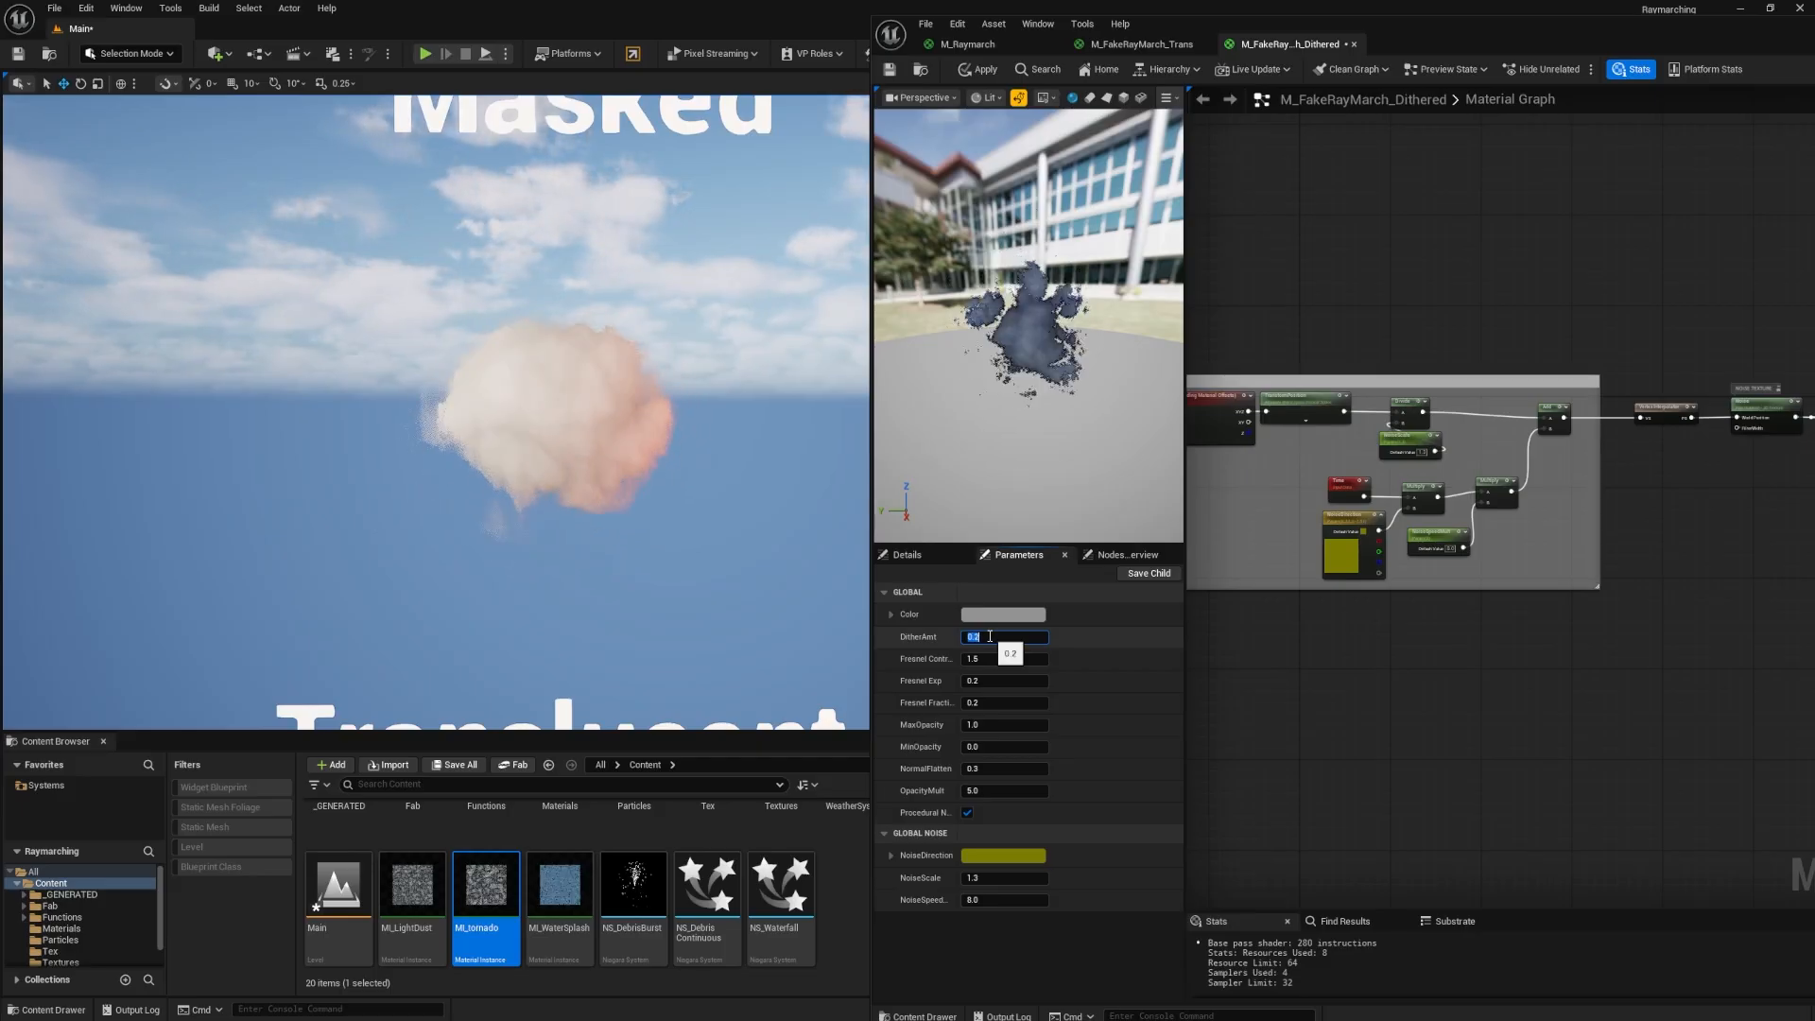
pyautogui.write('1')
pyautogui.press('Return')
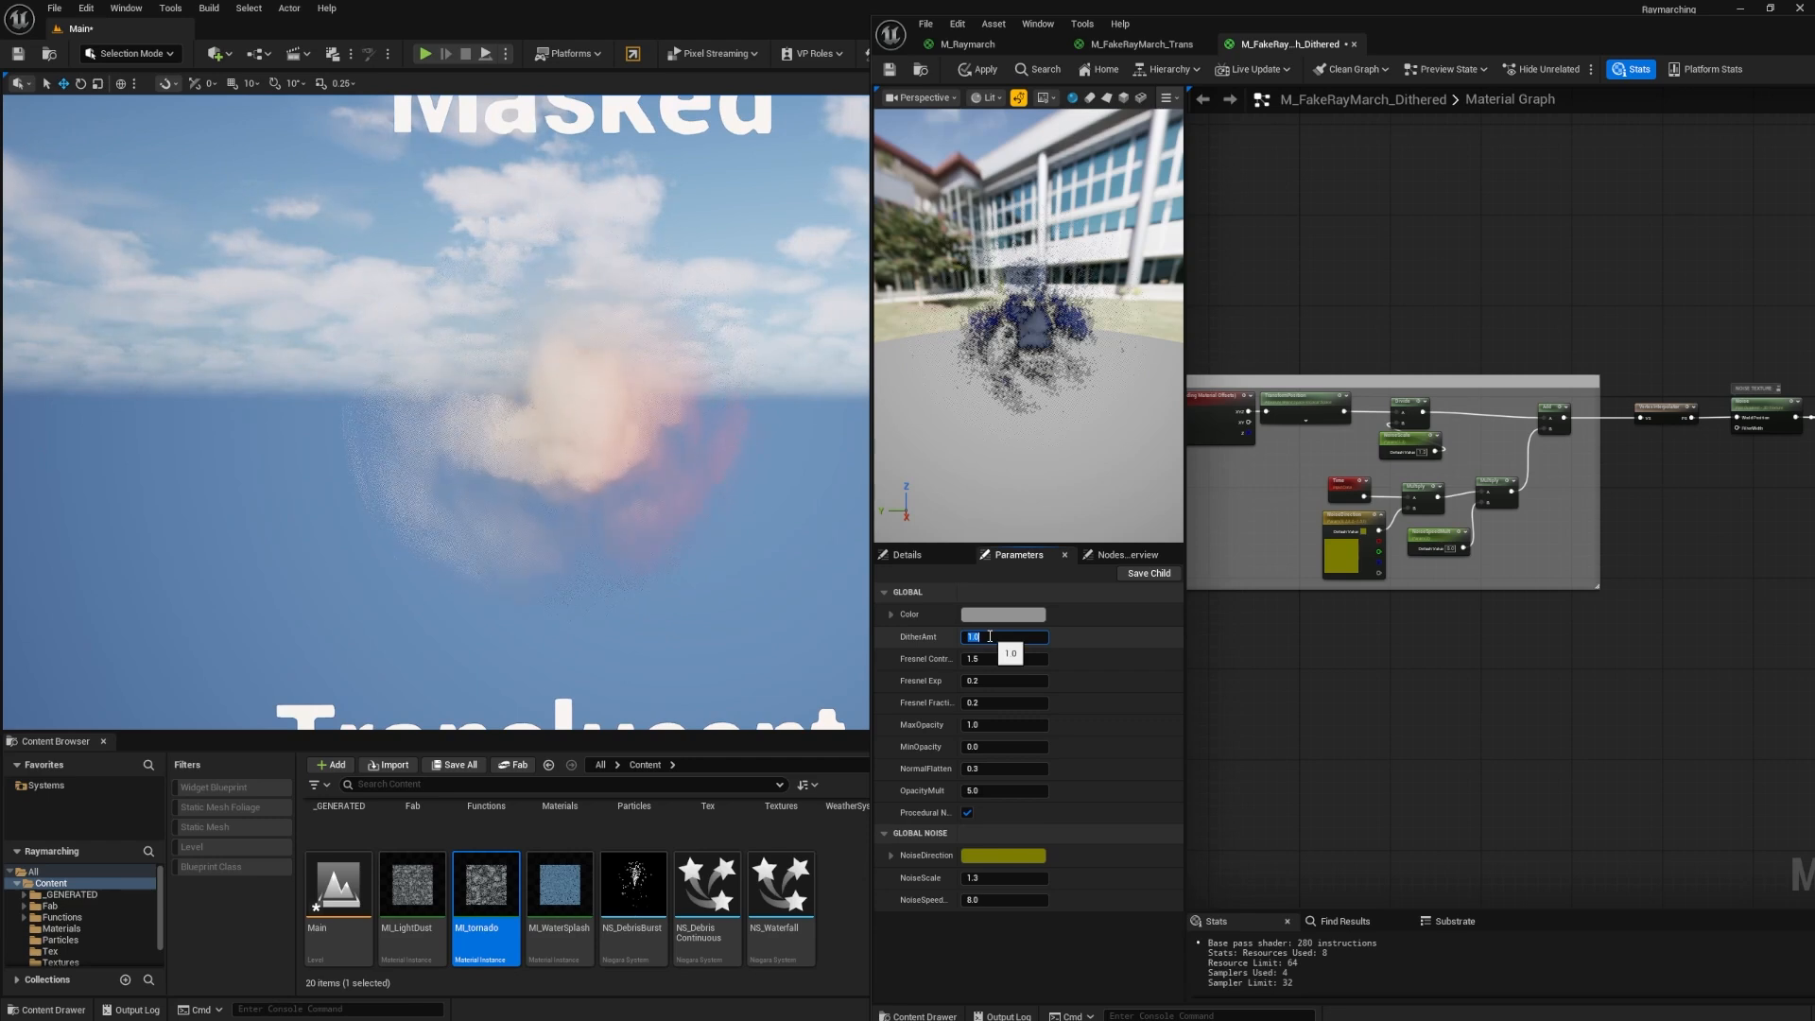
pyautogui.keyDown('alt'); pyautogui.moveTo(605, 406); pyautogui.dragTo(700, 397); pyautogui.keyUp('alt')
pyautogui.rightClick(558, 418)
pyautogui.keyDown('alt'); pyautogui.moveTo(559, 419); pyautogui.dragTo(511, 430); pyautogui.keyUp('alt')
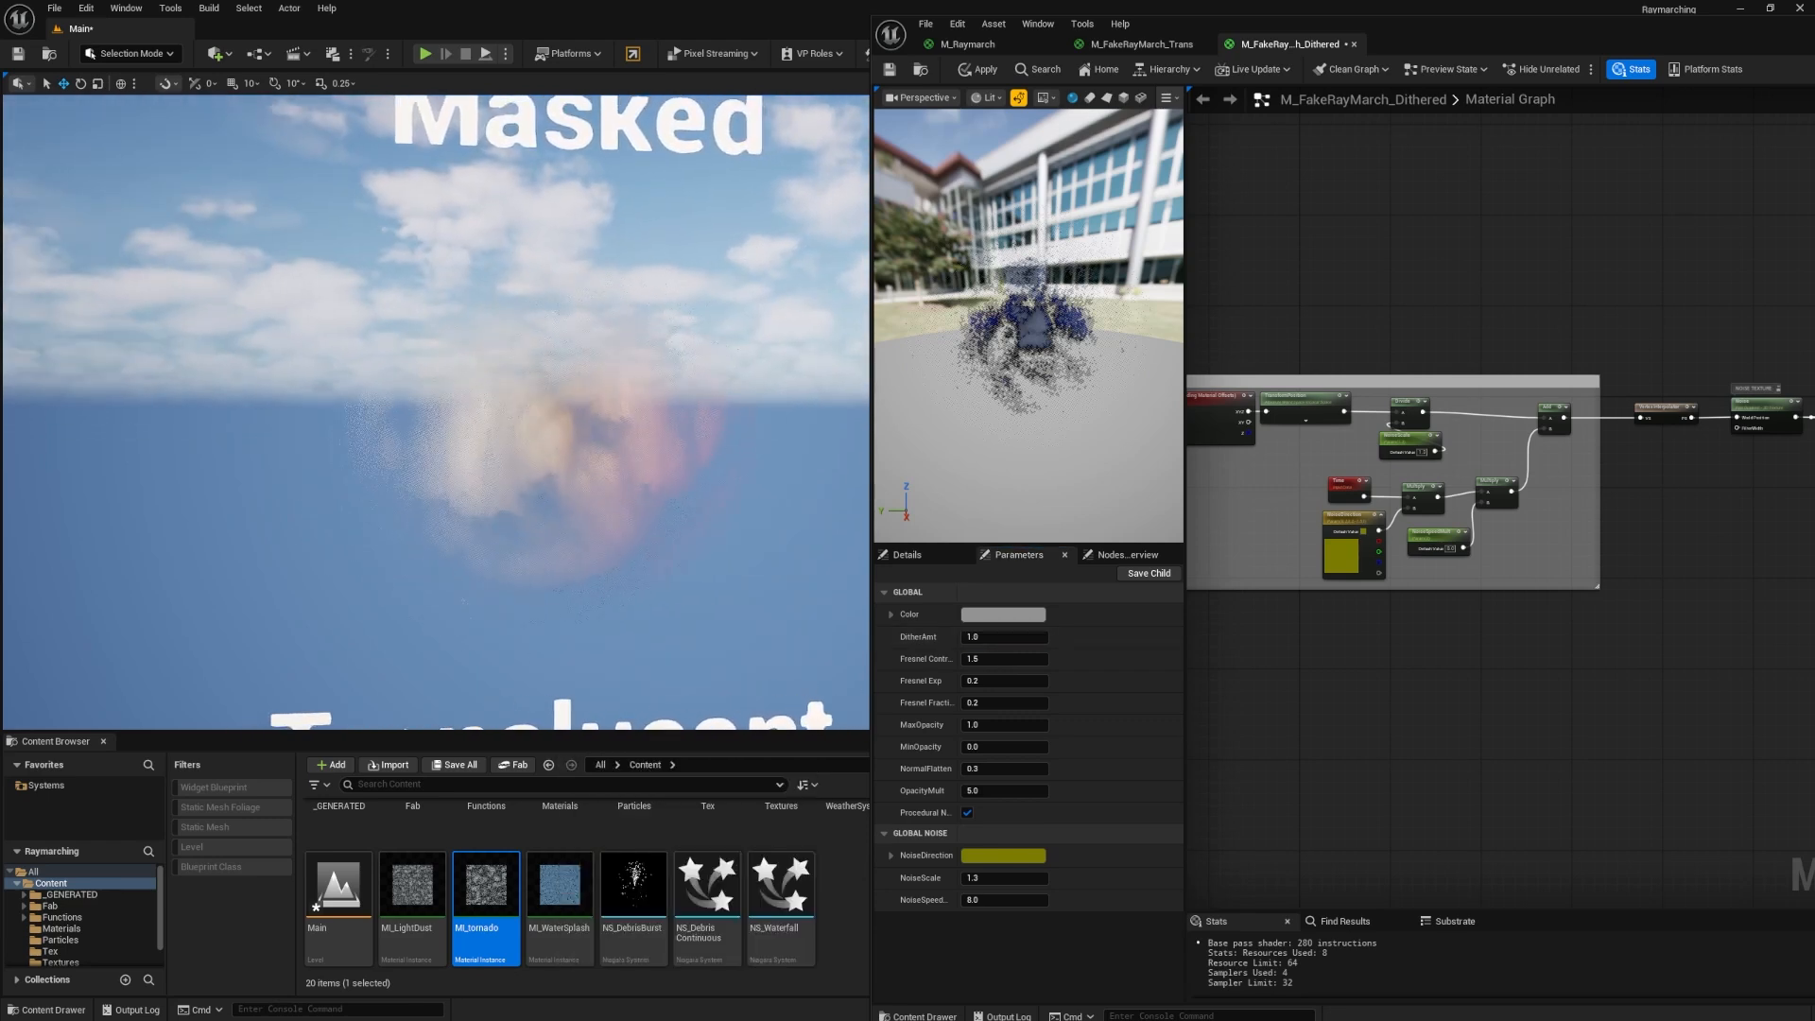
# Set the dithered material's DitherAmt to 0.2.
pyautogui.click(1006, 643)
pyautogui.press('BackSpace')
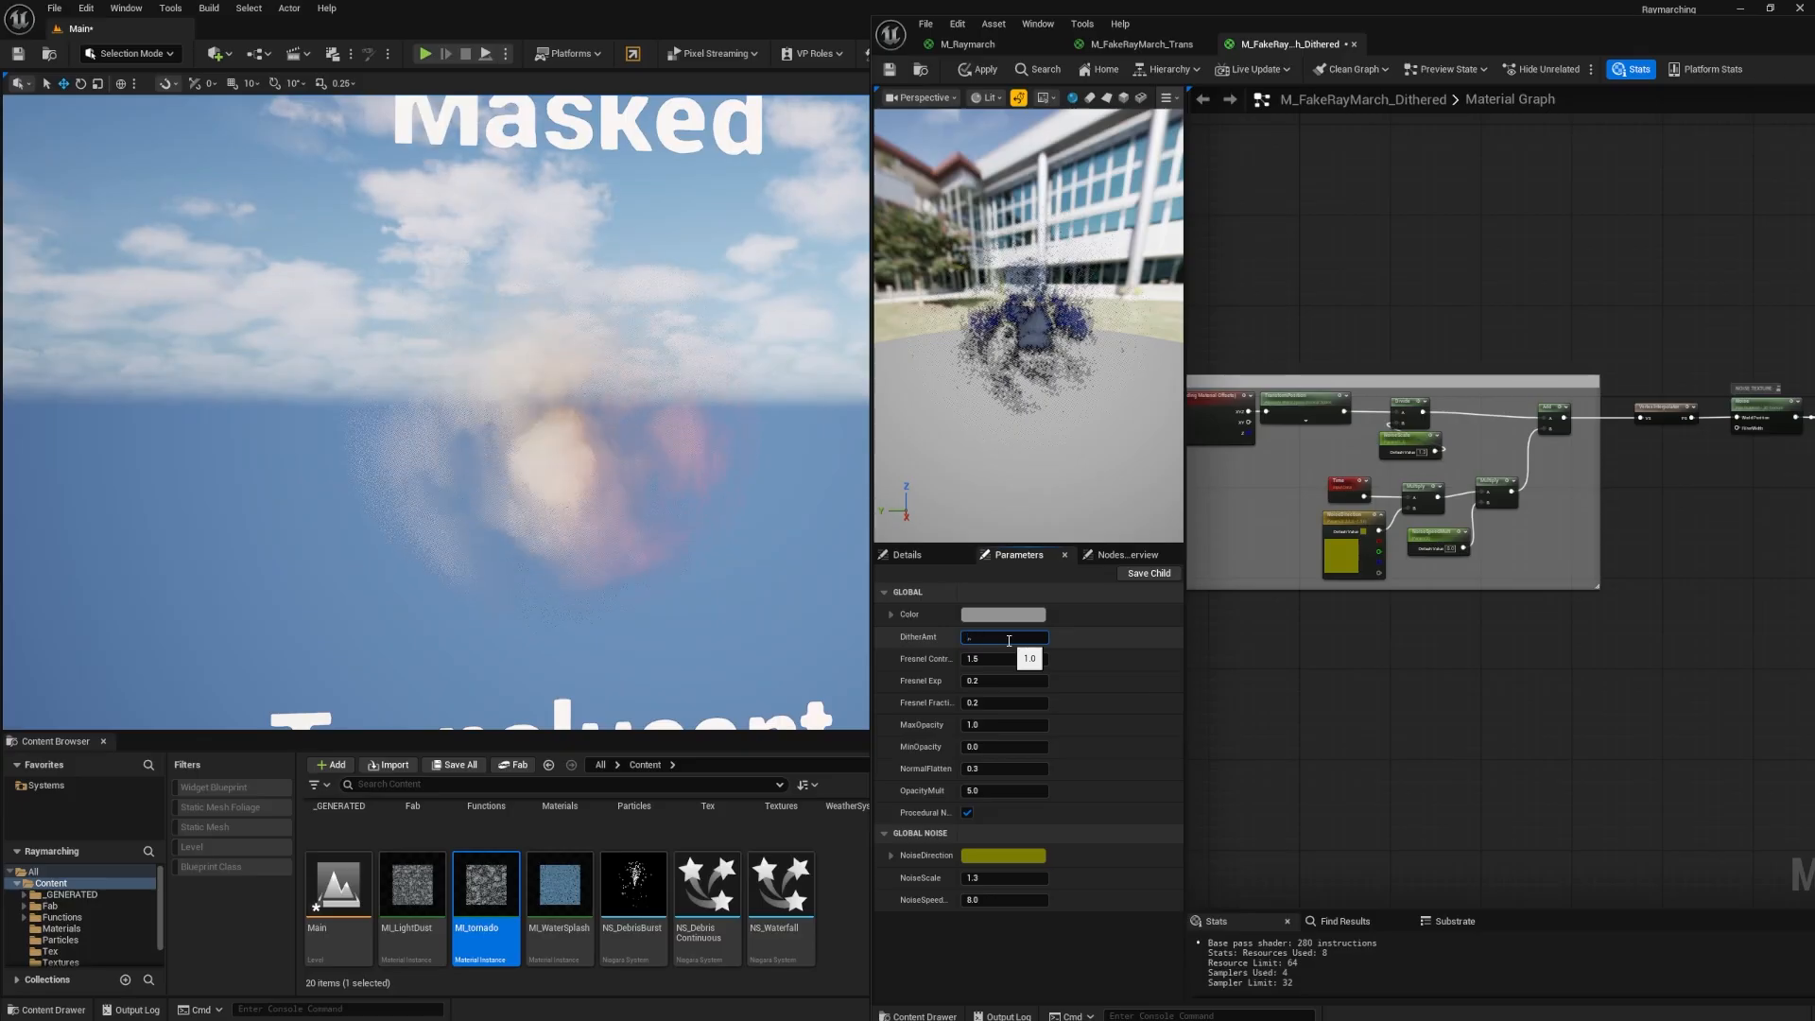
pyautogui.write('.2')
pyautogui.press('Return')
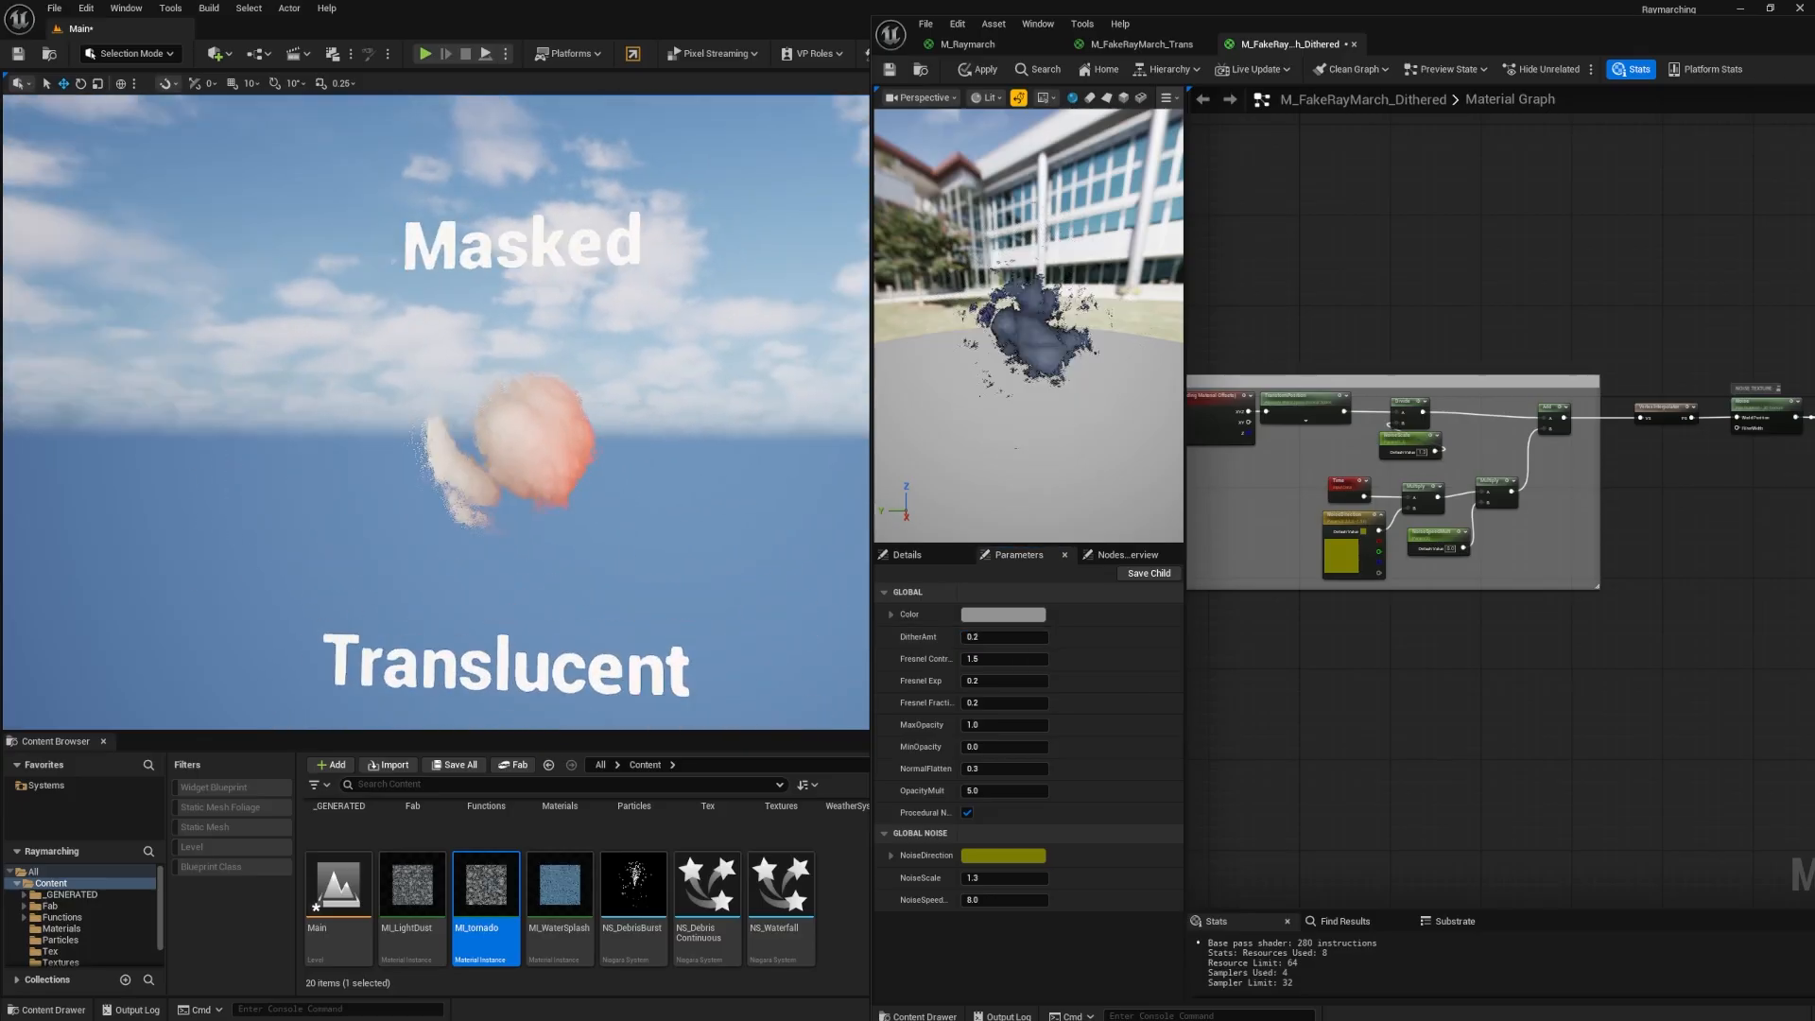
# Maximize the material editor, inspect the TransformPosition node in Noise UVs, and space out the Divide and NoiseScale nodes.
pyautogui.doubleClick(1447, 36)
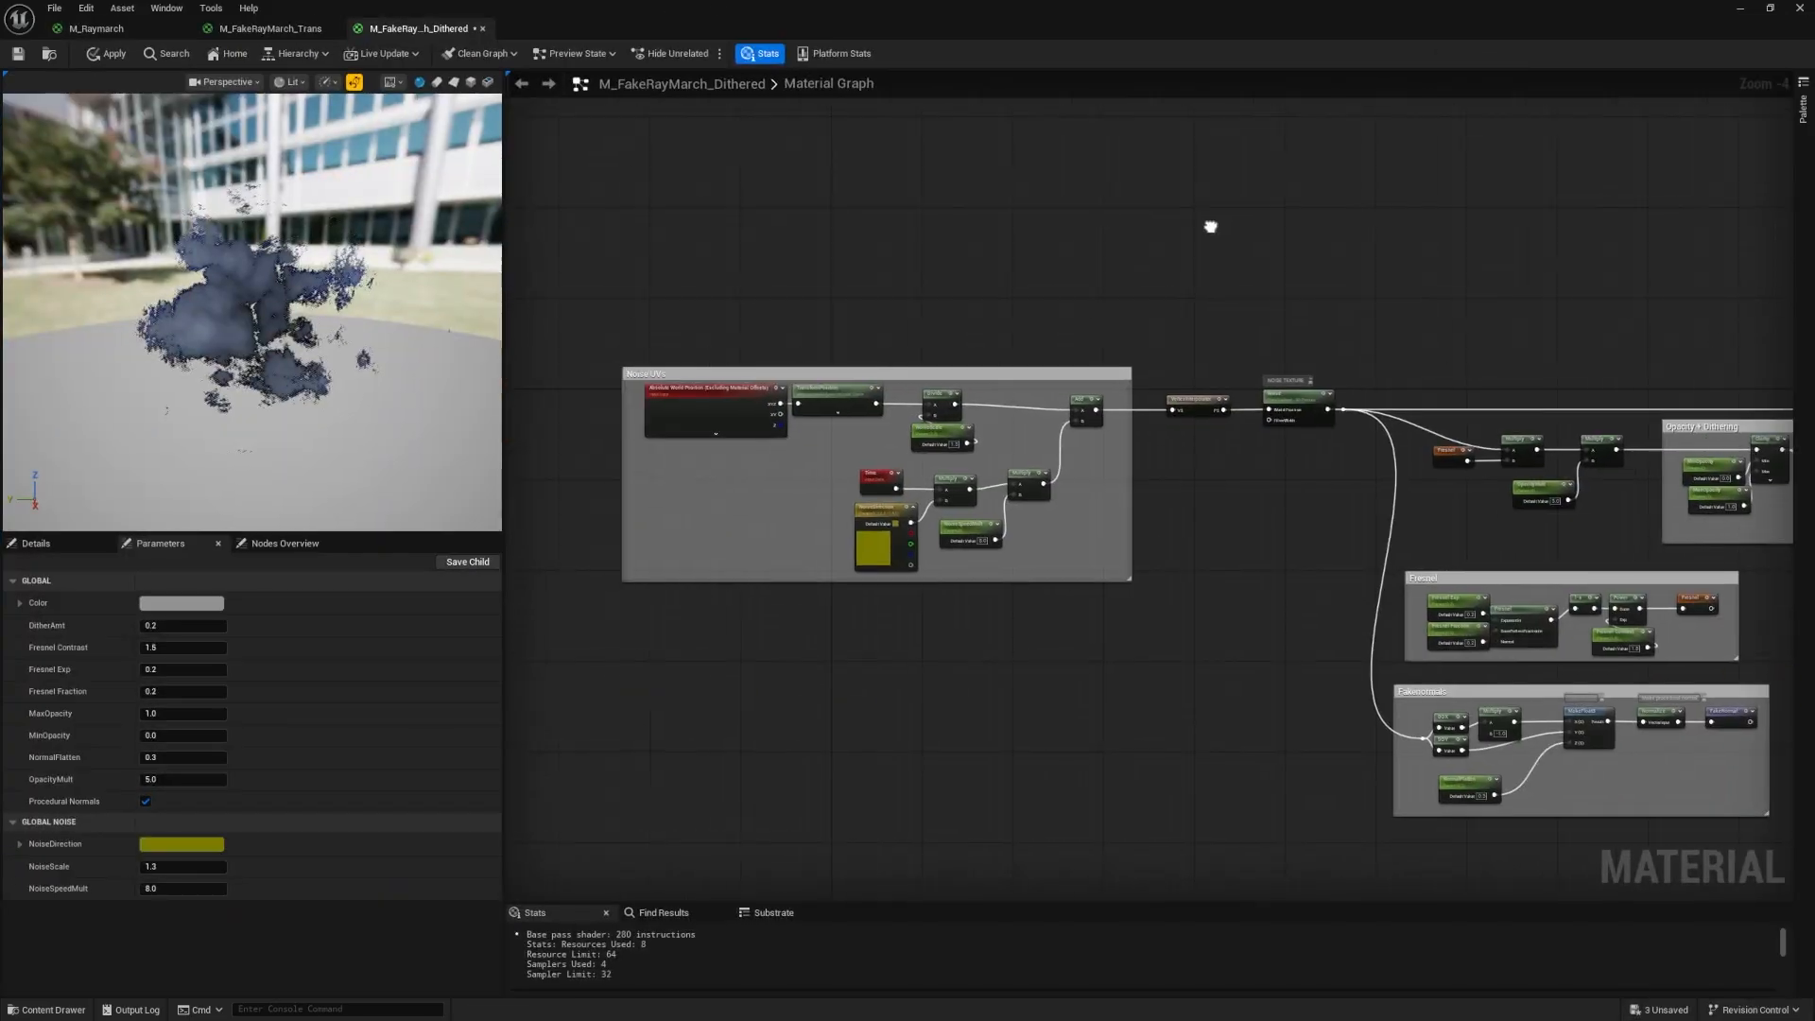
pyautogui.moveTo(809, 305); pyautogui.dragTo(855, 190, button='right')
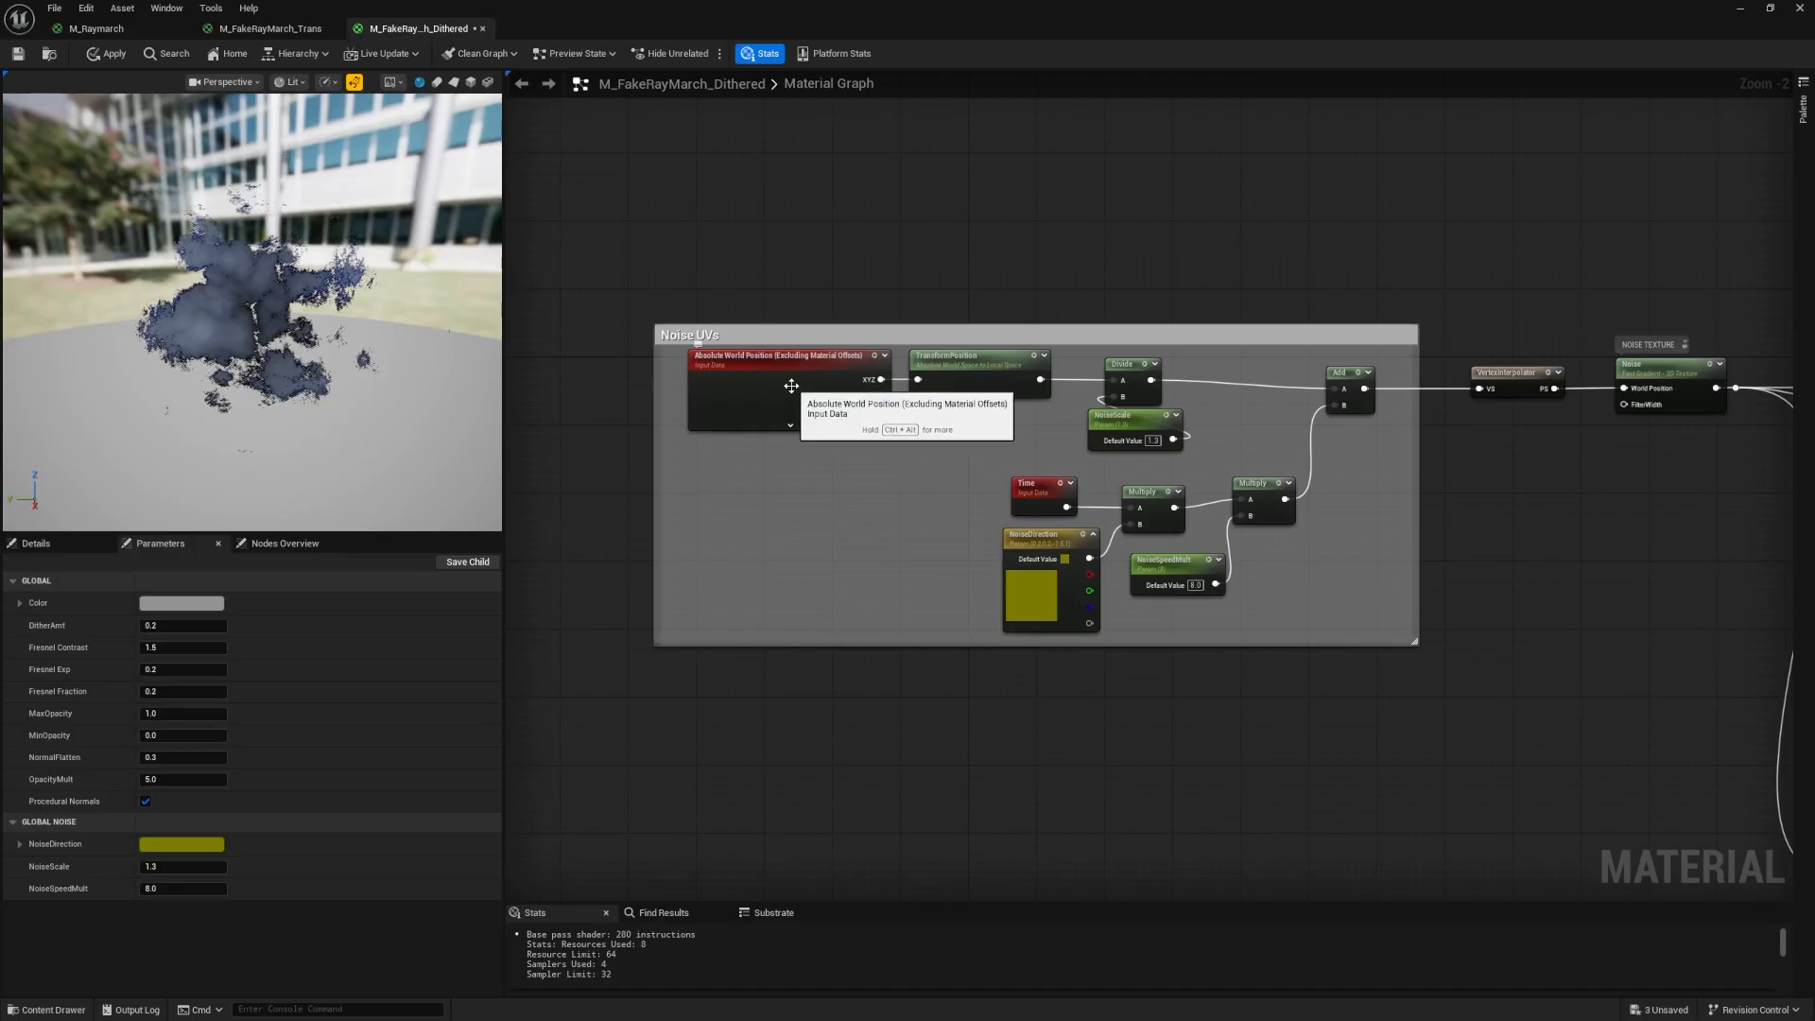
pyautogui.click(974, 358)
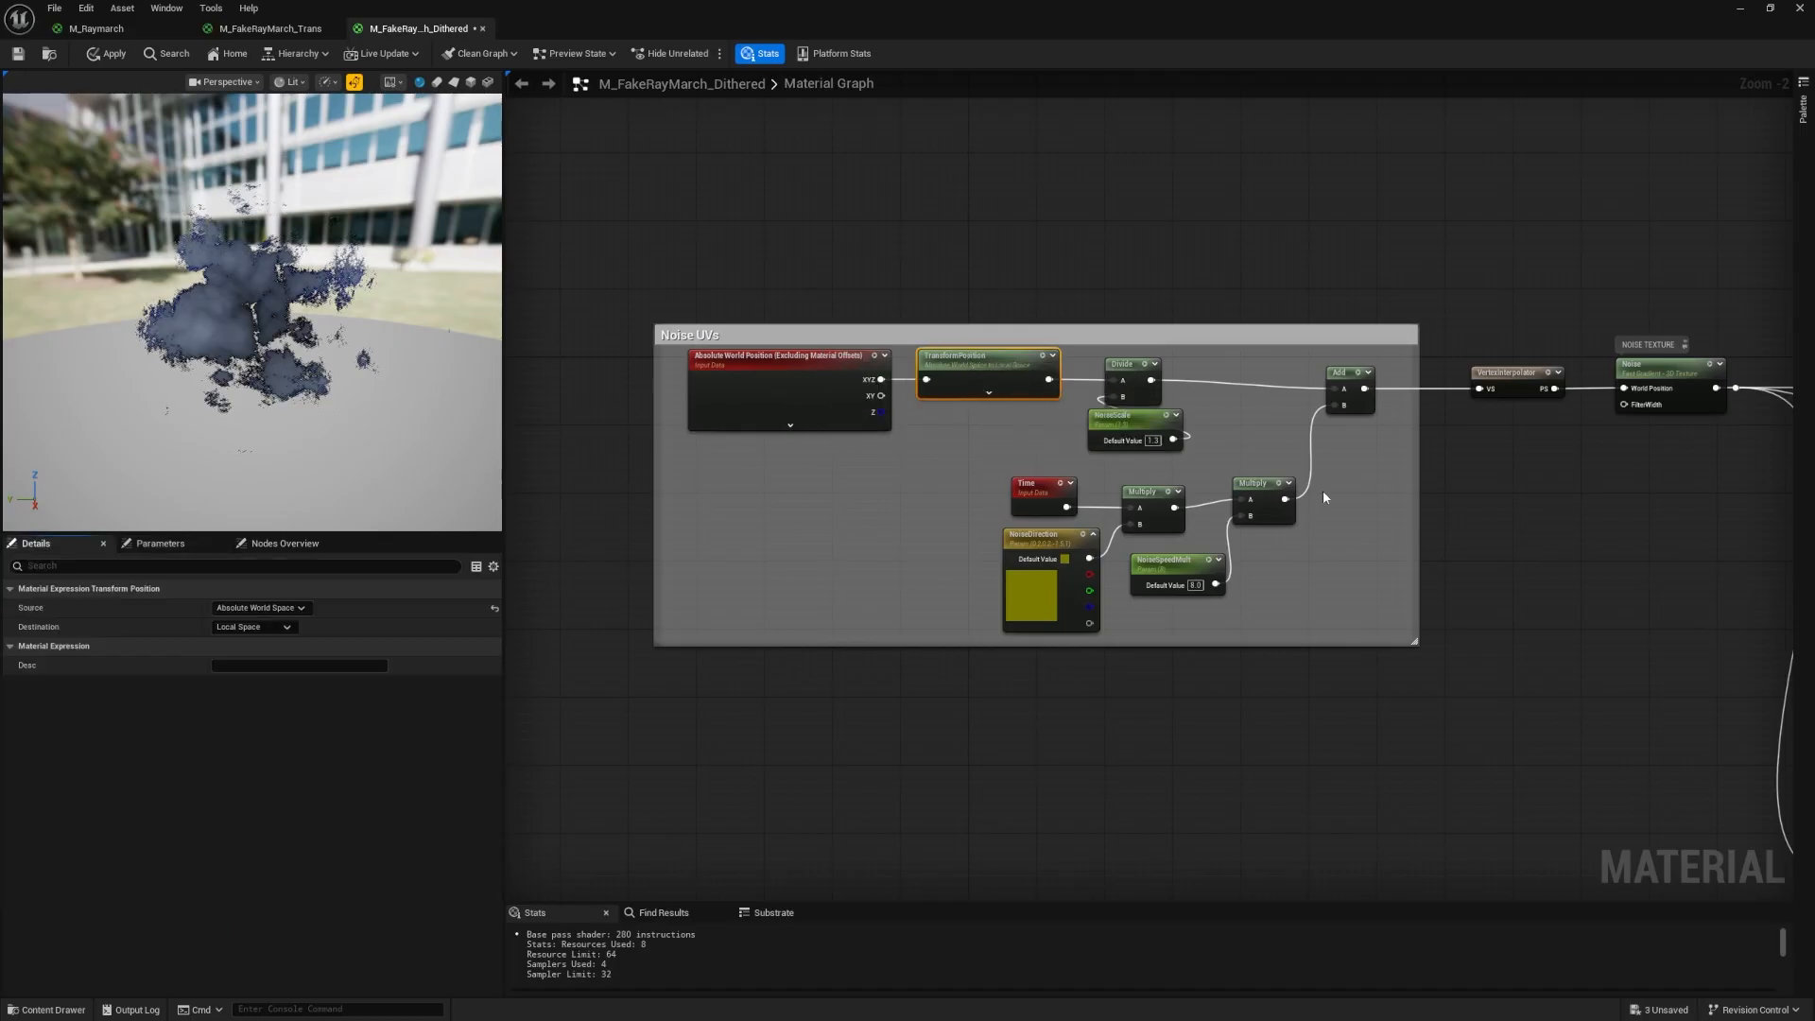
pyautogui.moveTo(1122, 380); pyautogui.dragTo(1127, 435)
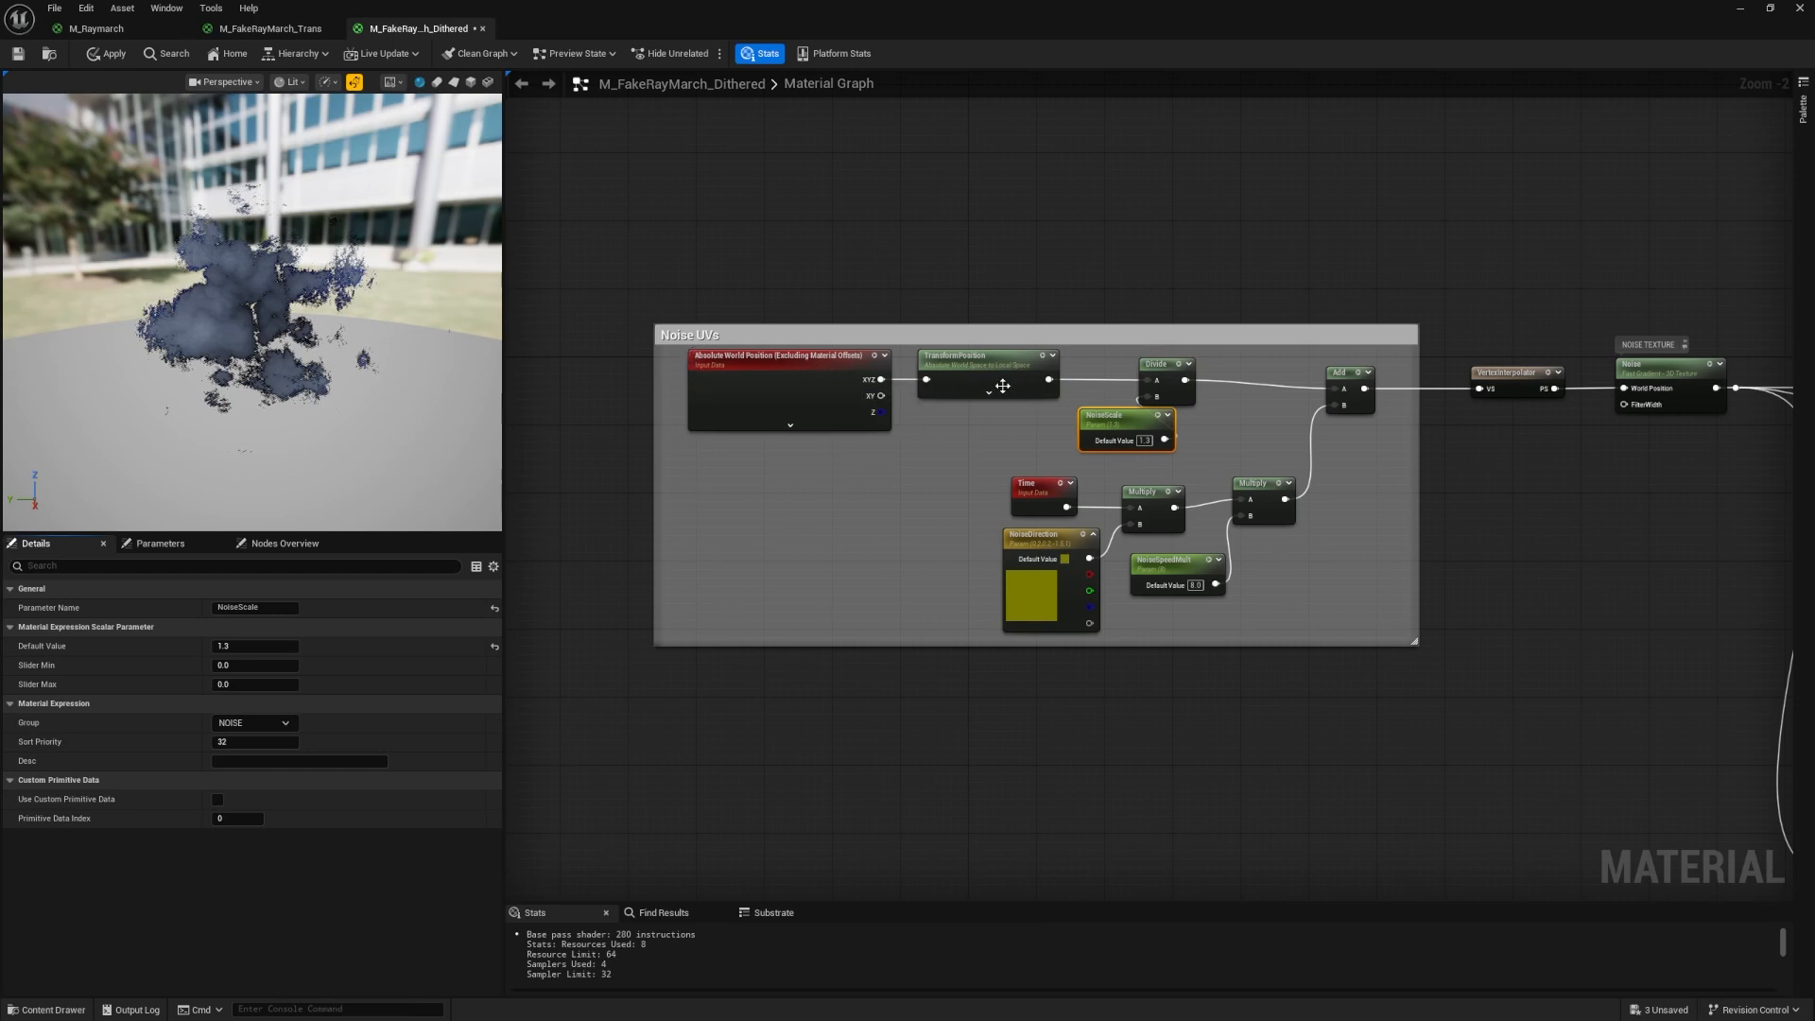
pyautogui.moveTo(1127, 414)
pyautogui.mouseDown()
pyautogui.moveTo(1080, 416)
pyautogui.moveTo(1099, 416)
pyautogui.mouseUp()
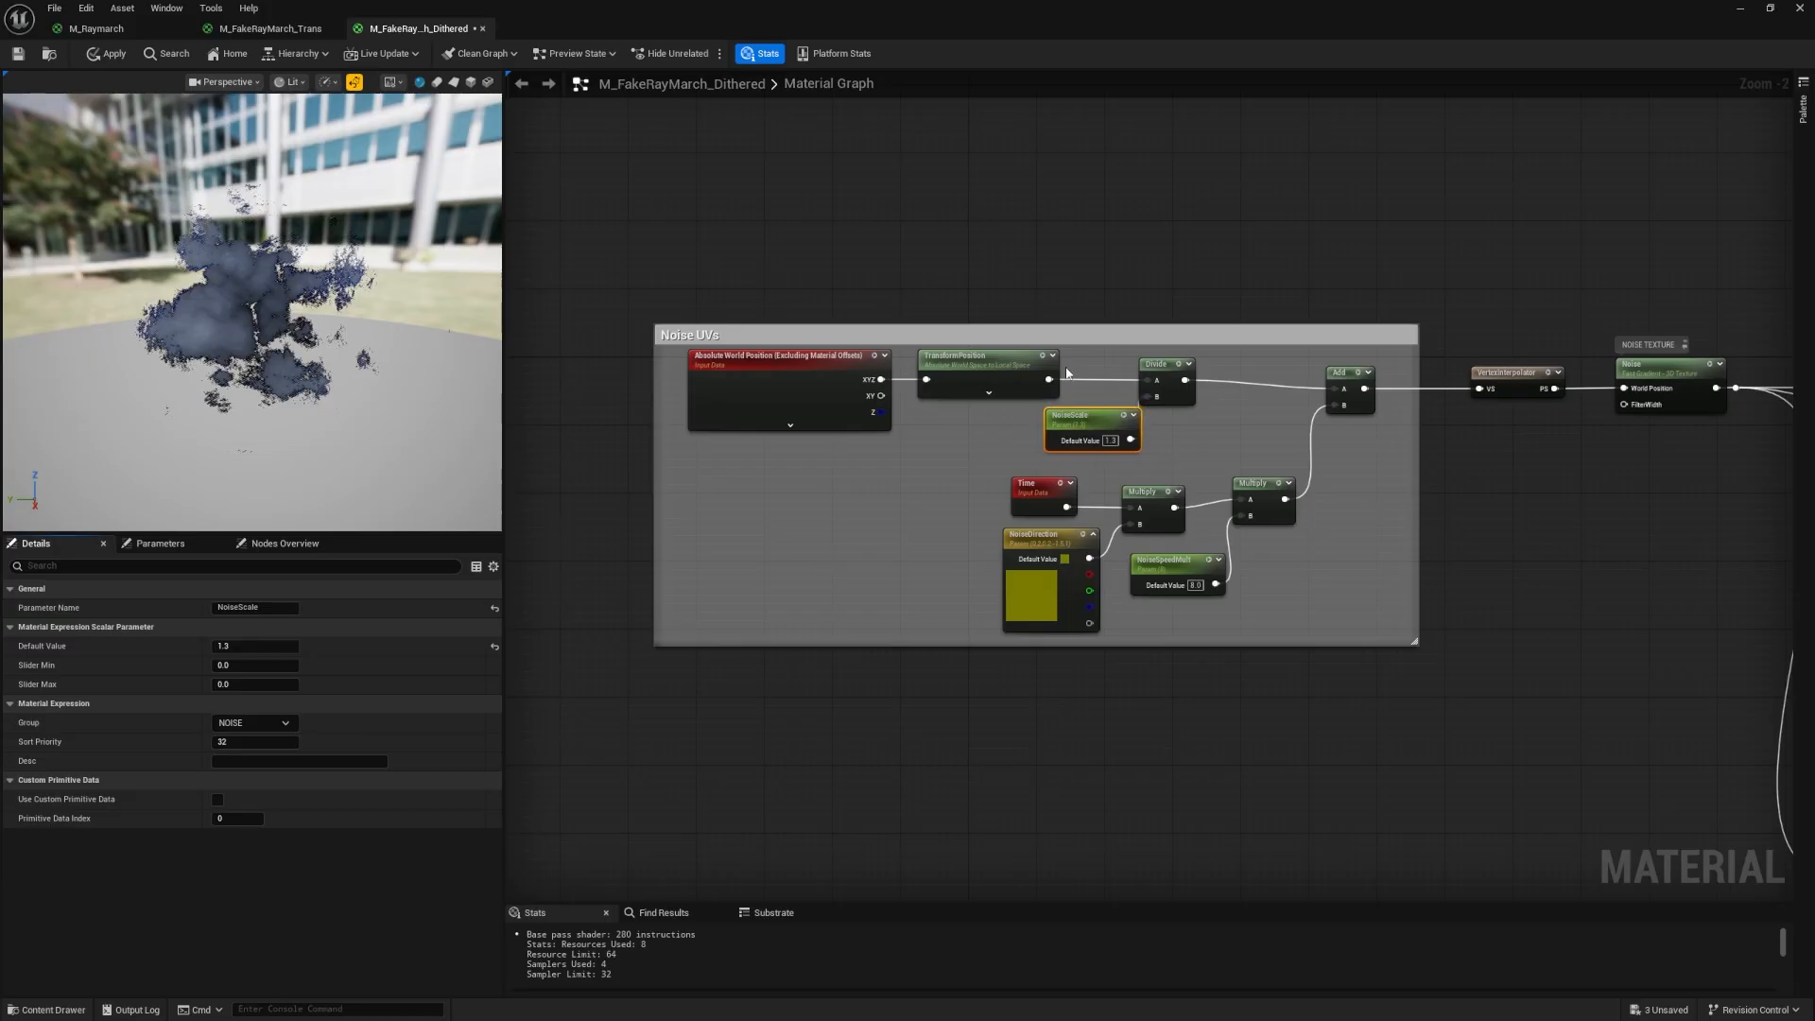
# Restore the floating editor window and try a NoiseScale default value of 2 on the Masked cloud.
pyautogui.click(1770, 9)
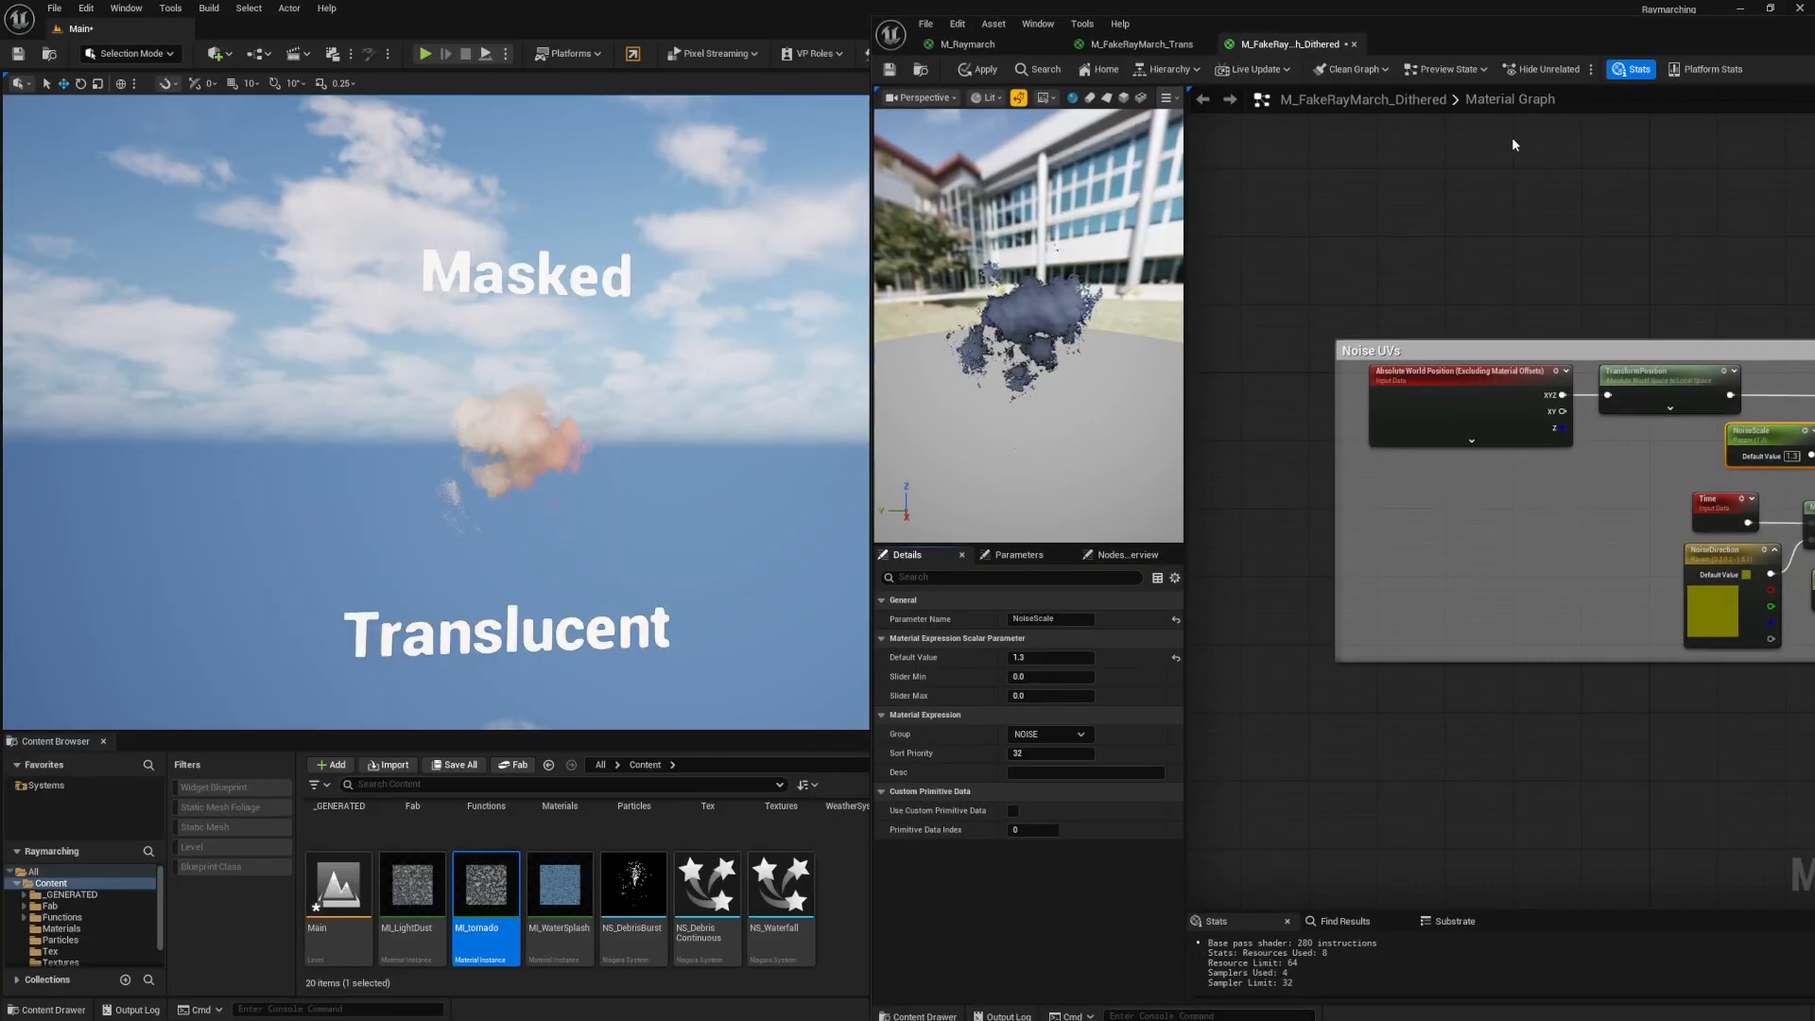
pyautogui.click(1727, 456)
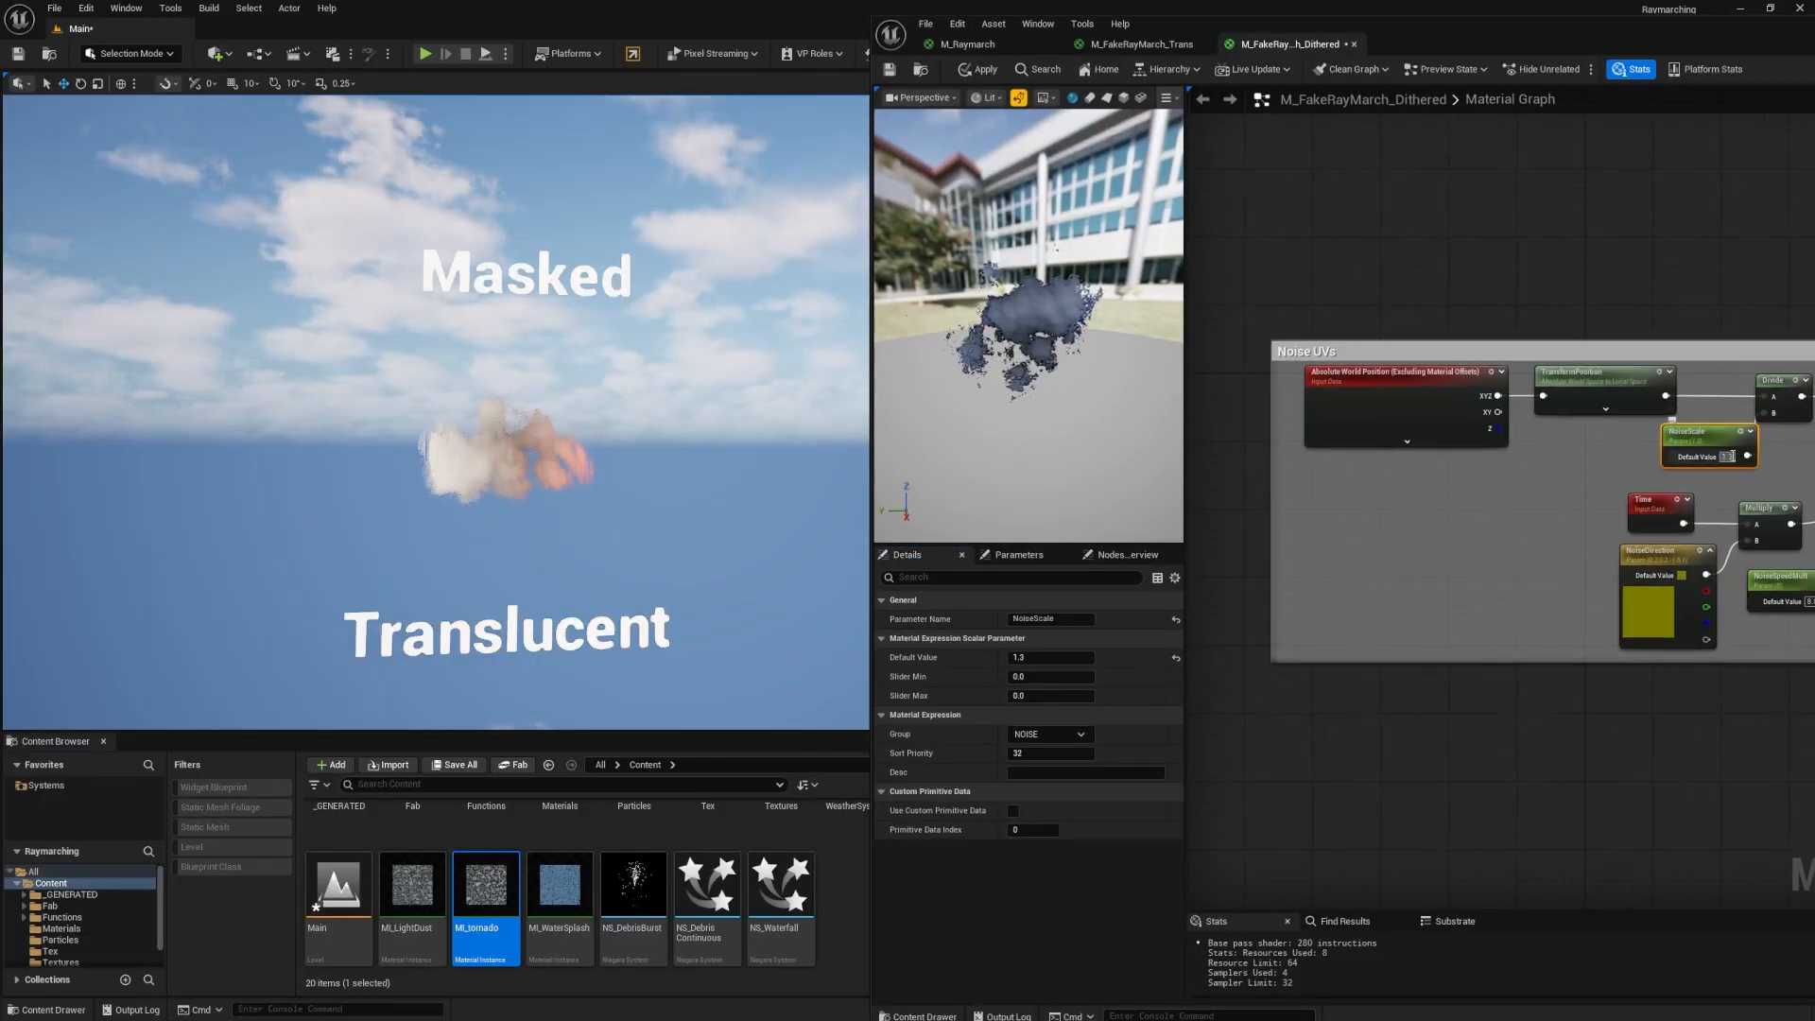
pyautogui.write('2')
pyautogui.press('Return')
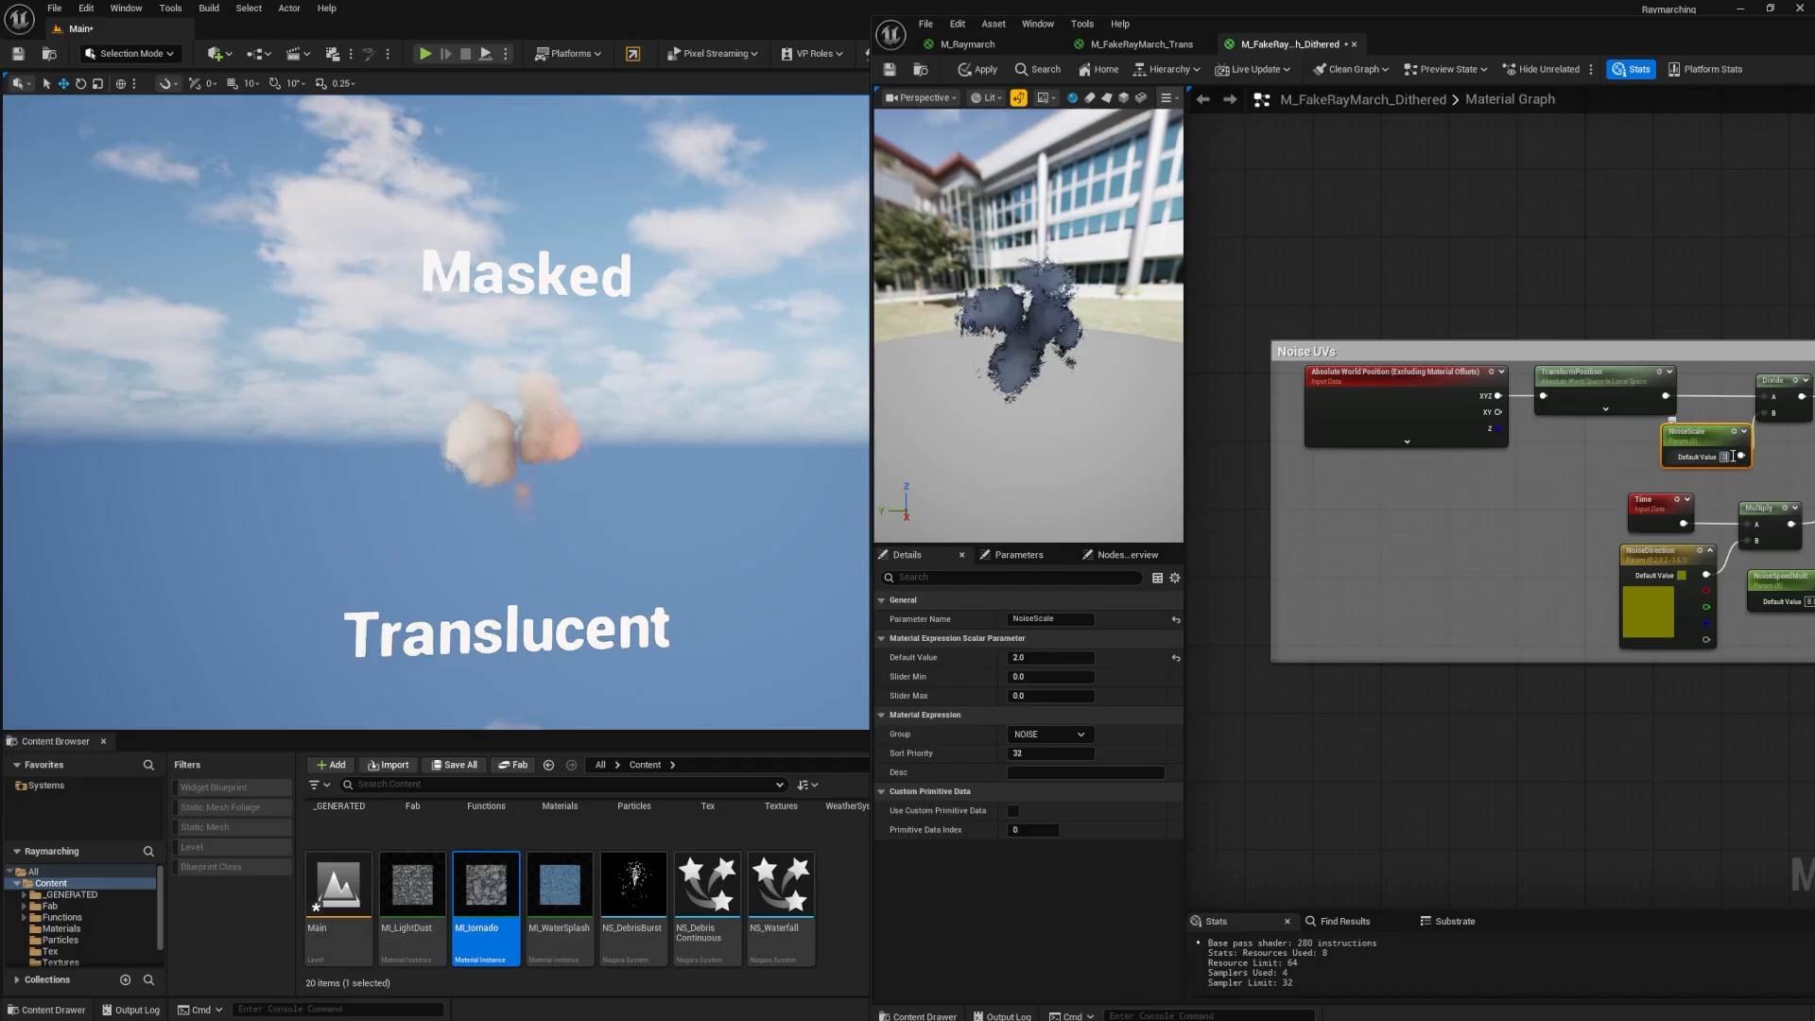
pyautogui.write('3')
pyautogui.press('Return')
pyautogui.write('1')
pyautogui.press('Return')
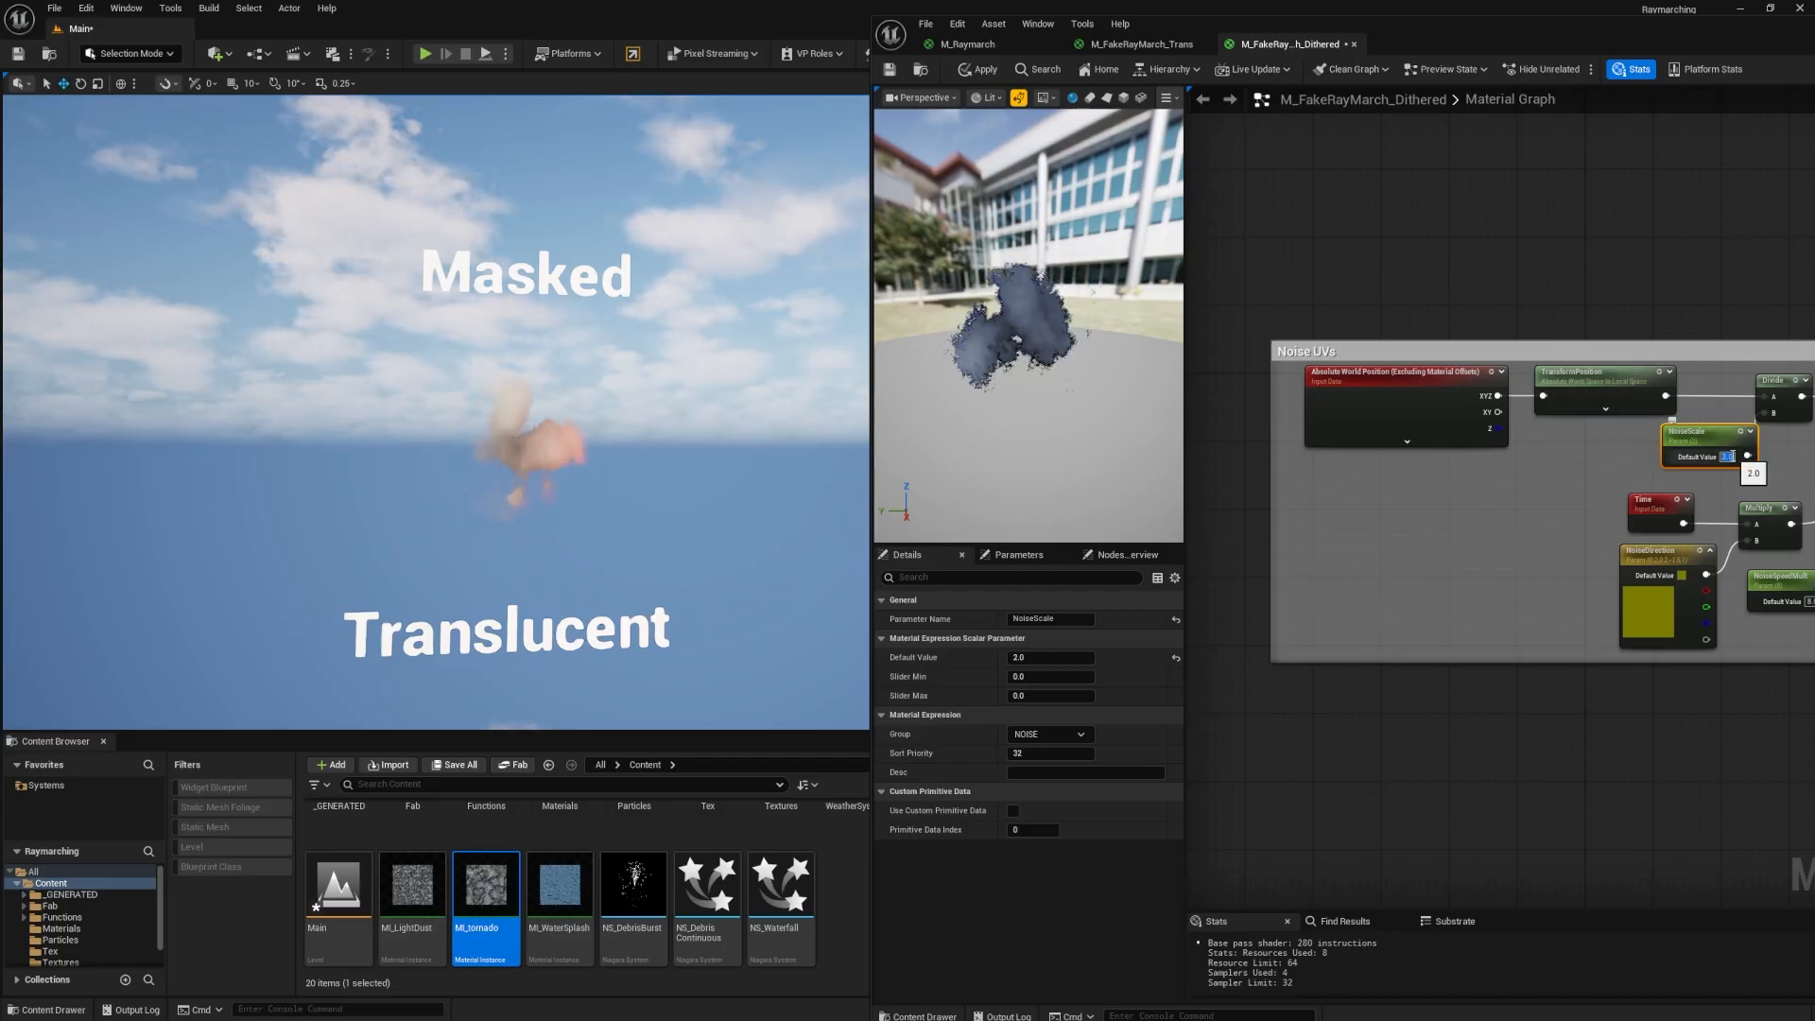
# Try a NoiseScale default value of 0.2 and compare the Masked cloud's noise detail.
pyautogui.write('0.2')
pyautogui.press('Return')
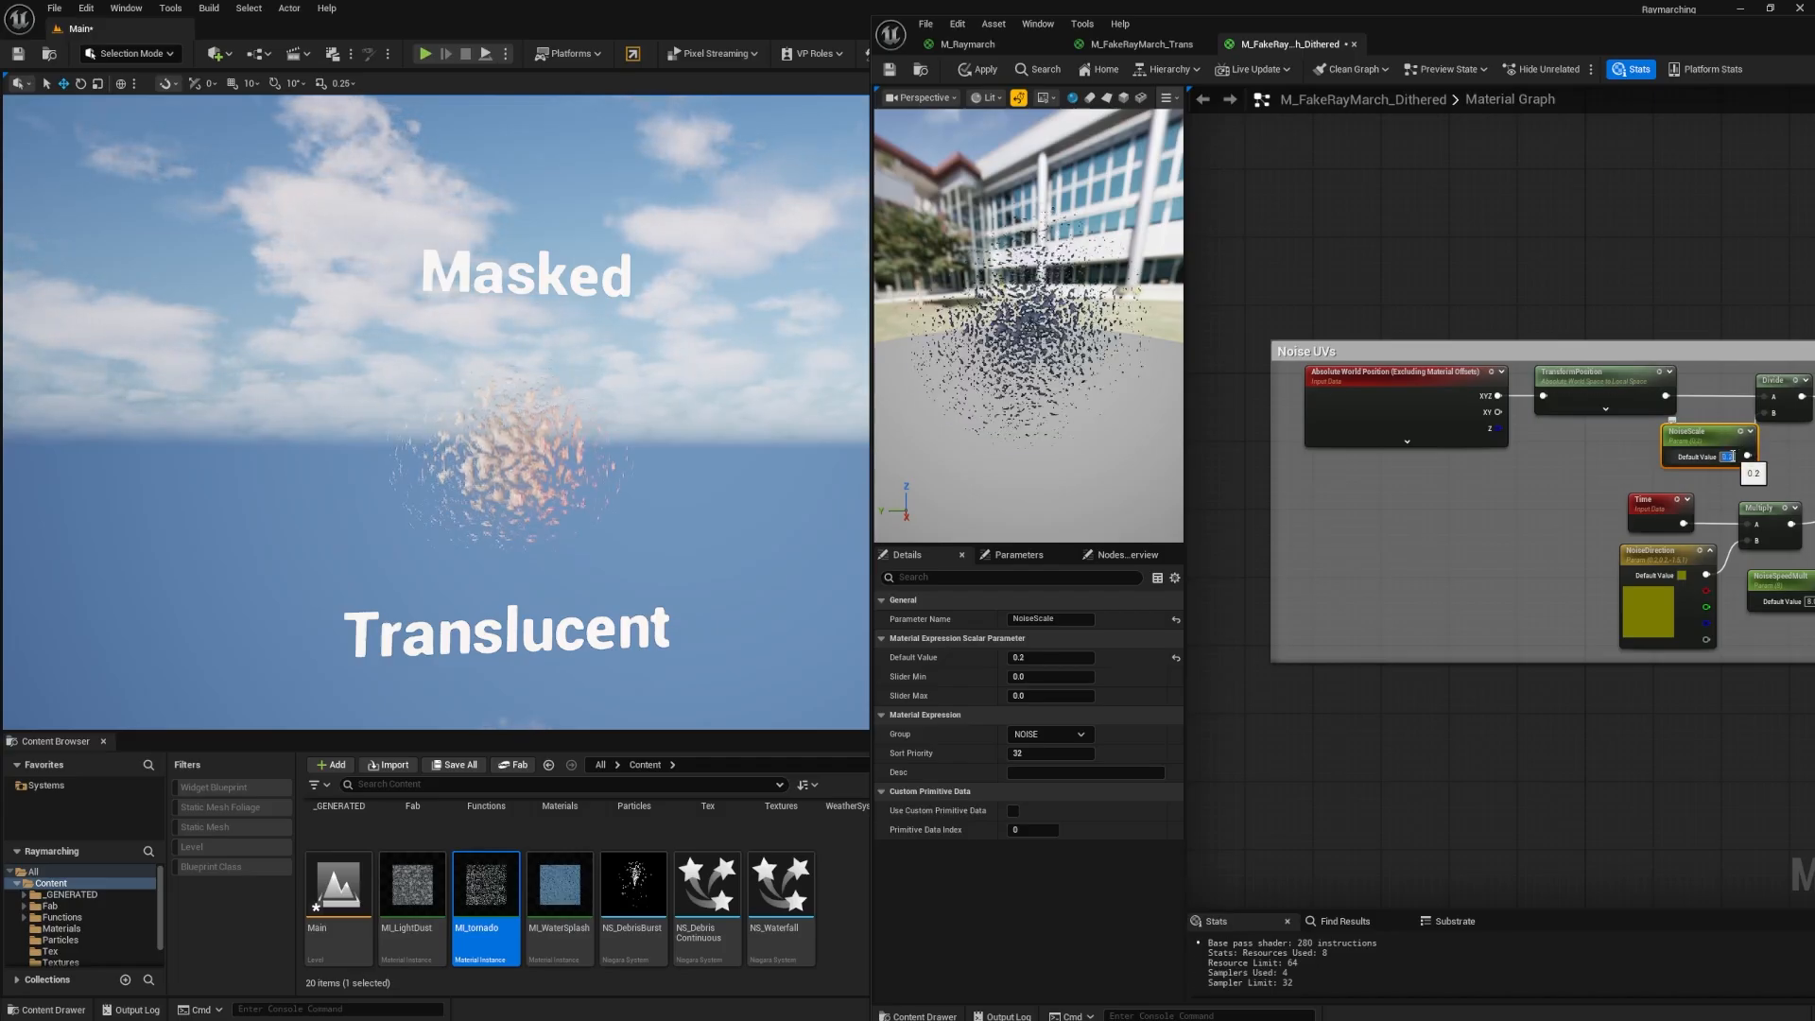
pyautogui.write('1')
pyautogui.press('Return')
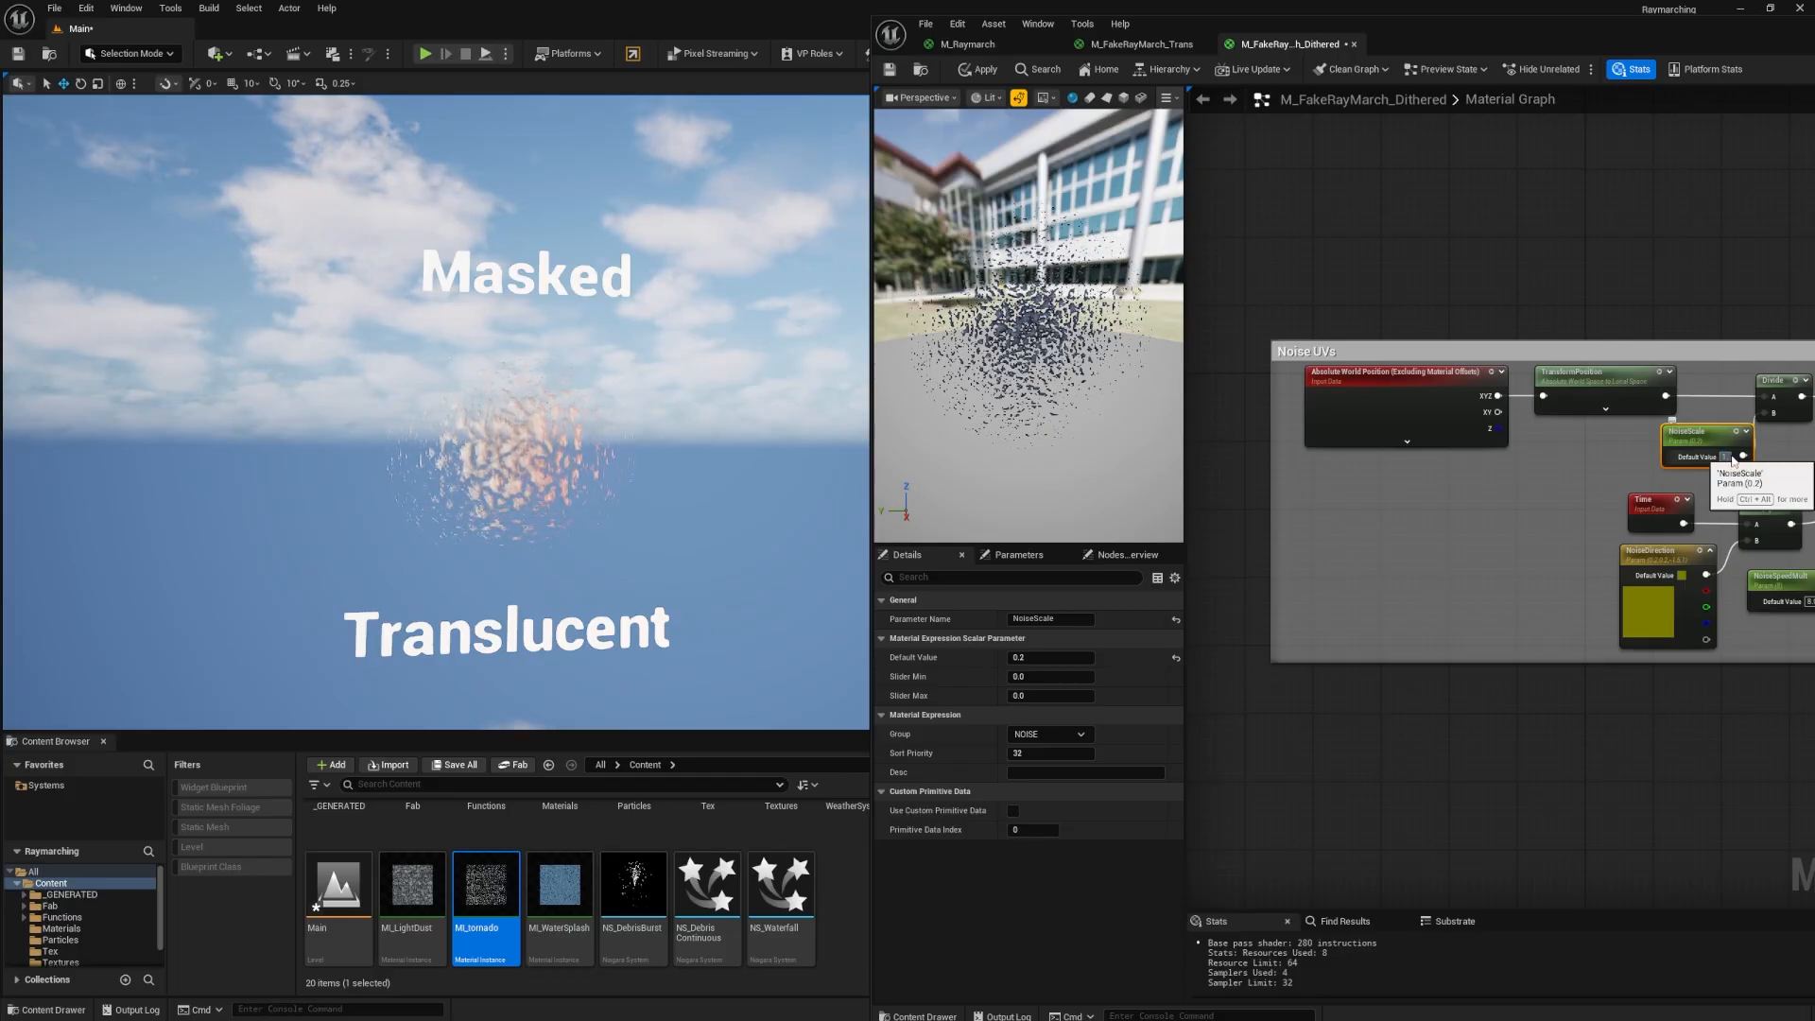
# Try NoiseScale at 2 once more, then settle its default value at 1.
pyautogui.write('2')
pyautogui.press('Return')
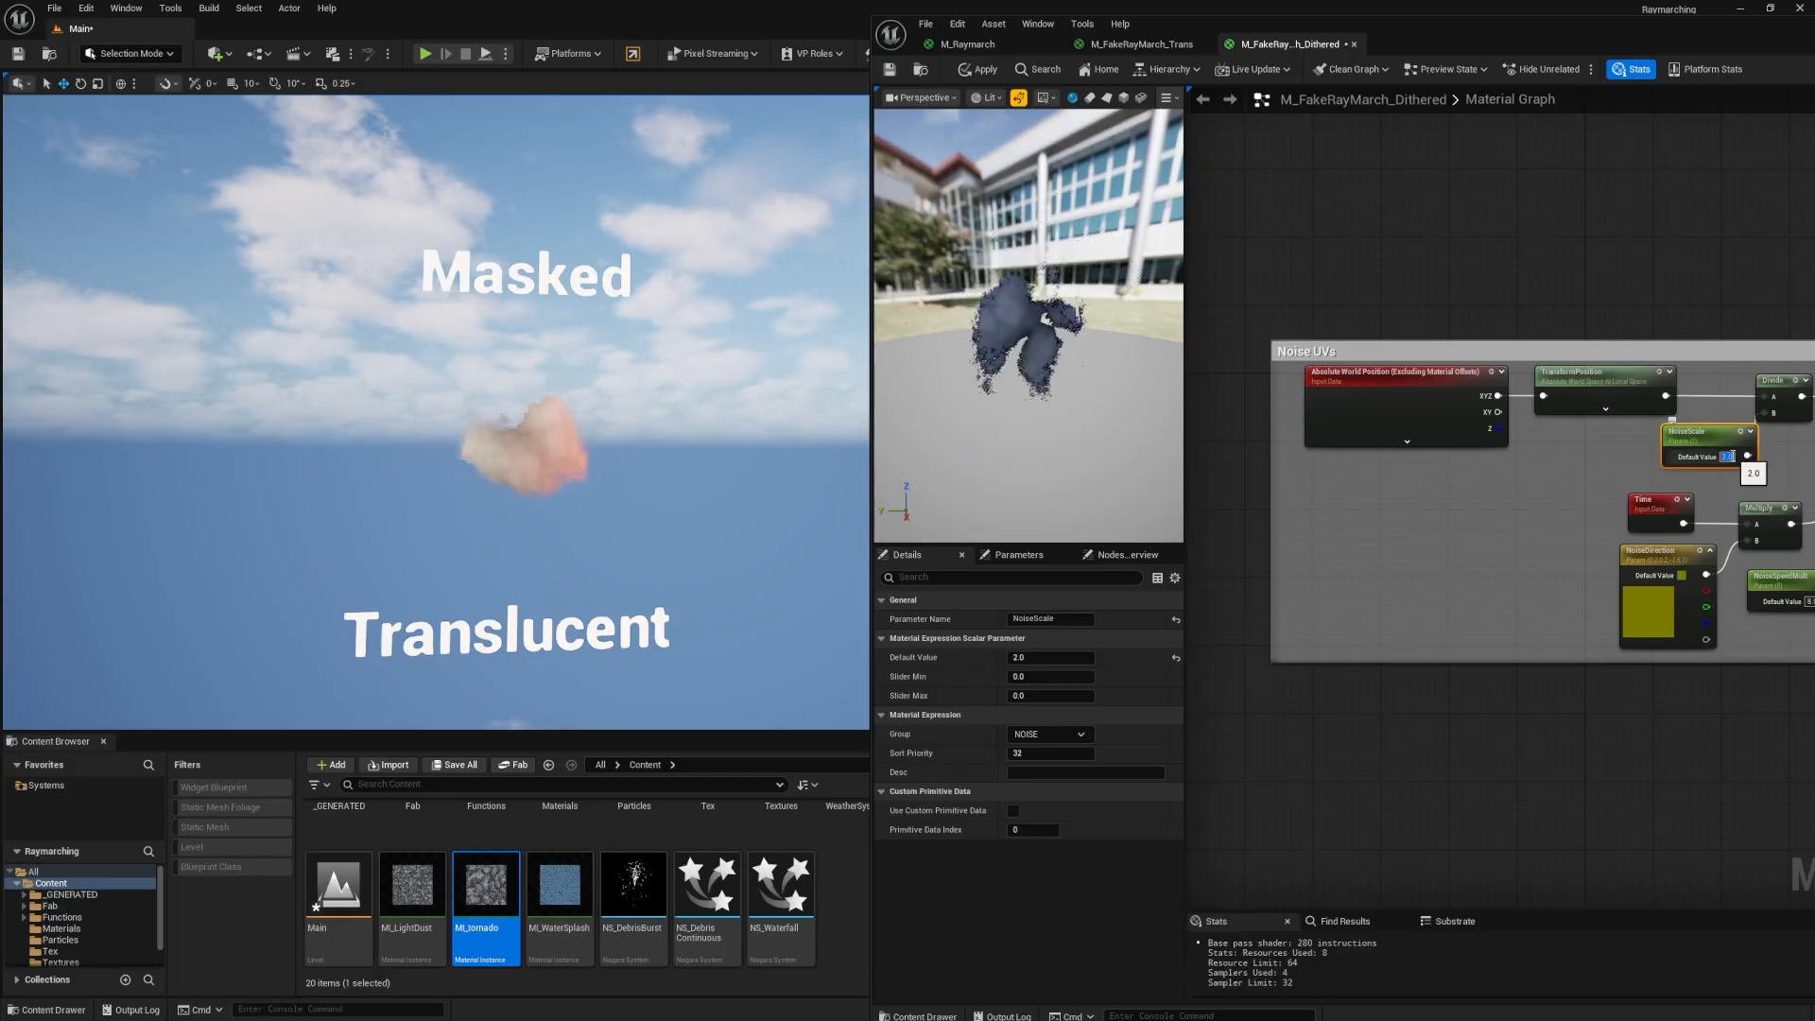
pyautogui.write('1')
pyautogui.press('Return')
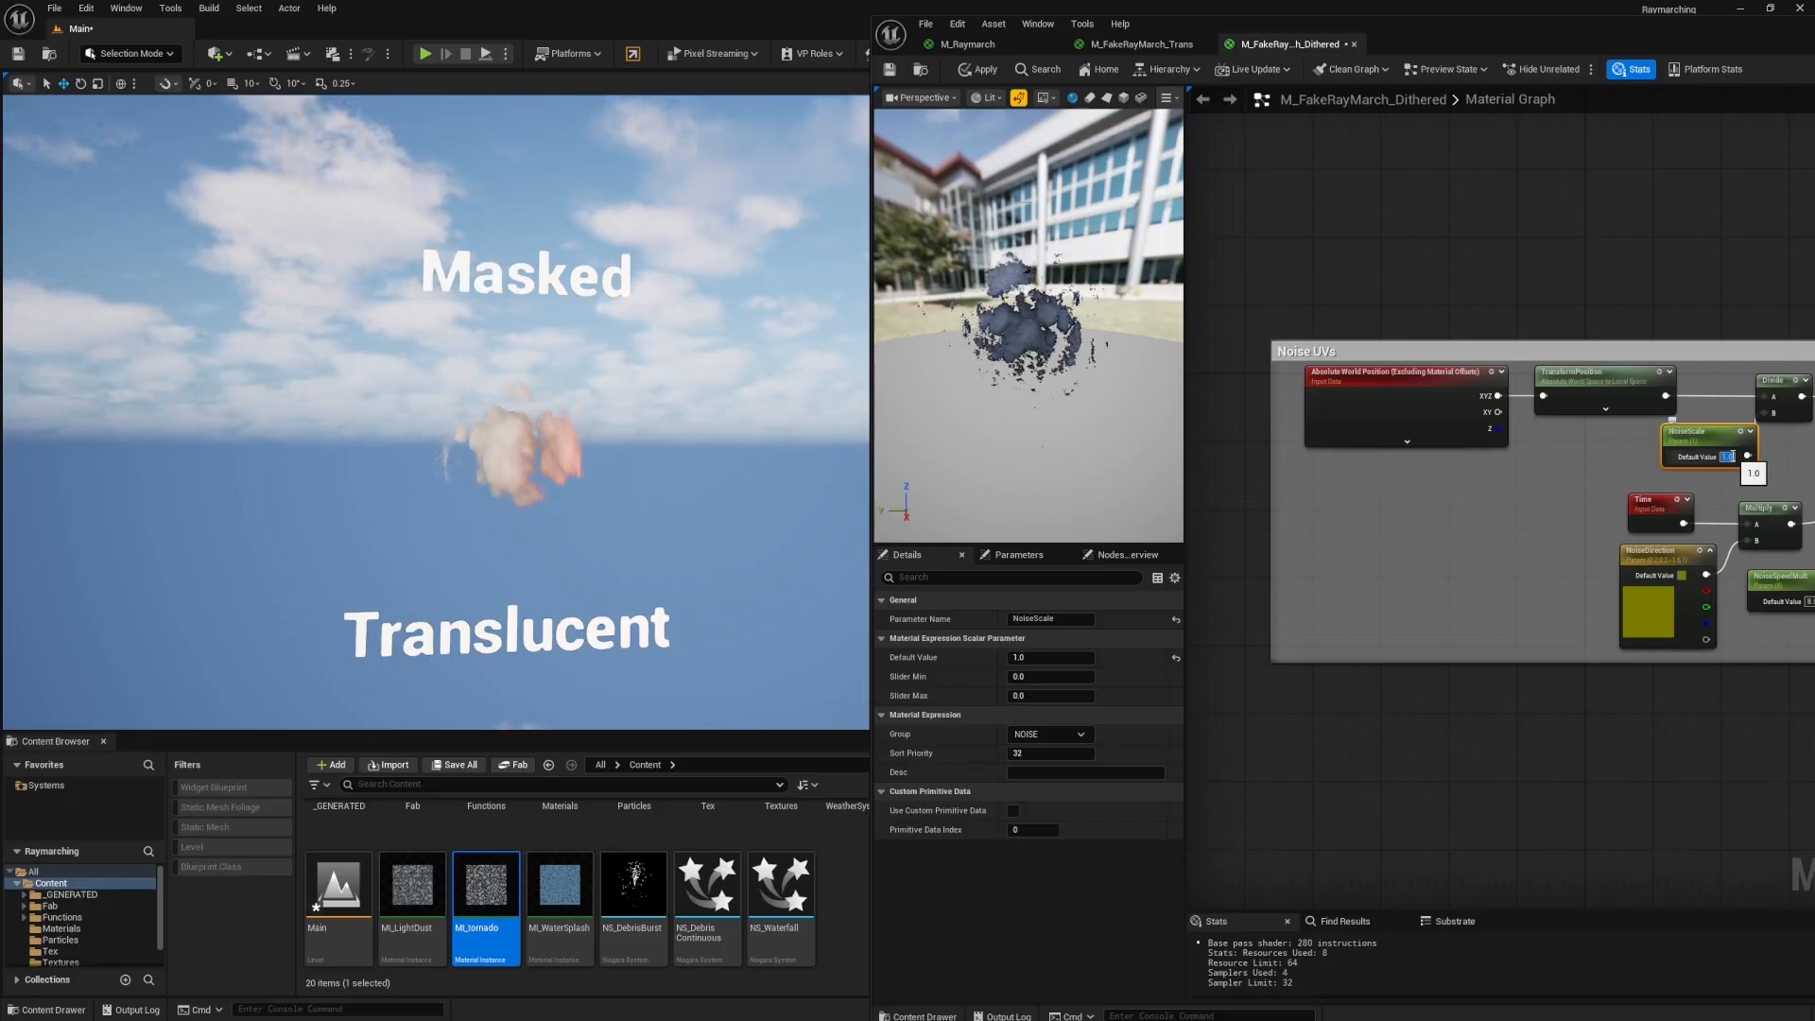
# Maximize the material editor and examine the Time, NoiseDirection, Multiply and NoiseSpeedMult nodes that animate the Noise UVs.
pyautogui.doubleClick(1751, 23)
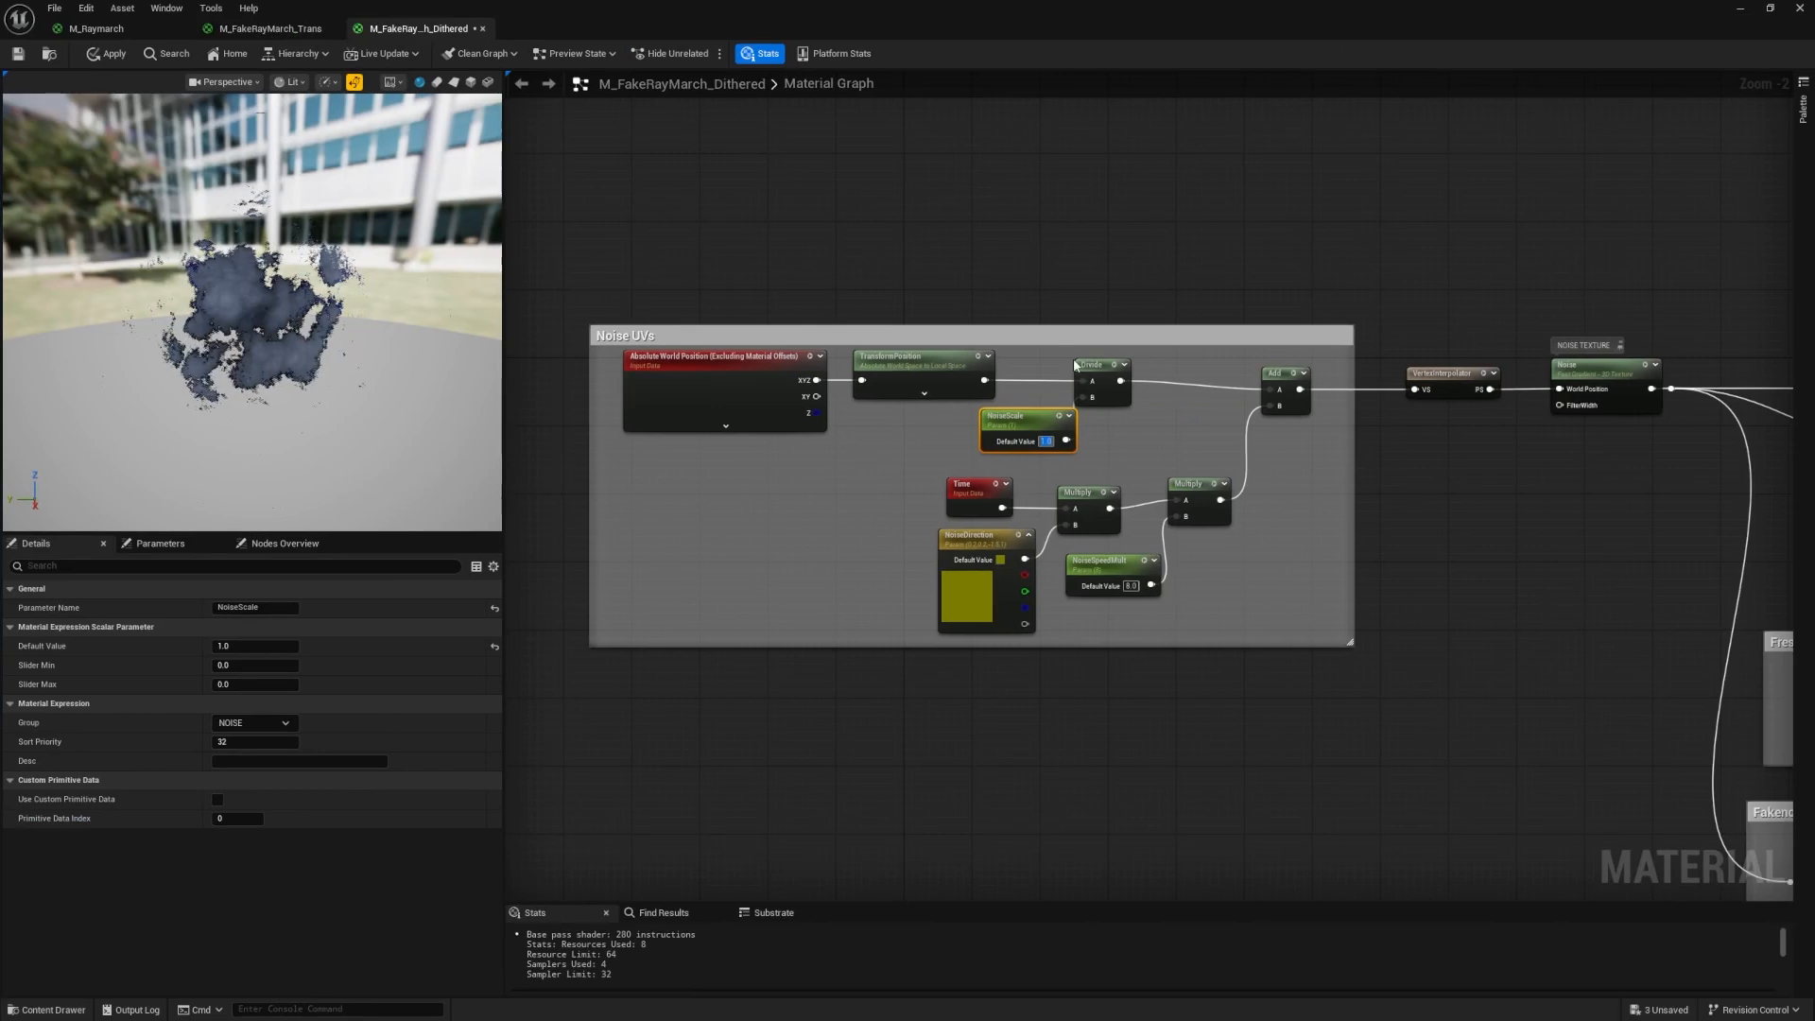
pyautogui.click(1166, 453)
pyautogui.moveTo(1089, 460); pyautogui.dragTo(966, 422, button='right')
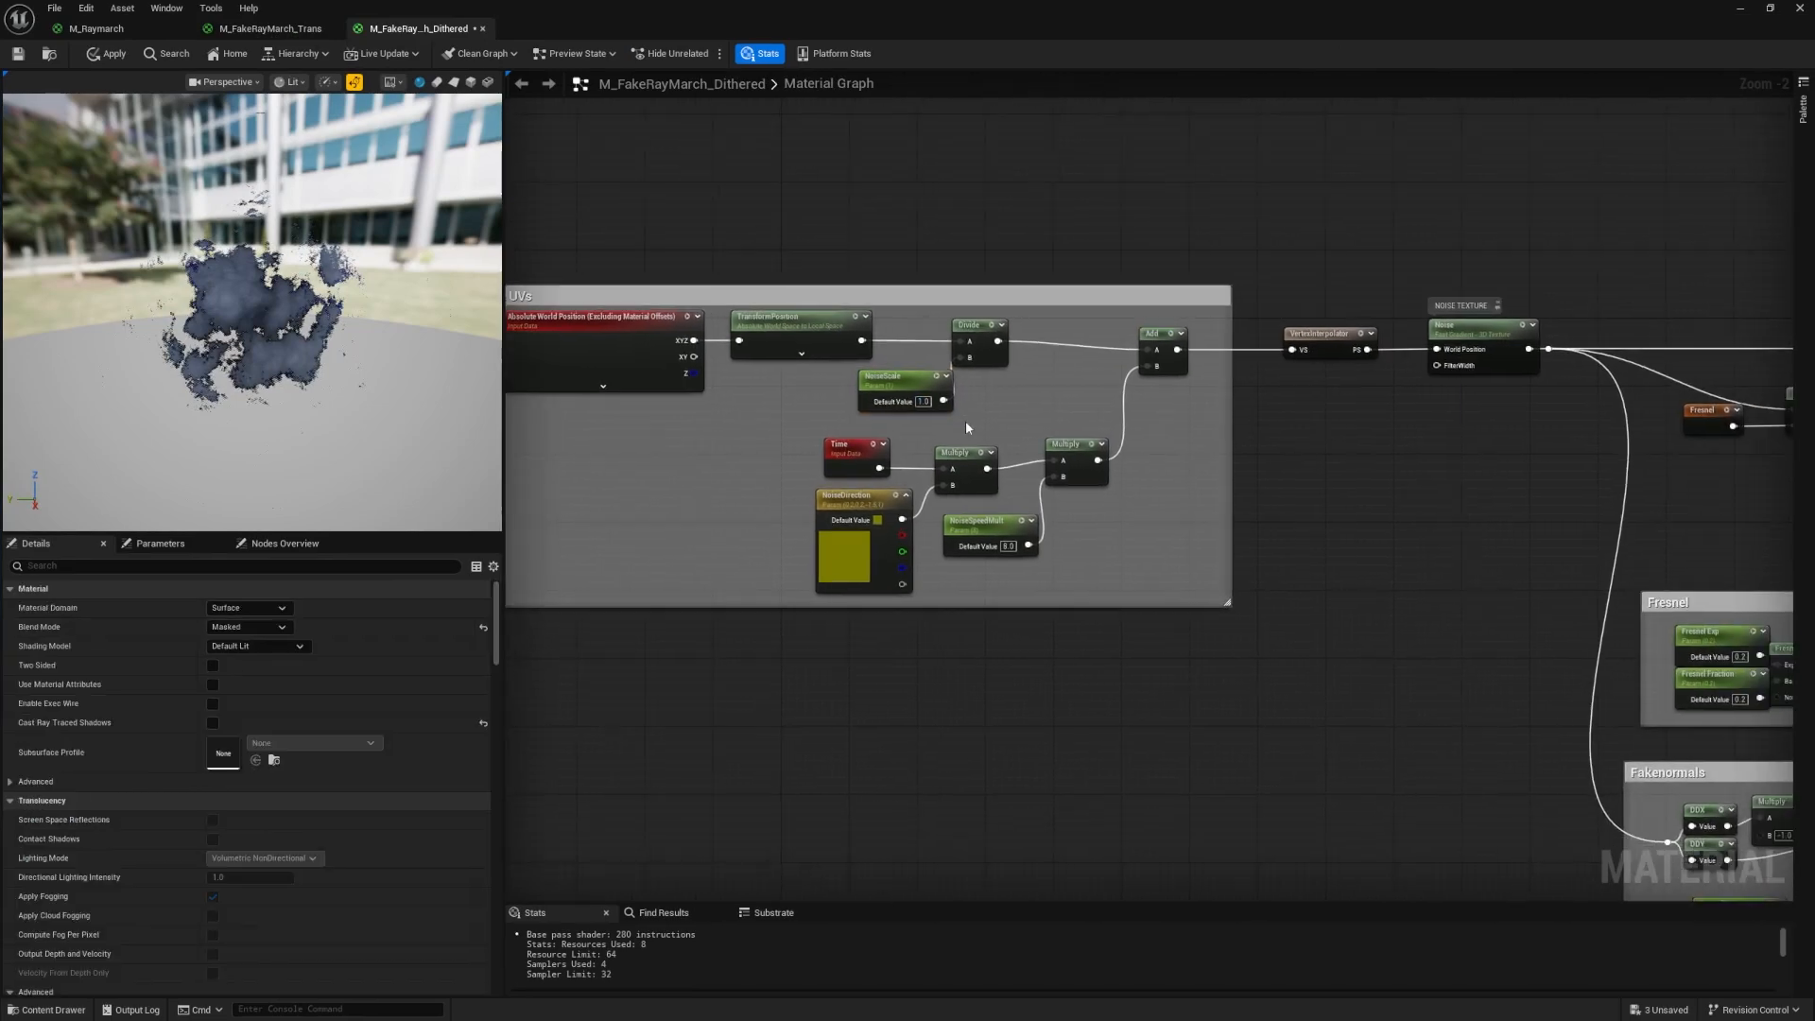
pyautogui.moveTo(798, 438); pyautogui.dragTo(861, 445, button='right')
pyautogui.click(911, 513)
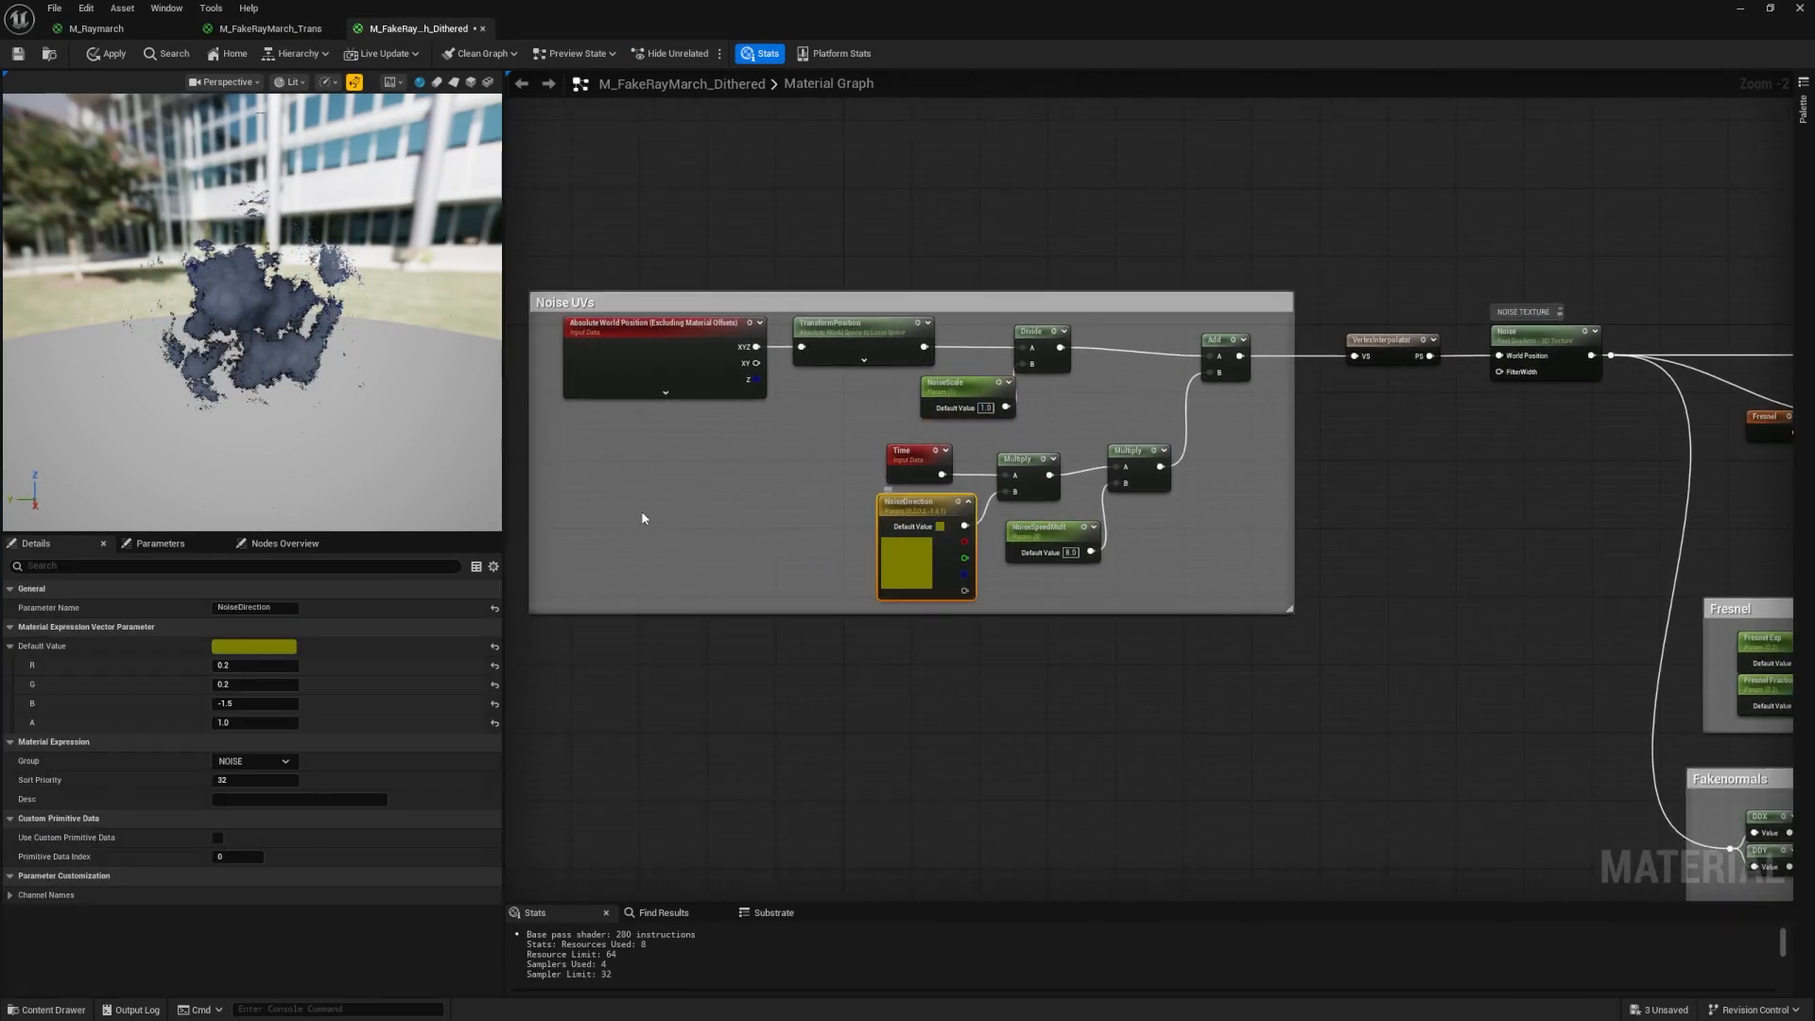
pyautogui.click(915, 454)
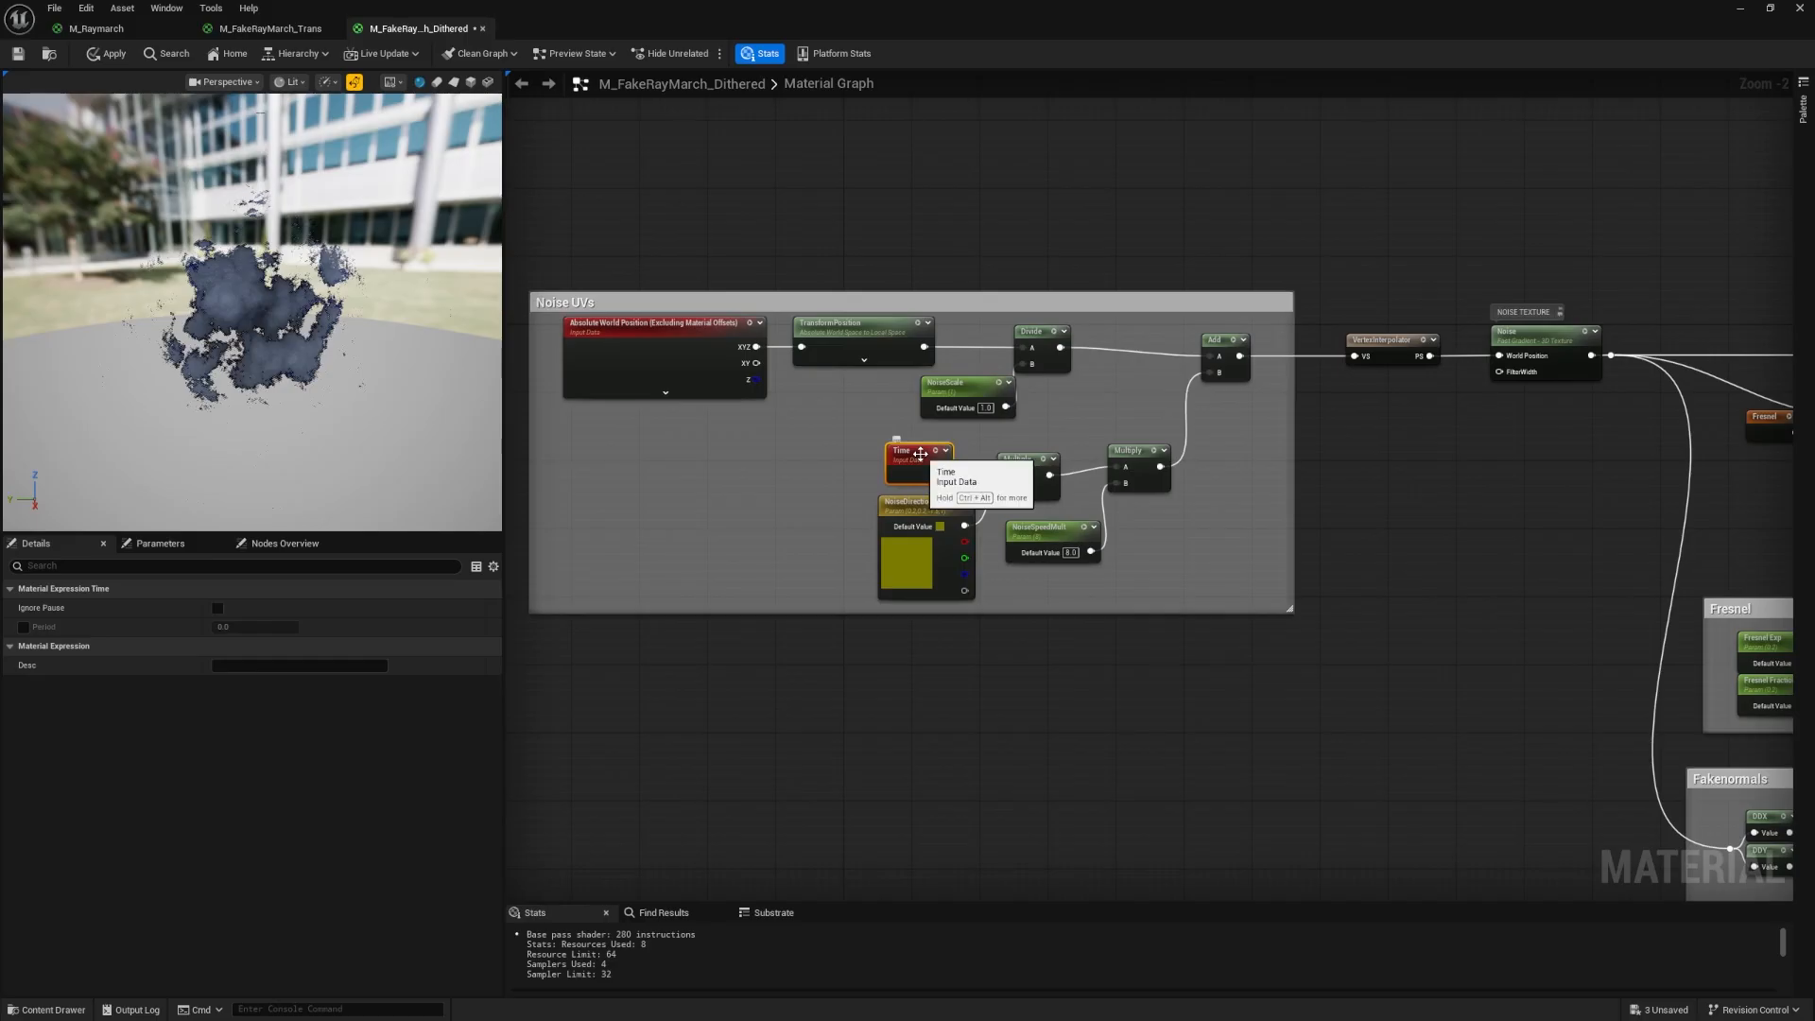
pyautogui.click(1135, 455)
pyautogui.click(1043, 547)
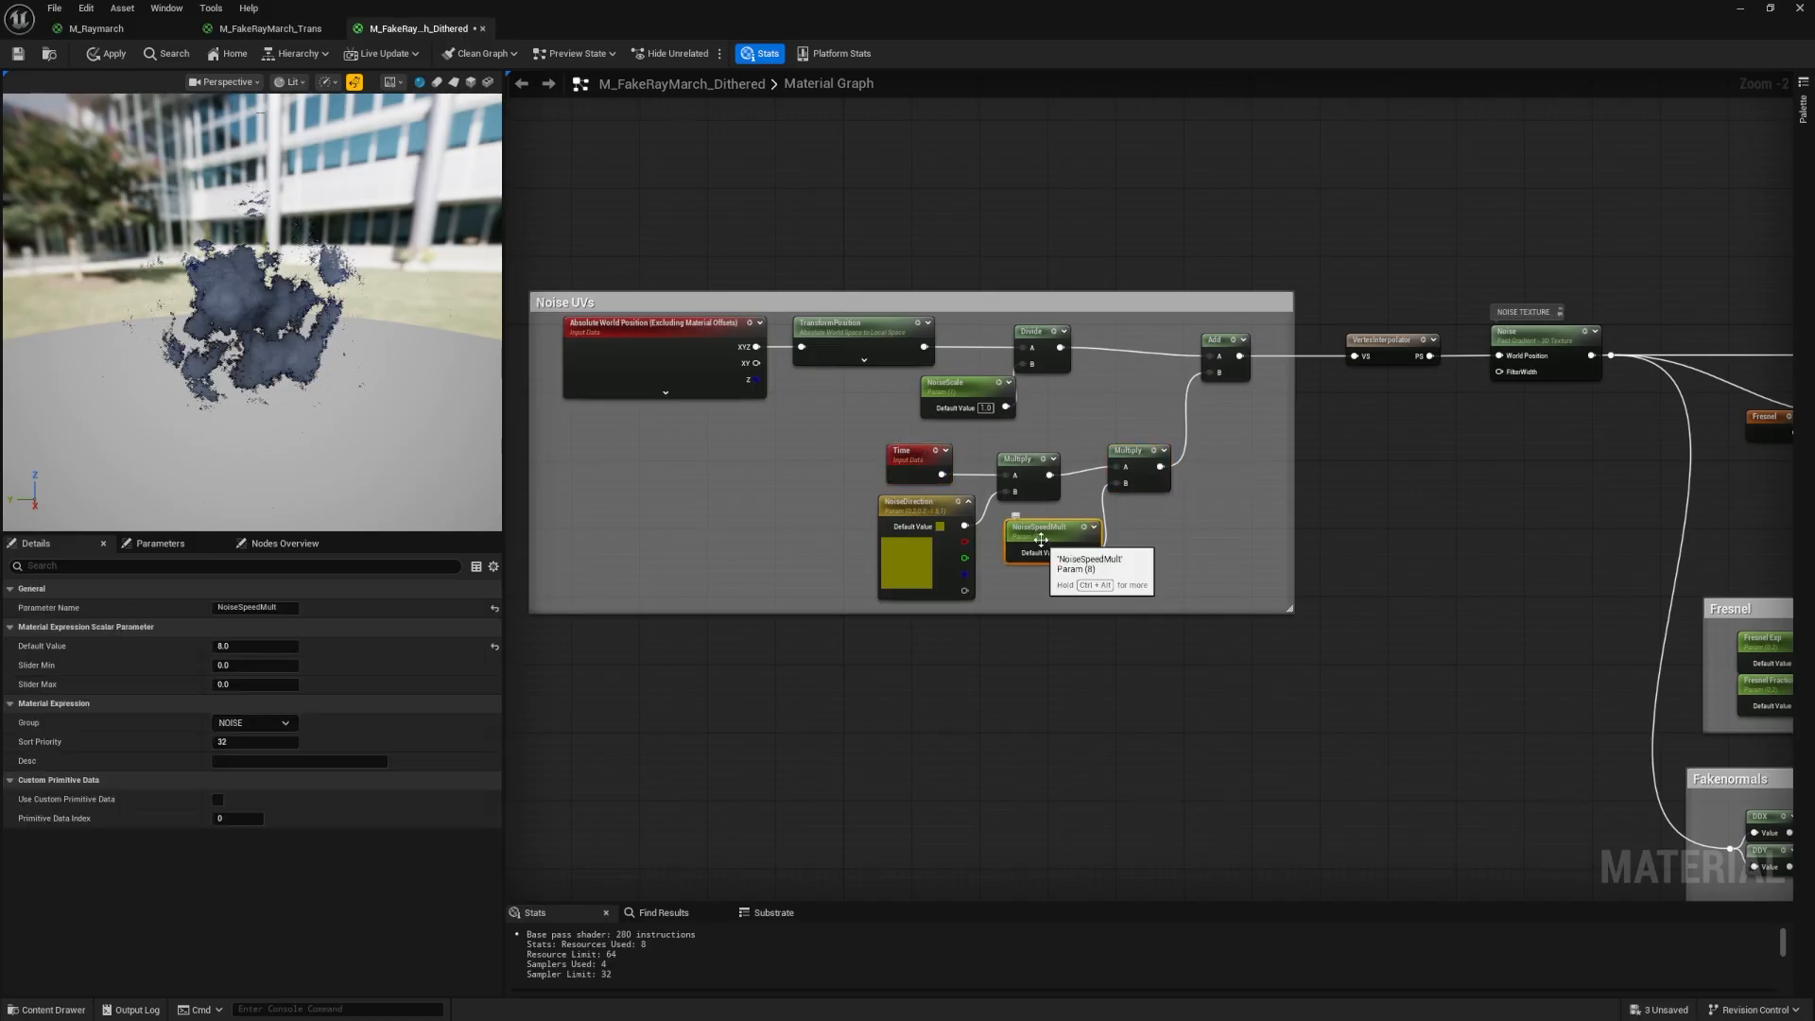
pyautogui.moveTo(794, 429); pyautogui.dragTo(1229, 581)
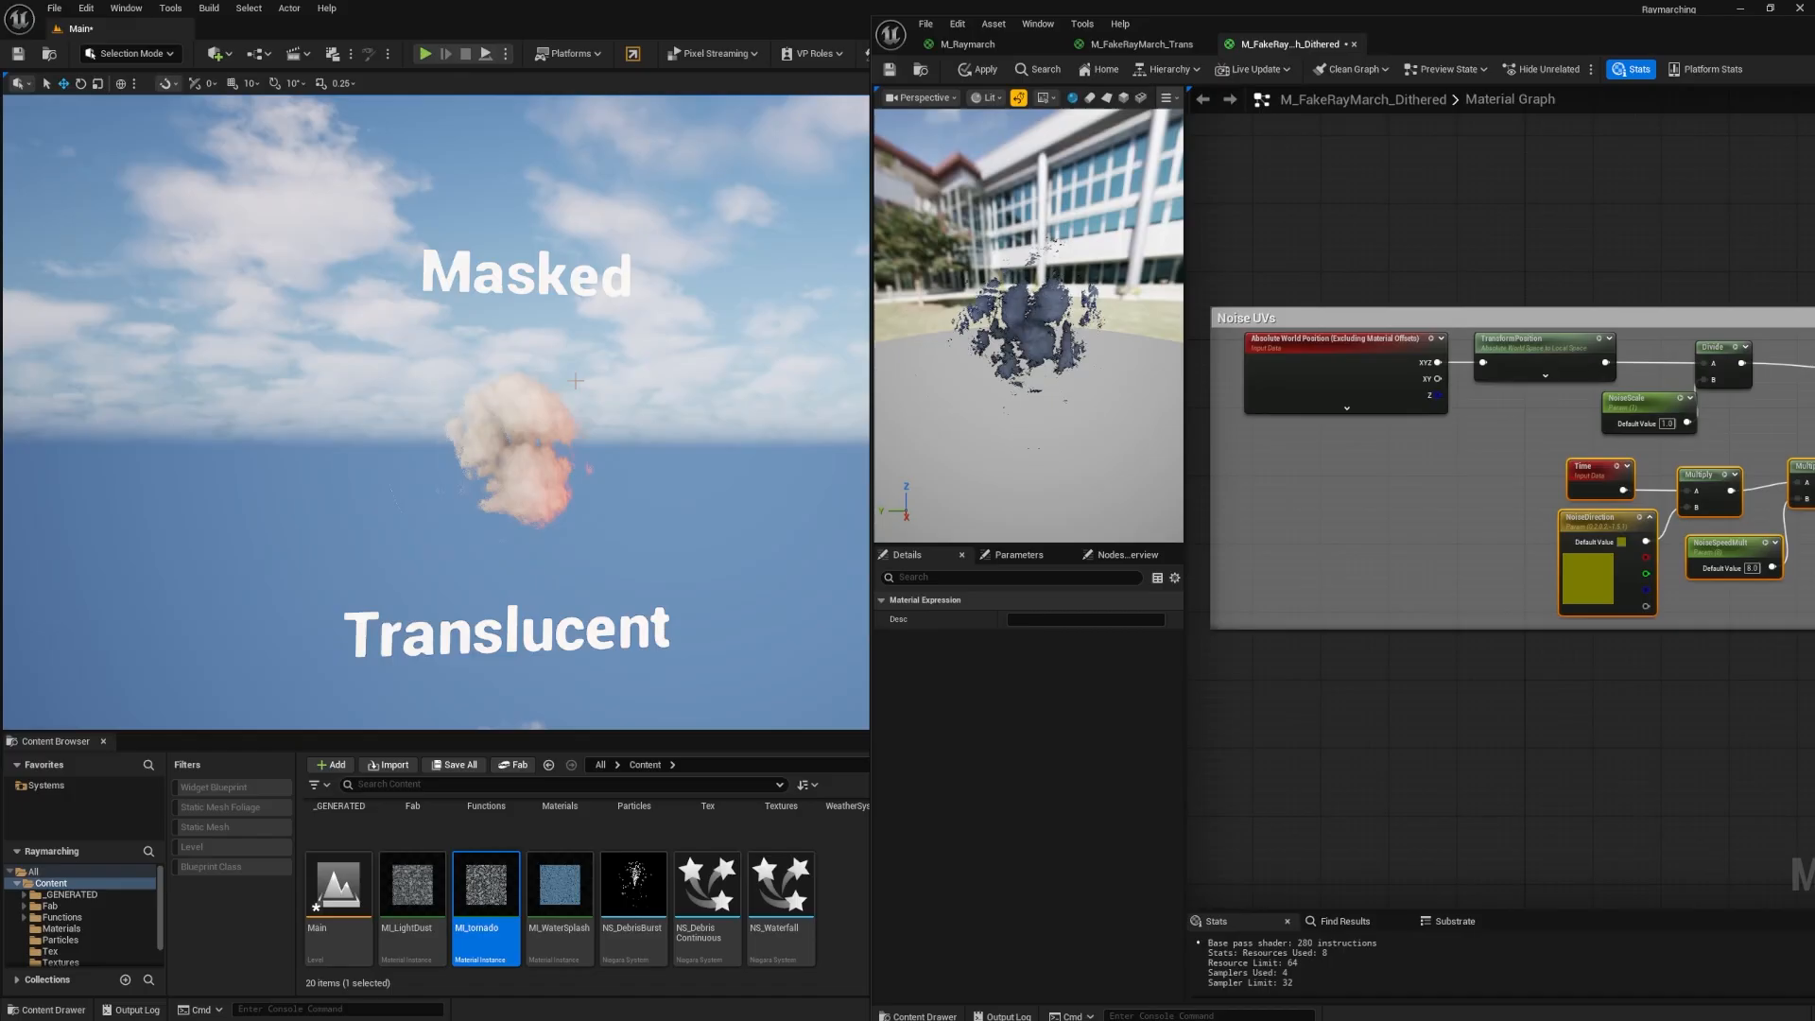
# Move closer to the Masked cloud in the level to examine its noise motion.
pyautogui.moveTo(576, 380); pyautogui.dragTo(586, 421, button='right')
pyautogui.press('w')
pyautogui.press('w')
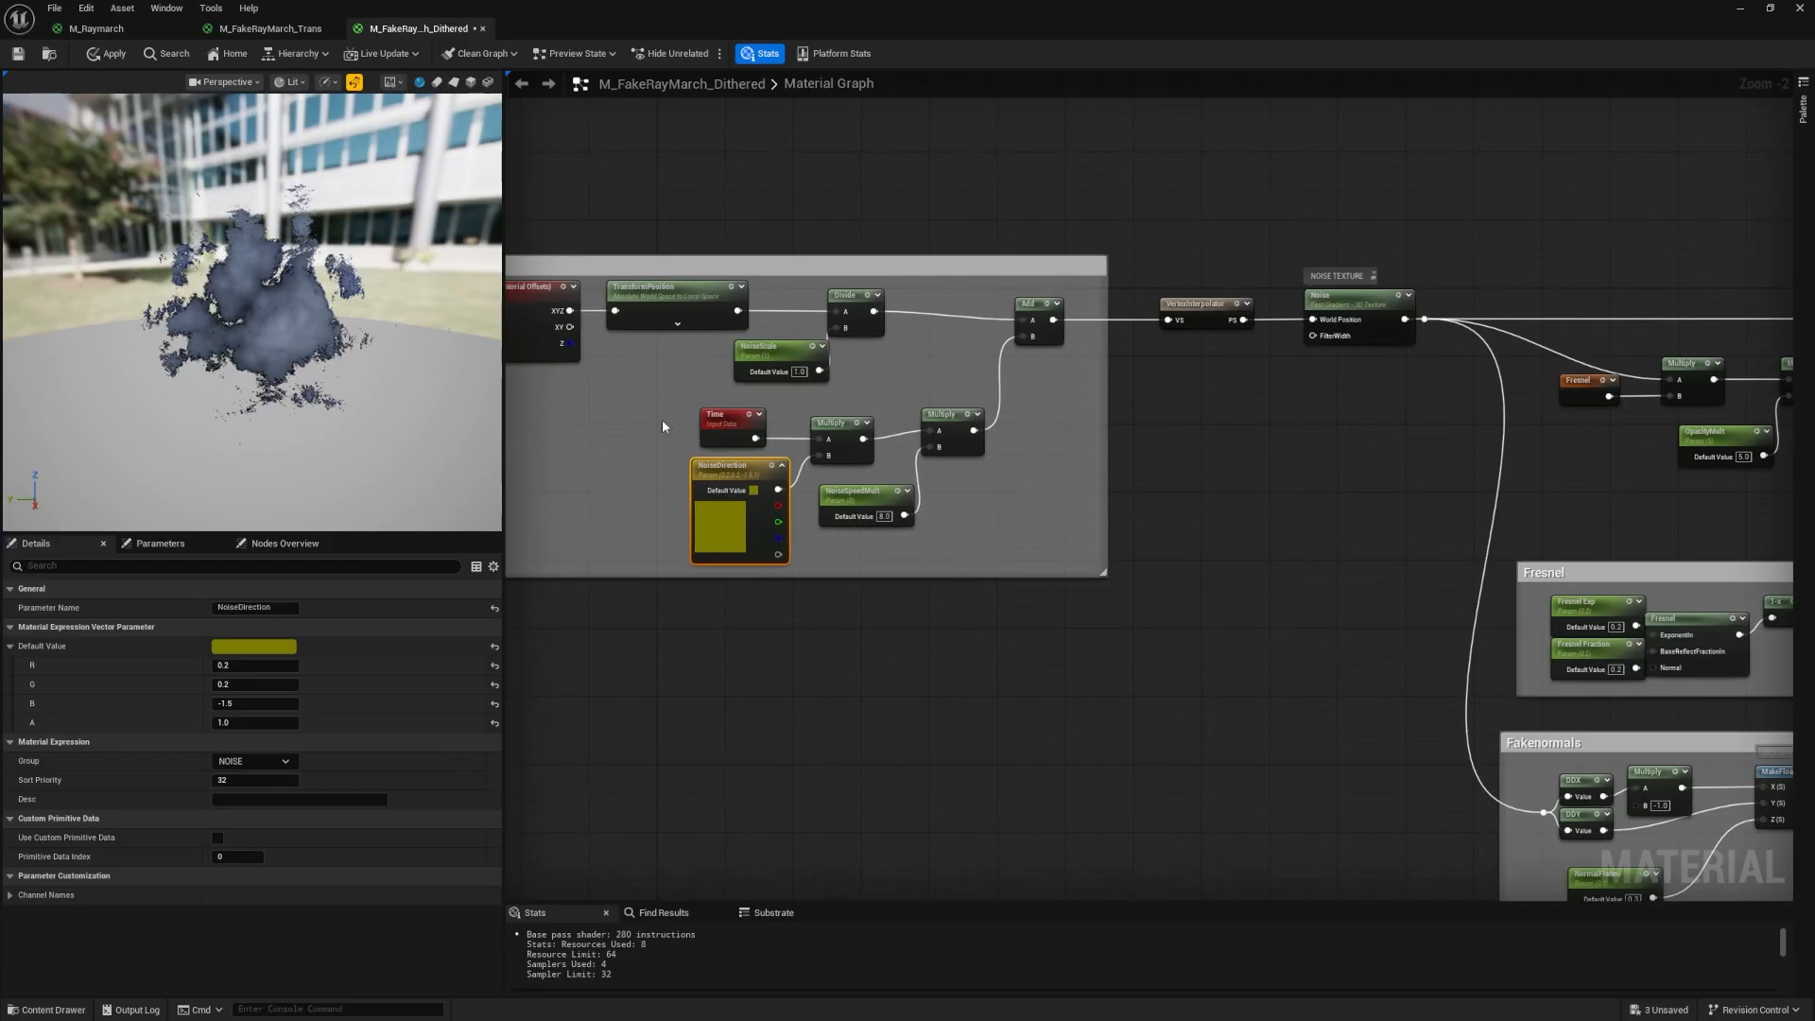
# Examine the NoiseDirection vector parameter's values and the Noise texture node's function and scale settings.
pyautogui.click(662, 418)
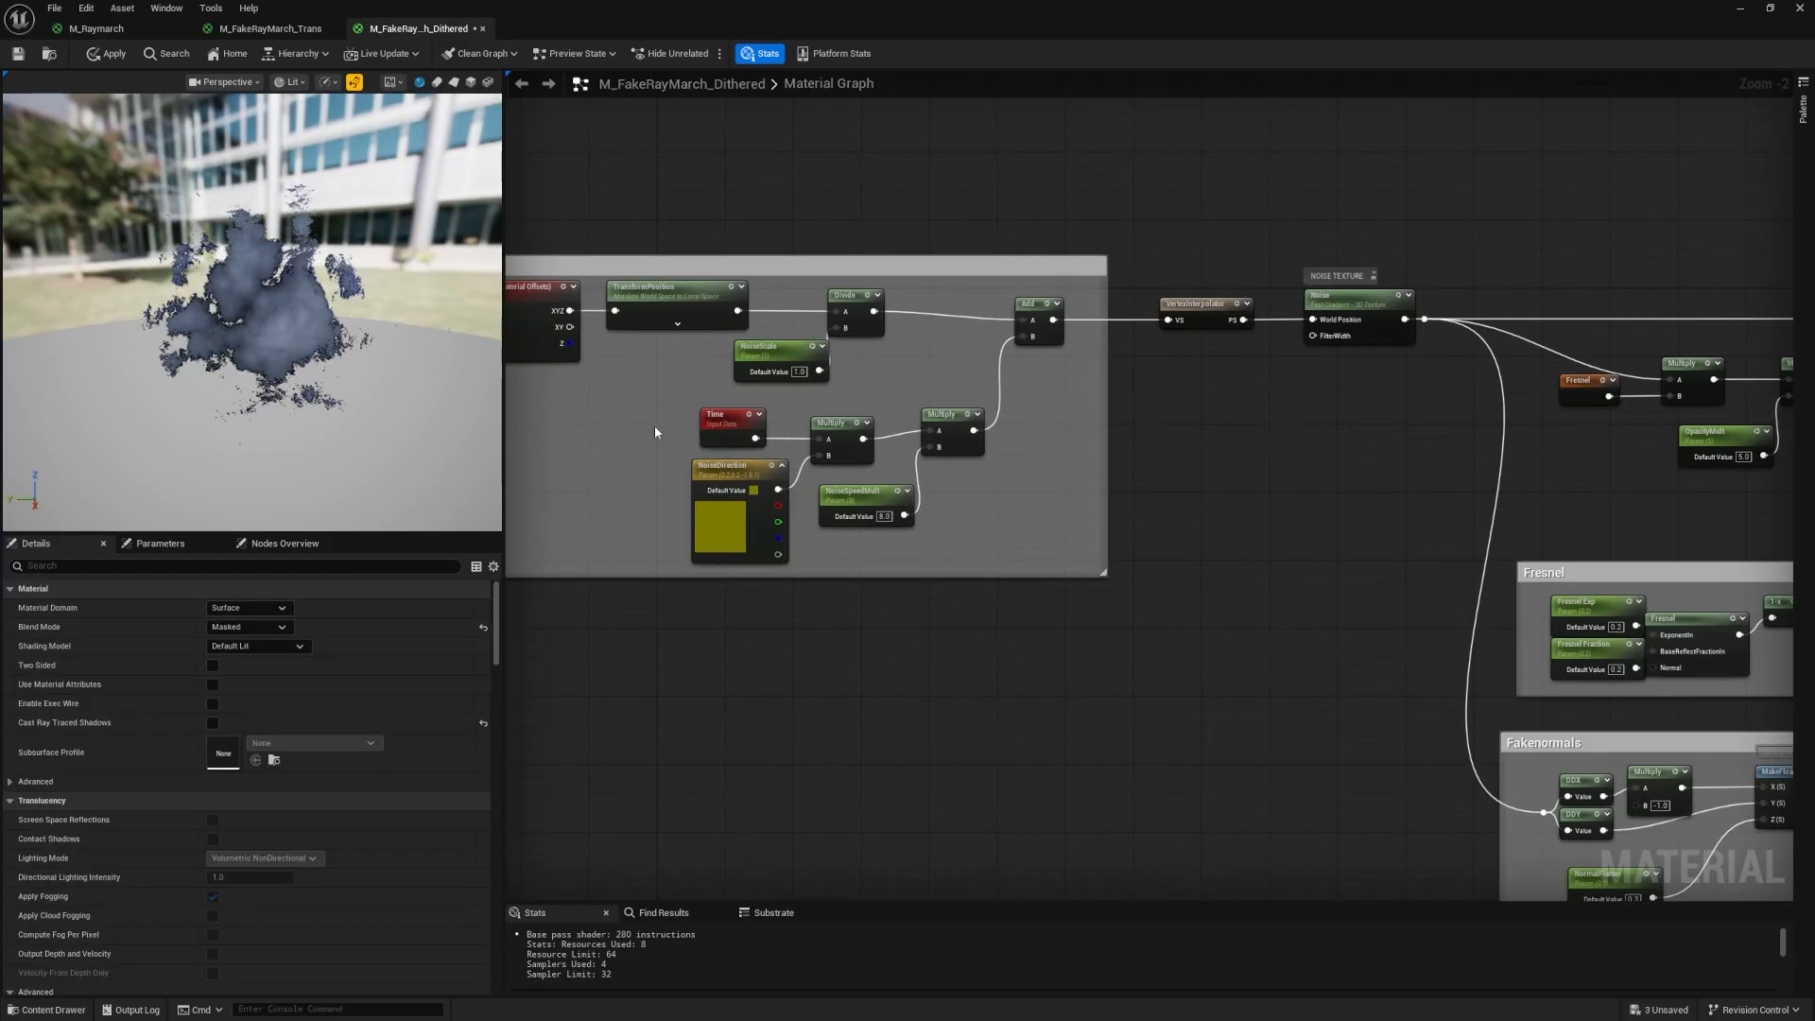
pyautogui.rightClick(660, 415)
pyautogui.moveTo(660, 414); pyautogui.dragTo(719, 404, button='right')
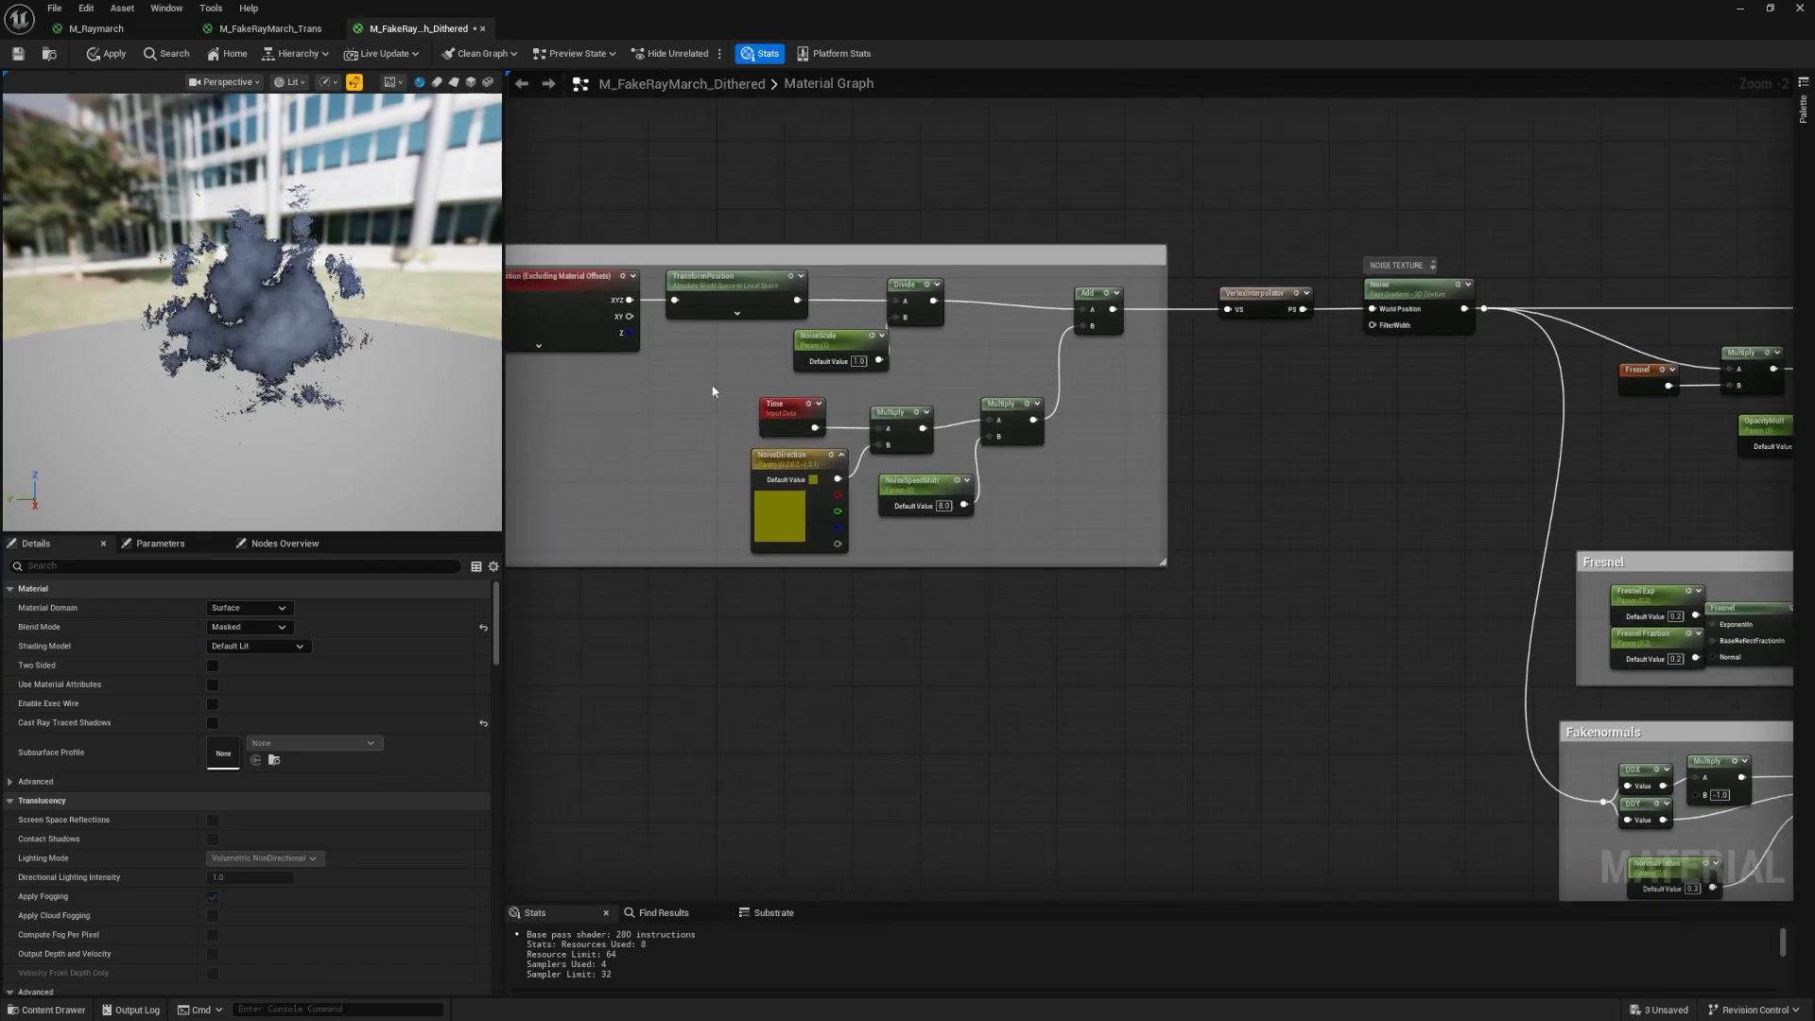
pyautogui.click(790, 459)
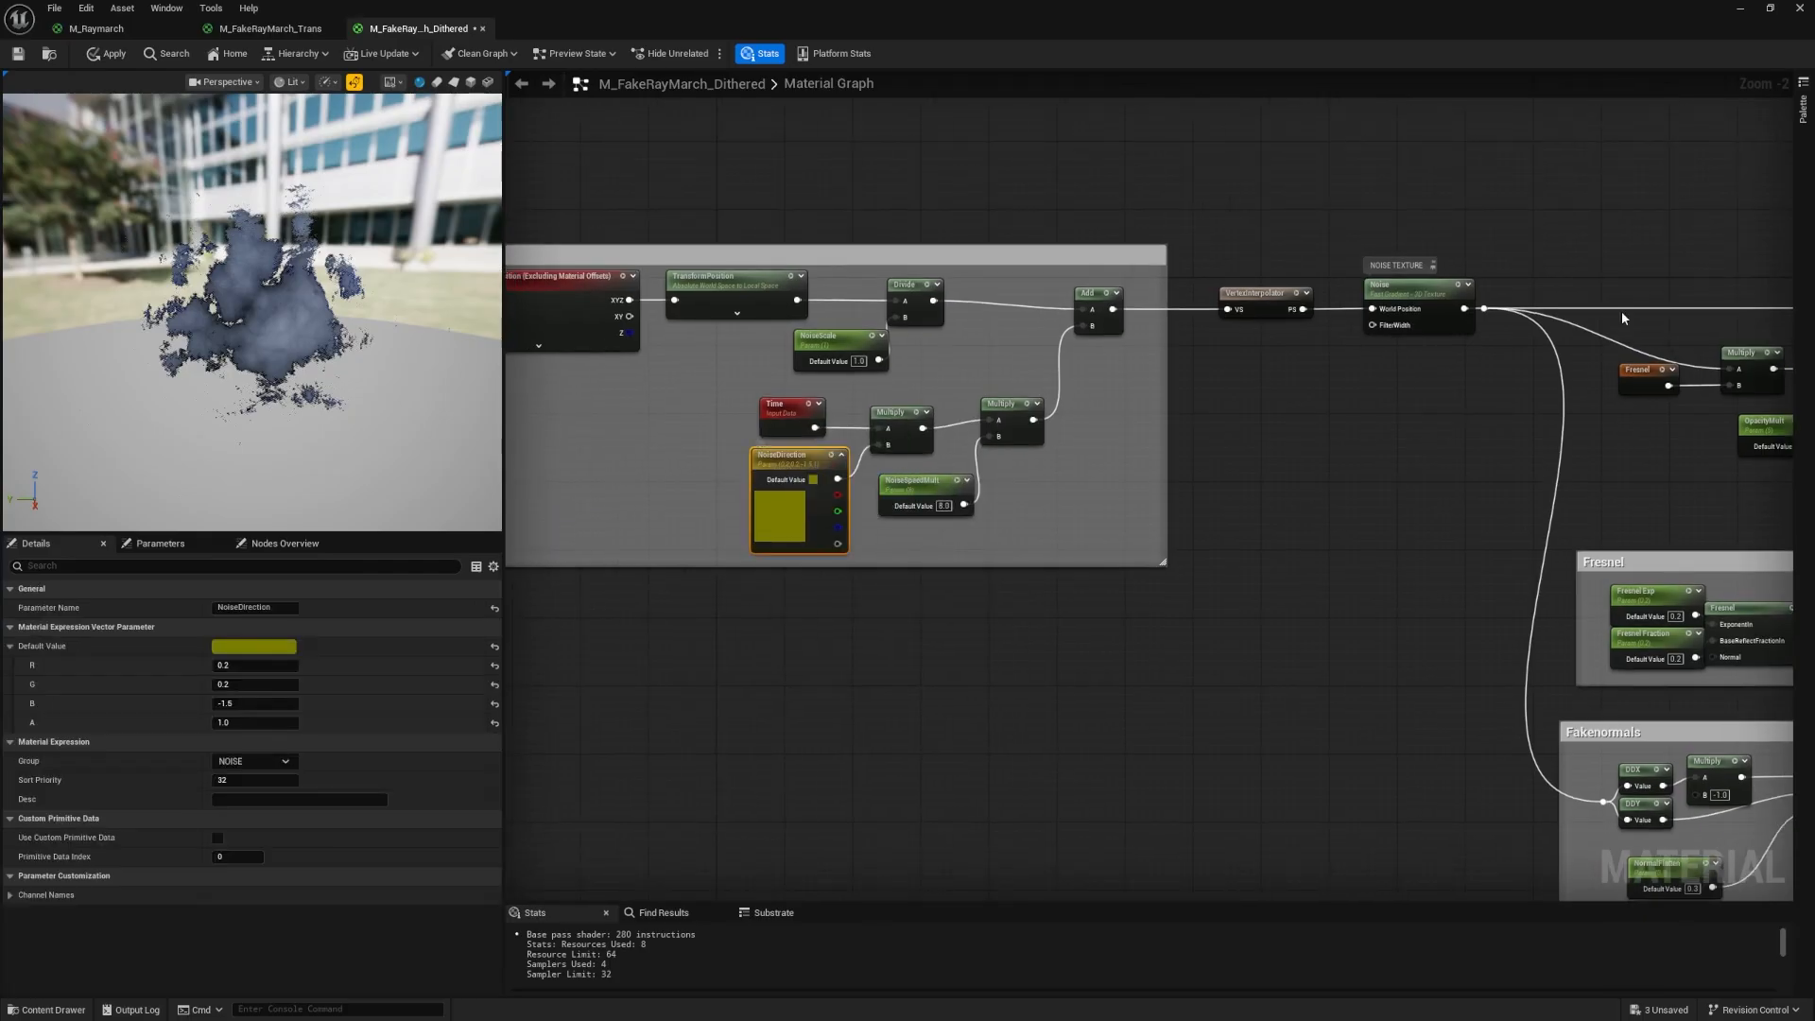
pyautogui.click(1399, 283)
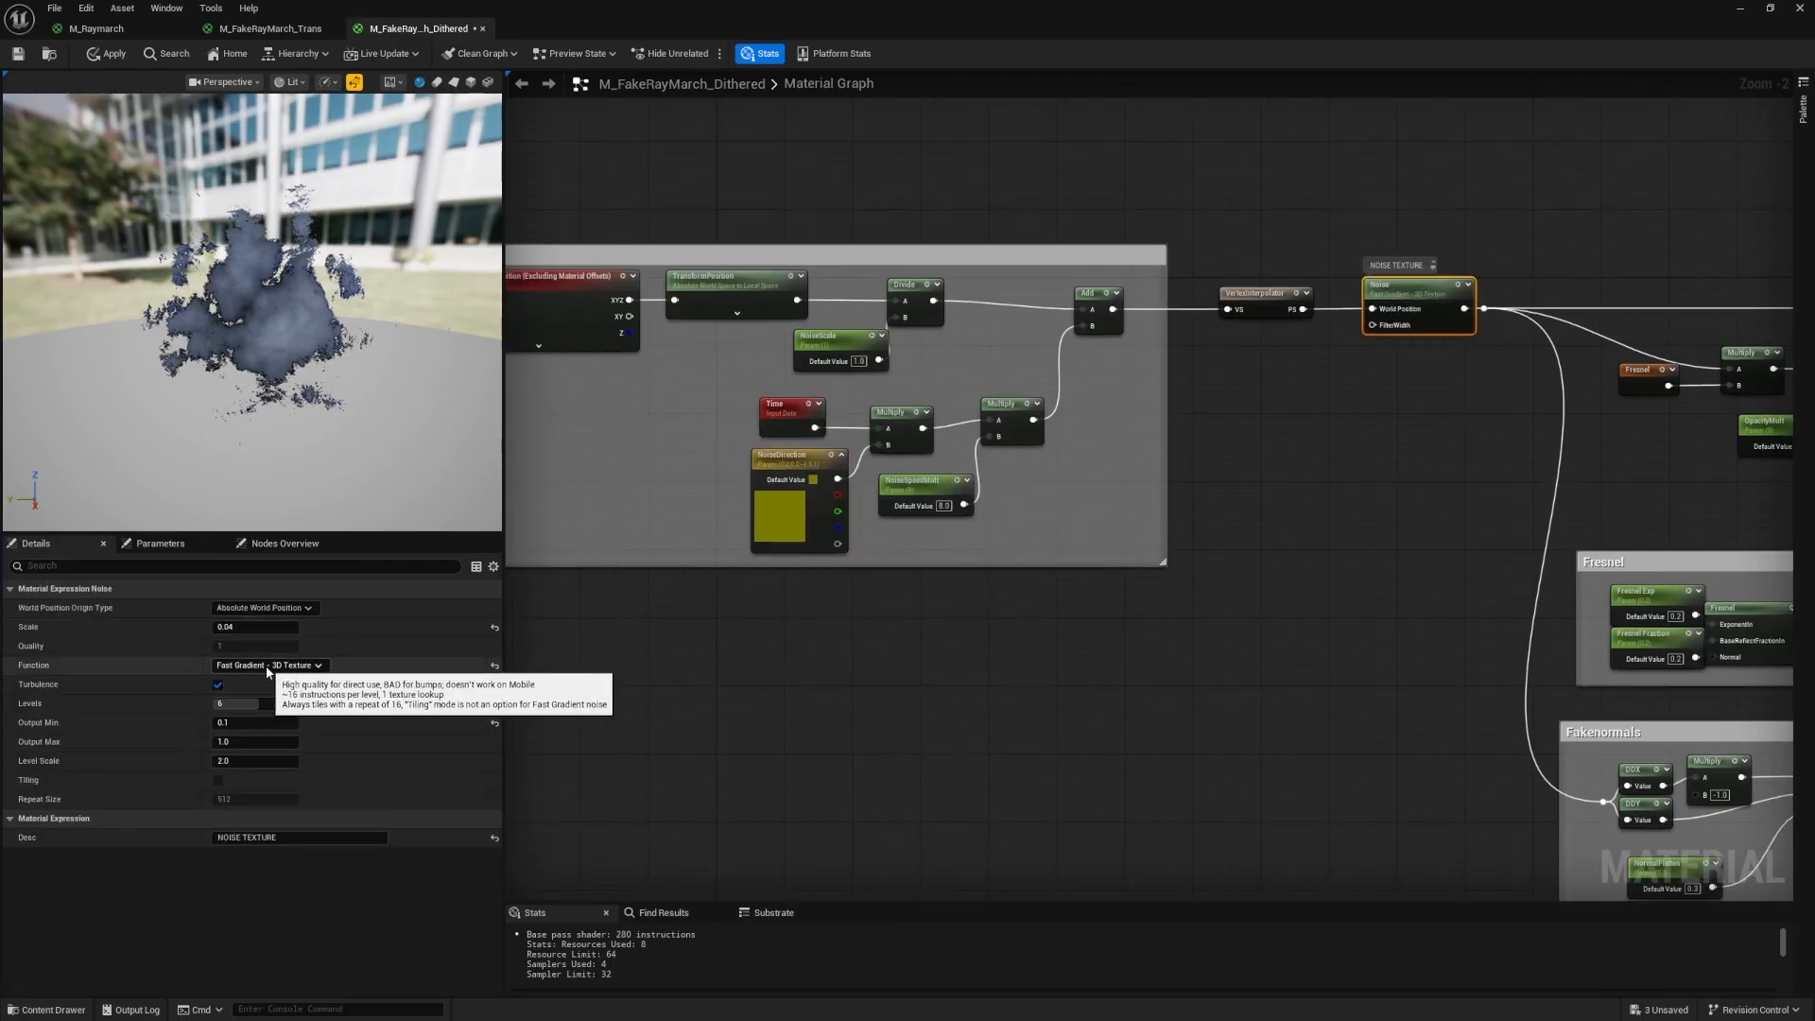
pyautogui.click(786, 458)
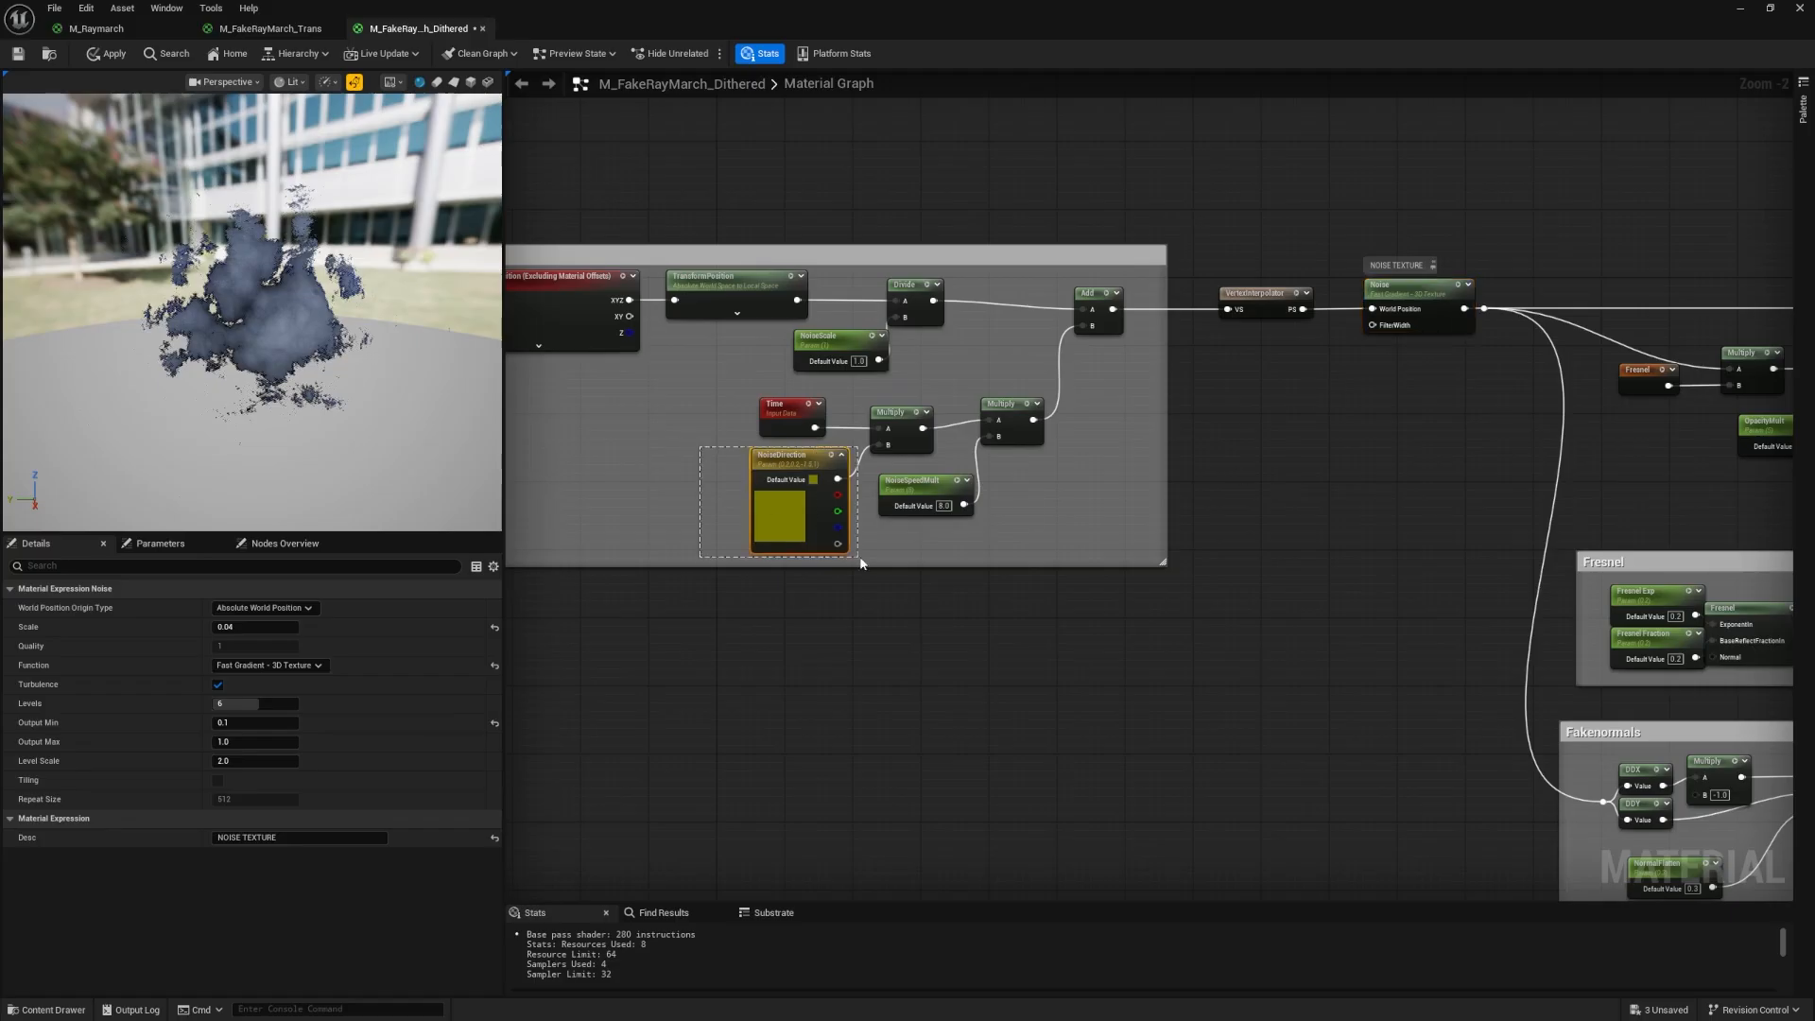
pyautogui.click(1380, 301)
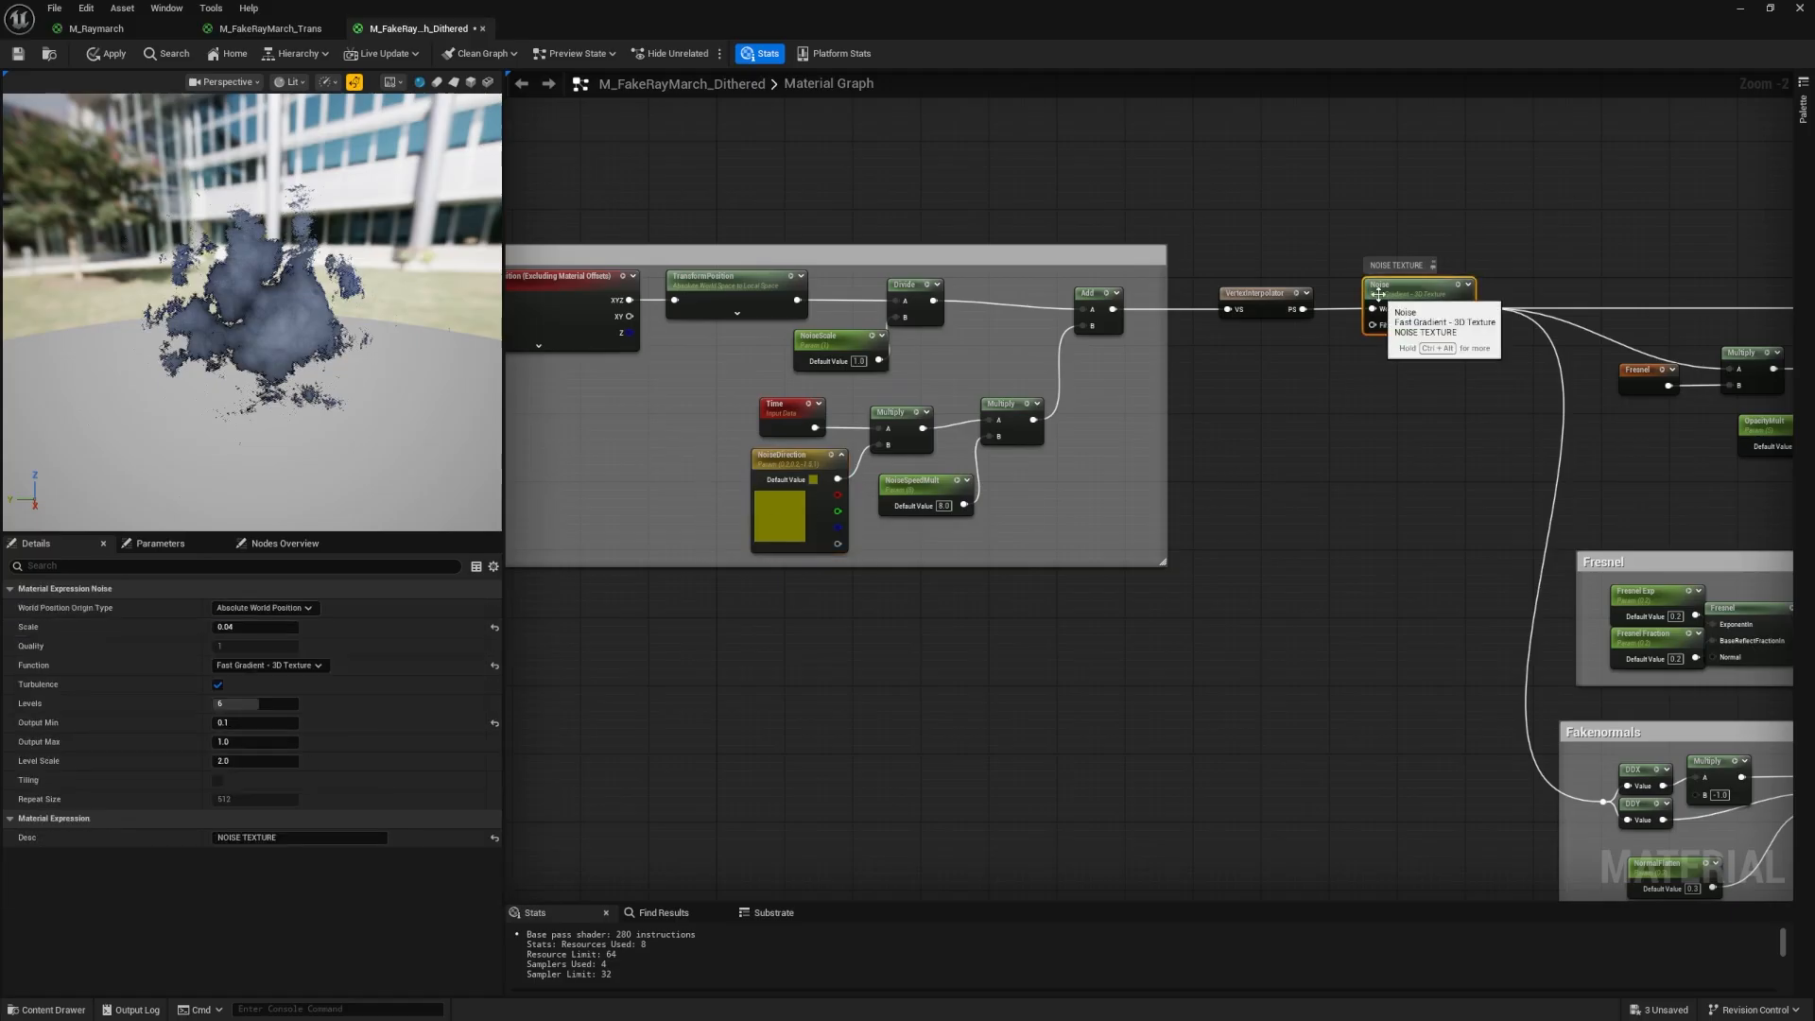
# Restore the floating editor window and compare the Masked cloud's motion with the NoiseDirection values in the Noise UVs graph.
pyautogui.click(1768, 8)
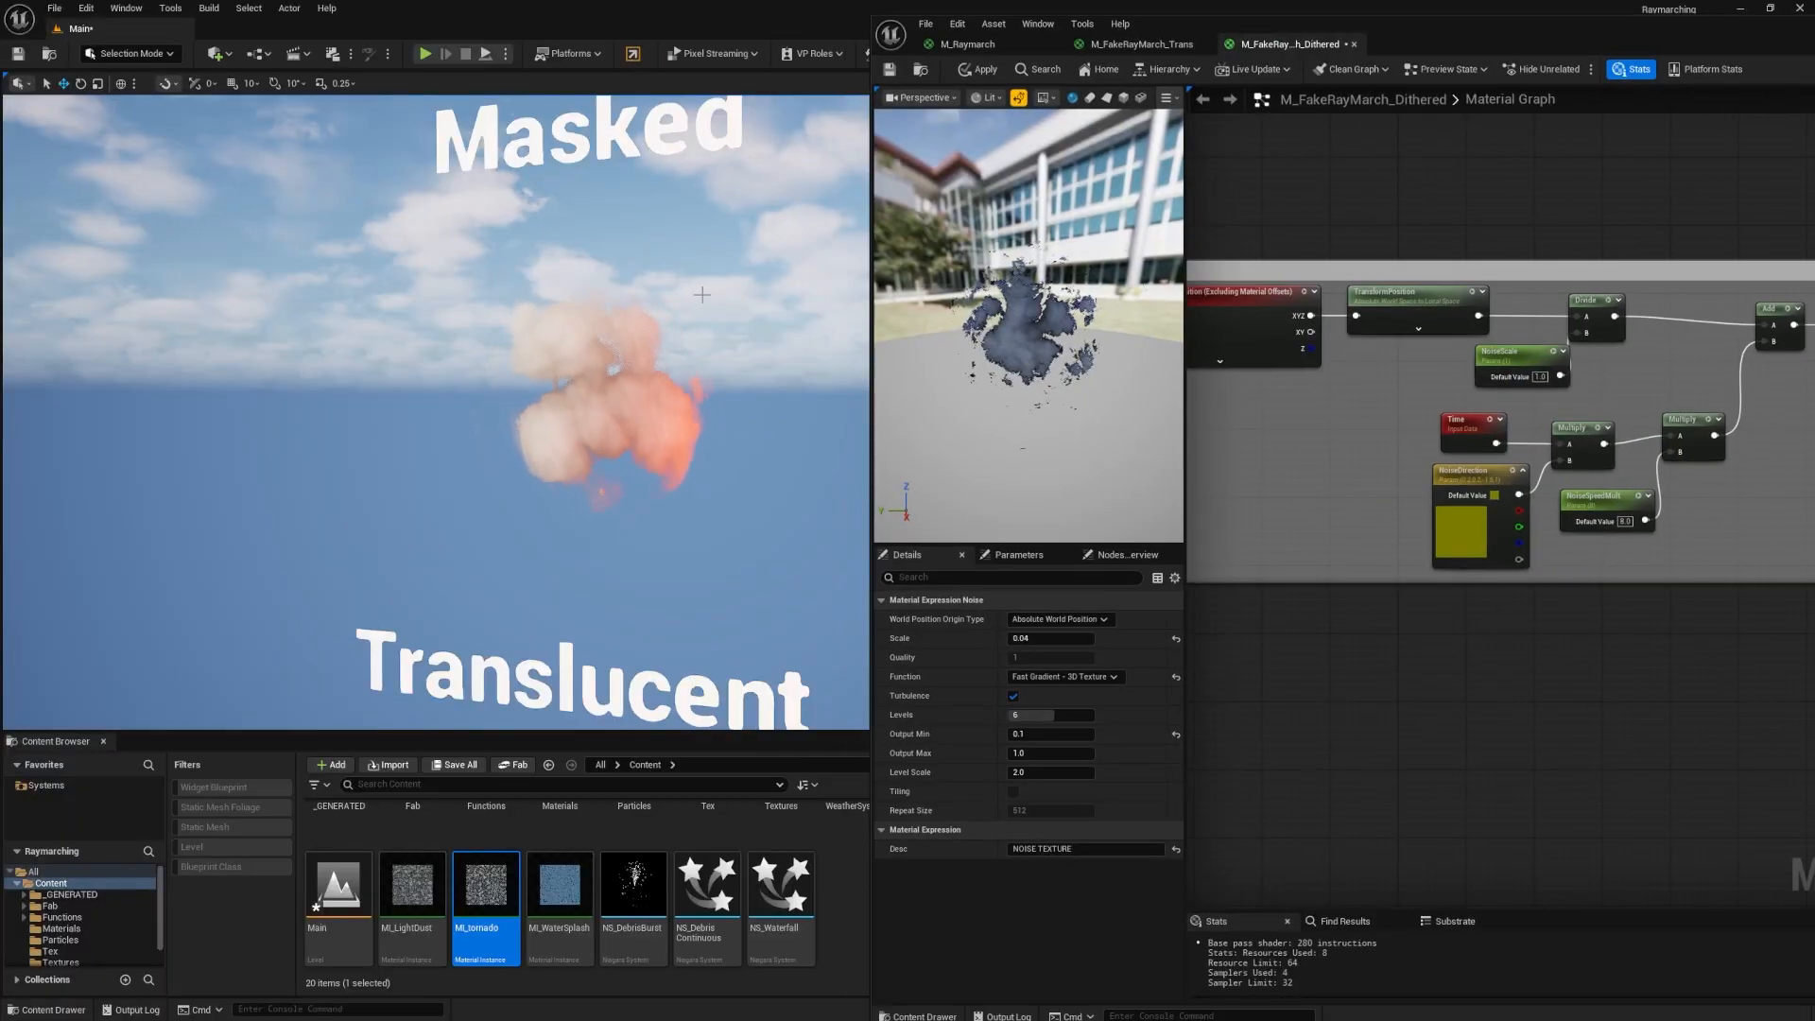
pyautogui.moveTo(699, 313); pyautogui.dragTo(699, 284, button='right')
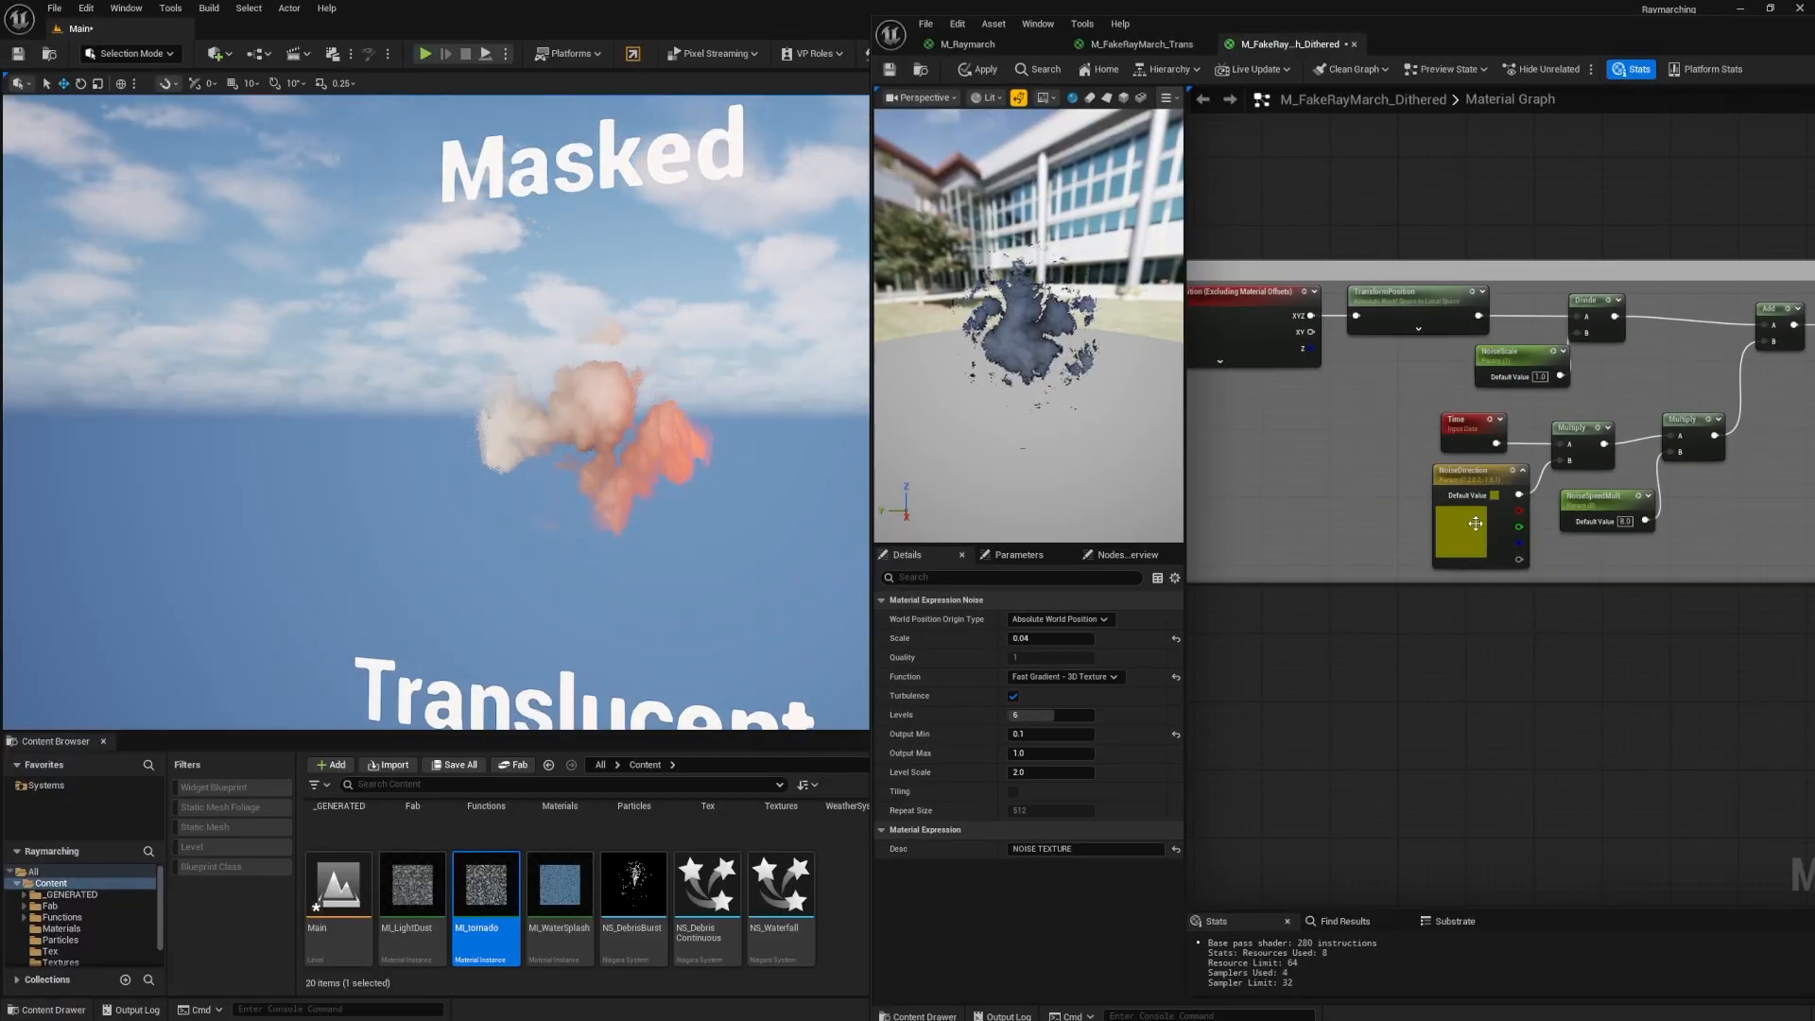
pyautogui.click(1474, 475)
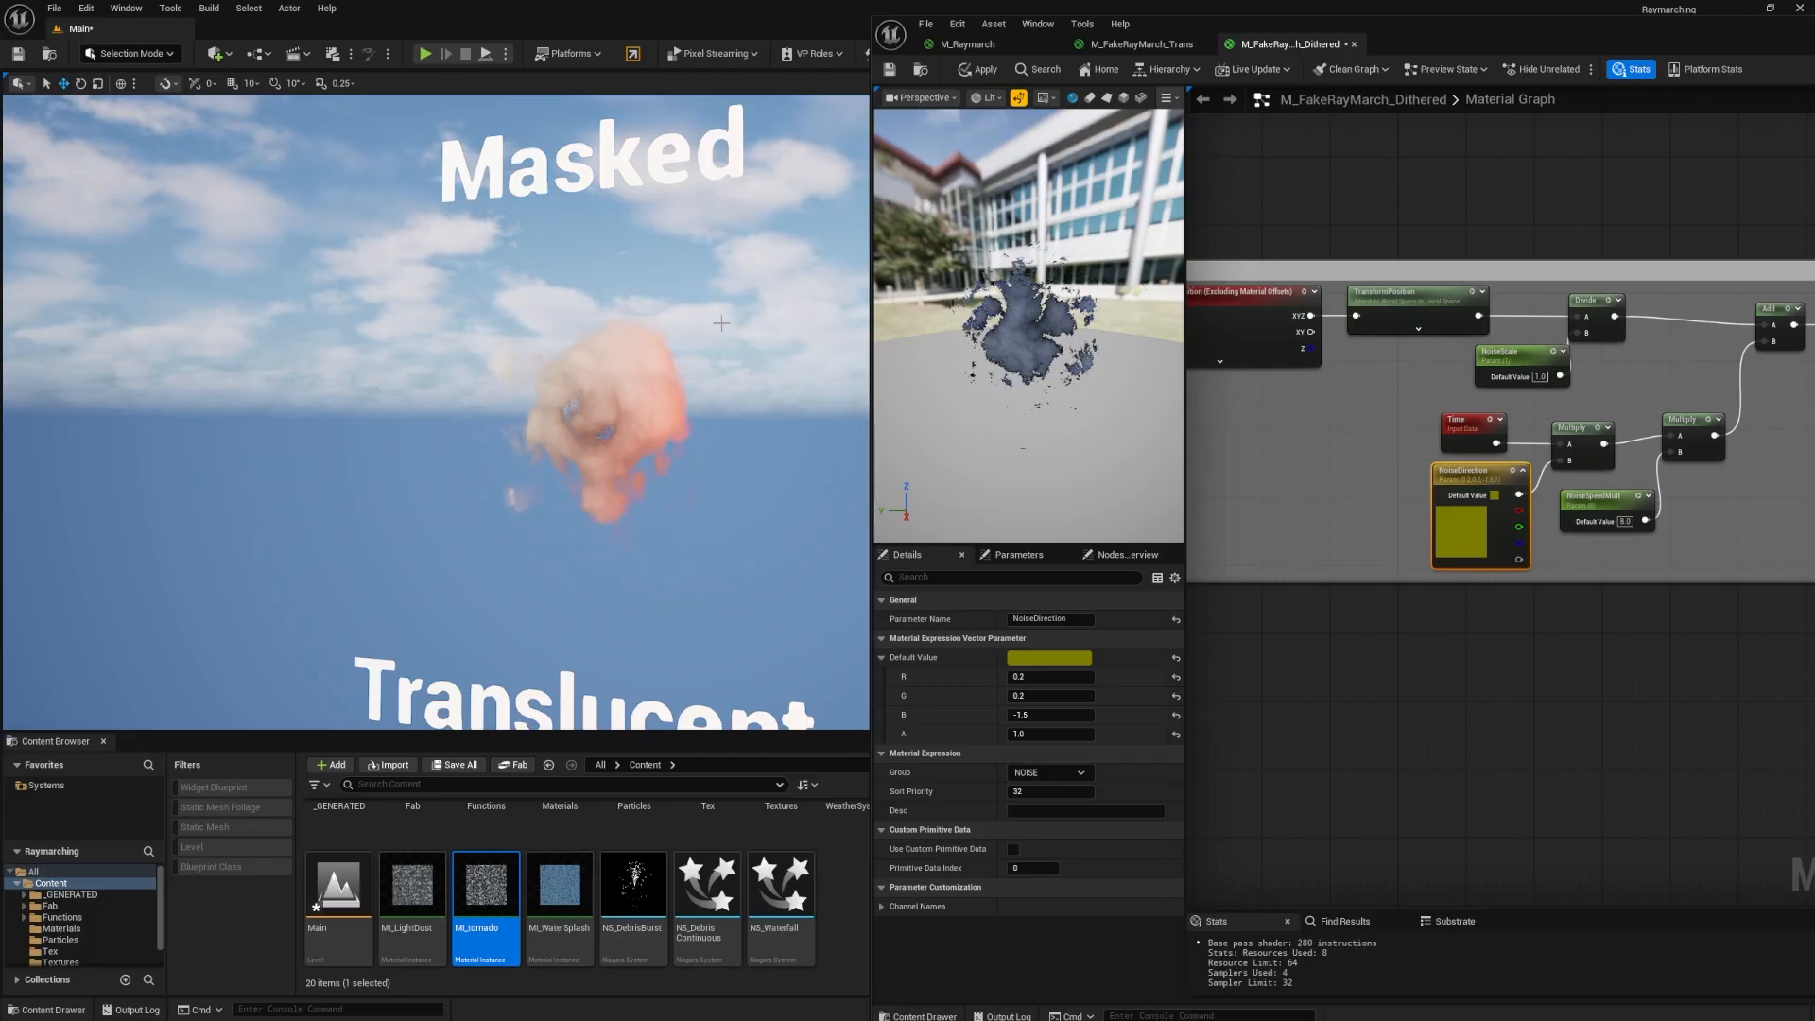
pyautogui.moveTo(1359, 397); pyautogui.dragTo(1321, 347, button='right')
pyautogui.moveTo(1568, 332); pyautogui.dragTo(1641, 351, button='right')
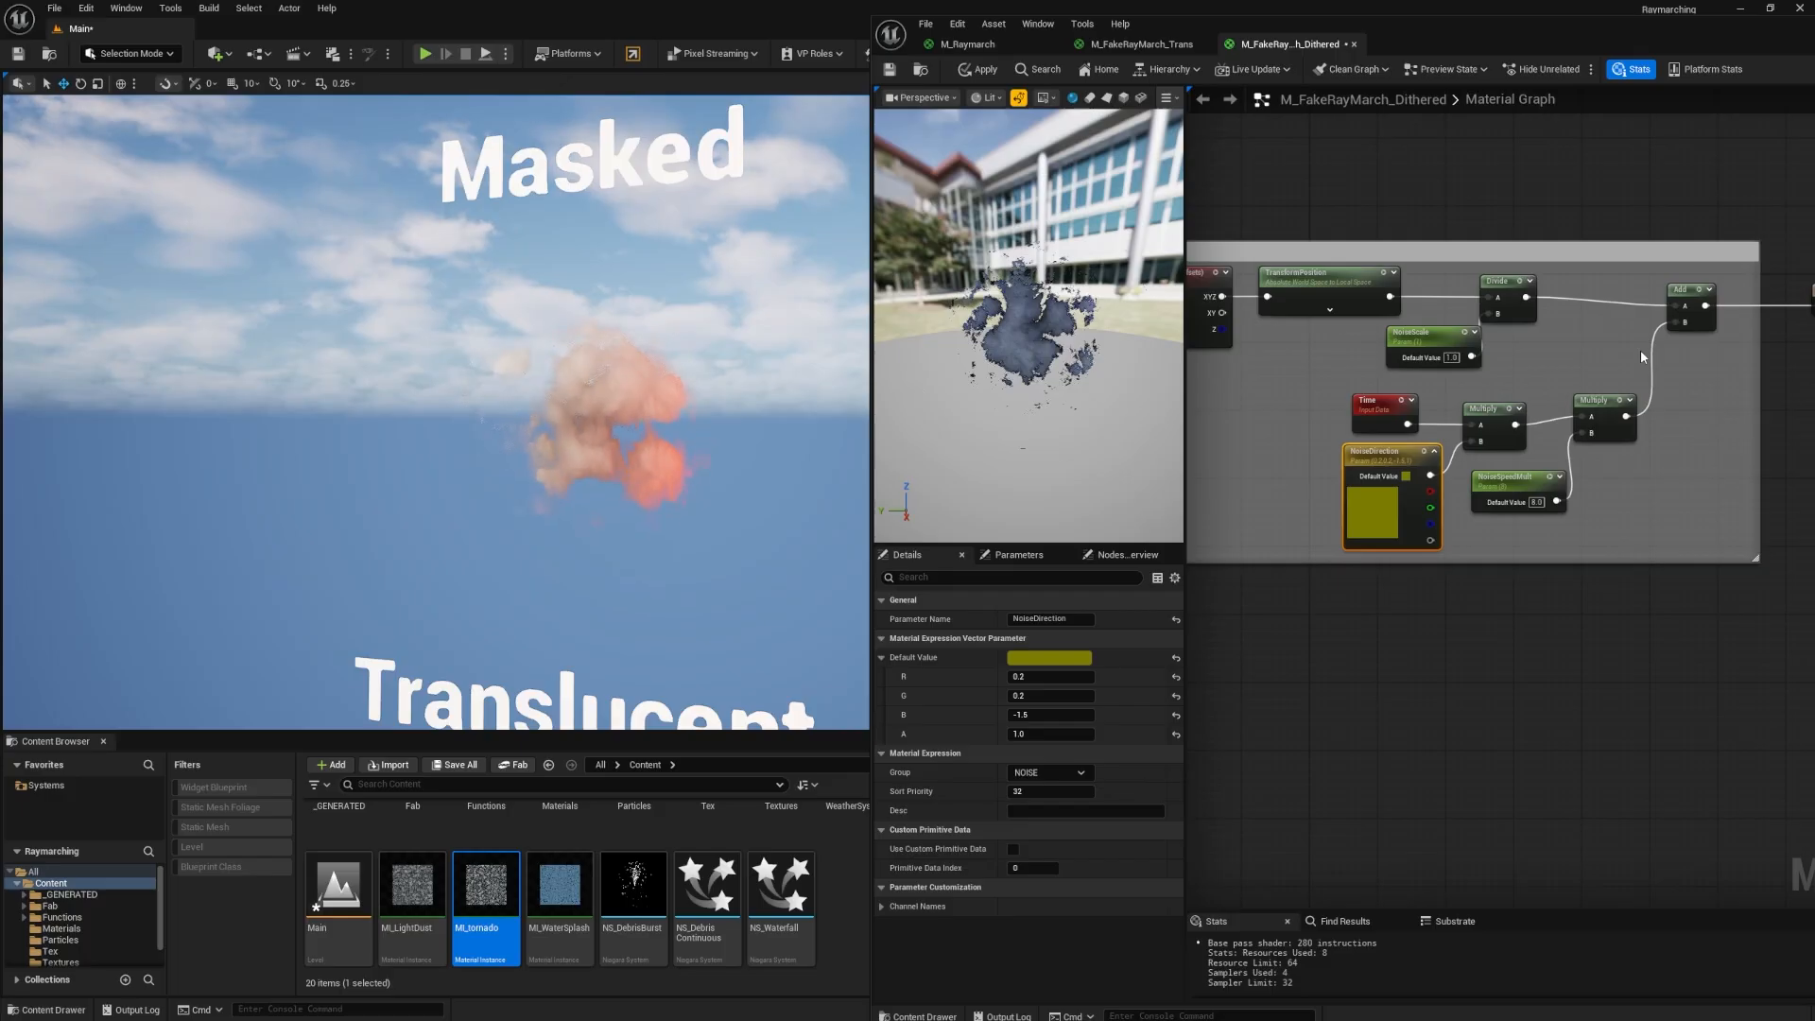
# Maximize the material editor and examine the VertexInterpolator node linking the Noise UVs group to the Noise texture.
pyautogui.doubleClick(1575, 44)
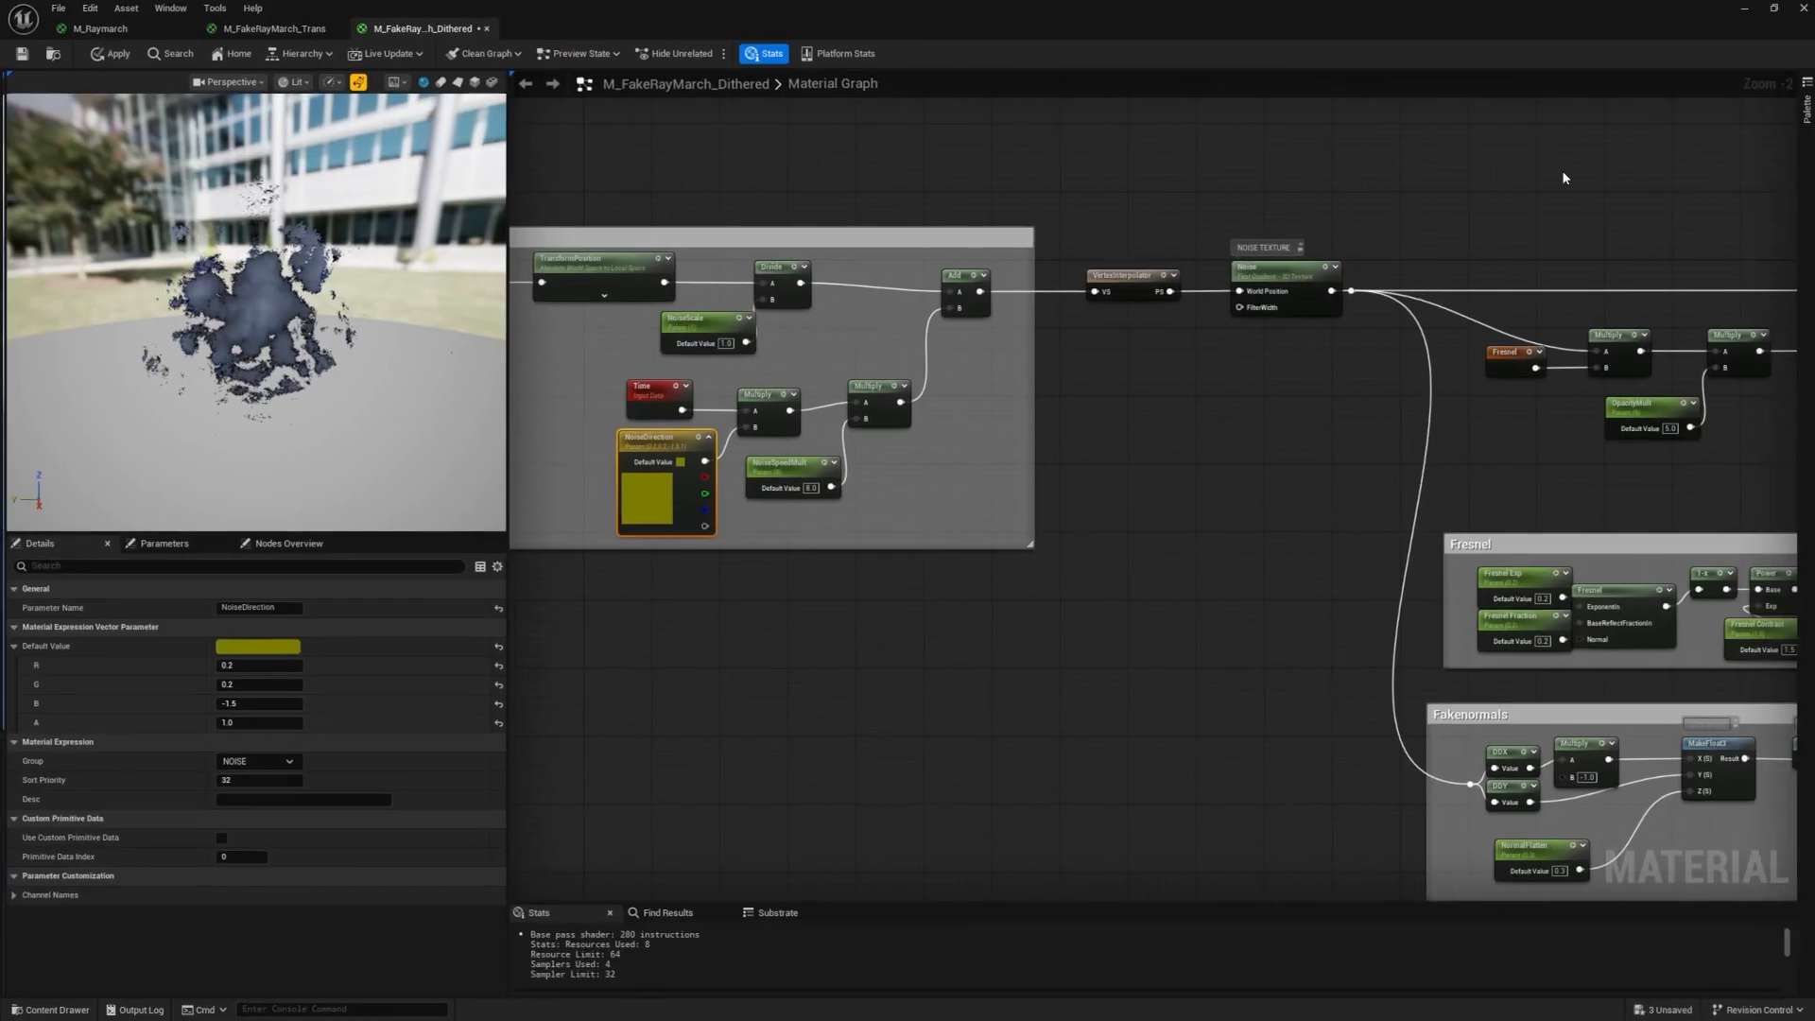
pyautogui.click(1122, 275)
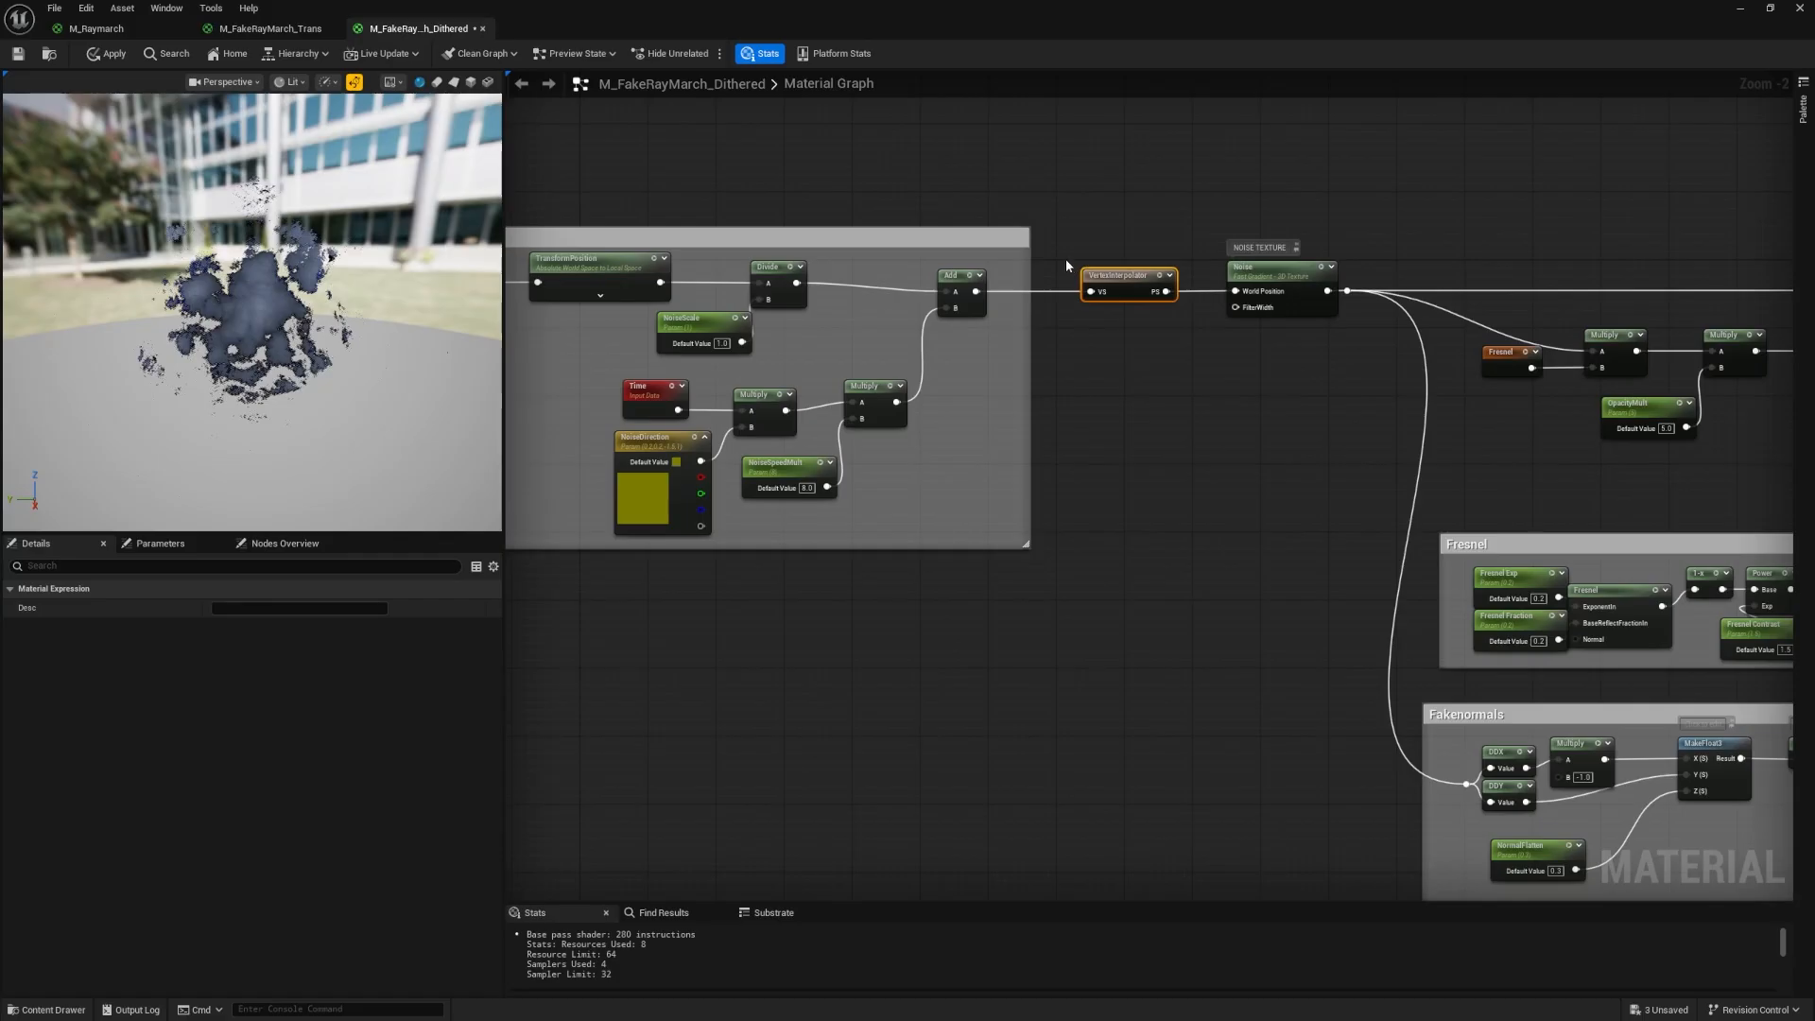
pyautogui.moveTo(1200, 327); pyautogui.dragTo(1198, 326)
pyautogui.click(1166, 342)
pyautogui.click(1094, 273)
pyautogui.moveTo(1064, 249); pyautogui.dragTo(1189, 328)
pyautogui.click(1124, 333)
pyautogui.moveTo(1146, 304); pyautogui.dragTo(1184, 316)
pyautogui.moveTo(1183, 315); pyautogui.dragTo(1361, 333, button='right')
pyautogui.moveTo(666, 183); pyautogui.dragTo(788, 208, button='right')
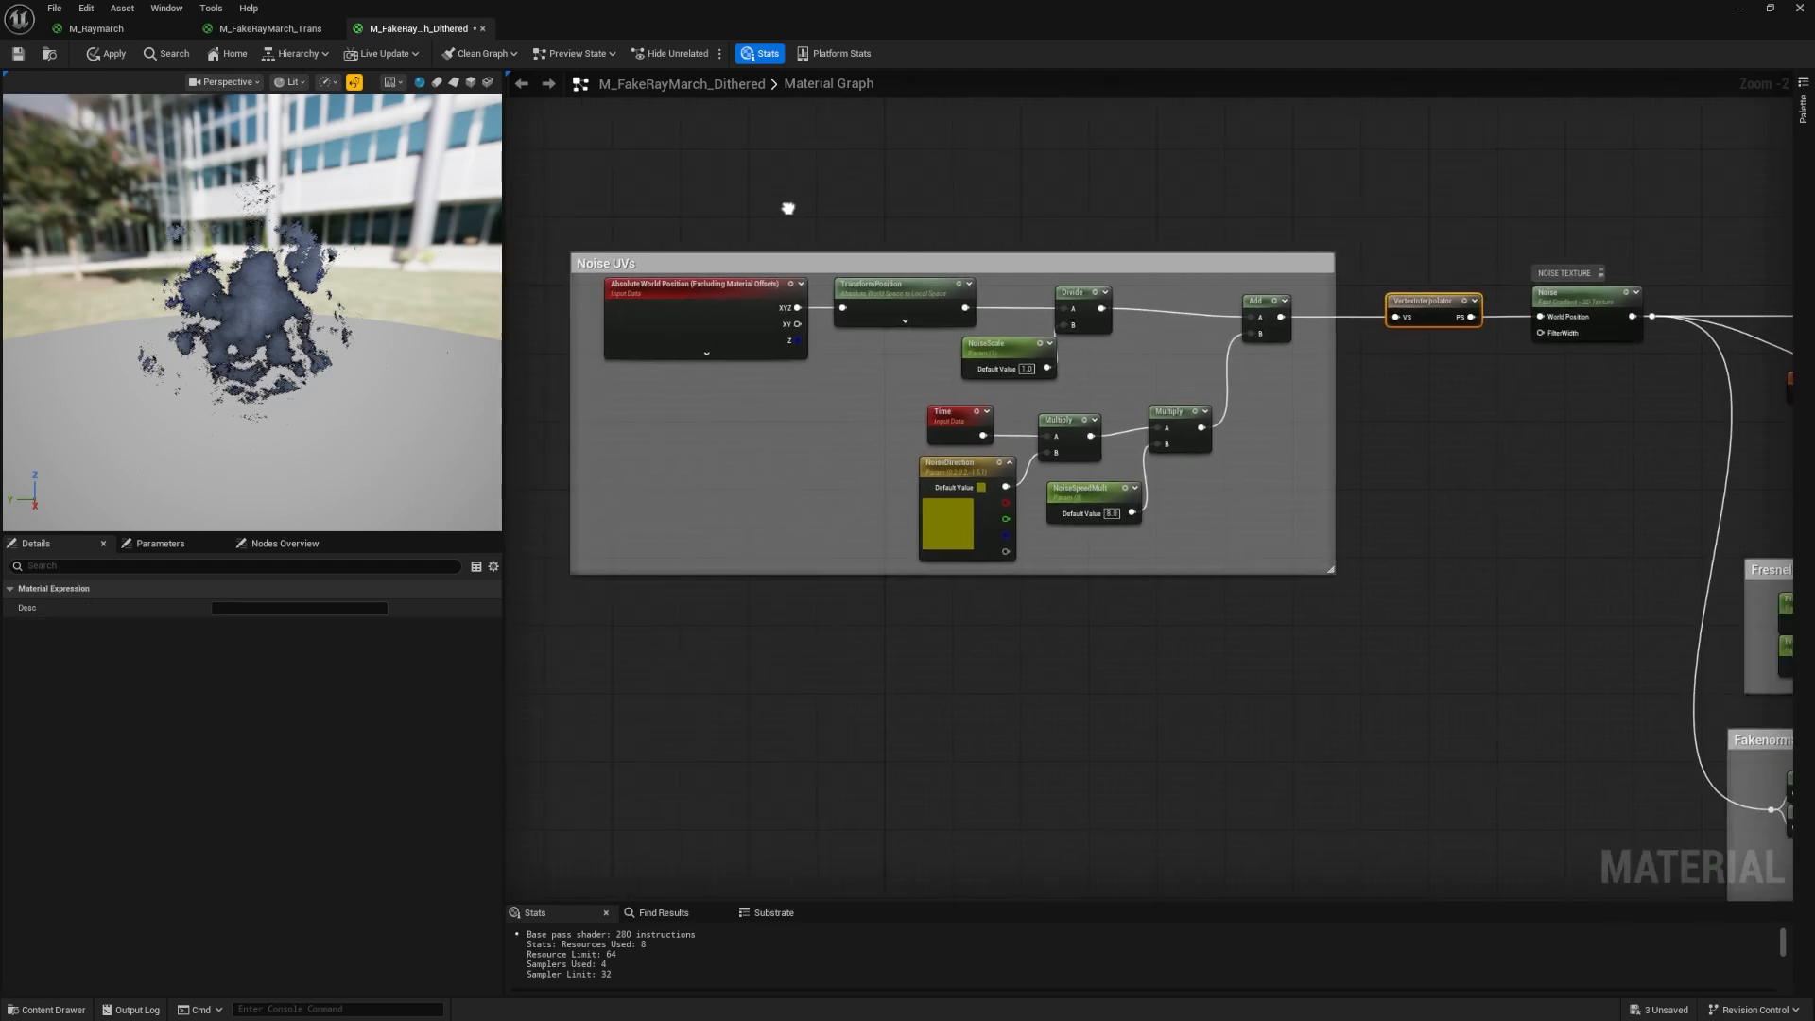
pyautogui.moveTo(1560, 436); pyautogui.dragTo(1085, 395, button='right')
pyautogui.moveTo(1140, 376); pyautogui.dragTo(1140, 377)
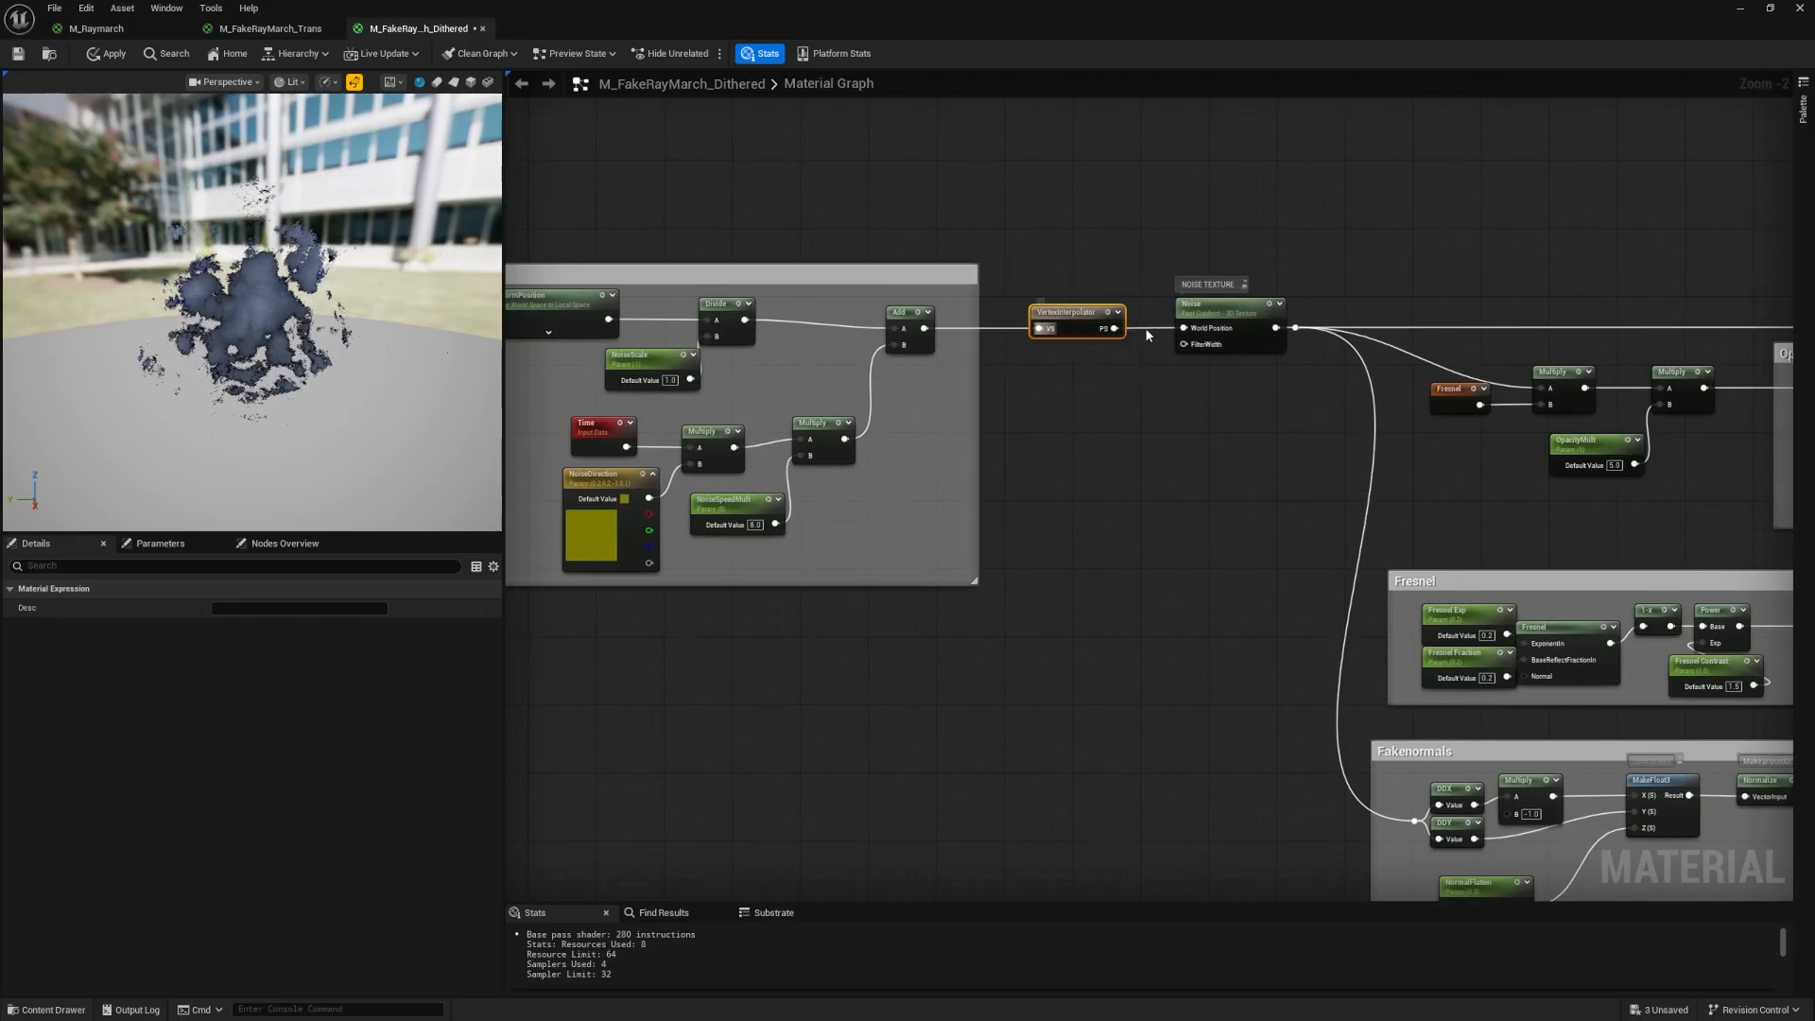
pyautogui.click(1125, 512)
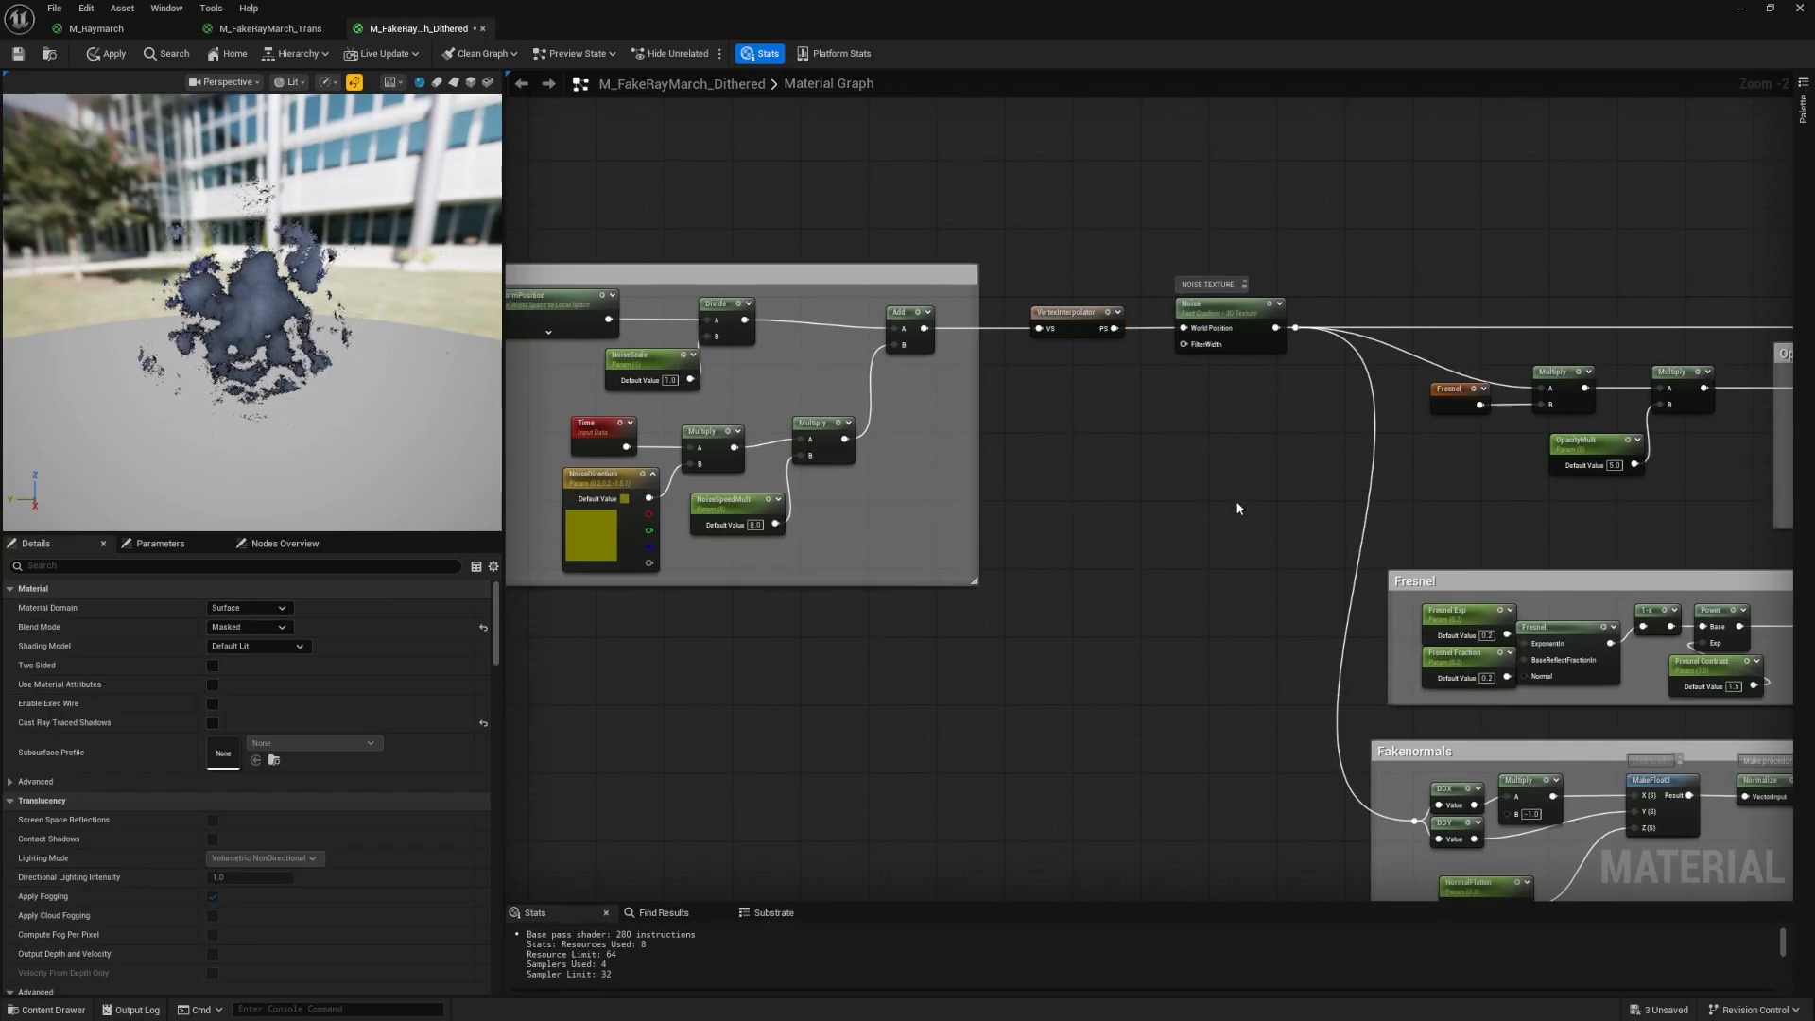
# Examine the Noise texture node and the reroute that splits its output to the colour, opacity and Fakenormals branches.
pyautogui.moveTo(1260, 378); pyautogui.dragTo(1040, 378, button='right')
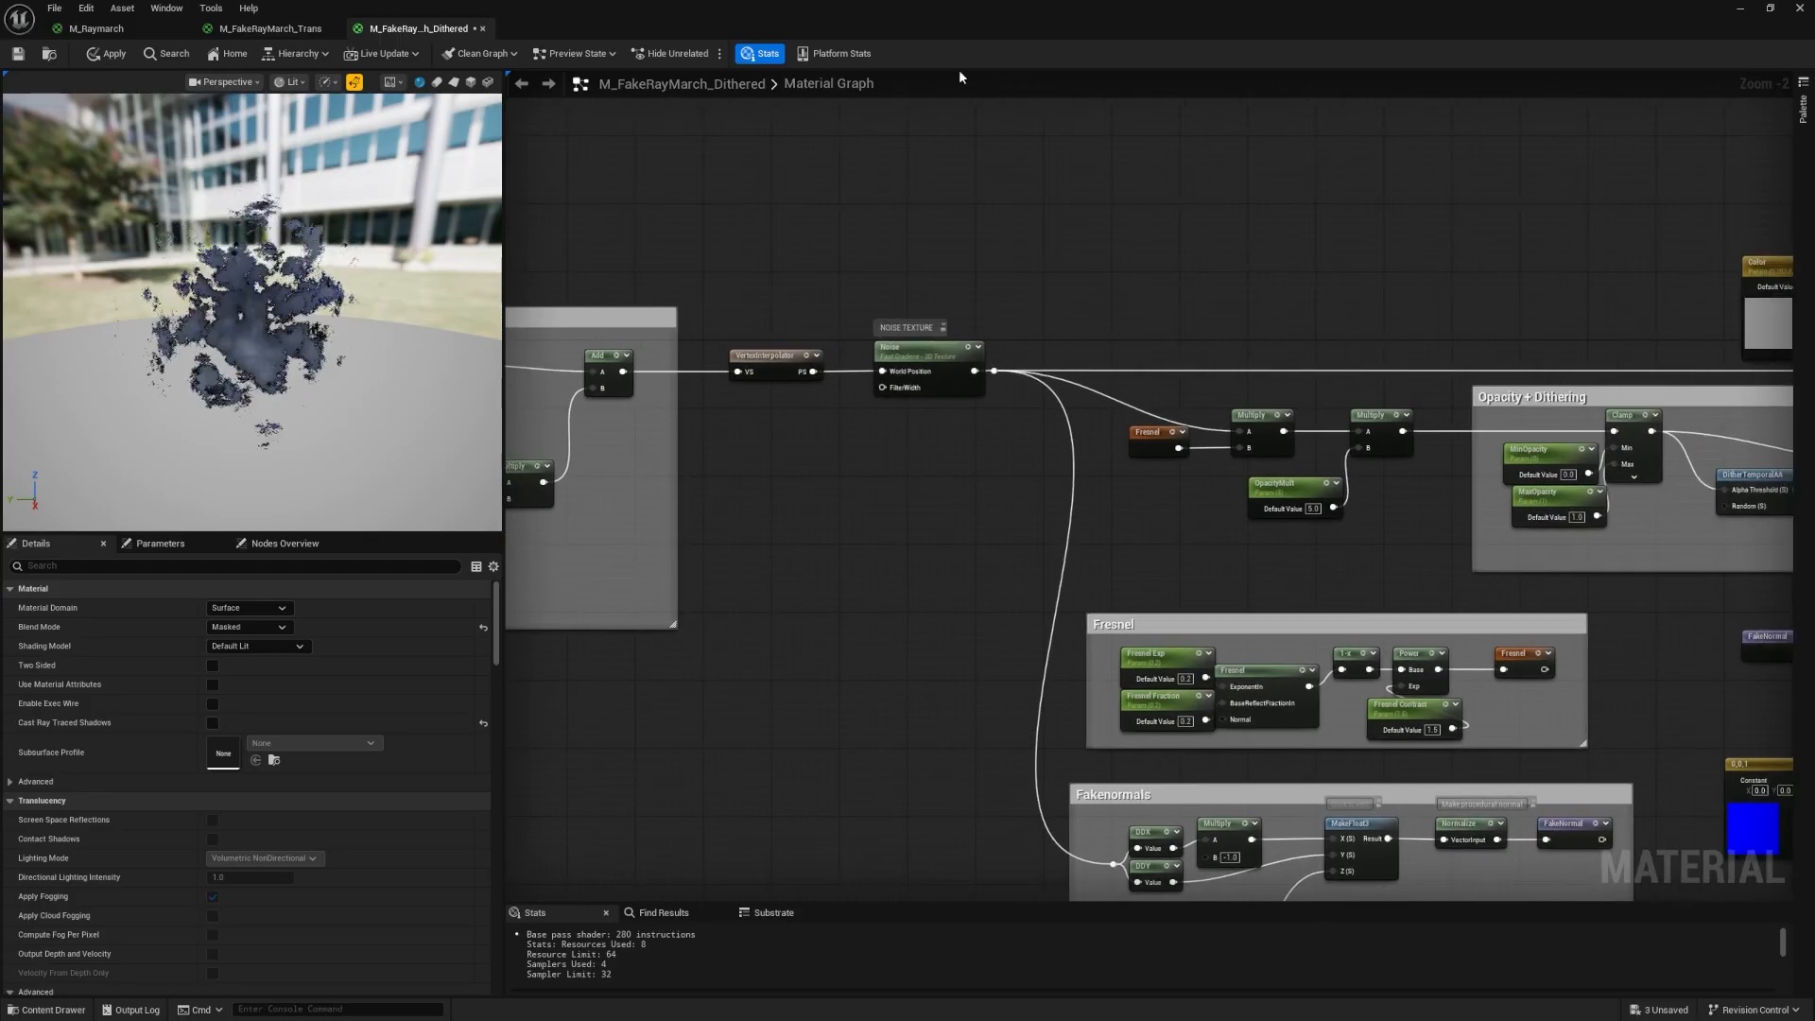
pyautogui.click(905, 347)
pyautogui.moveTo(1181, 329); pyautogui.dragTo(871, 206, button='right')
pyautogui.click(703, 227)
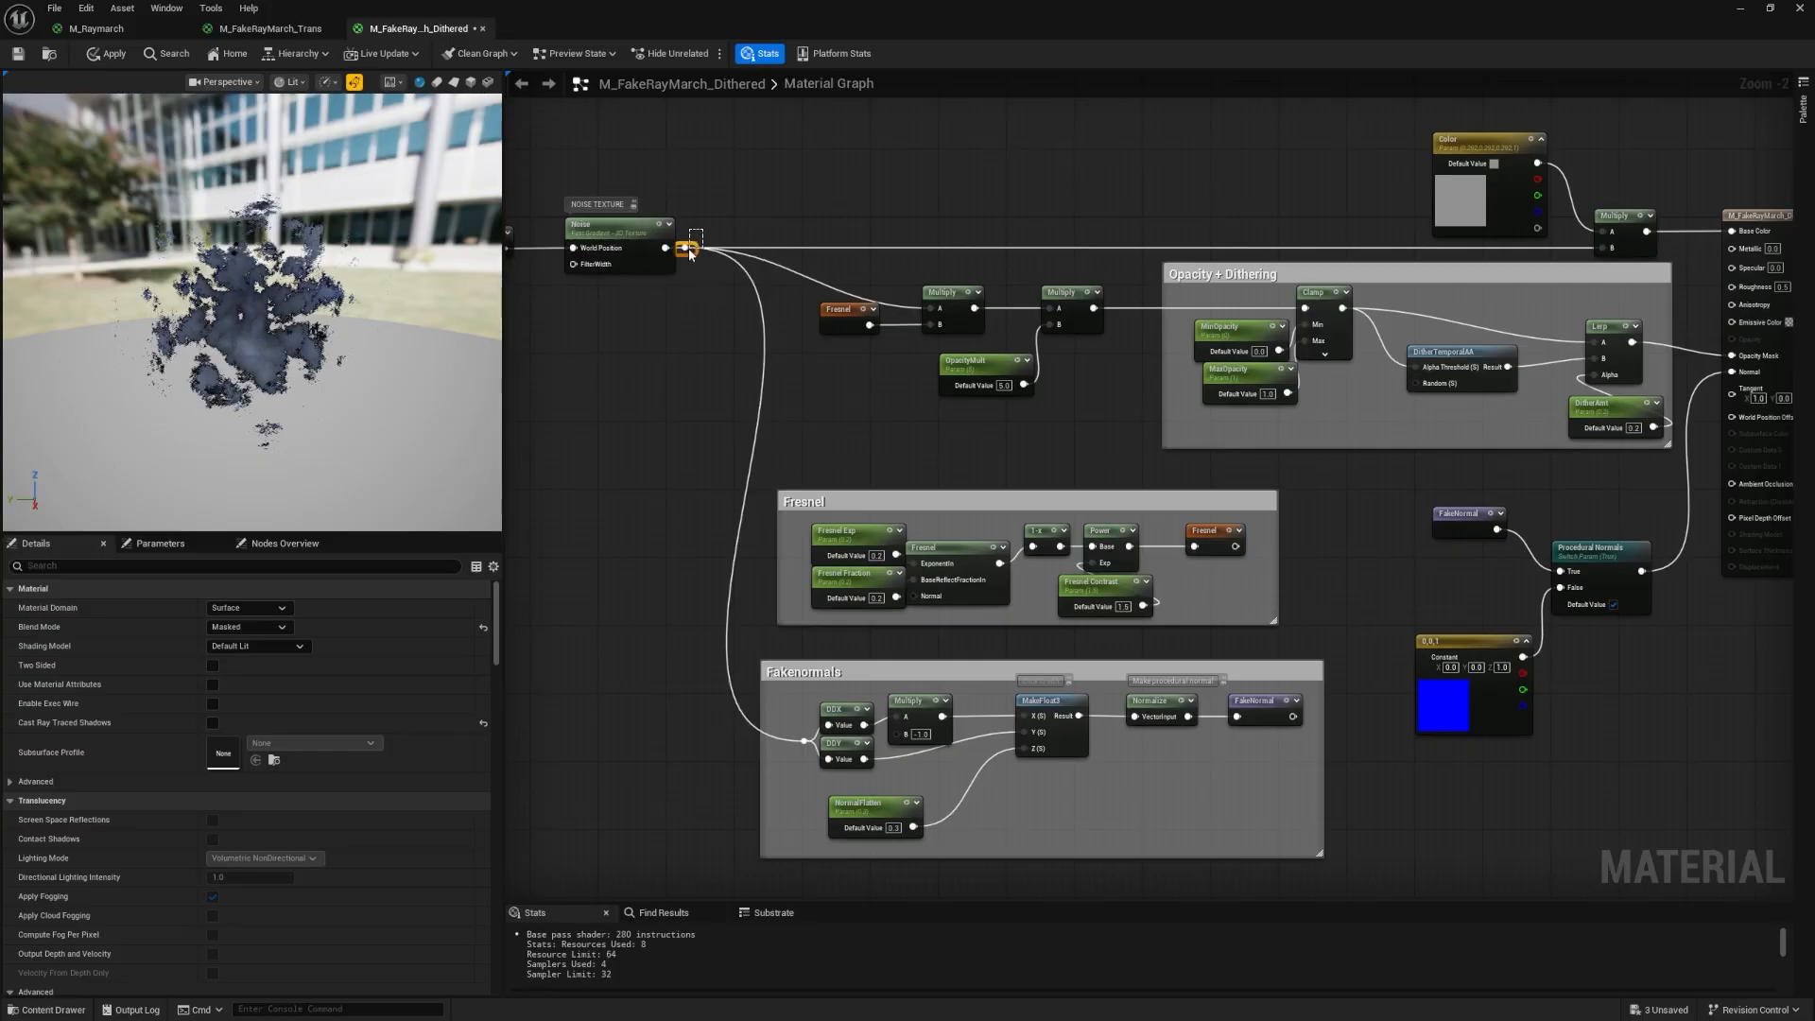
pyautogui.moveTo(688, 247); pyautogui.dragTo(683, 257)
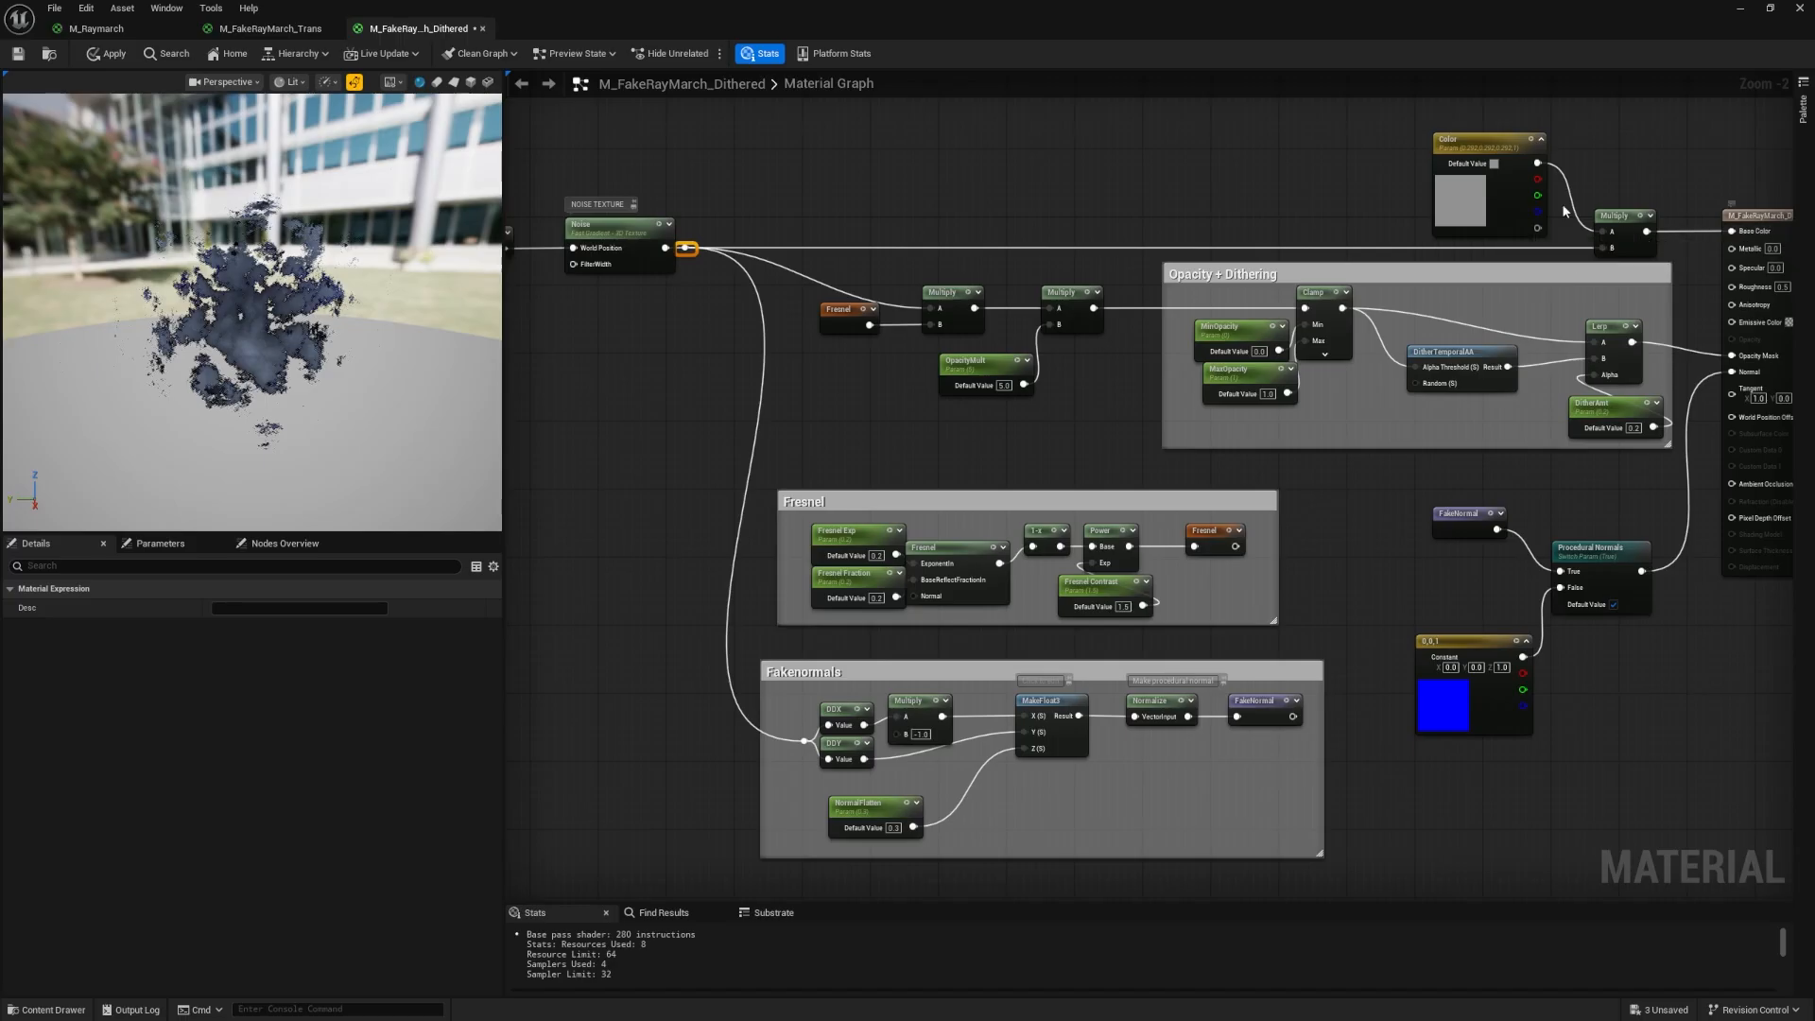
# Try a blue tint with RGB 0.072, 0.12, 0.292 on the material's Color parameter and return it to grey.
pyautogui.click(1500, 206)
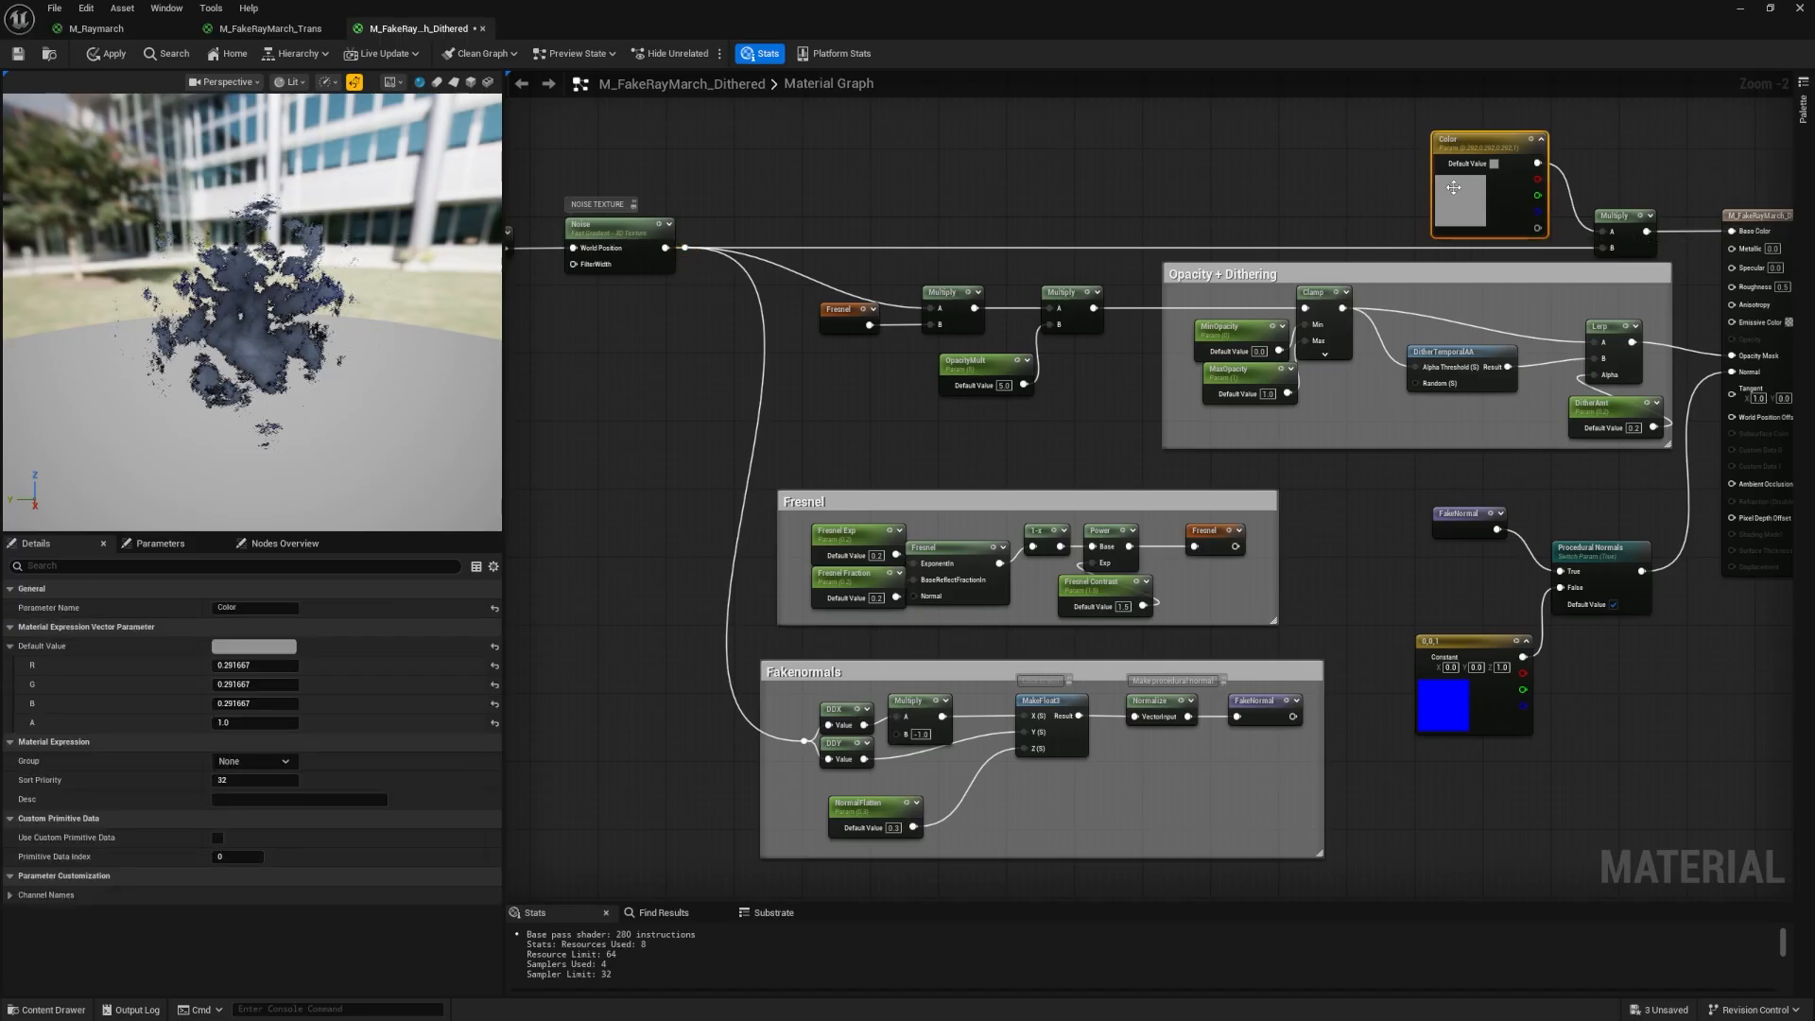
pyautogui.click(160, 542)
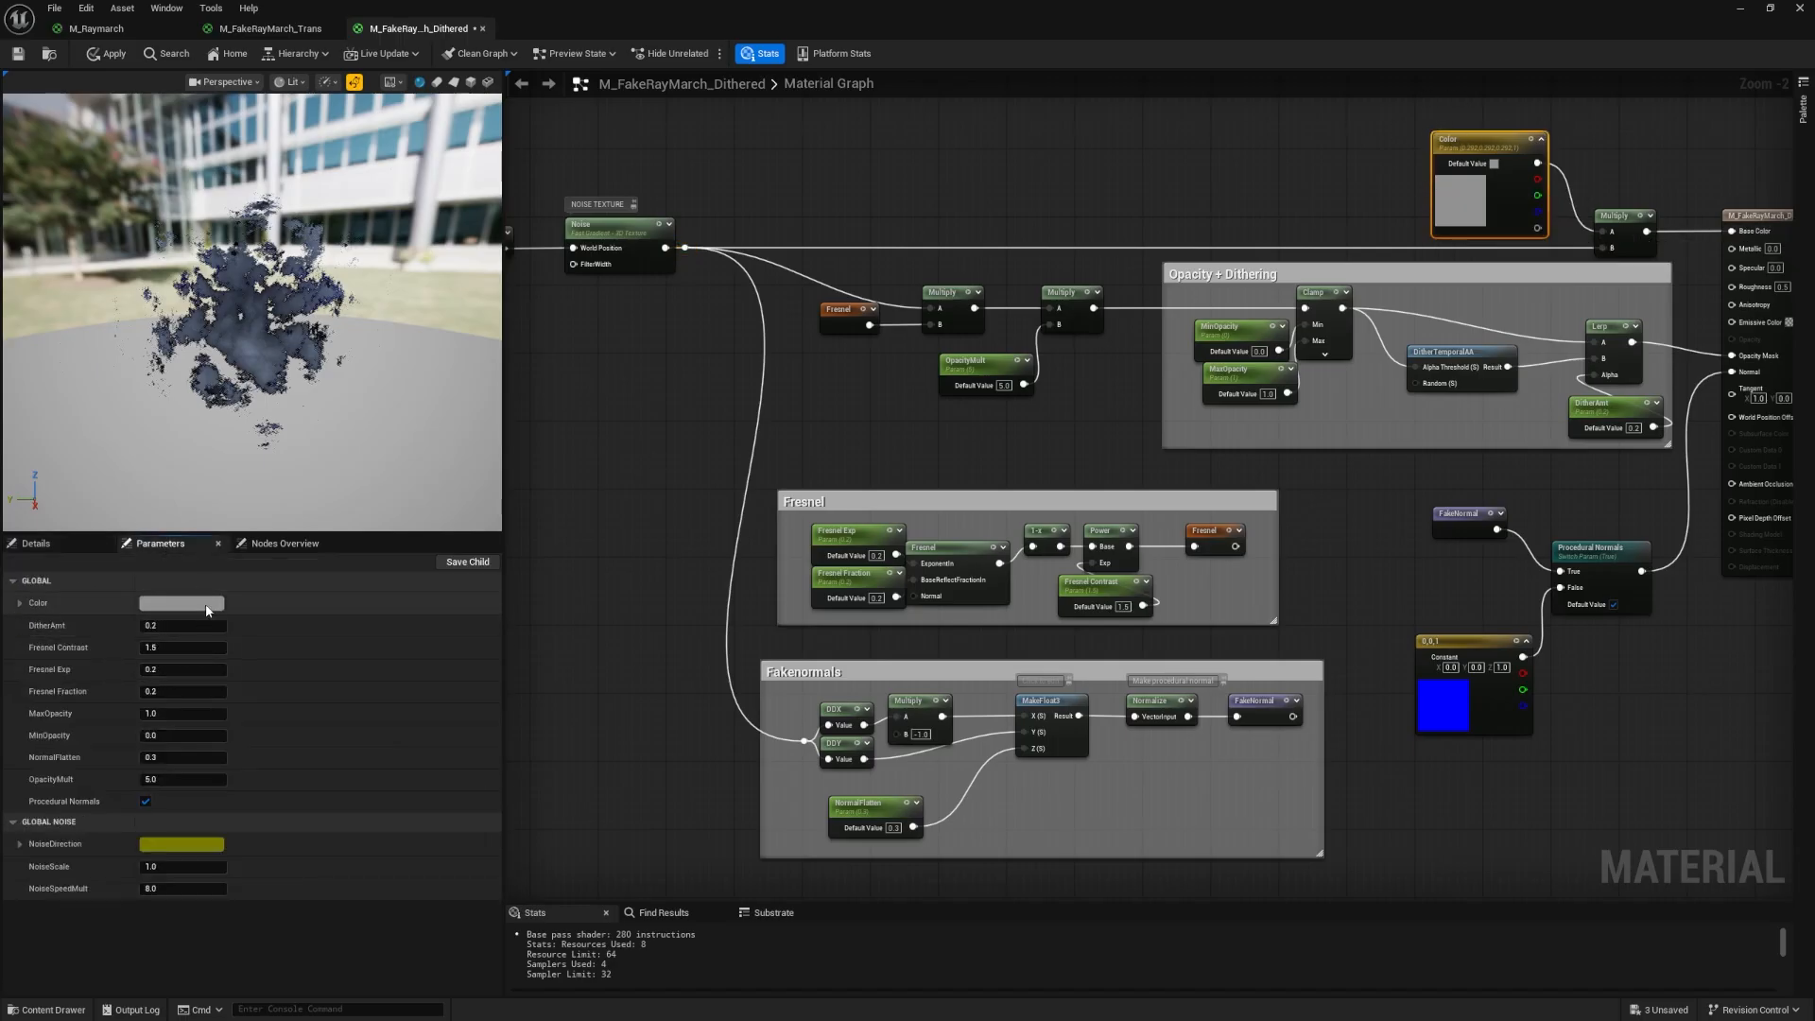
pyautogui.click(208, 611)
pyautogui.moveTo(275, 709)
pyautogui.mouseDown()
pyautogui.moveTo(289, 702)
pyautogui.moveTo(261, 680)
pyautogui.mouseUp()
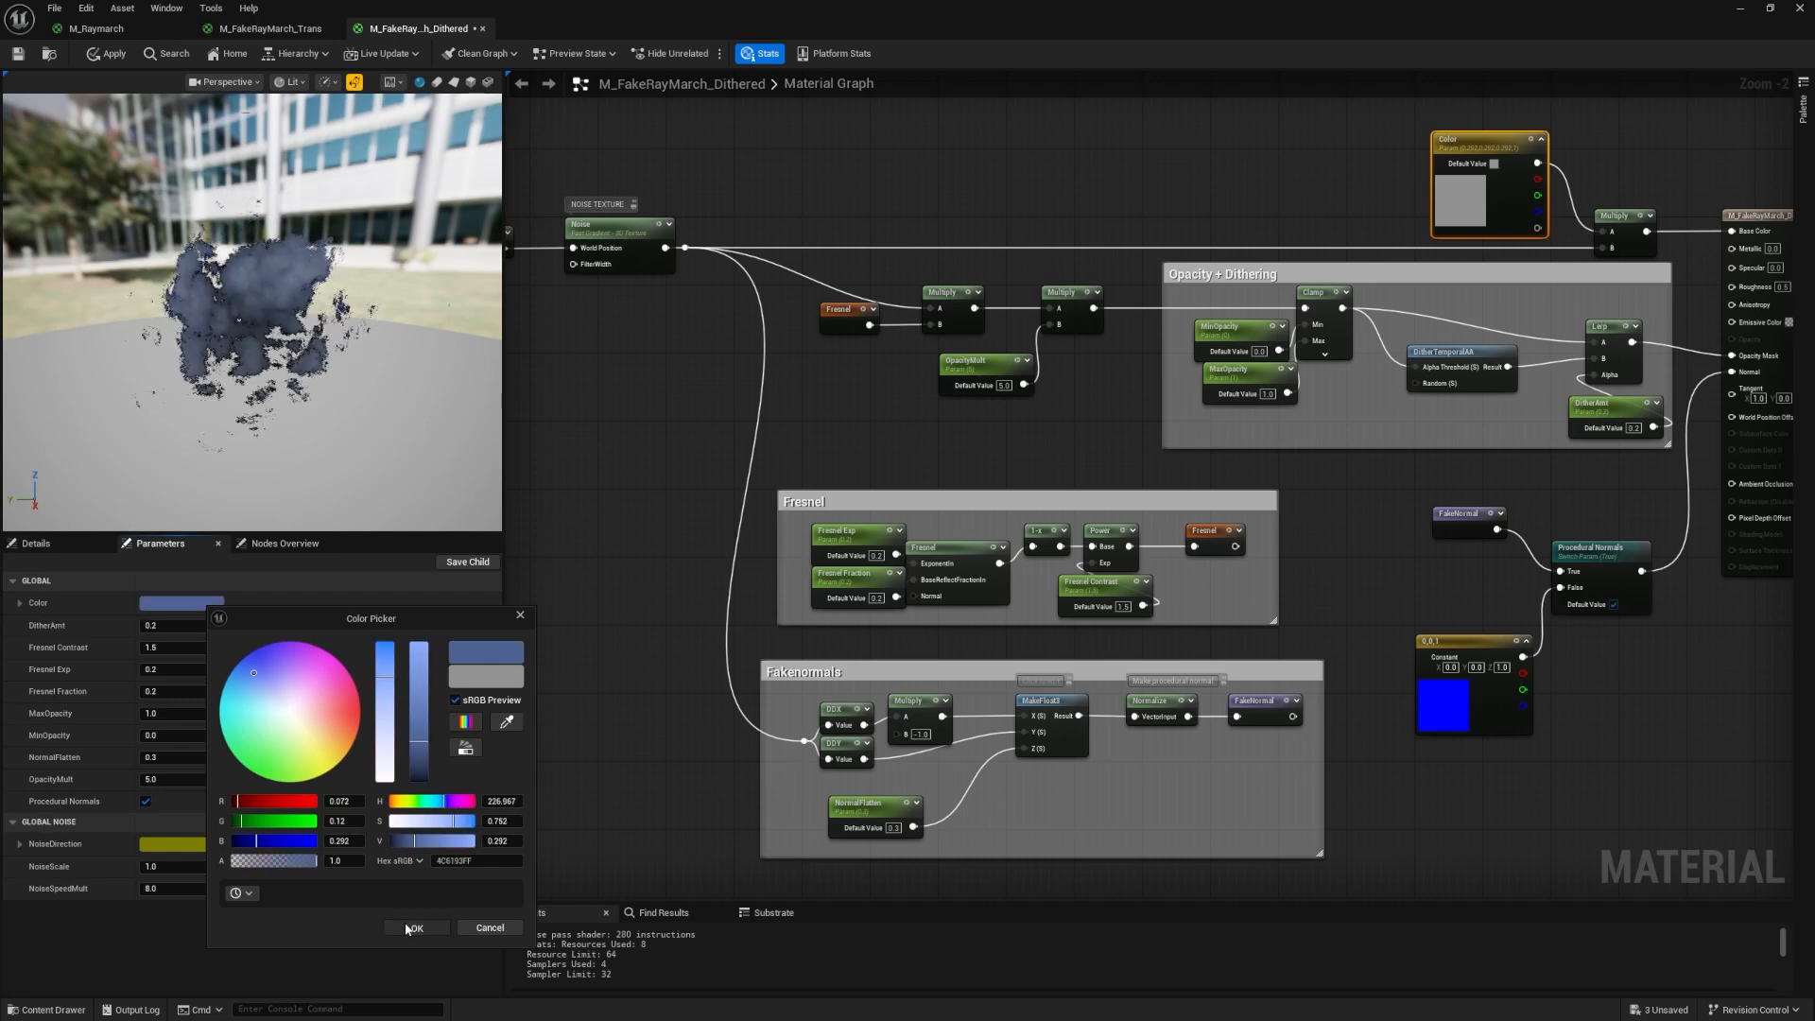
pyautogui.click(426, 924)
pyautogui.click(207, 607)
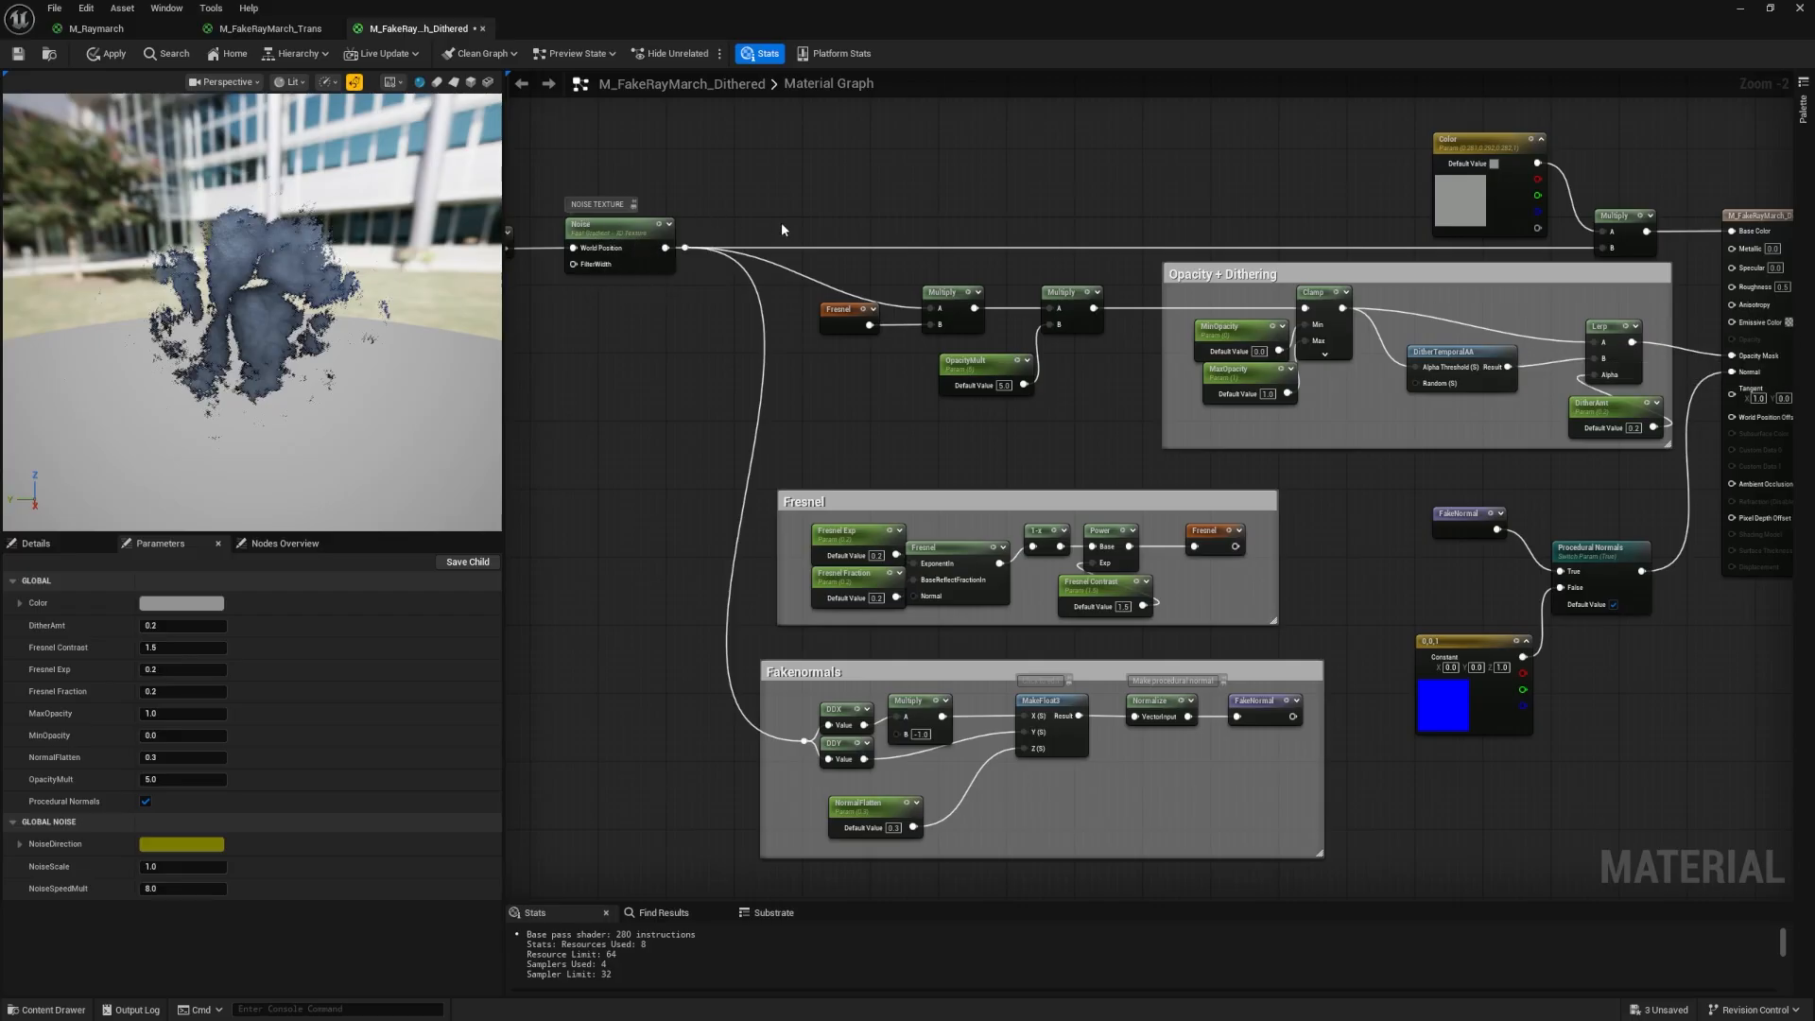
# Examine the opacity branch's Multiply node and the Fresnel group's Fresnel Exp, Fresnel Fraction and Fresnel nodes.
pyautogui.click(931, 295)
pyautogui.click(905, 272)
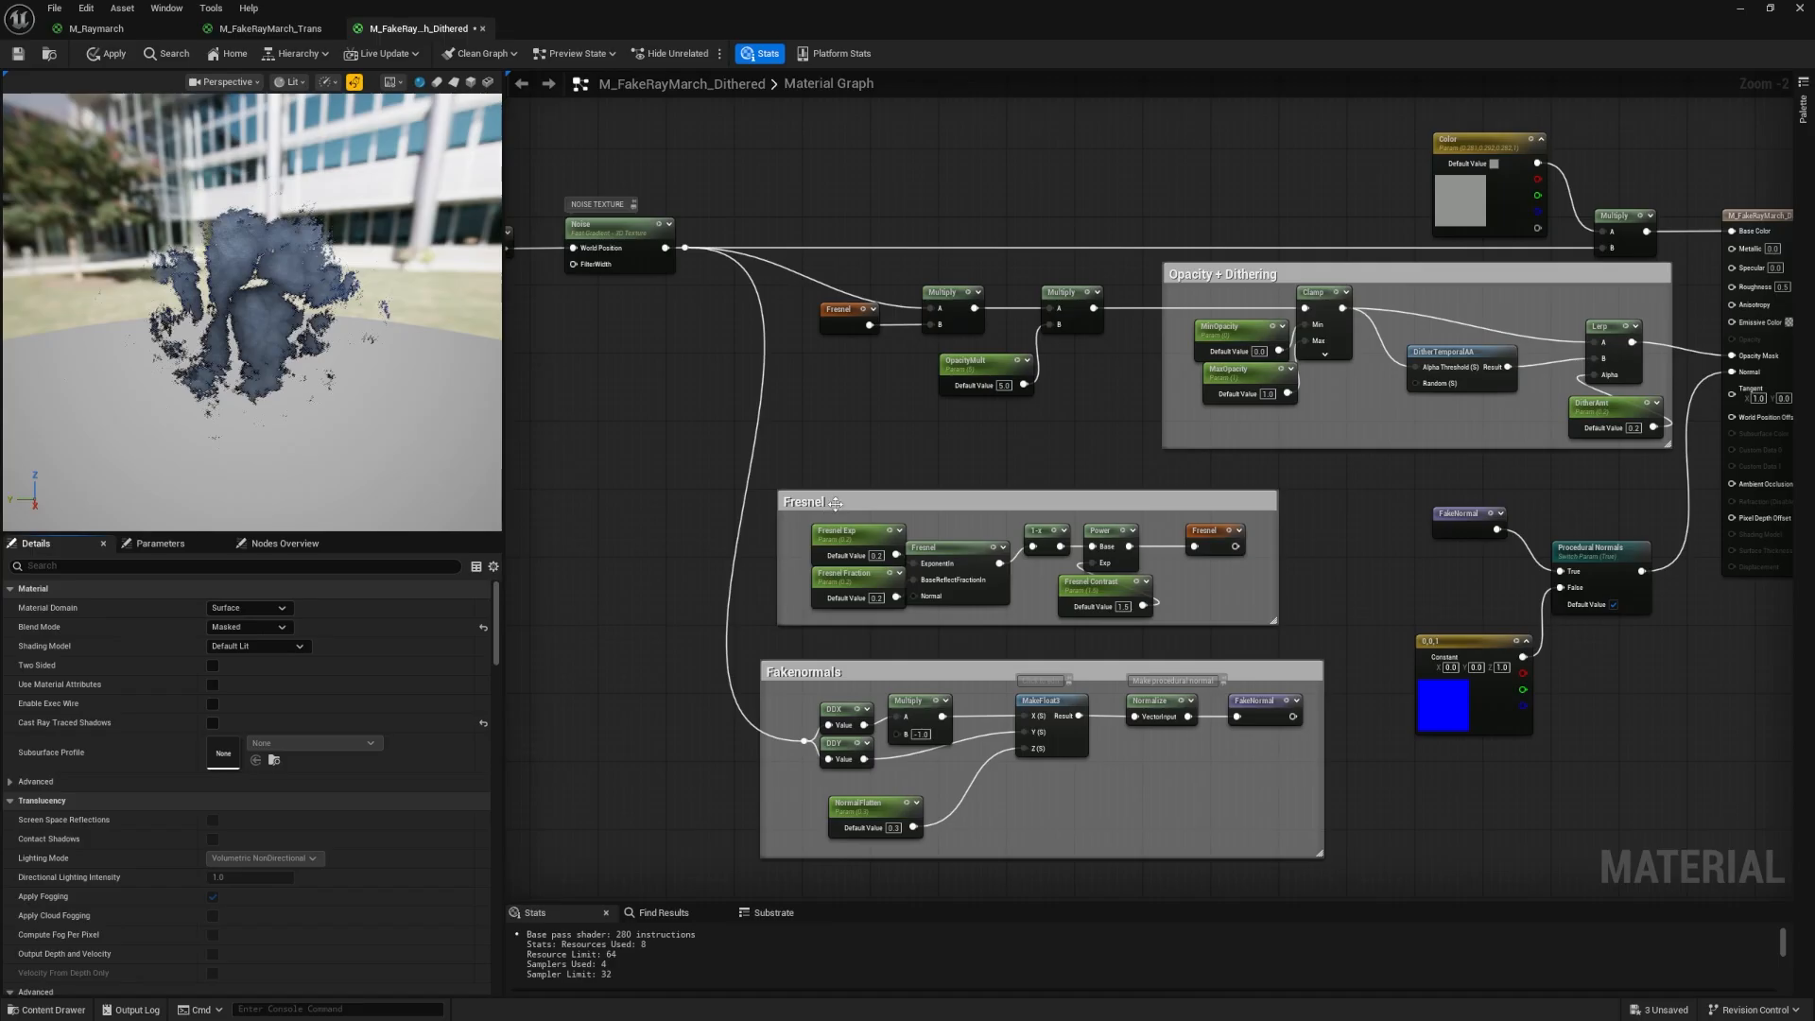
pyautogui.moveTo(841, 542); pyautogui.dragTo(825, 578)
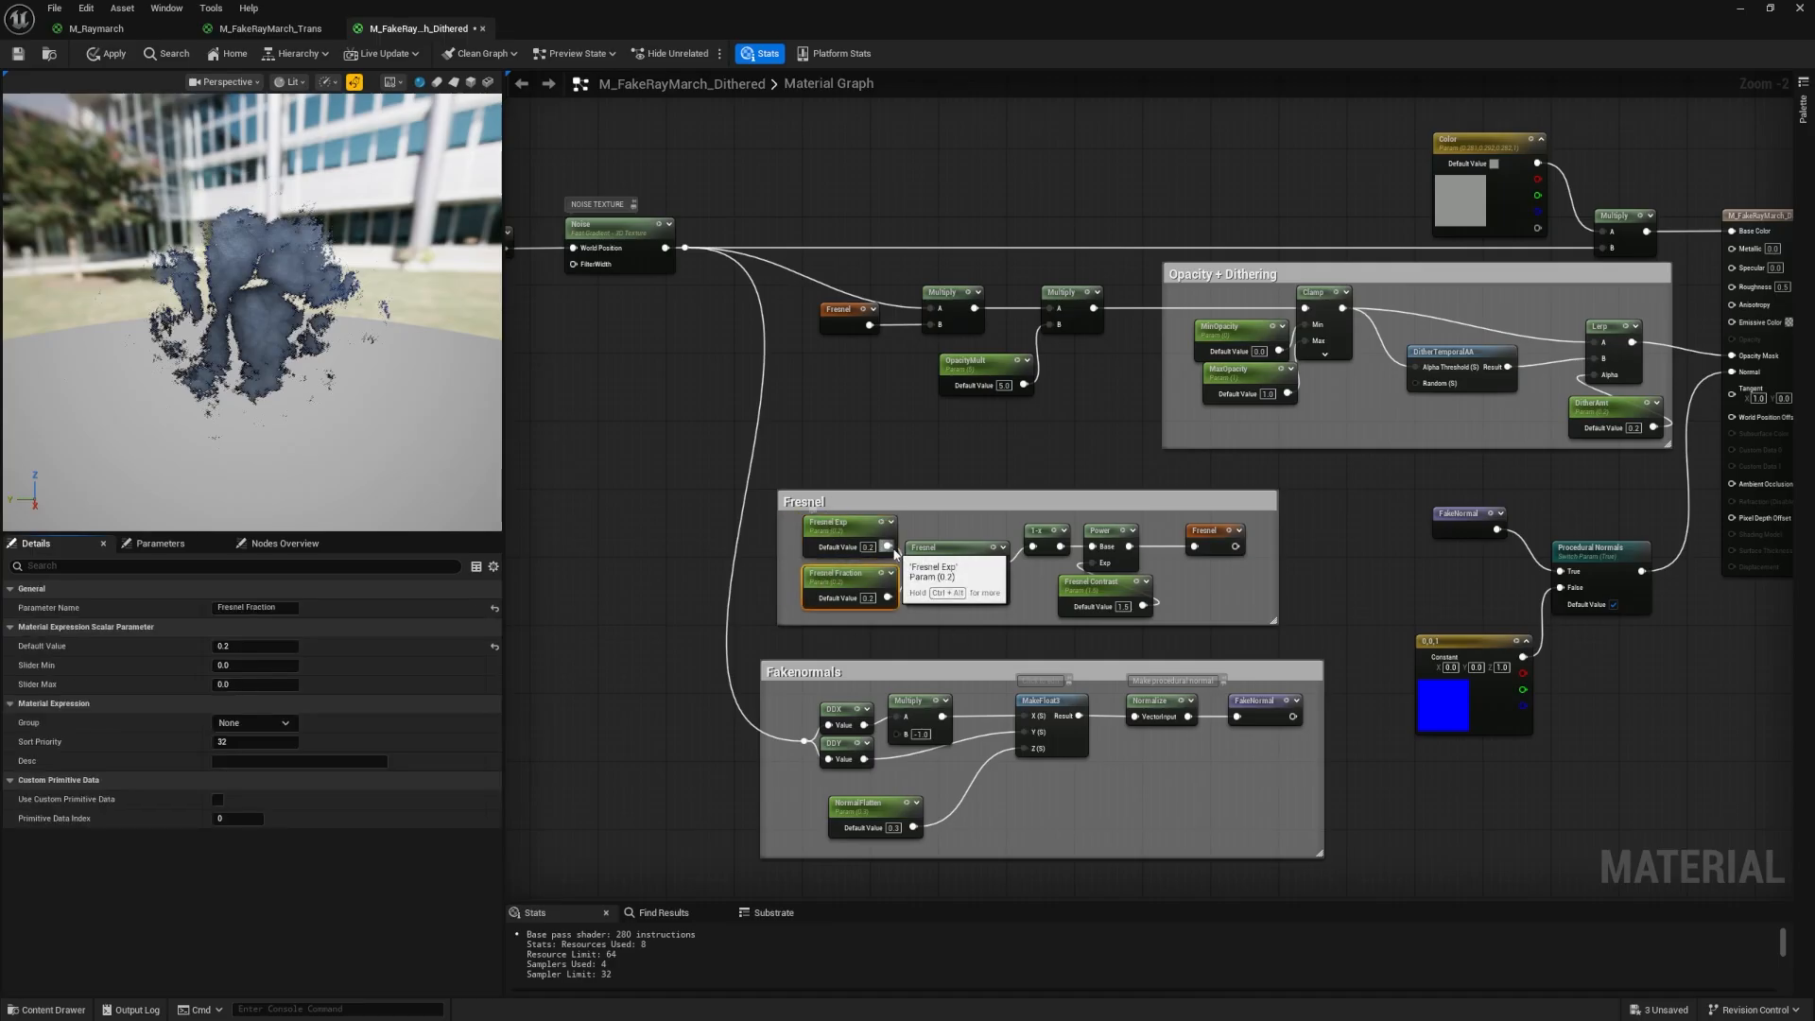
pyautogui.click(959, 551)
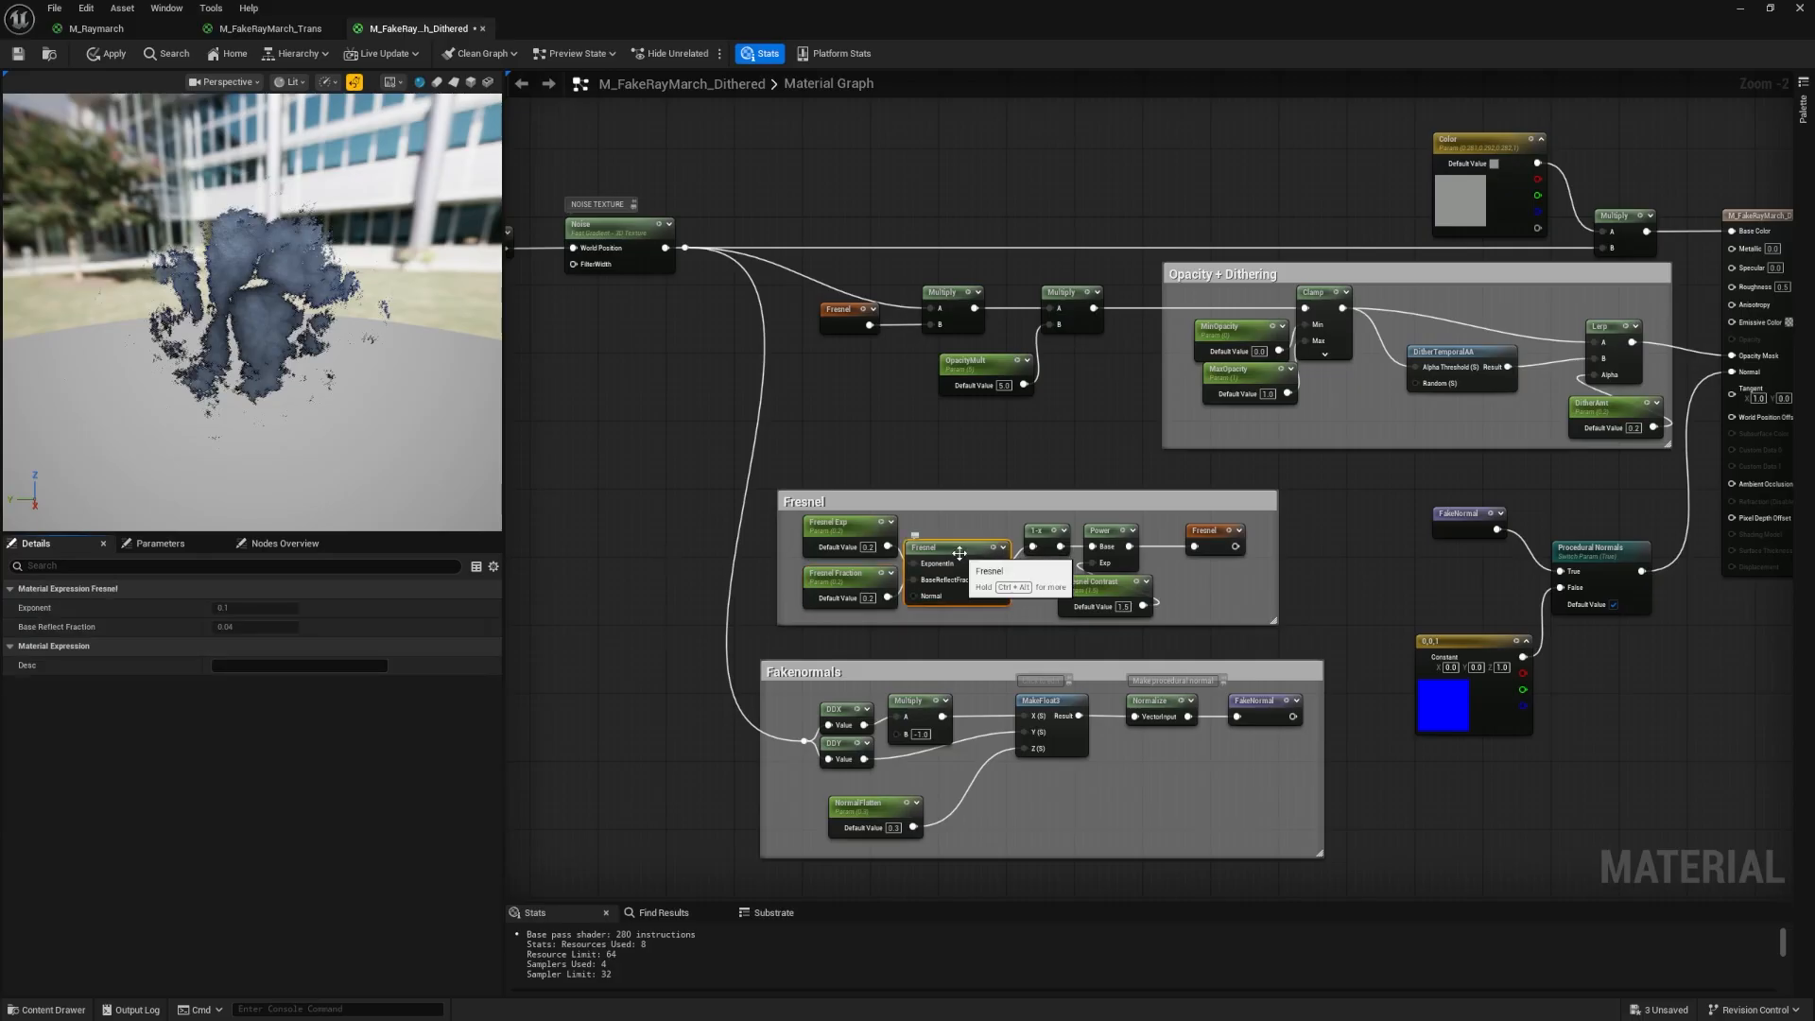
# Restore the floating editor window and inspect the Masked cloud's sphere in wireframe before returning the level to lit view.
pyautogui.click(1770, 7)
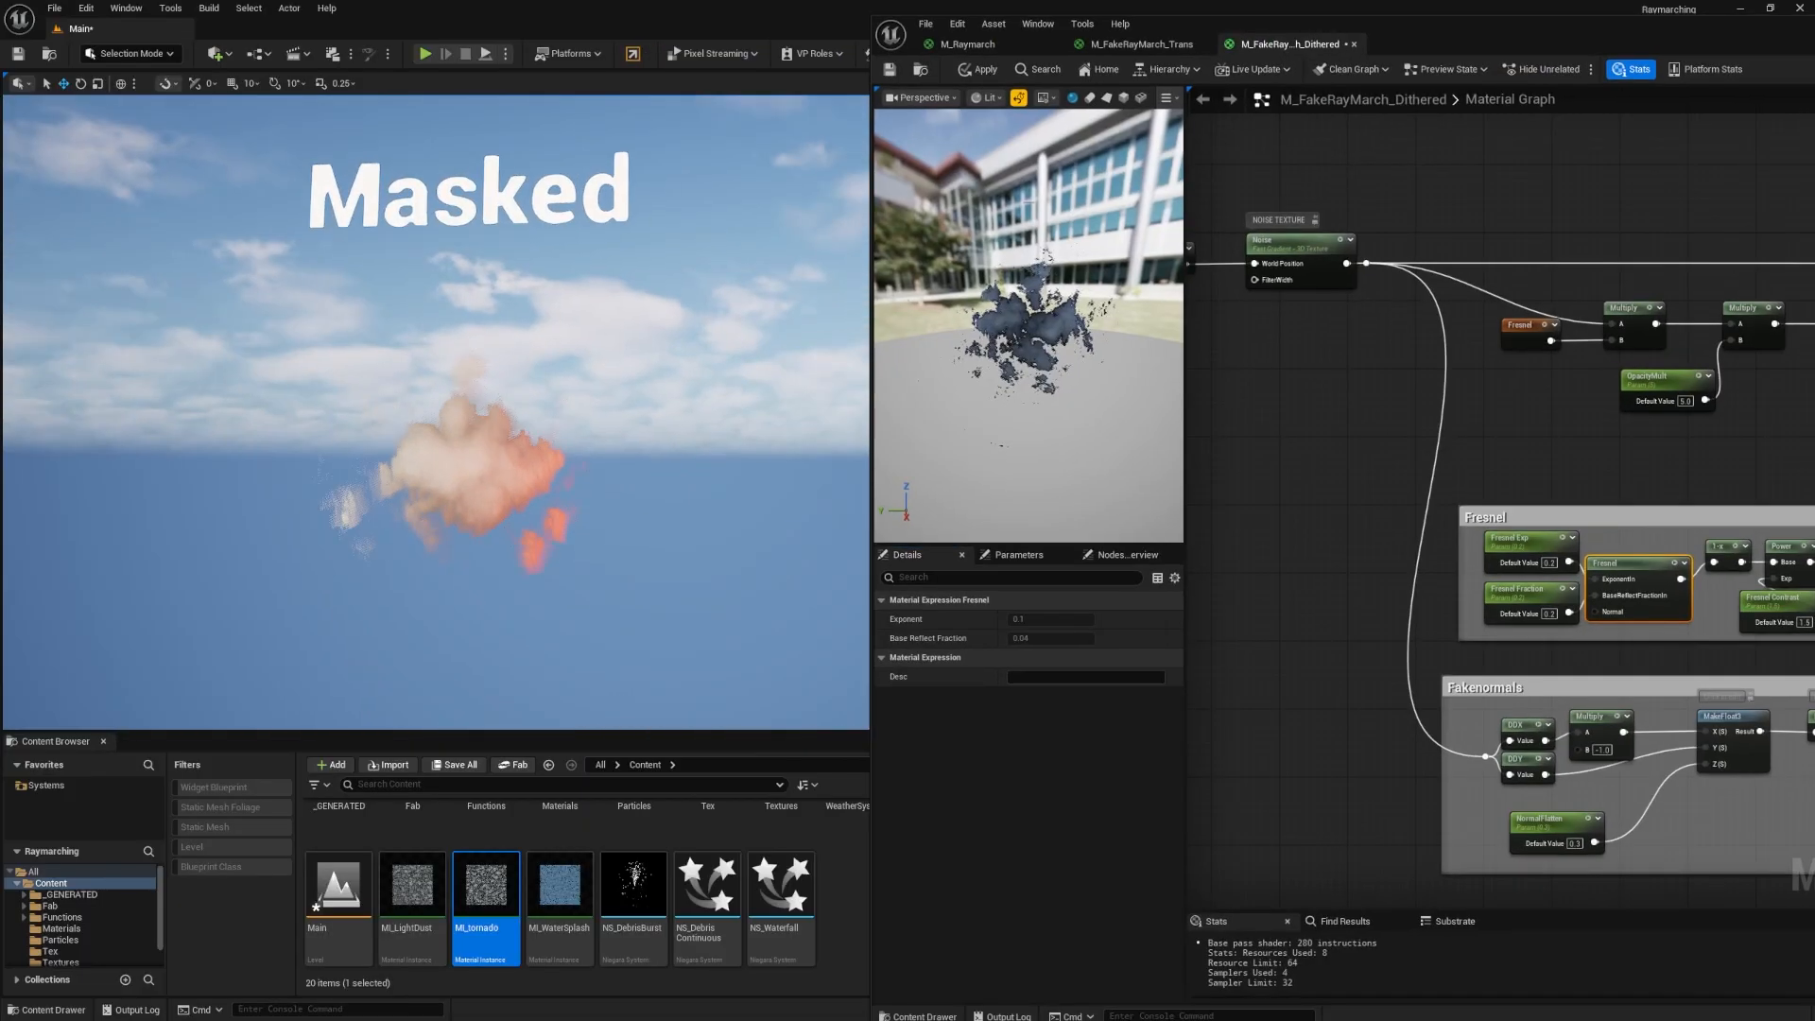
pyautogui.hotkey('alt', '2')
pyautogui.moveTo(640, 383); pyautogui.dragTo(718, 378, button='right')
pyautogui.hotkey('alt', '4')
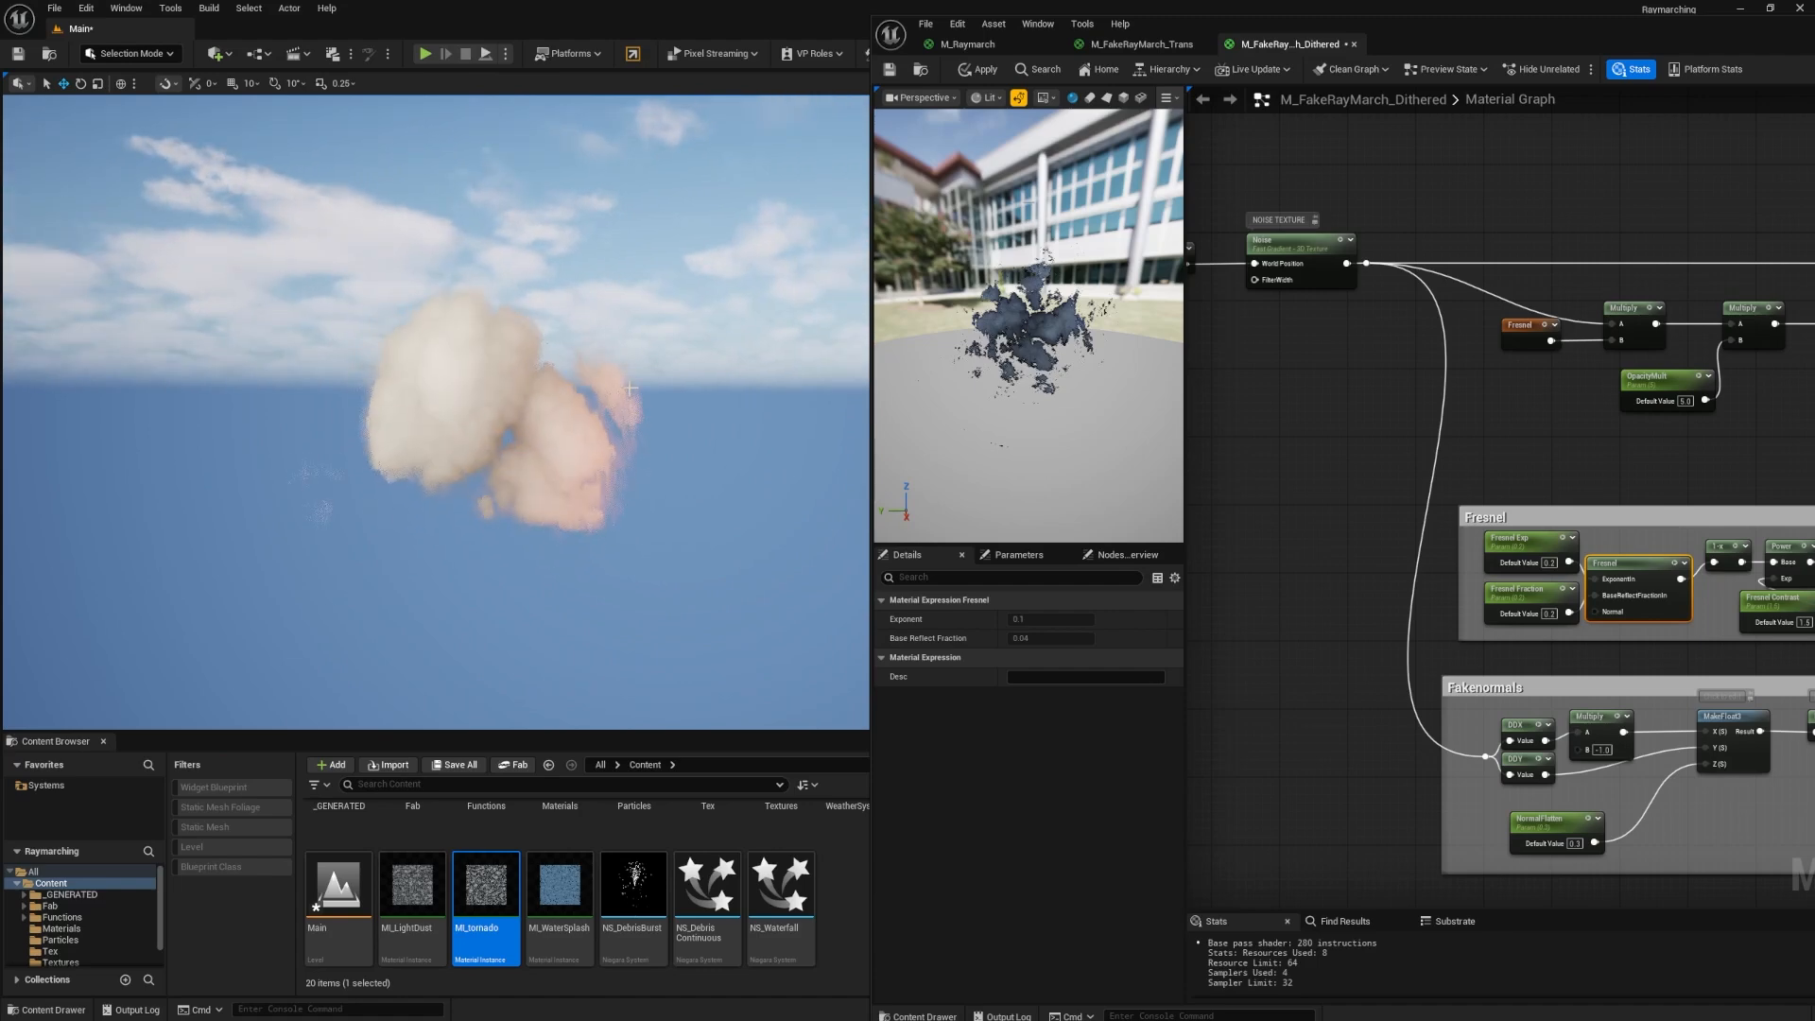
# Try Fresnel Exp values of 0 and 1 in the dithered material's parameters and set it back to 0.2.
pyautogui.doubleClick(1402, 25)
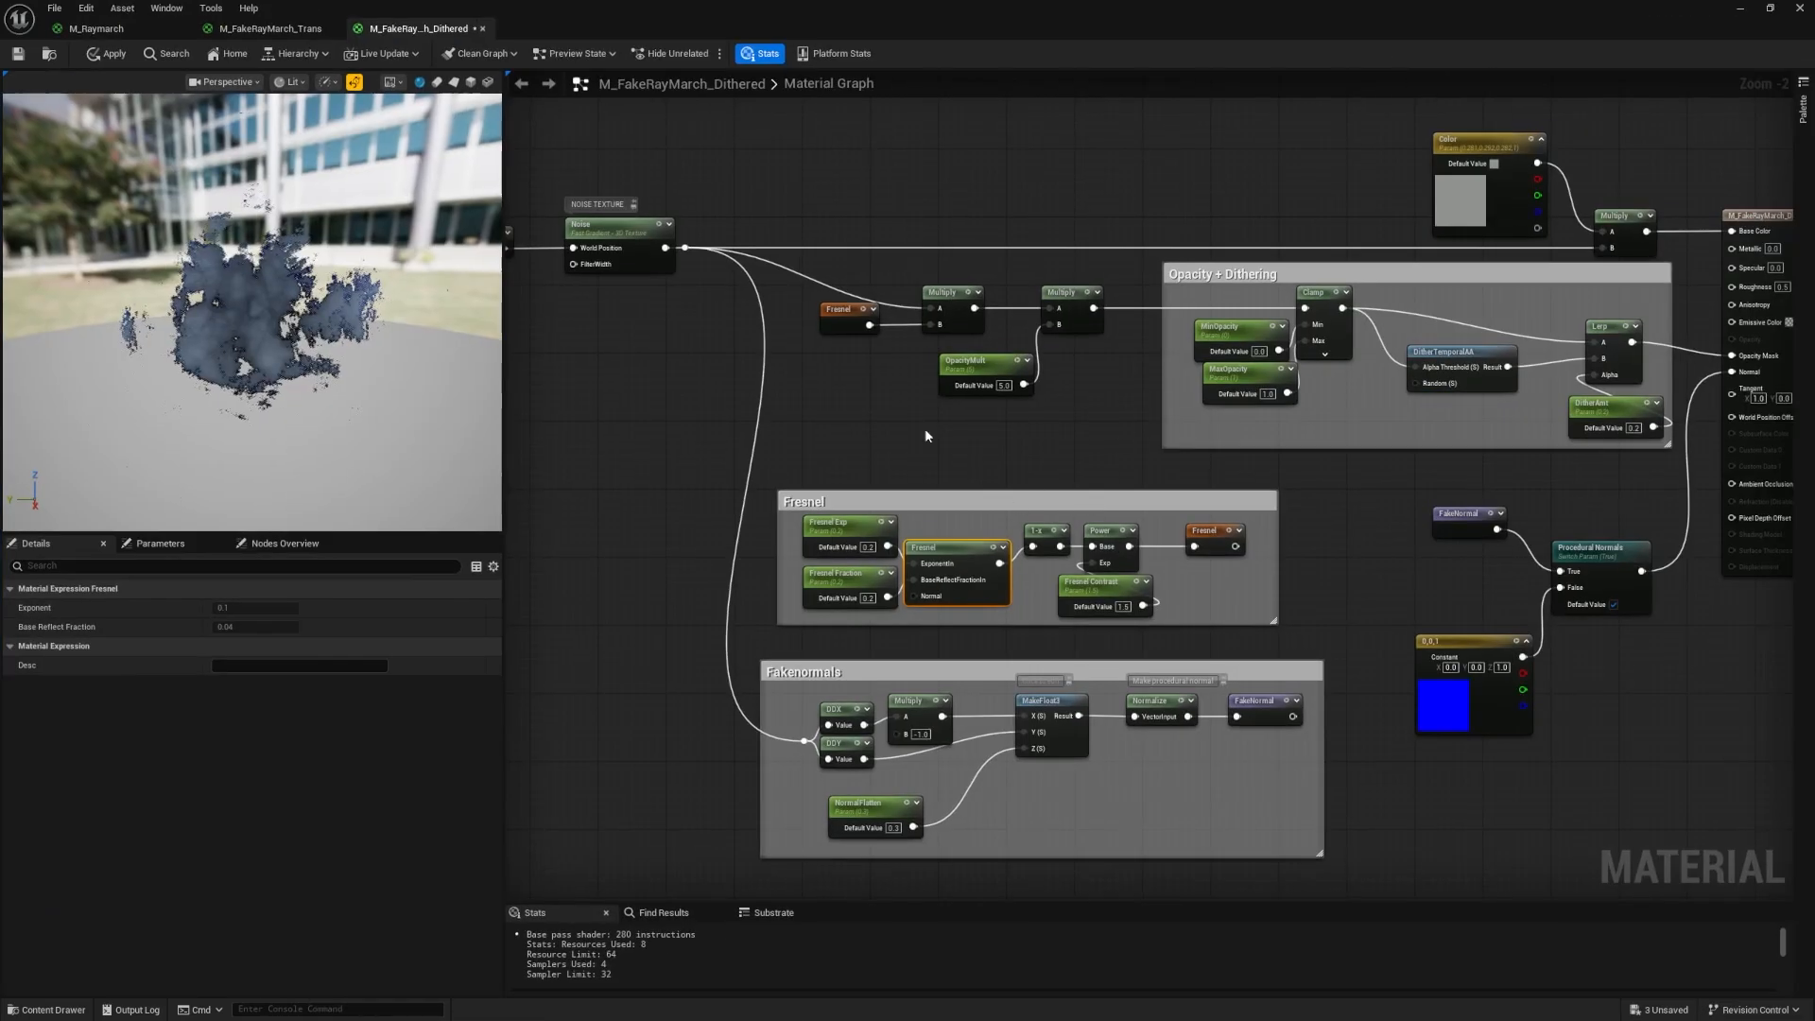
pyautogui.click(1766, 9)
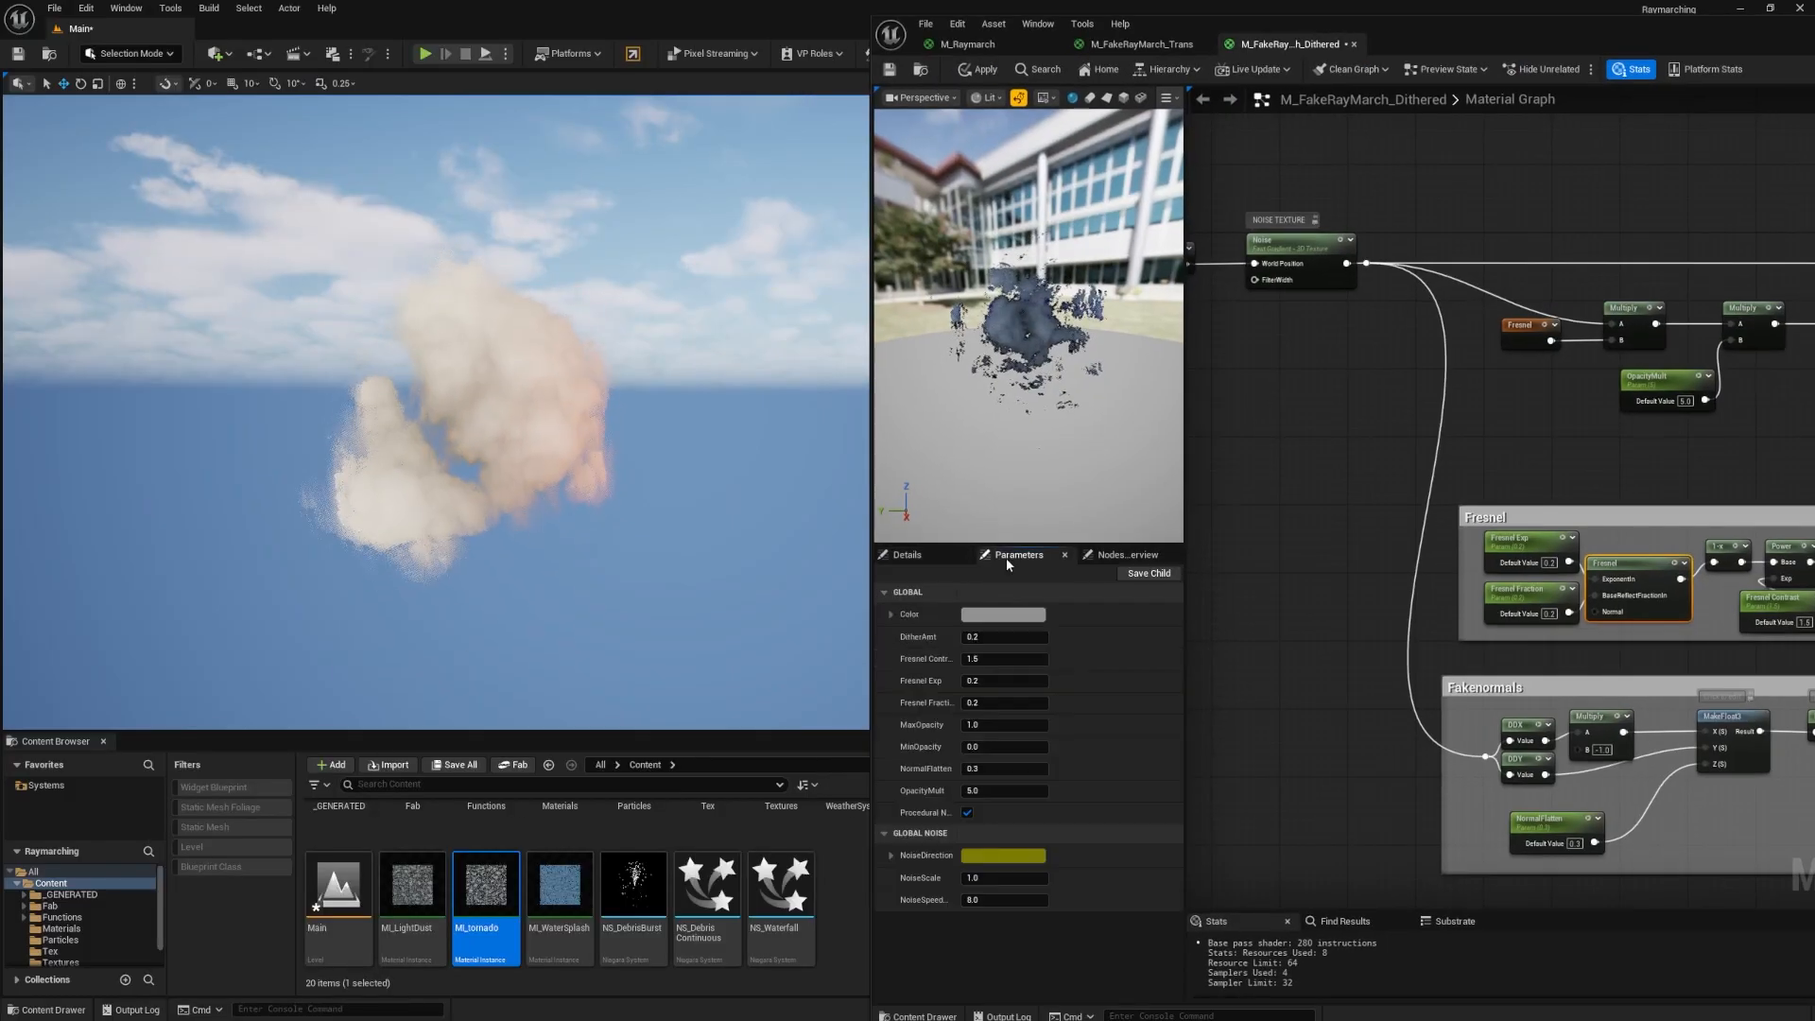
pyautogui.click(1008, 558)
pyautogui.click(999, 682)
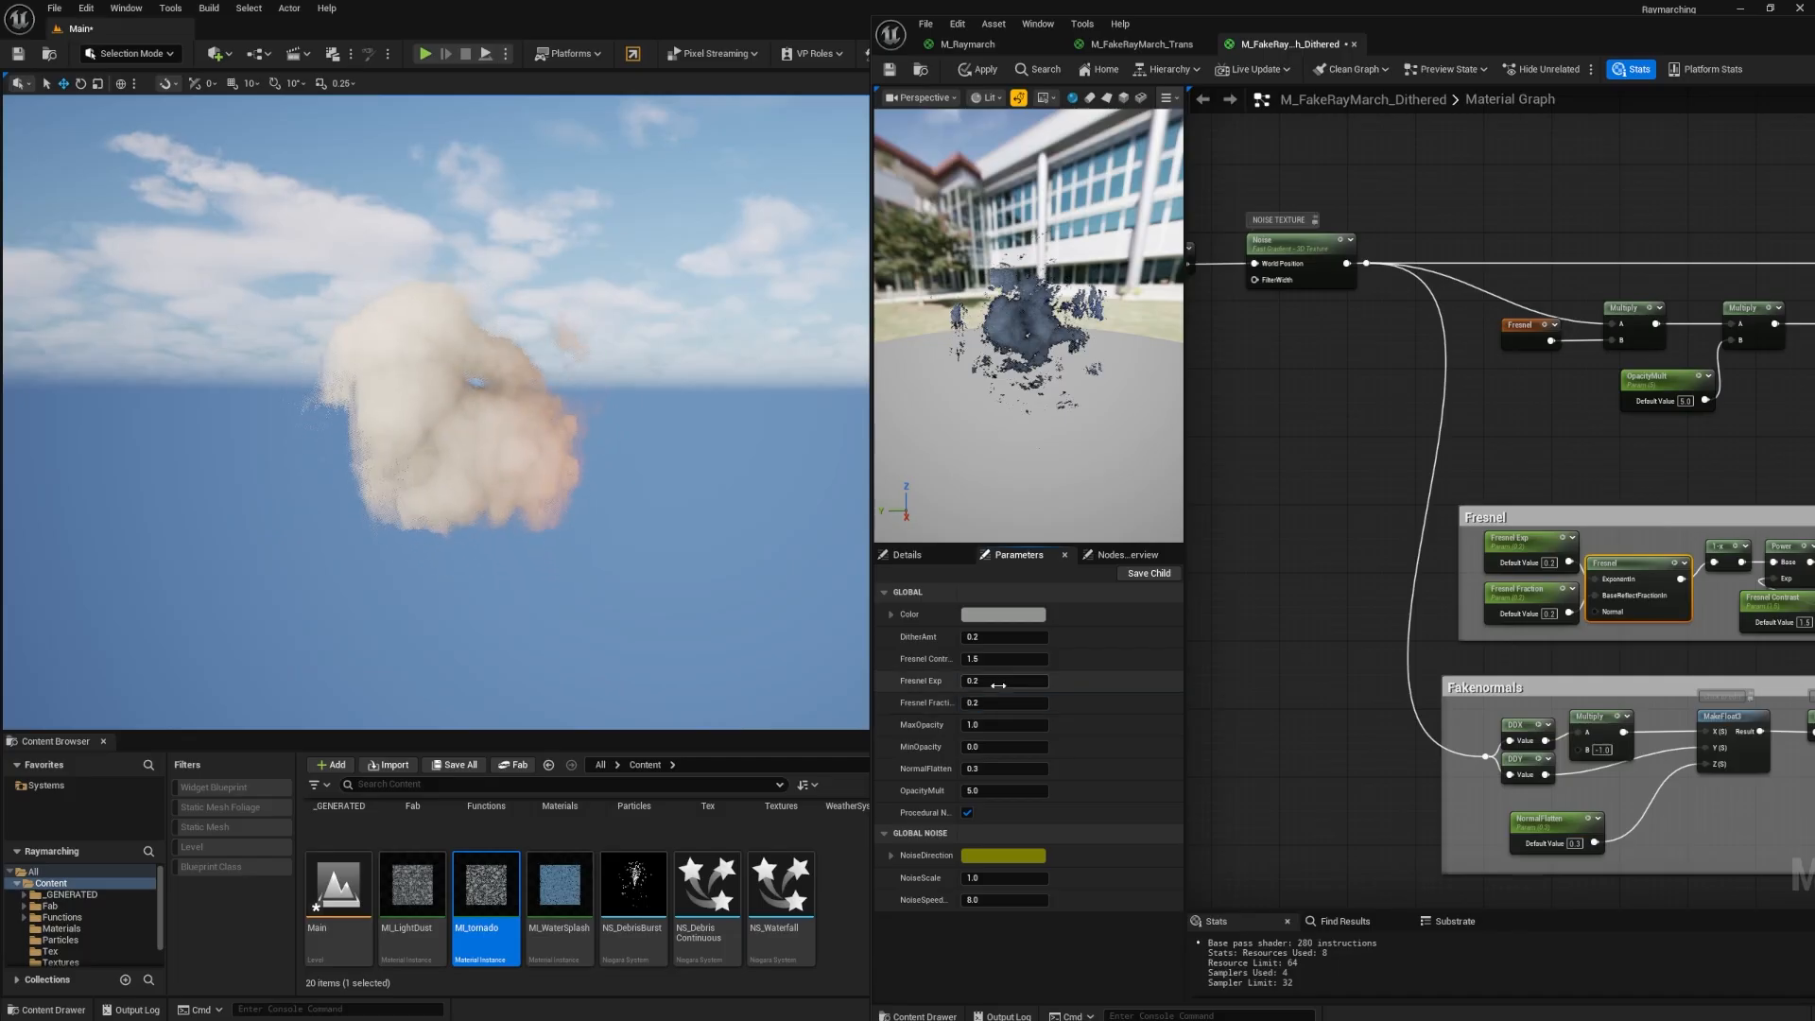
pyautogui.write('0')
pyautogui.press('Return')
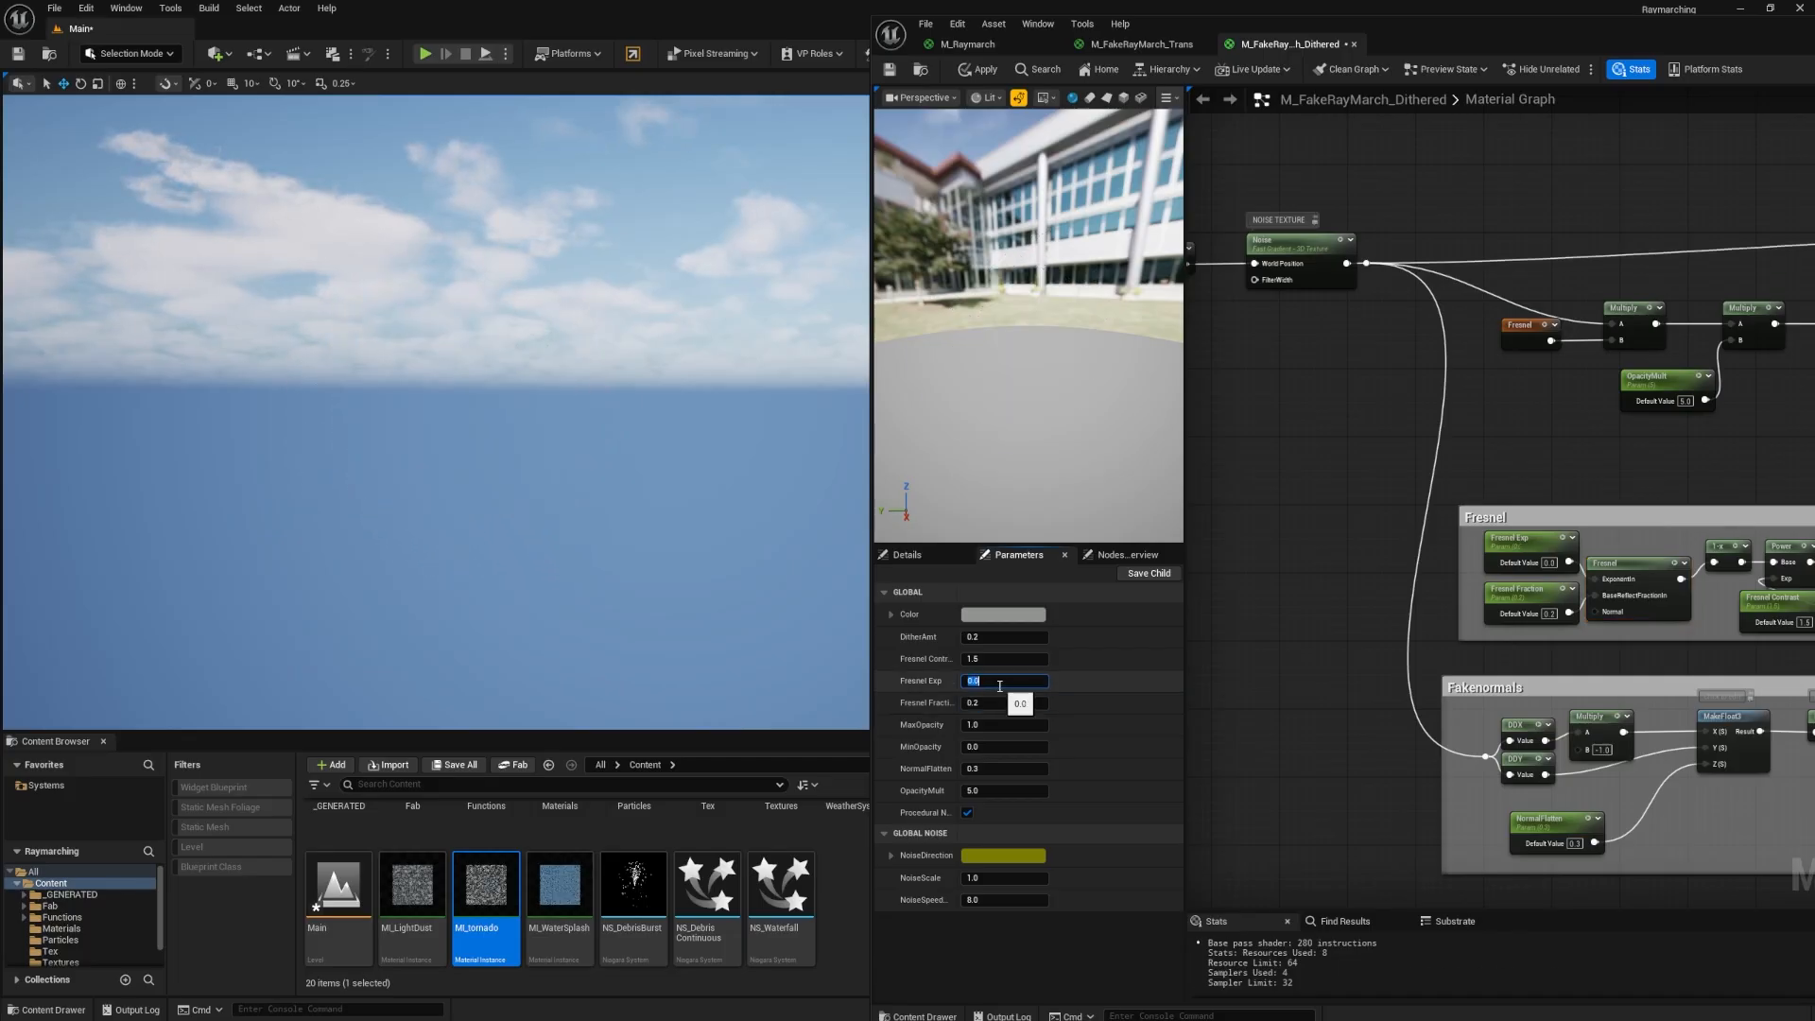
pyautogui.write('1')
pyautogui.press('Return')
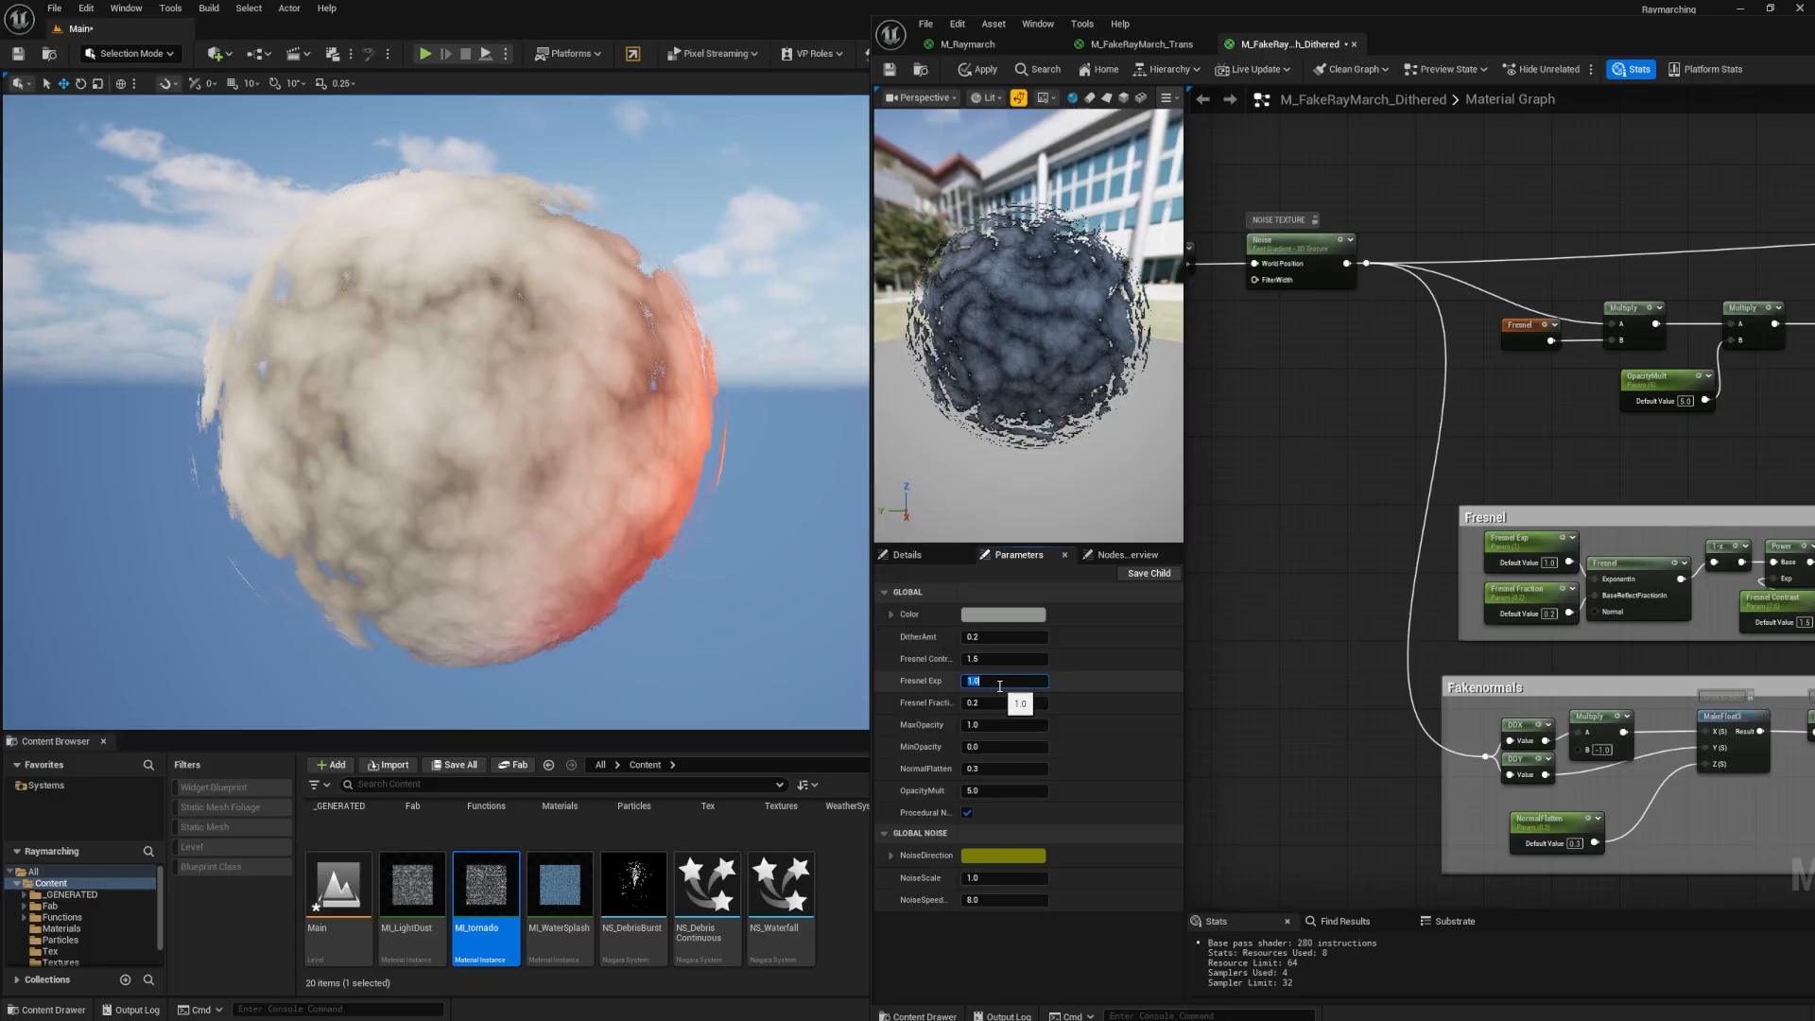
pyautogui.write('0.2')
pyautogui.press('Return')
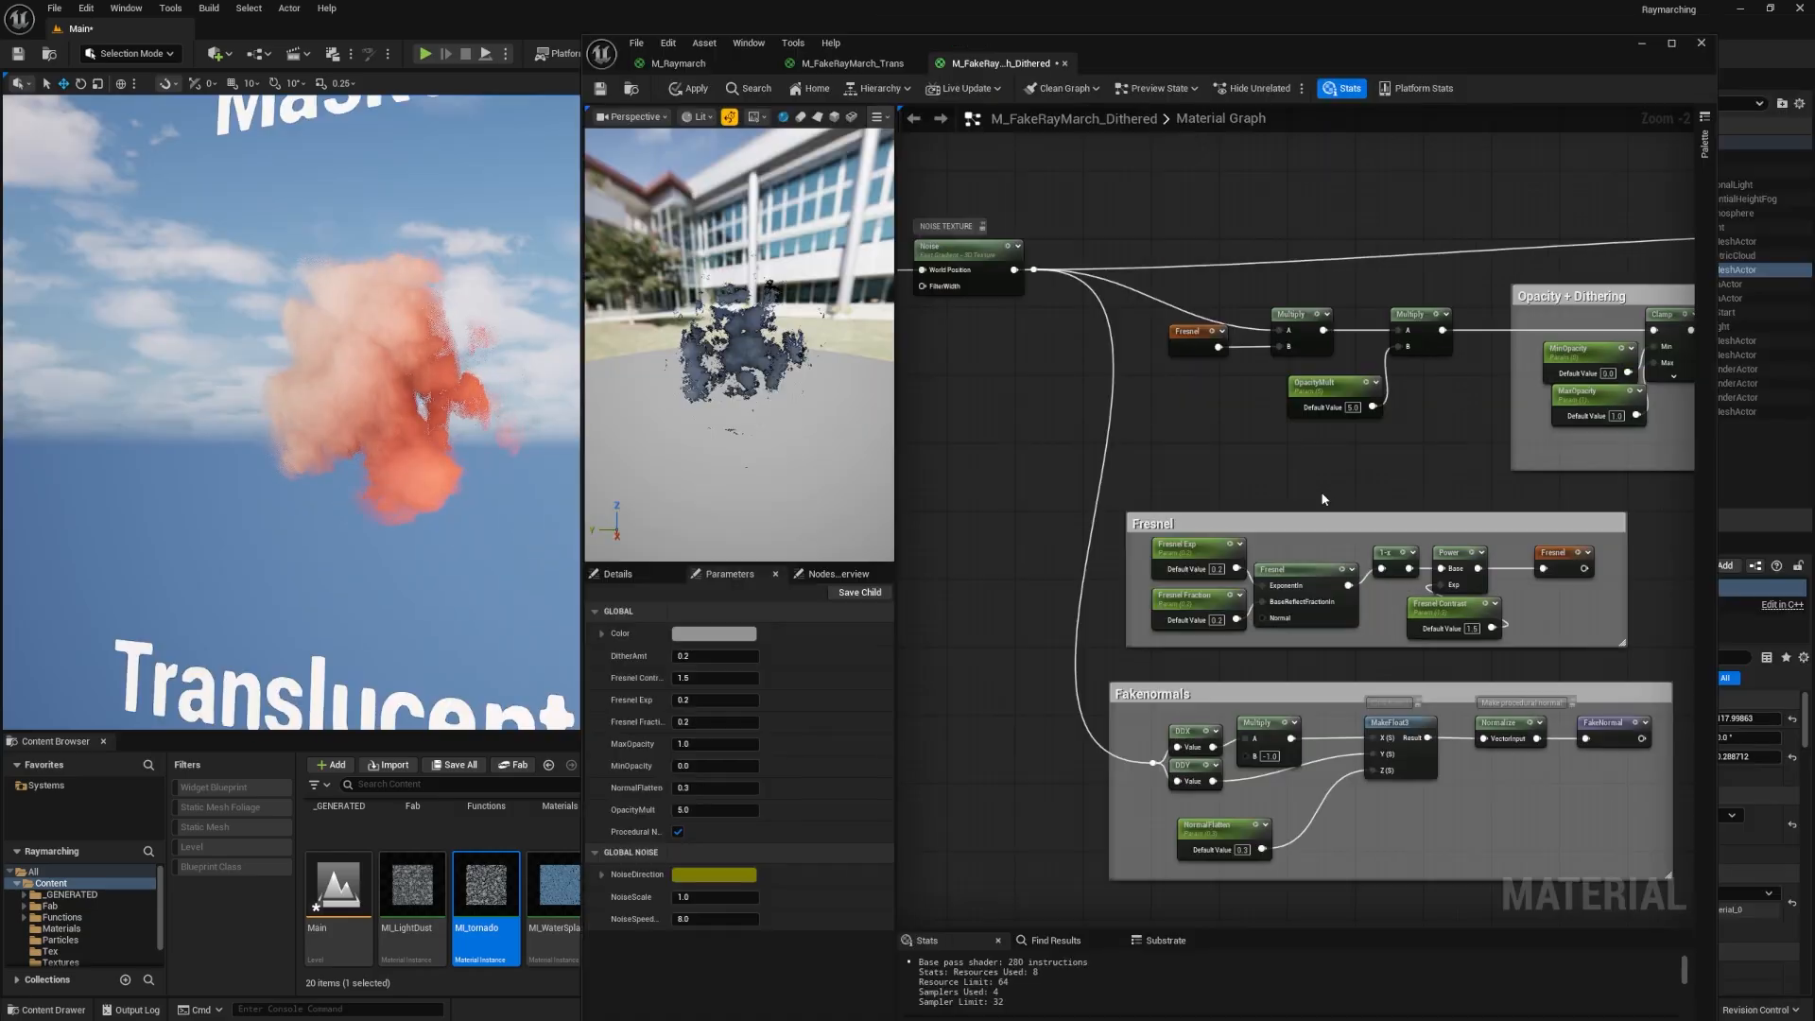
# Examine the Fresnel reroute and the Multiply nodes that feed the noise into the Opacity + Dithering group.
pyautogui.moveTo(1326, 447); pyautogui.dragTo(1233, 428, button='right')
pyautogui.moveTo(1125, 411); pyautogui.dragTo(1190, 459, button='right')
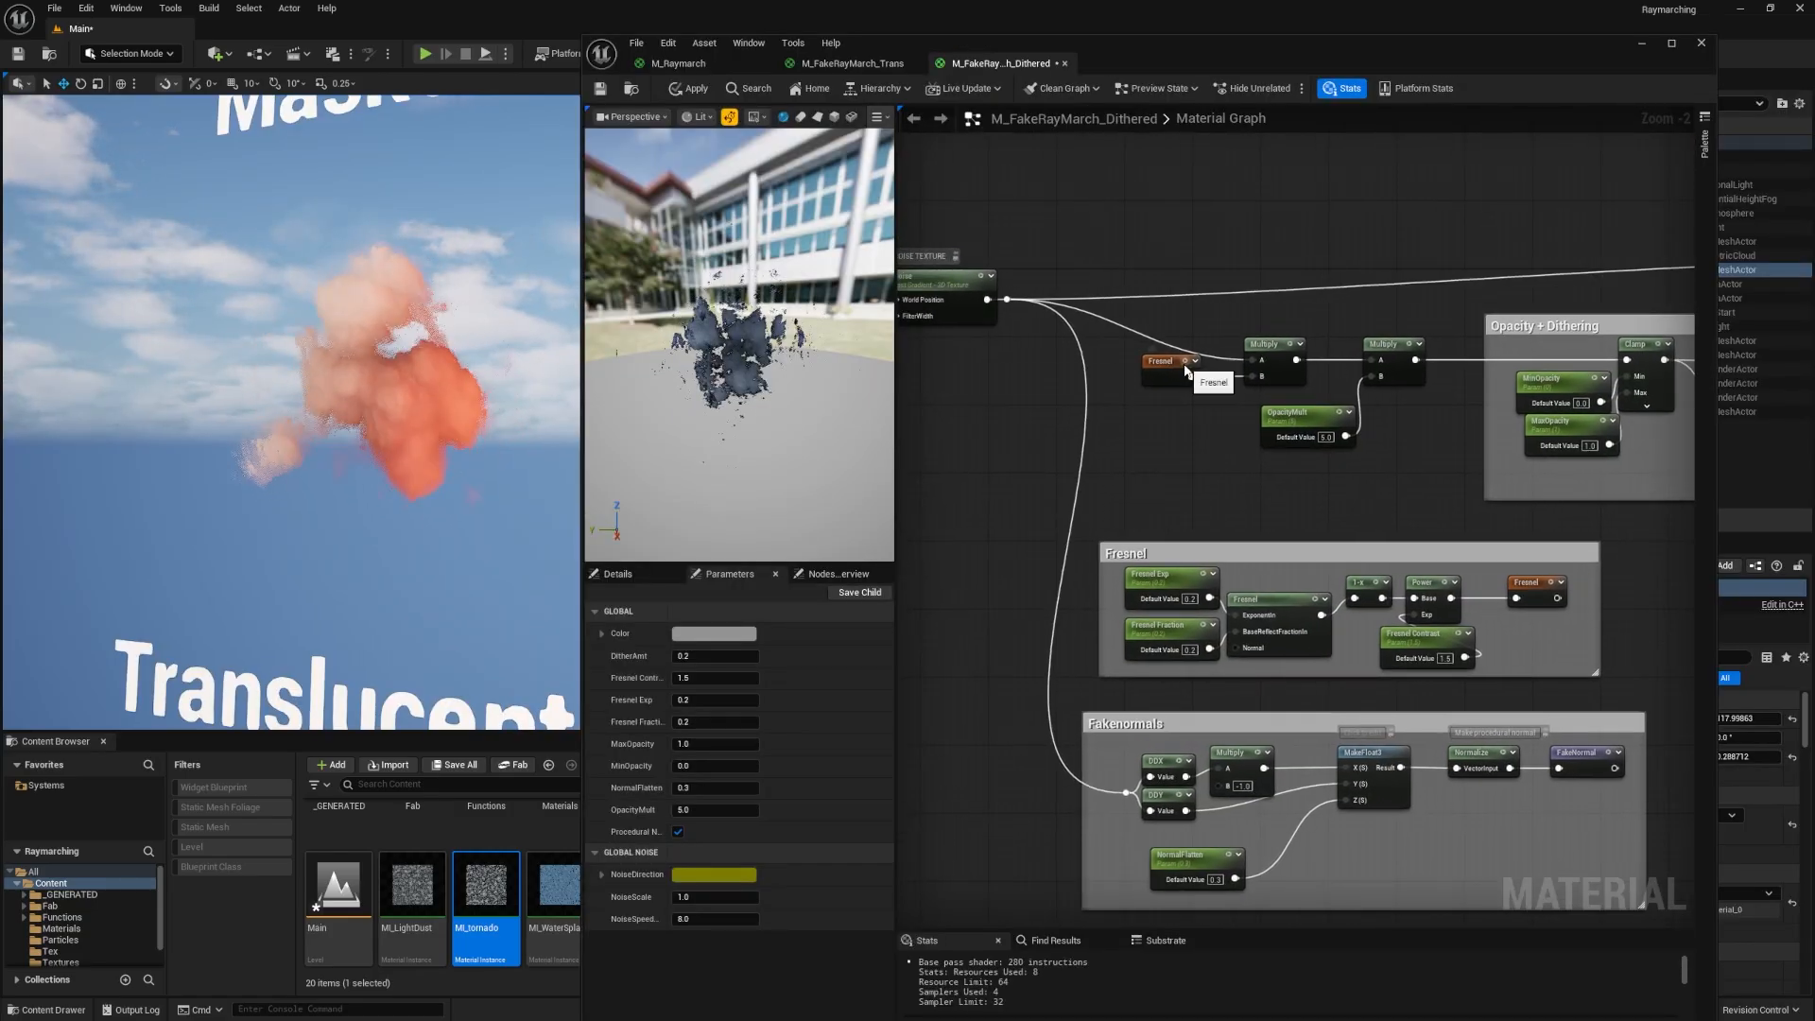
pyautogui.click(1382, 362)
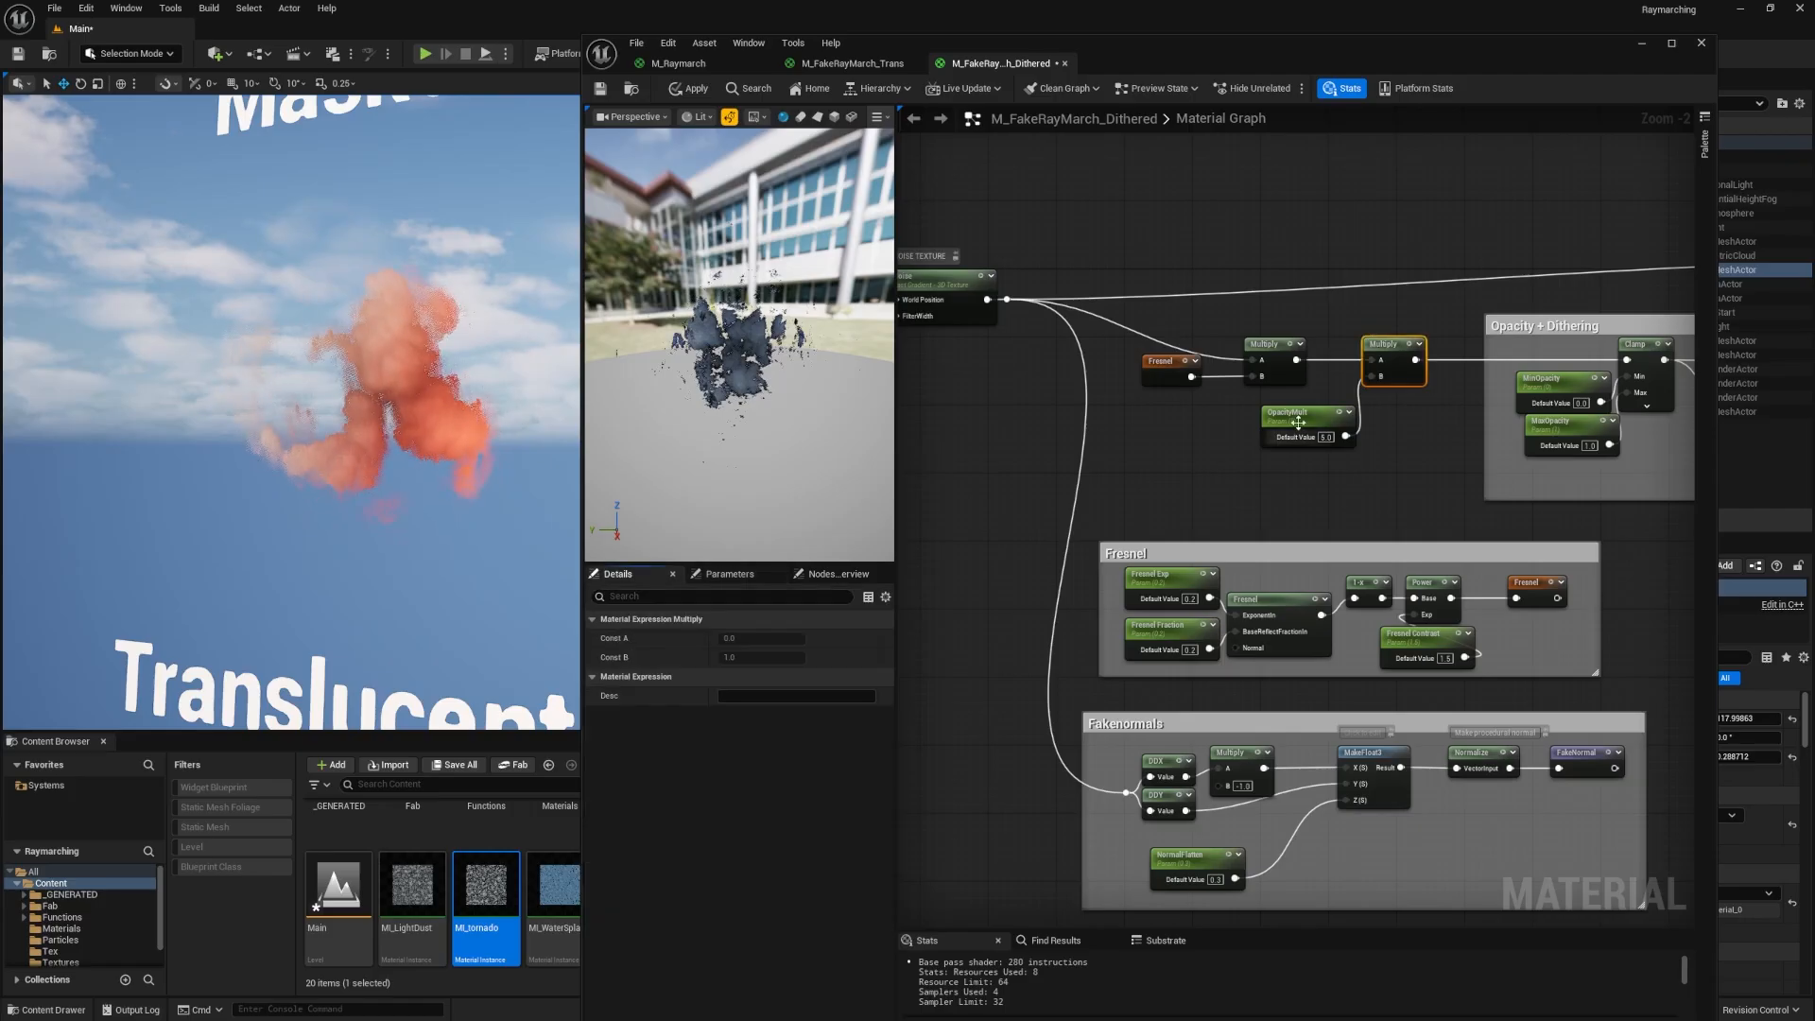
# Try OpacityMult default values of 2, 0, 1 and 6 against the level's cloud and set it back to 5.
pyautogui.click(1317, 430)
pyautogui.click(1325, 437)
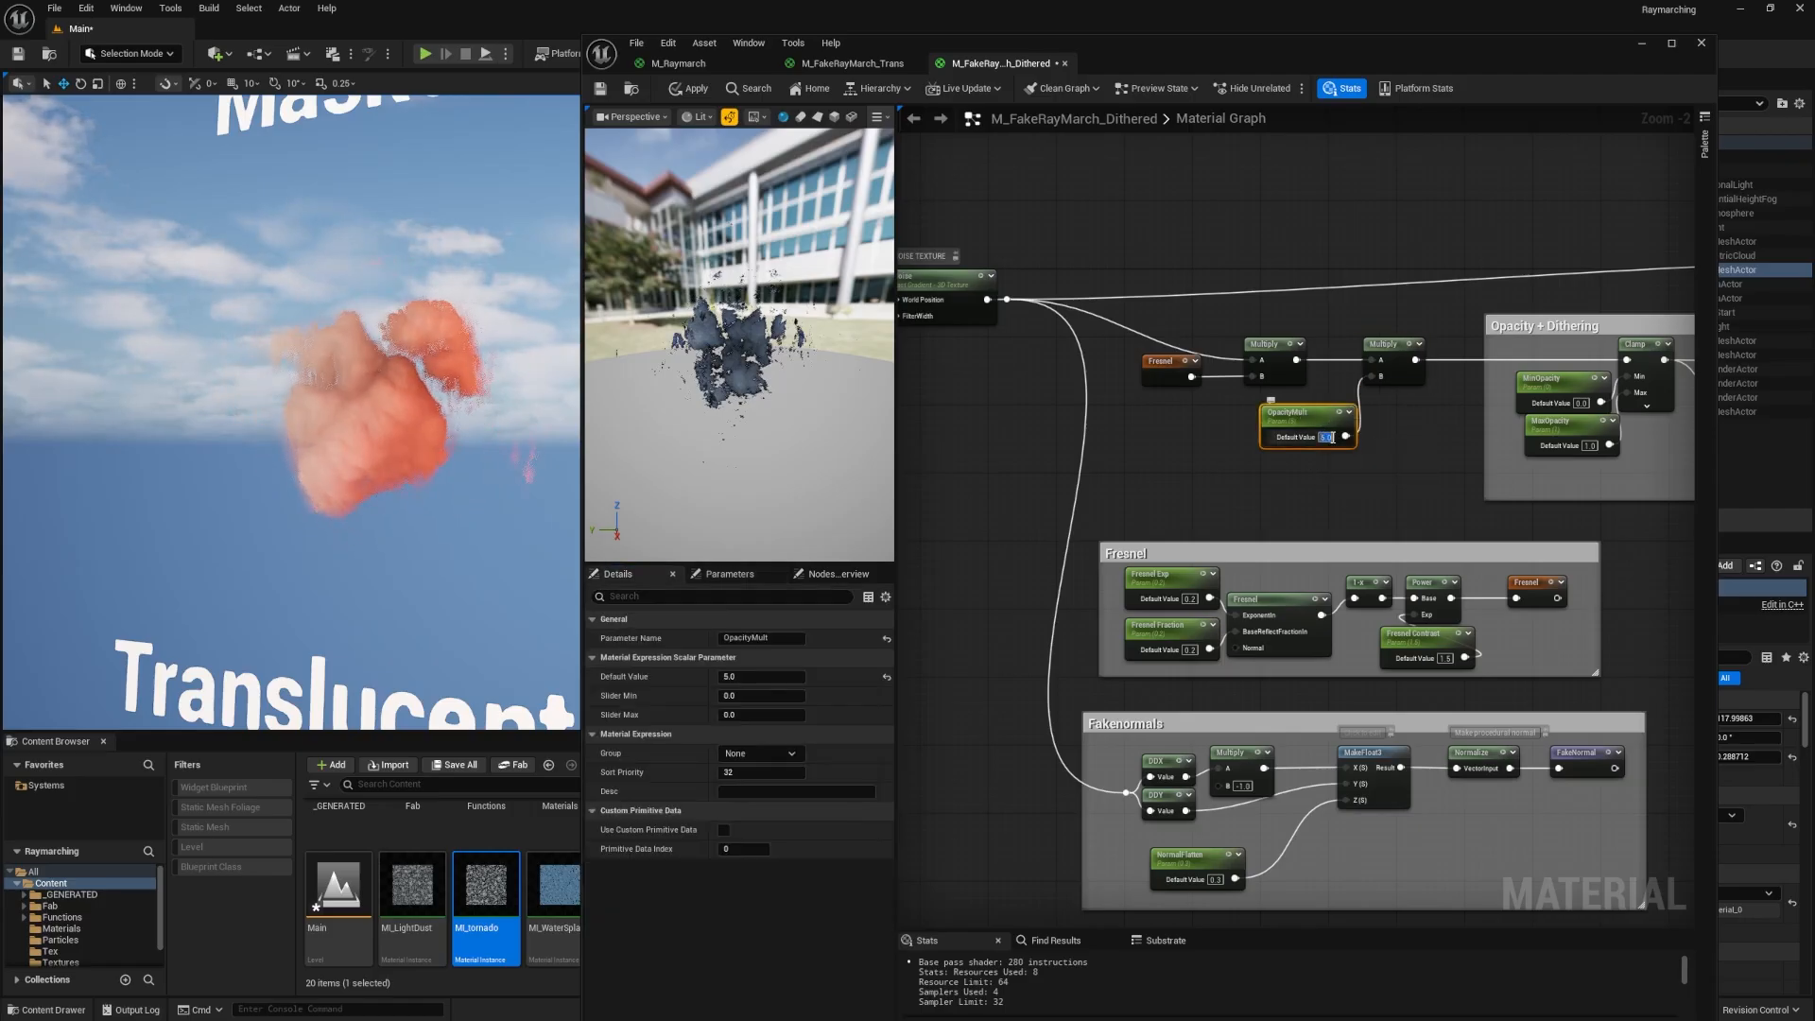
pyautogui.write('2')
pyautogui.press('Return')
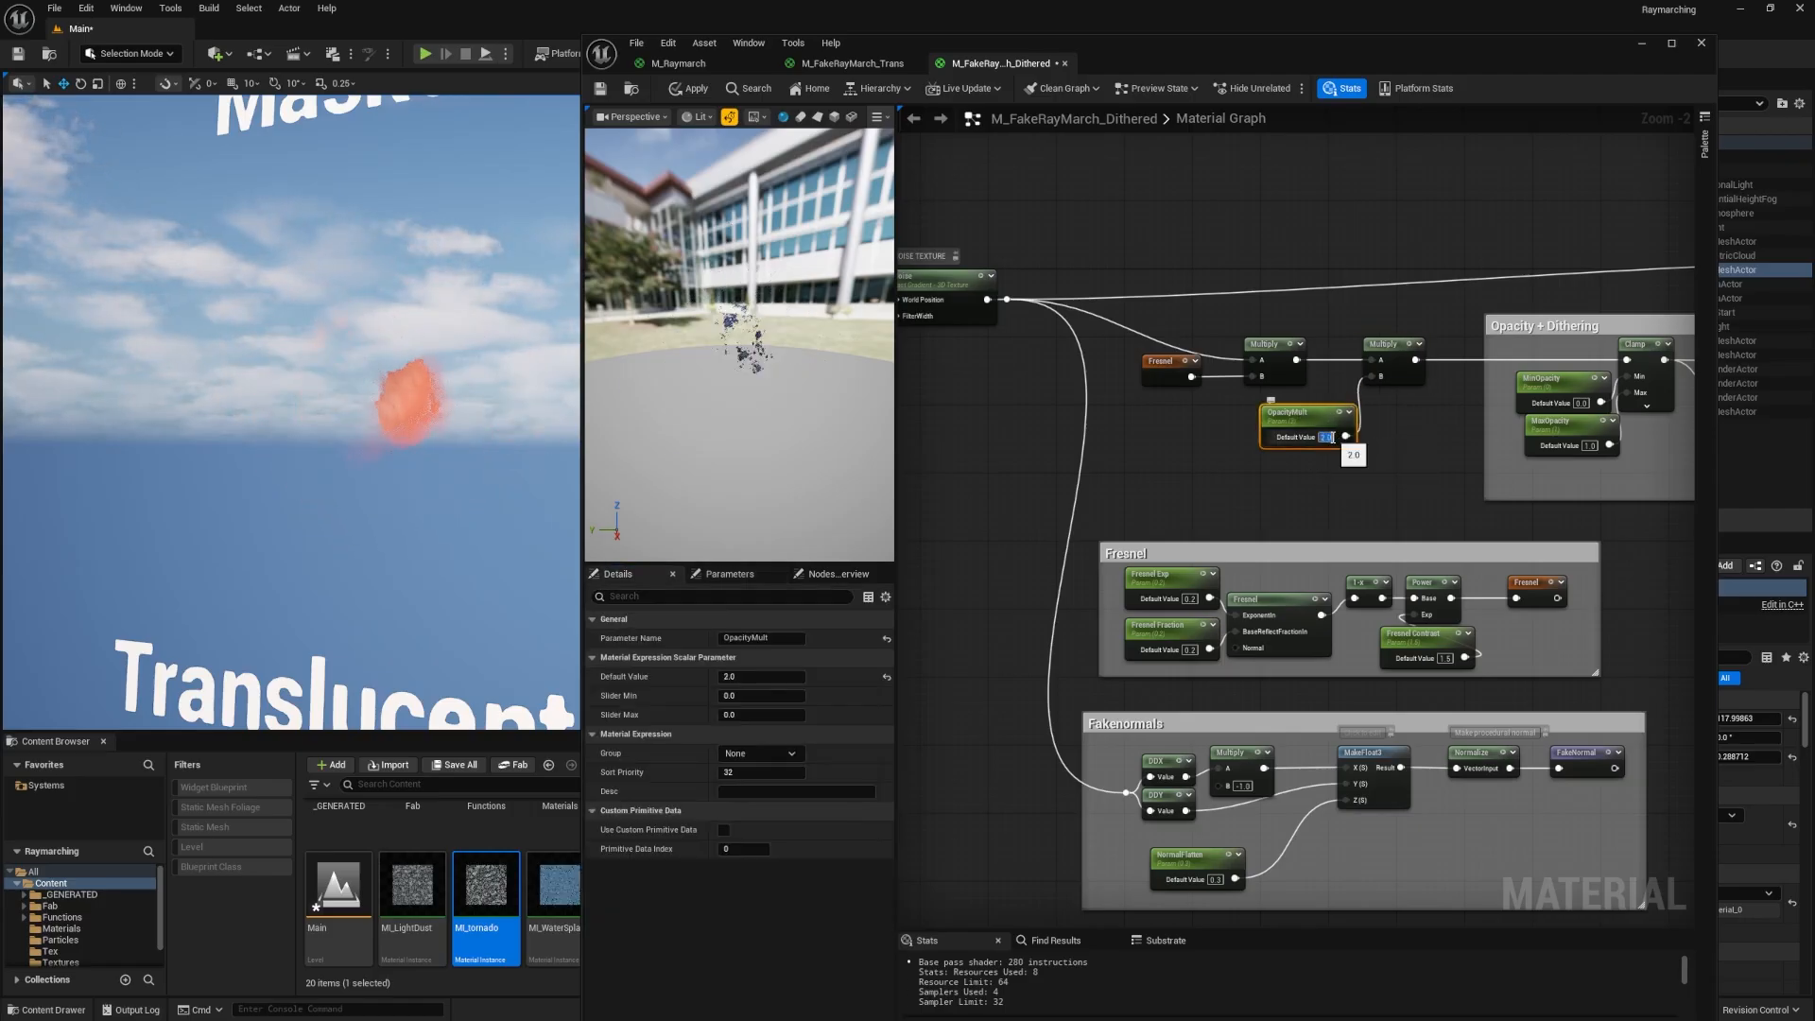
pyautogui.write('0')
pyautogui.press('Return')
pyautogui.write('1')
pyautogui.press('Return')
pyautogui.write('5')
pyautogui.press('Return')
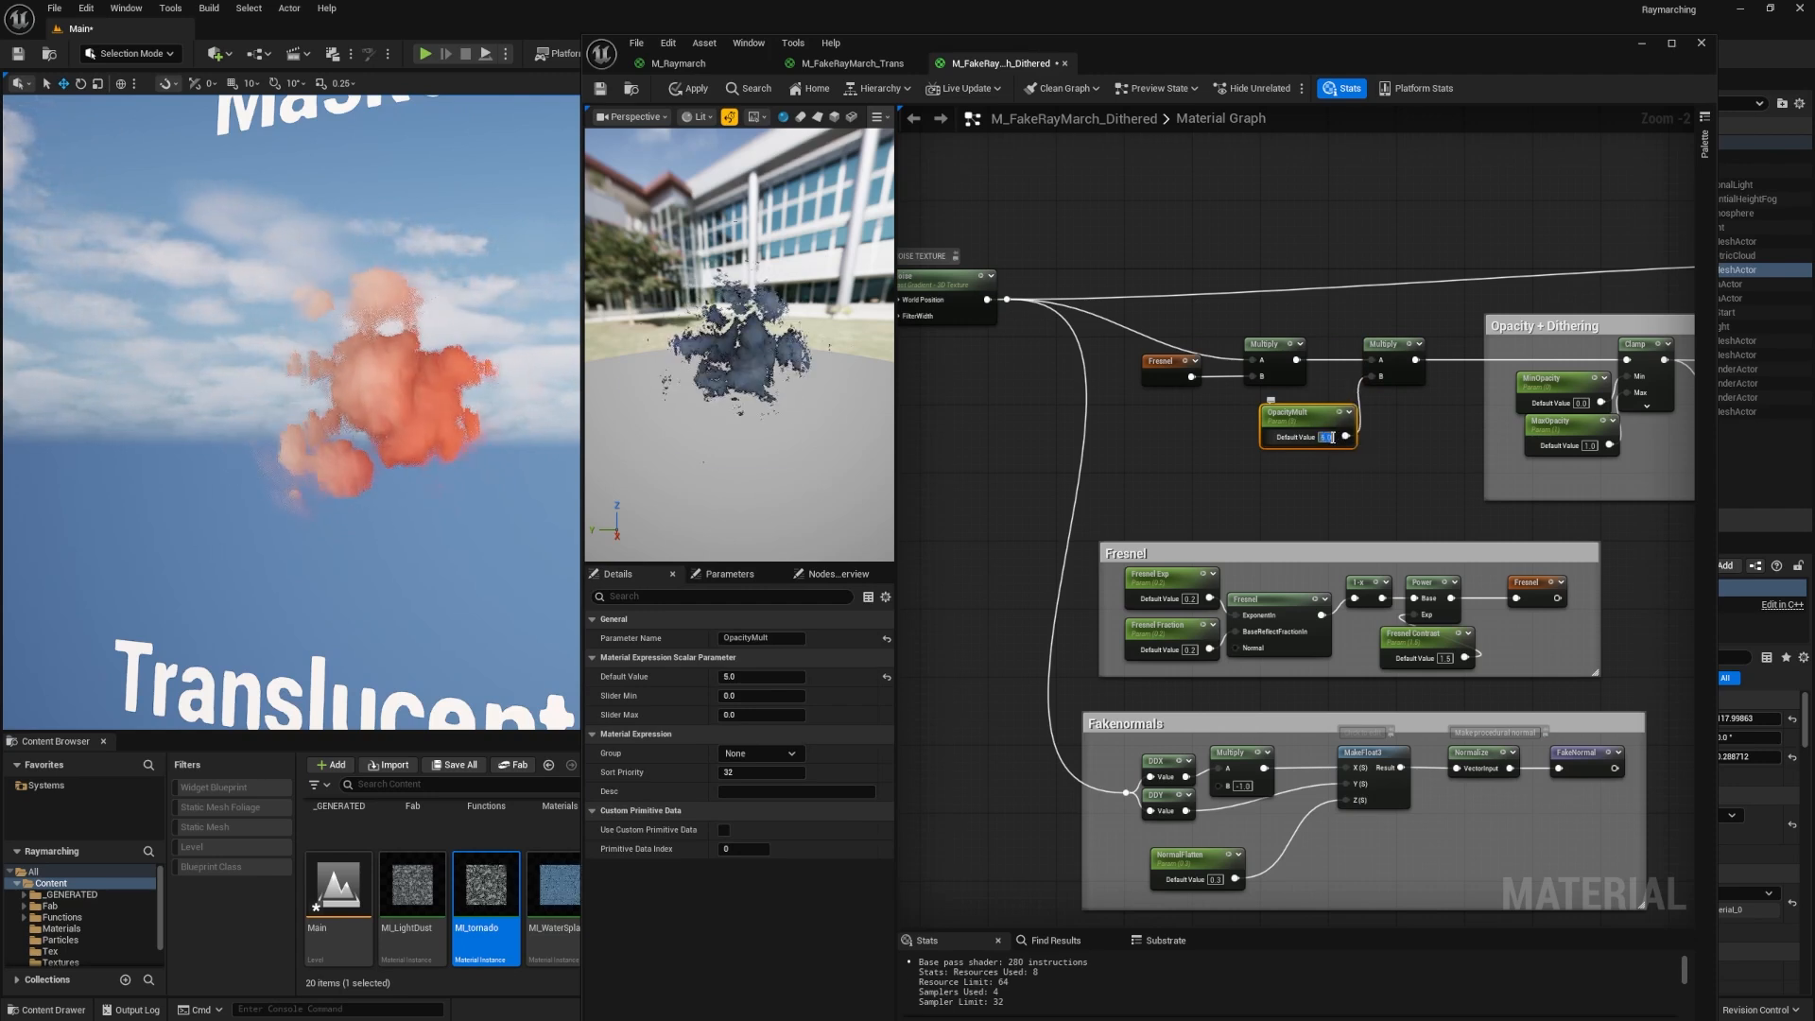
pyautogui.write('6')
pyautogui.press('Return')
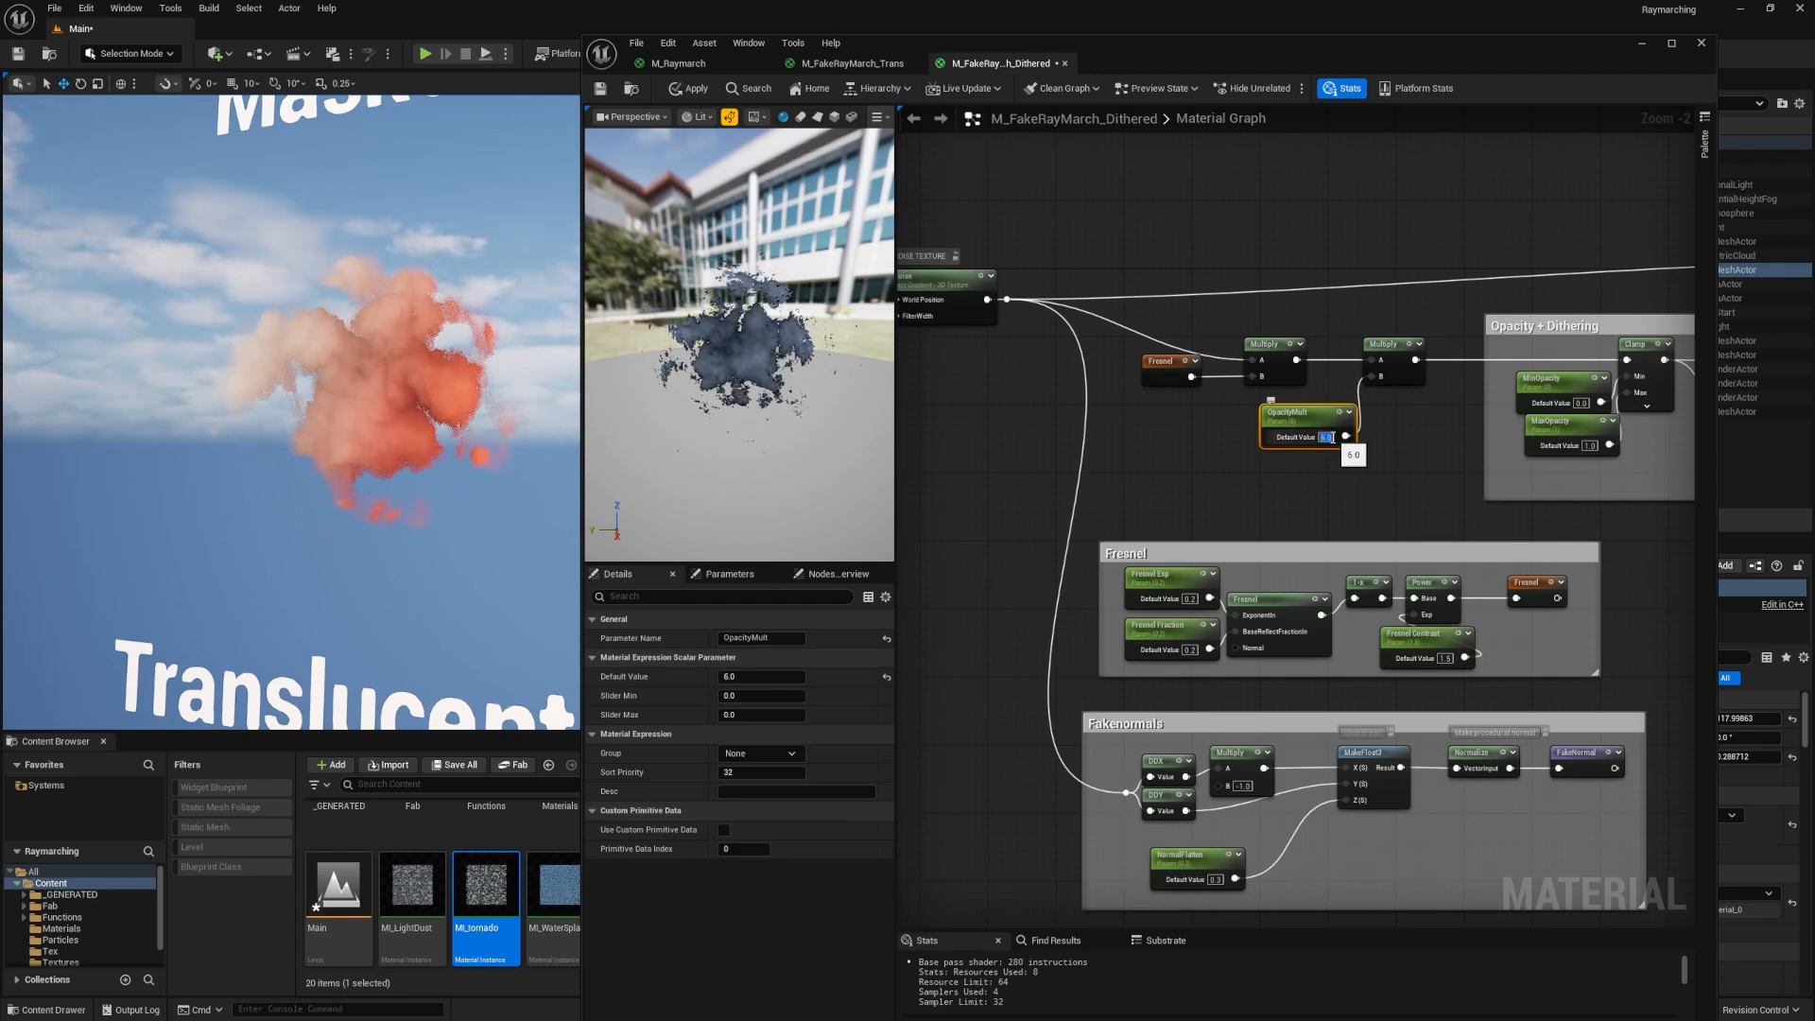
pyautogui.write('5')
pyautogui.press('Return')
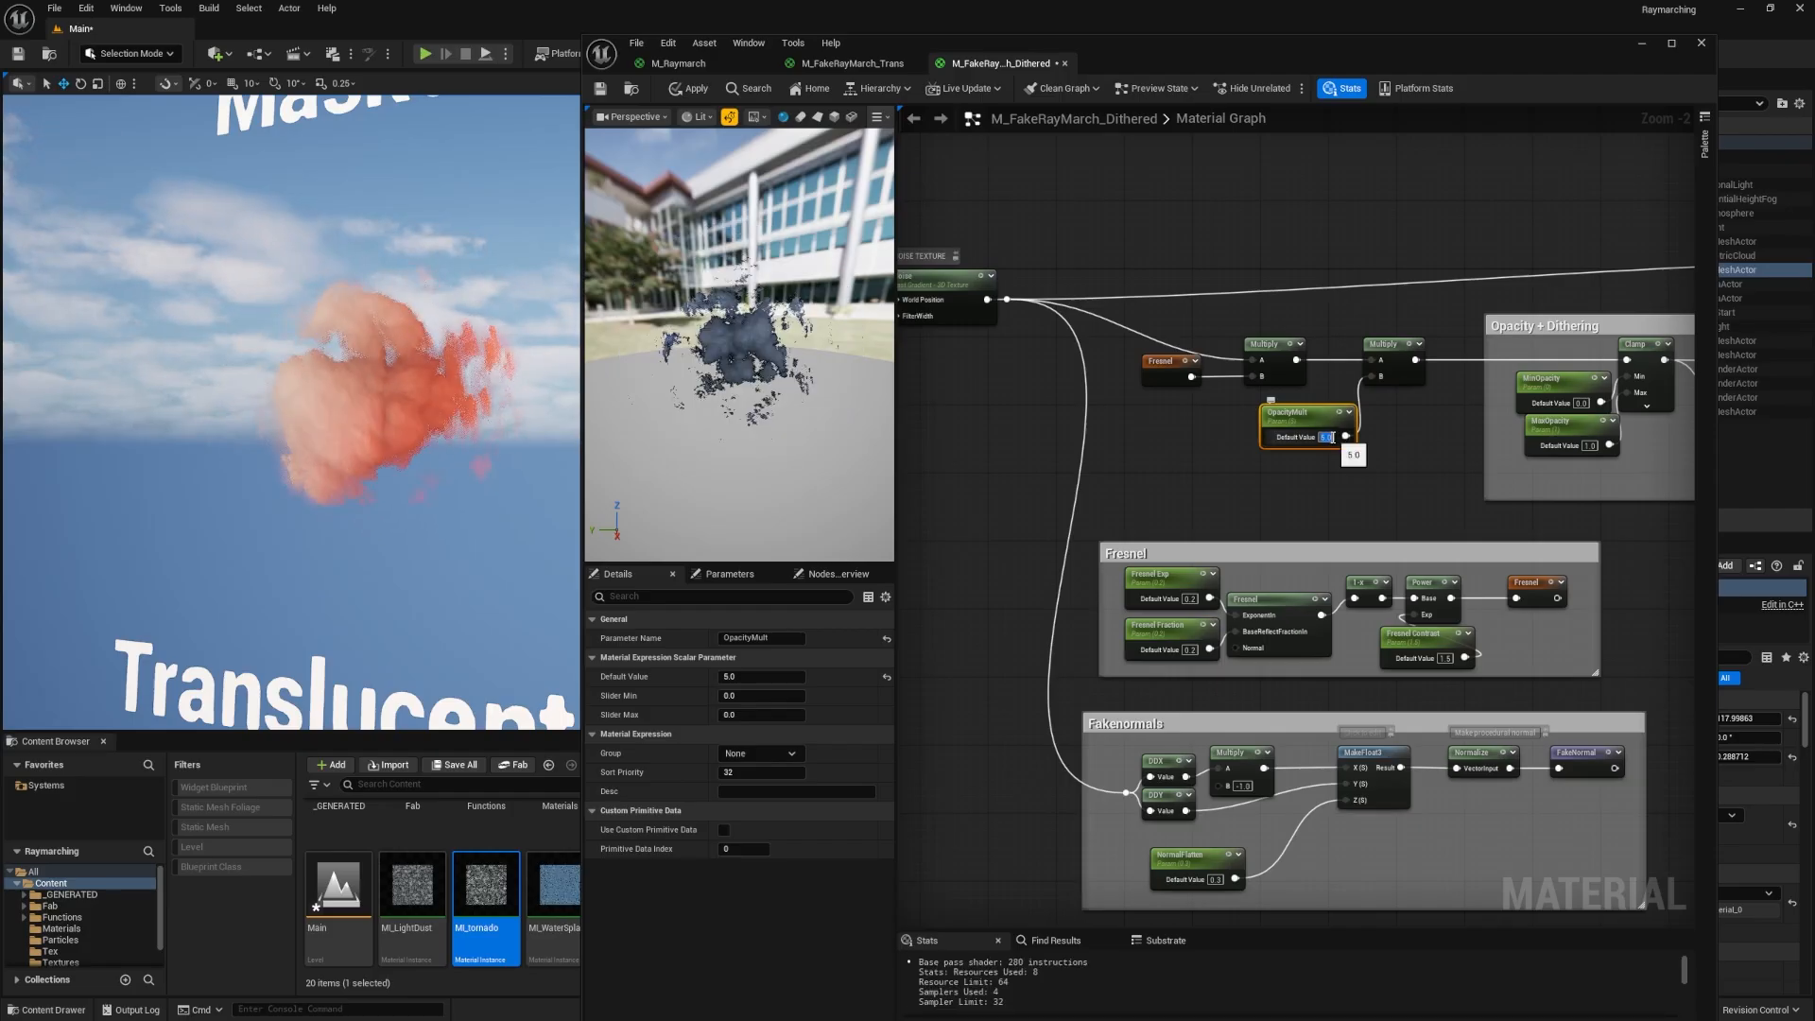
# Examine the Clamp node with its MinOpacity and MaxOpacity parameters in the Opacity + Dithering group.
pyautogui.moveTo(1391, 496); pyautogui.dragTo(948, 479, button='right')
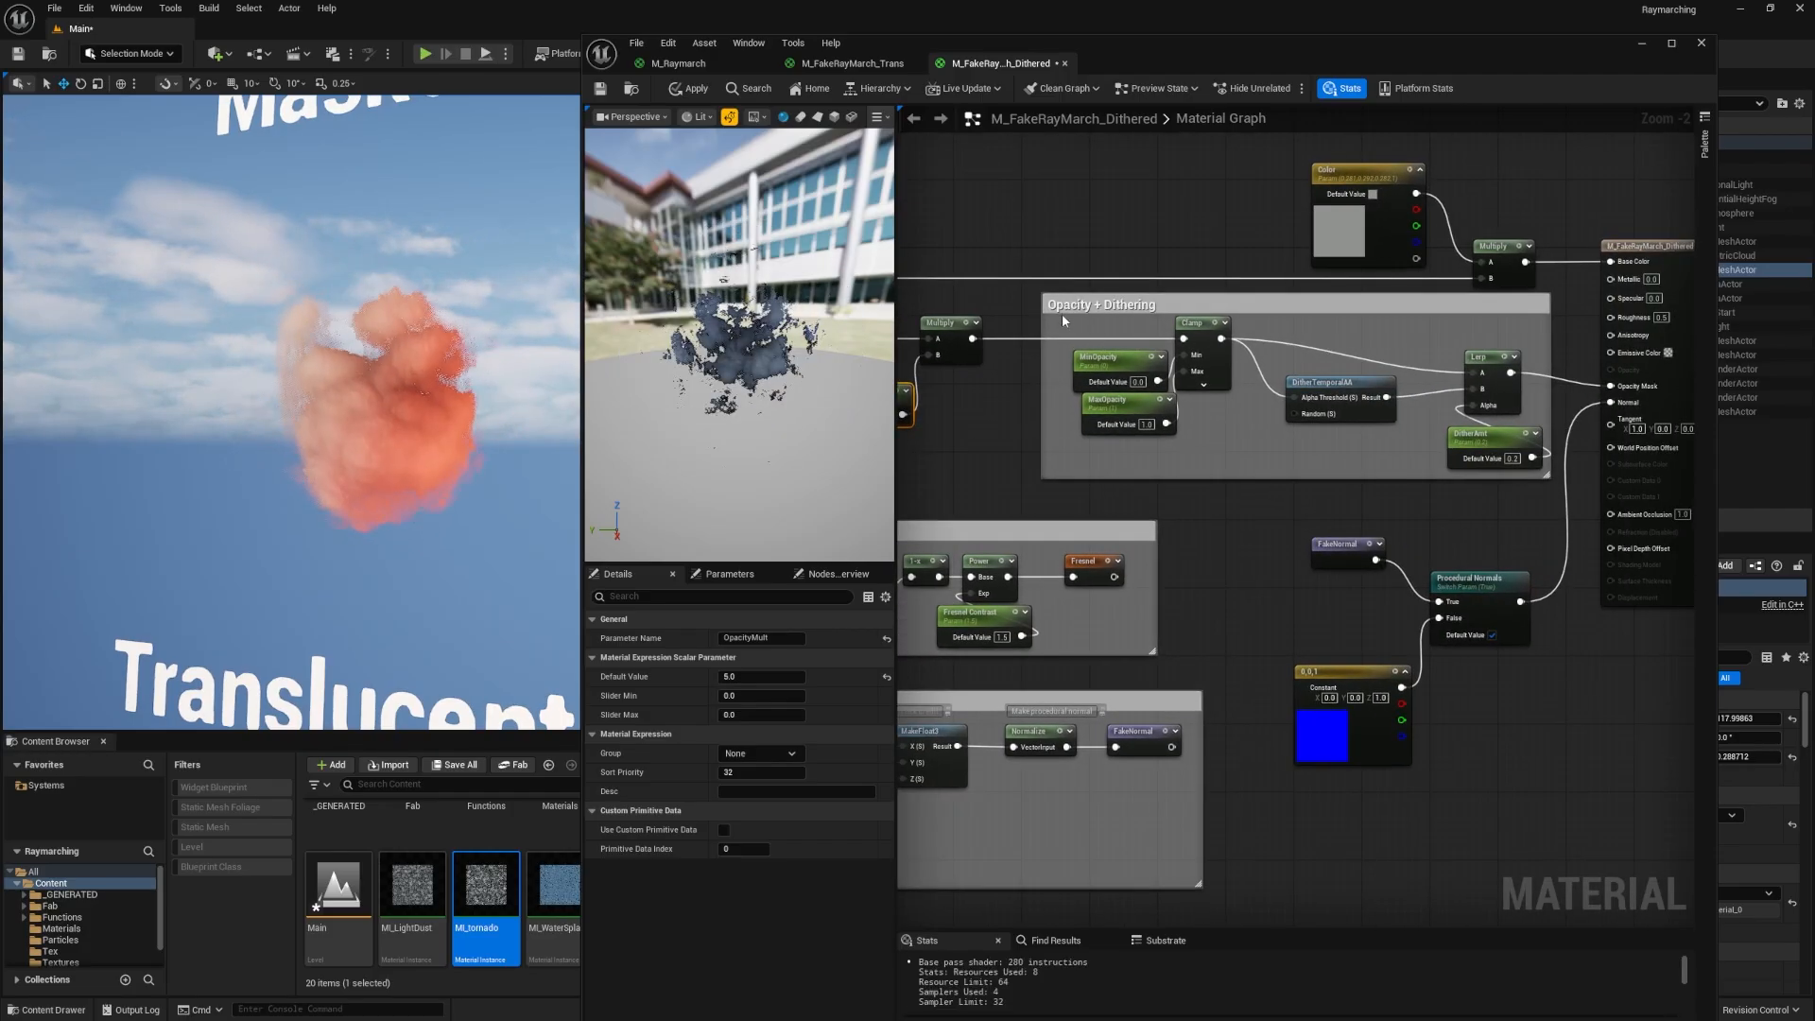
pyautogui.click(1203, 323)
pyautogui.click(1123, 365)
pyautogui.click(1096, 414)
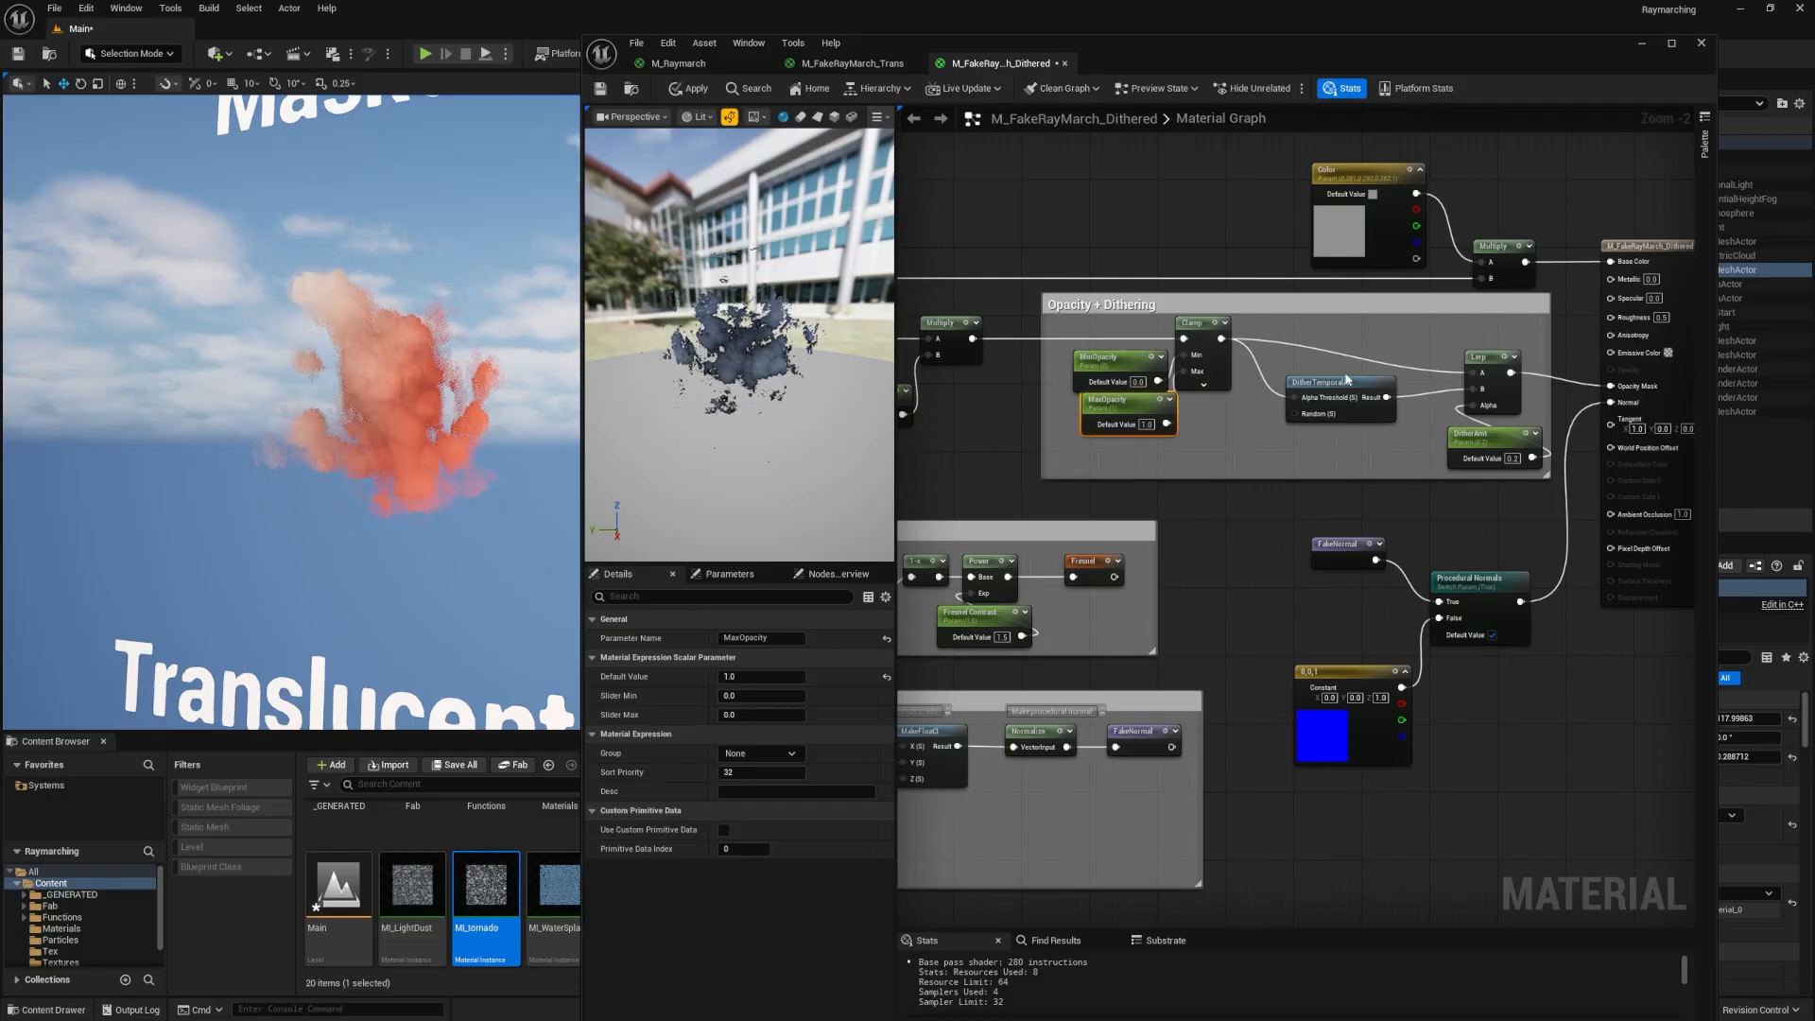
# Reposition the Lerp and DitherTemporalAA nodes, try DitherAmt values of 0 and 1, and set it back to 0.2.
pyautogui.moveTo(1483, 356); pyautogui.dragTo(1471, 325)
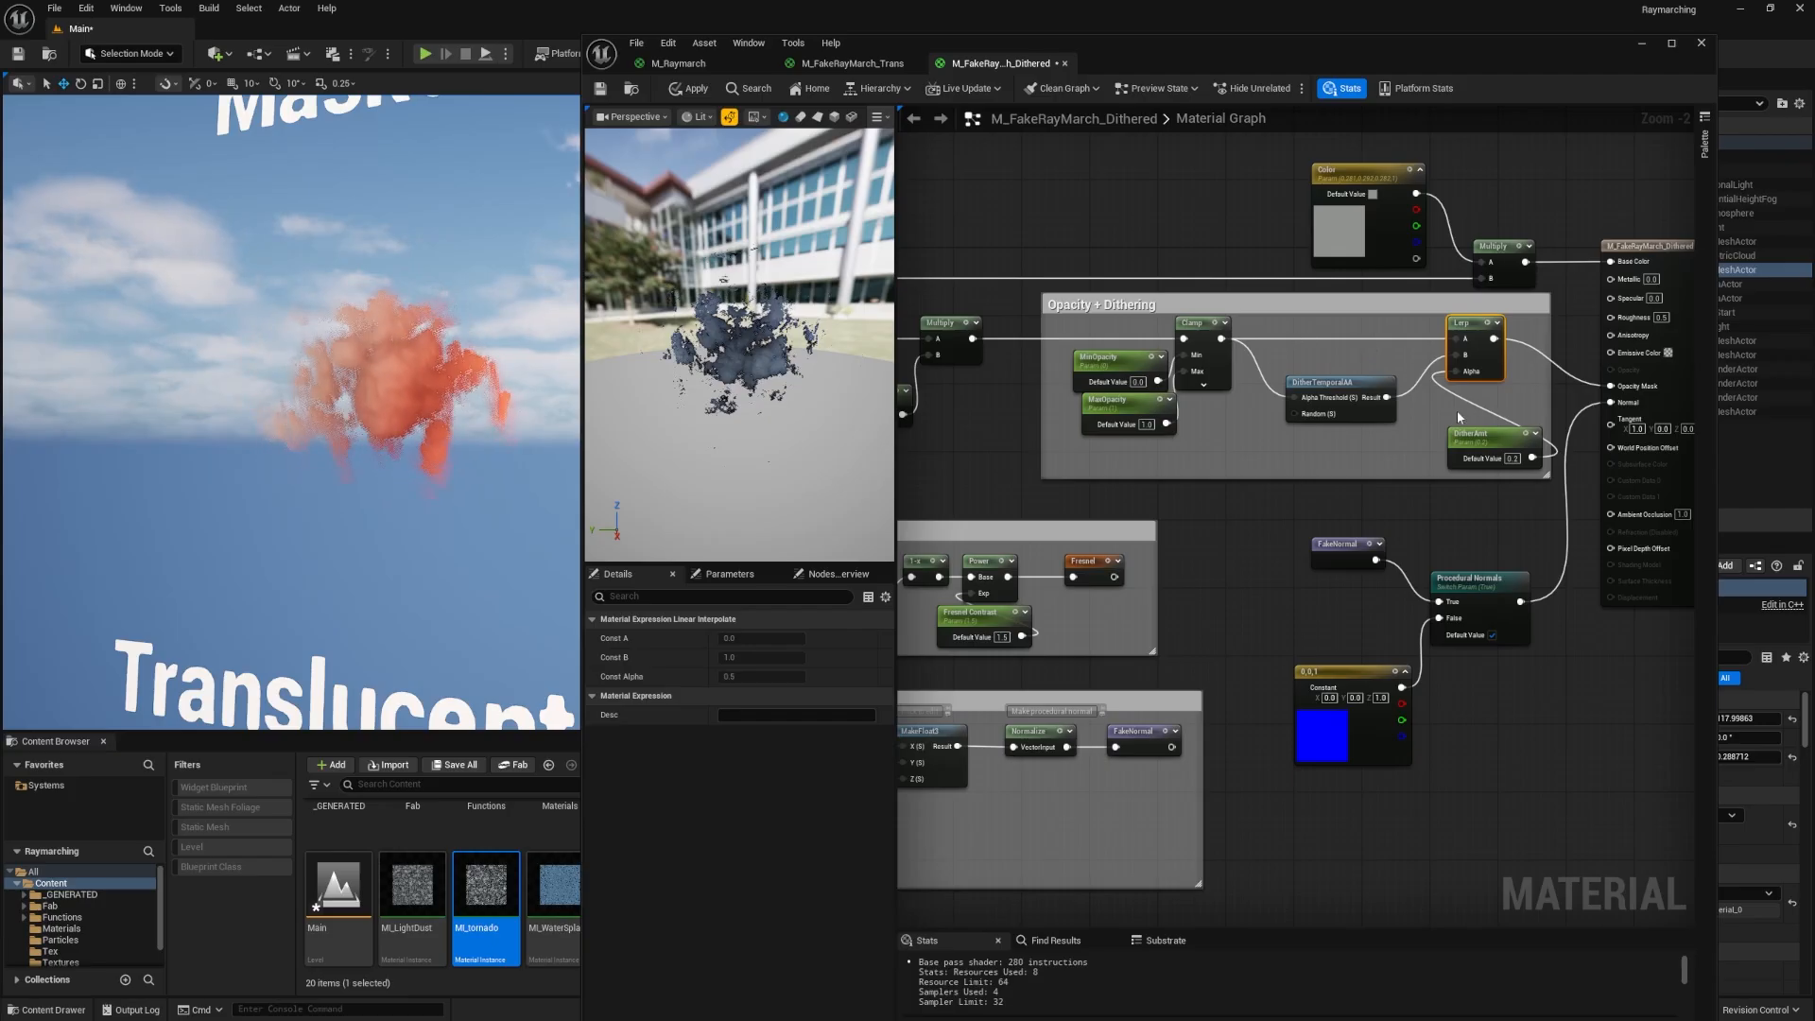
pyautogui.moveTo(1334, 380); pyautogui.dragTo(1355, 370)
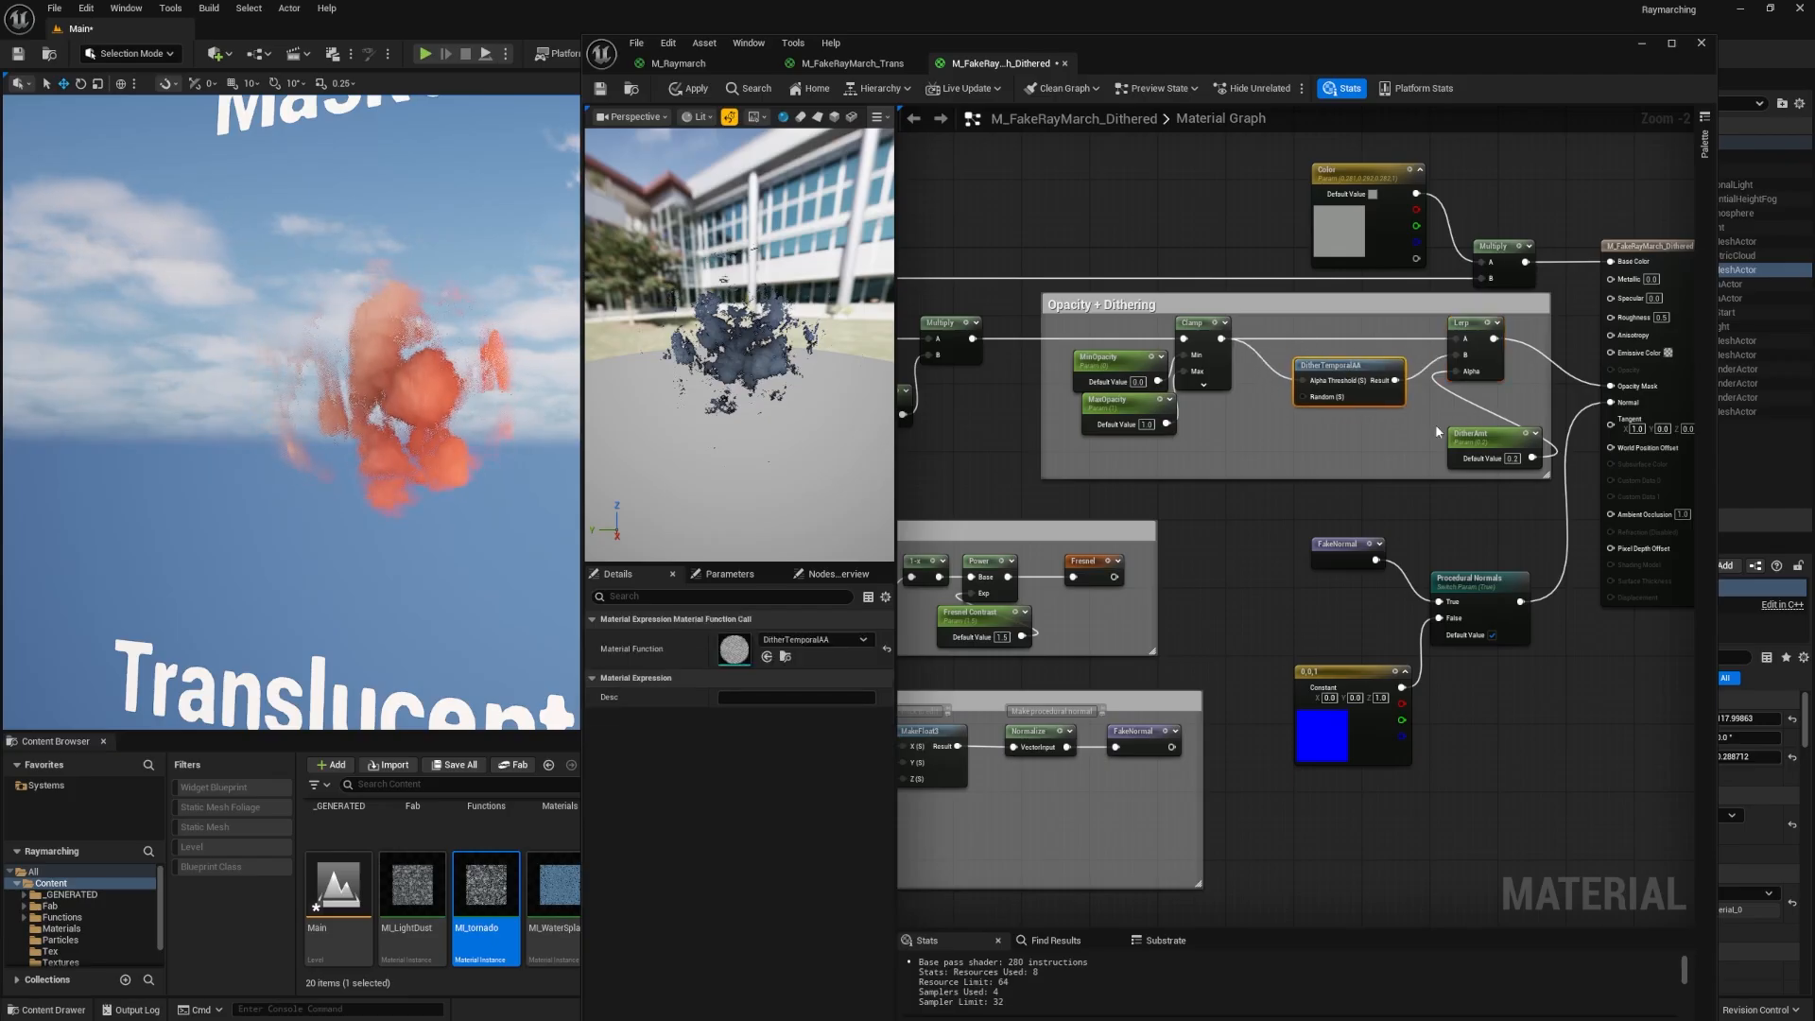
pyautogui.click(729, 574)
pyautogui.click(718, 656)
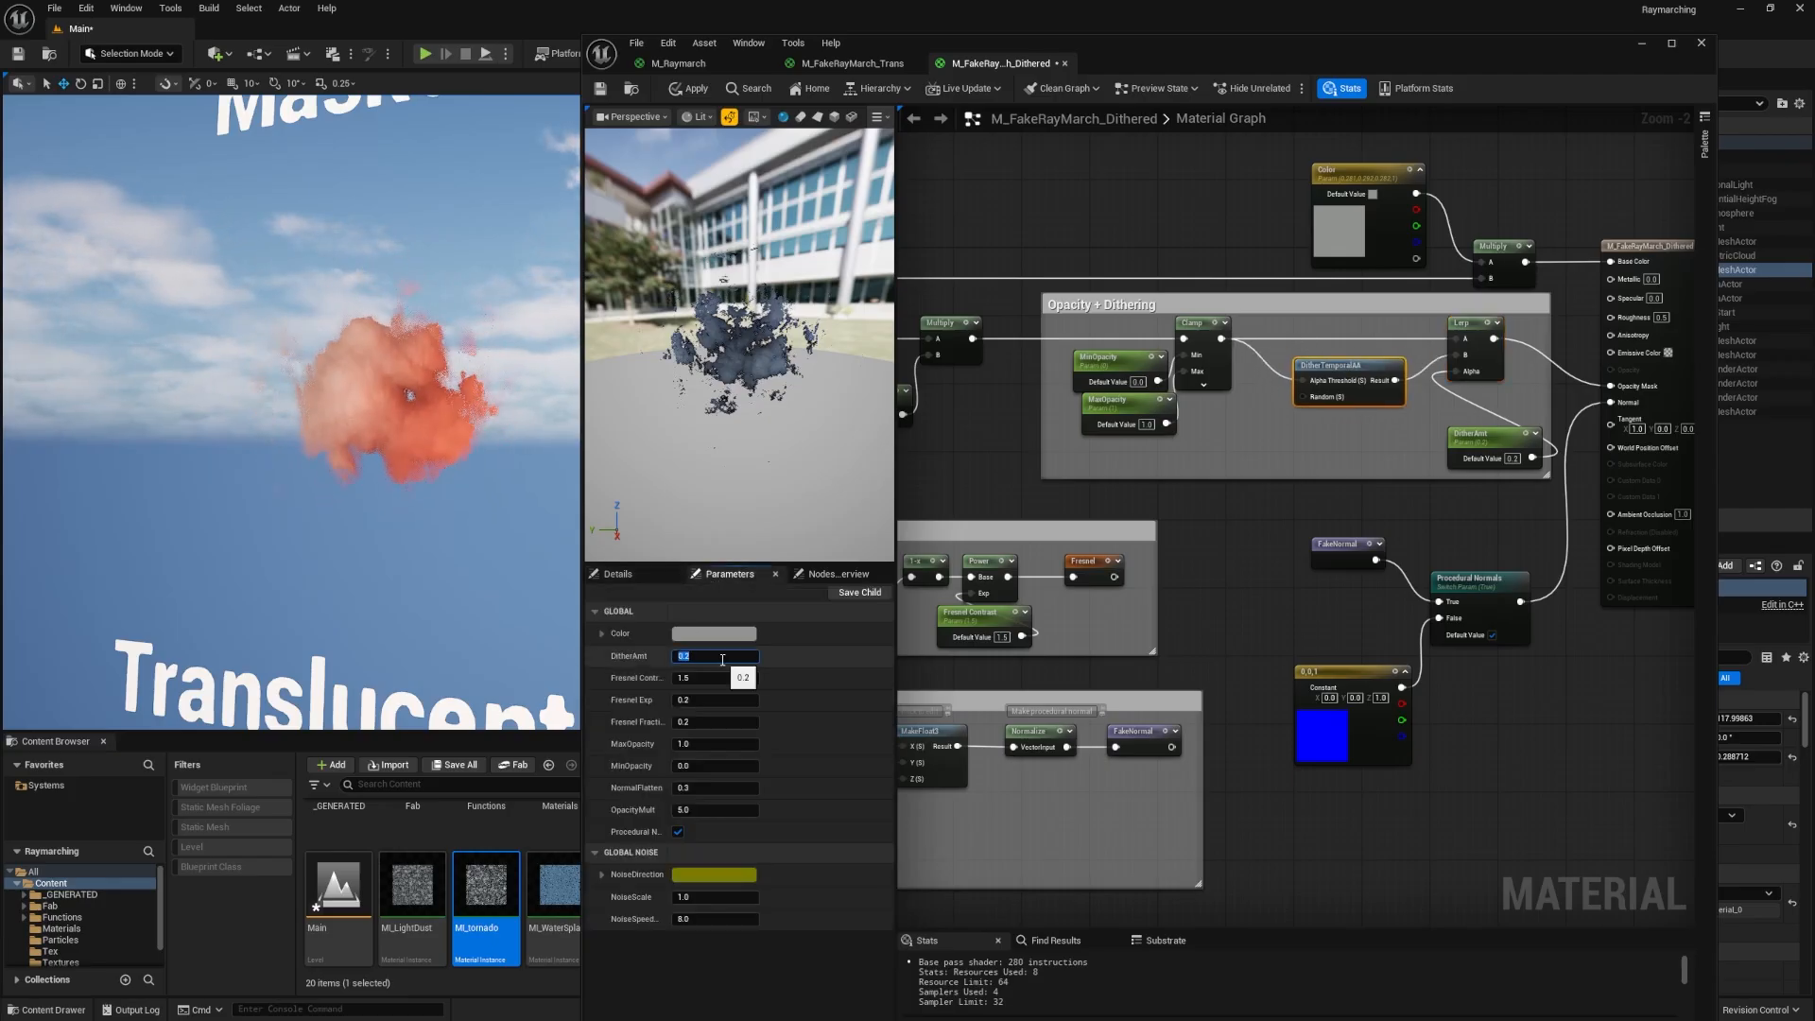
pyautogui.write('0')
pyautogui.press('Return')
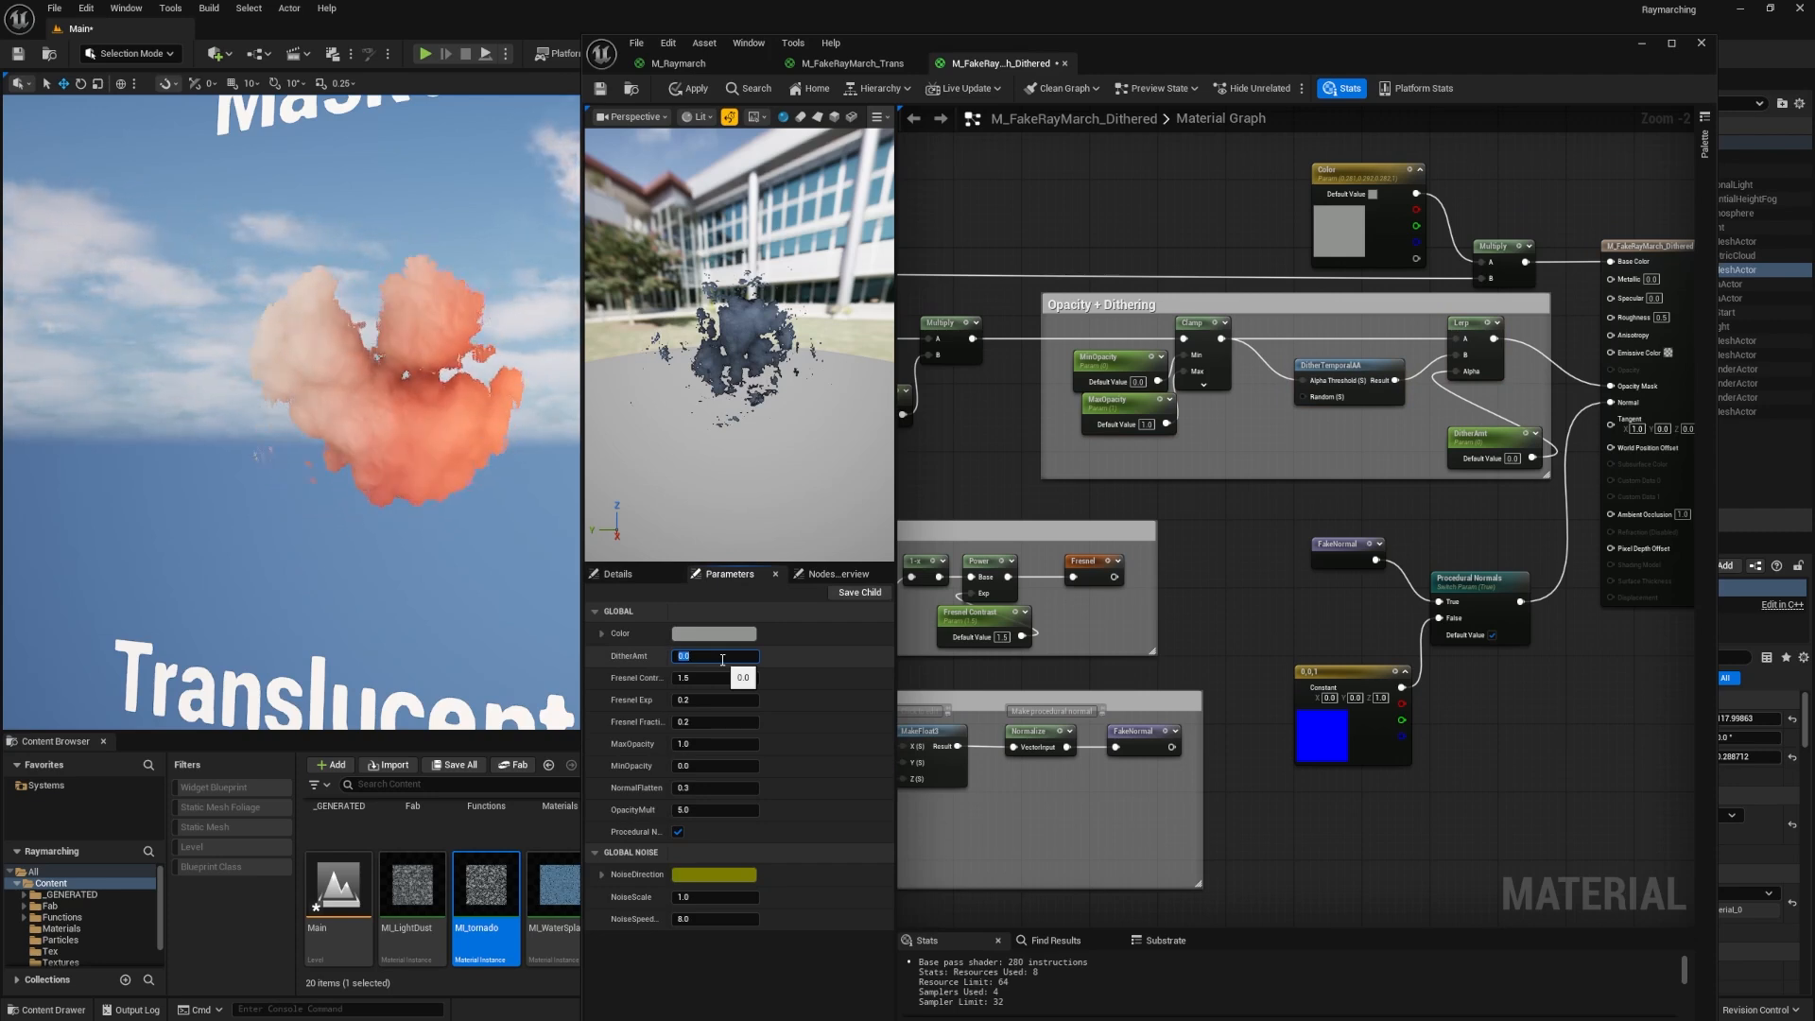
pyautogui.write('1')
pyautogui.press('Return')
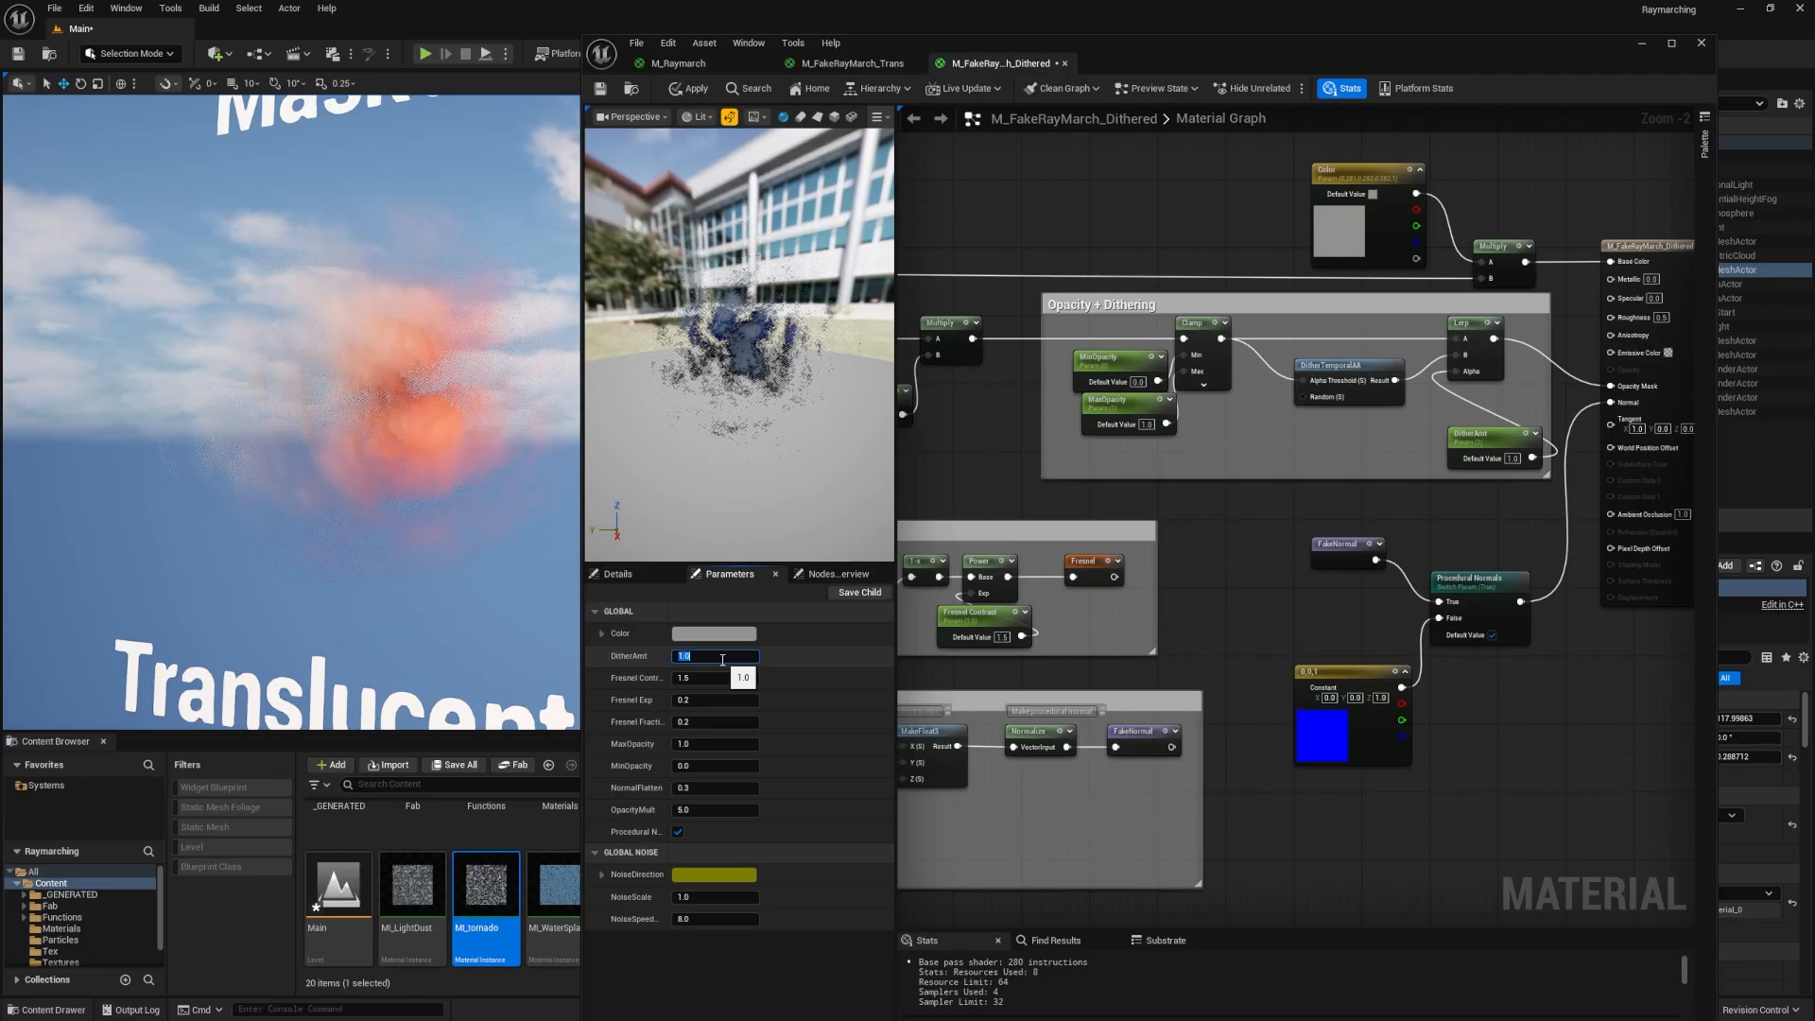
pyautogui.write('0.2')
pyautogui.press('Return')
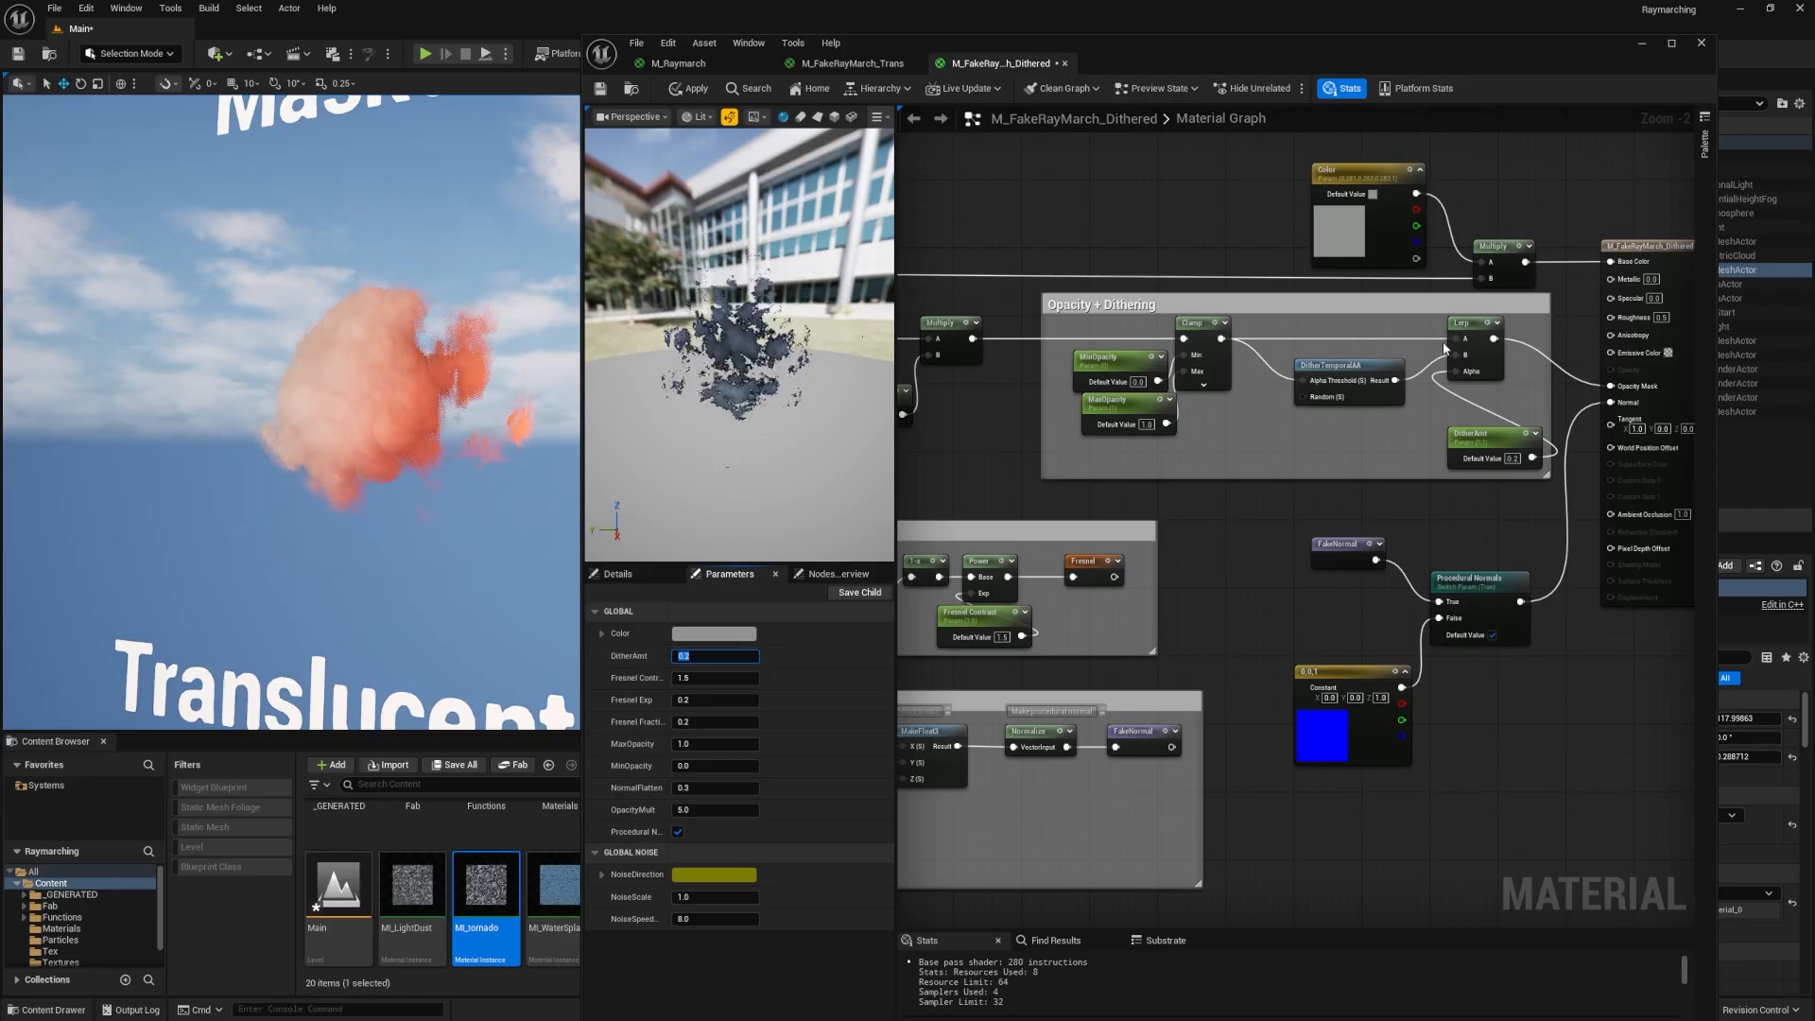
# Examine the Procedural Normals switch parameter with its FakeNormal and constant 0,0,1 inputs.
pyautogui.moveTo(1286, 599); pyautogui.dragTo(1109, 531, button='right')
pyautogui.moveTo(1154, 475); pyautogui.dragTo(1134, 529)
pyautogui.moveTo(1241, 487); pyautogui.dragTo(1358, 588)
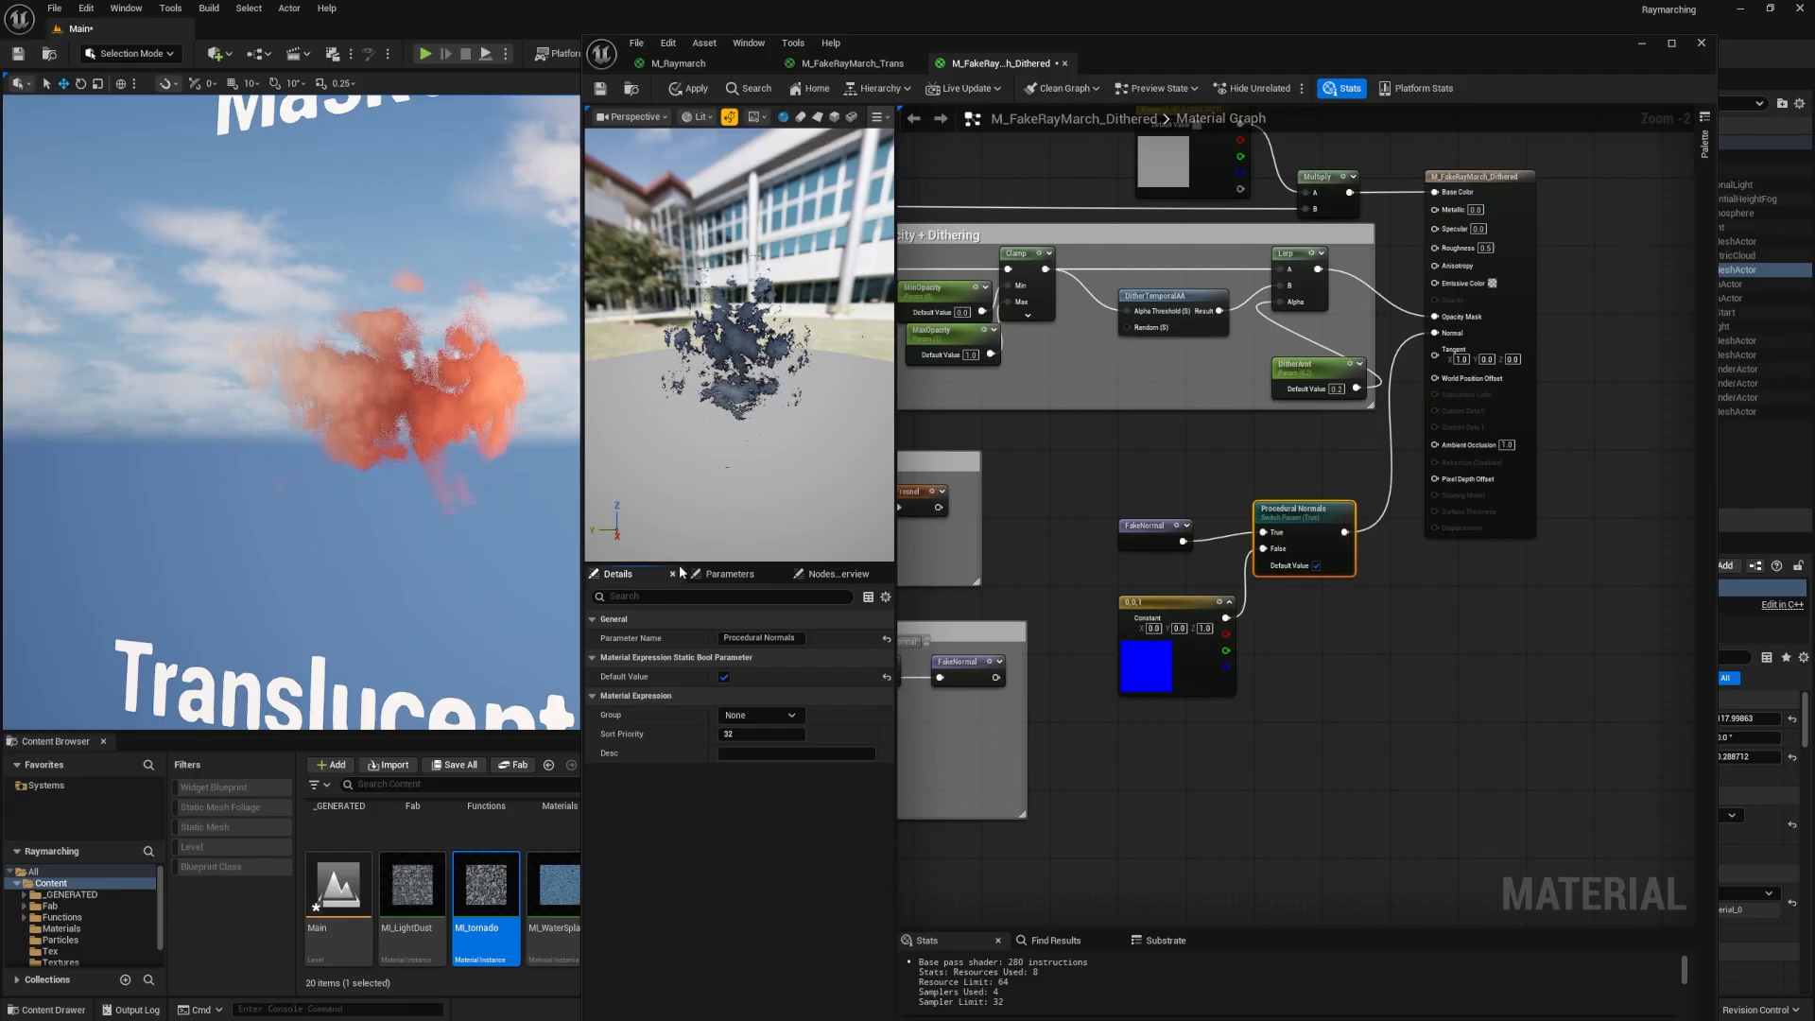
pyautogui.click(1271, 785)
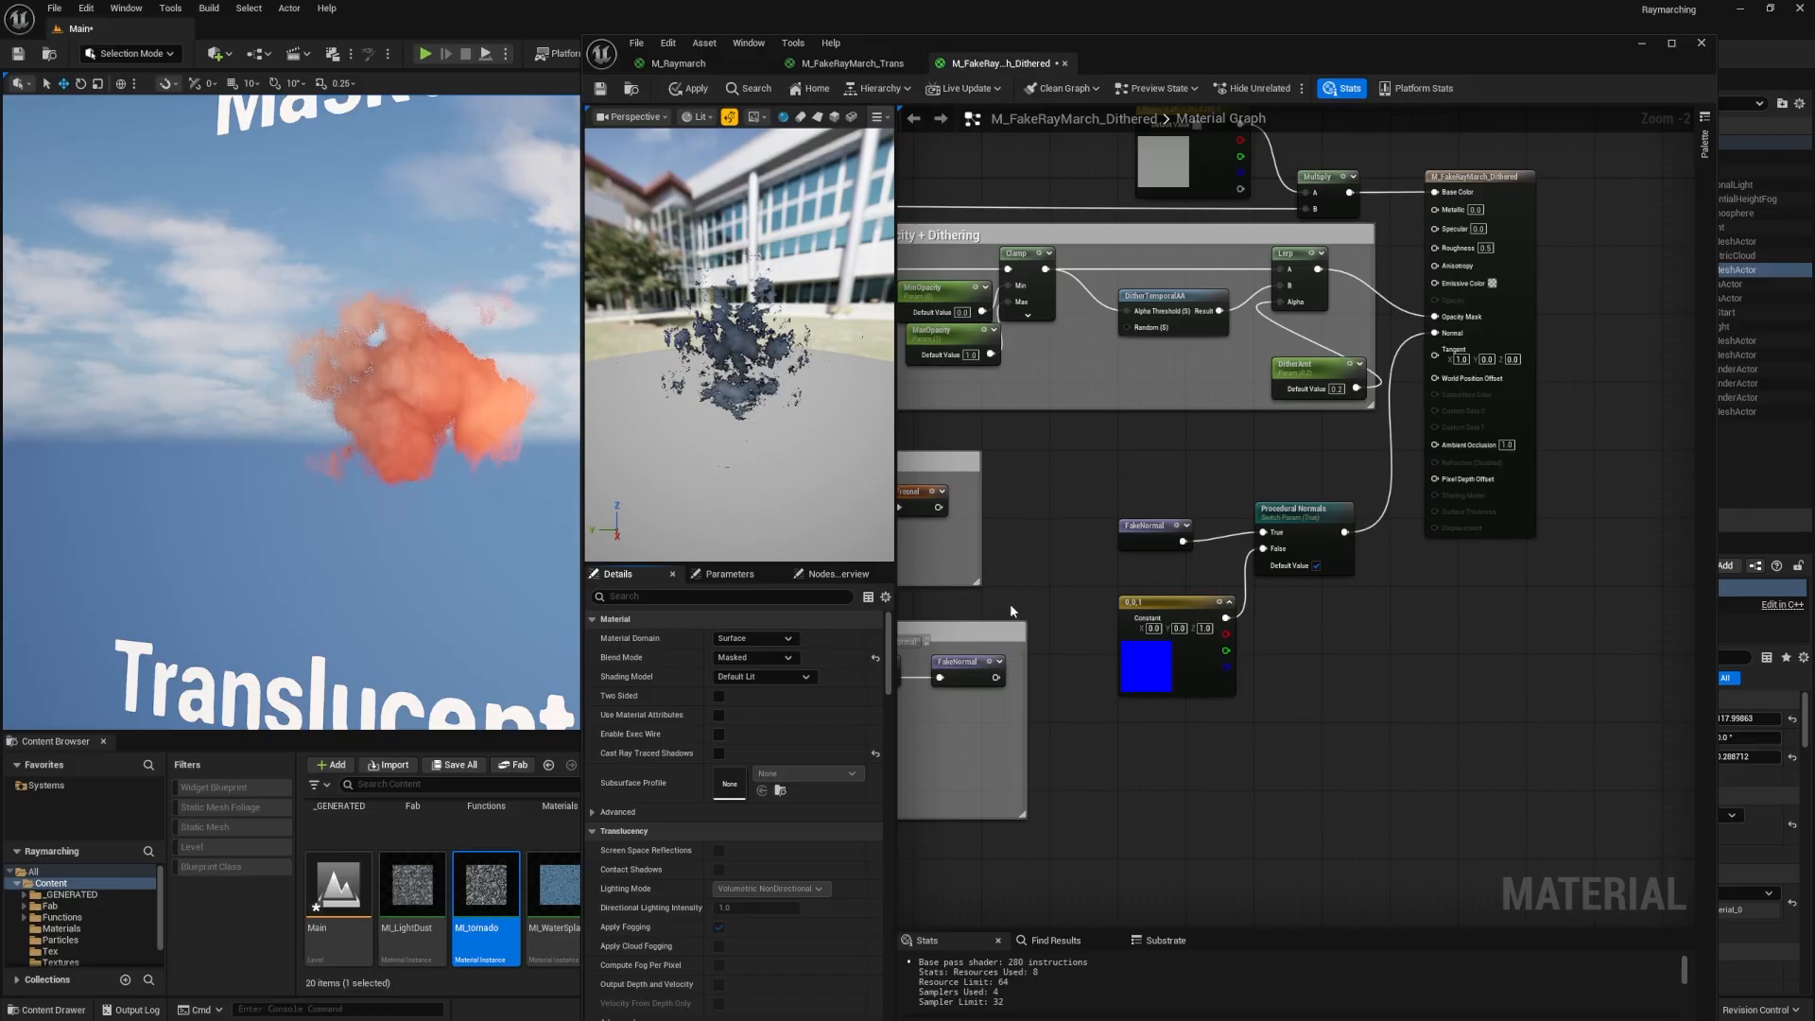
# Add a PerturbNormalHQ function node in the empty space beneath the Fakenormals group.
pyautogui.moveTo(1040, 545); pyautogui.dragTo(1378, 470, button='right')
pyautogui.scroll(-2, 1528, 498)
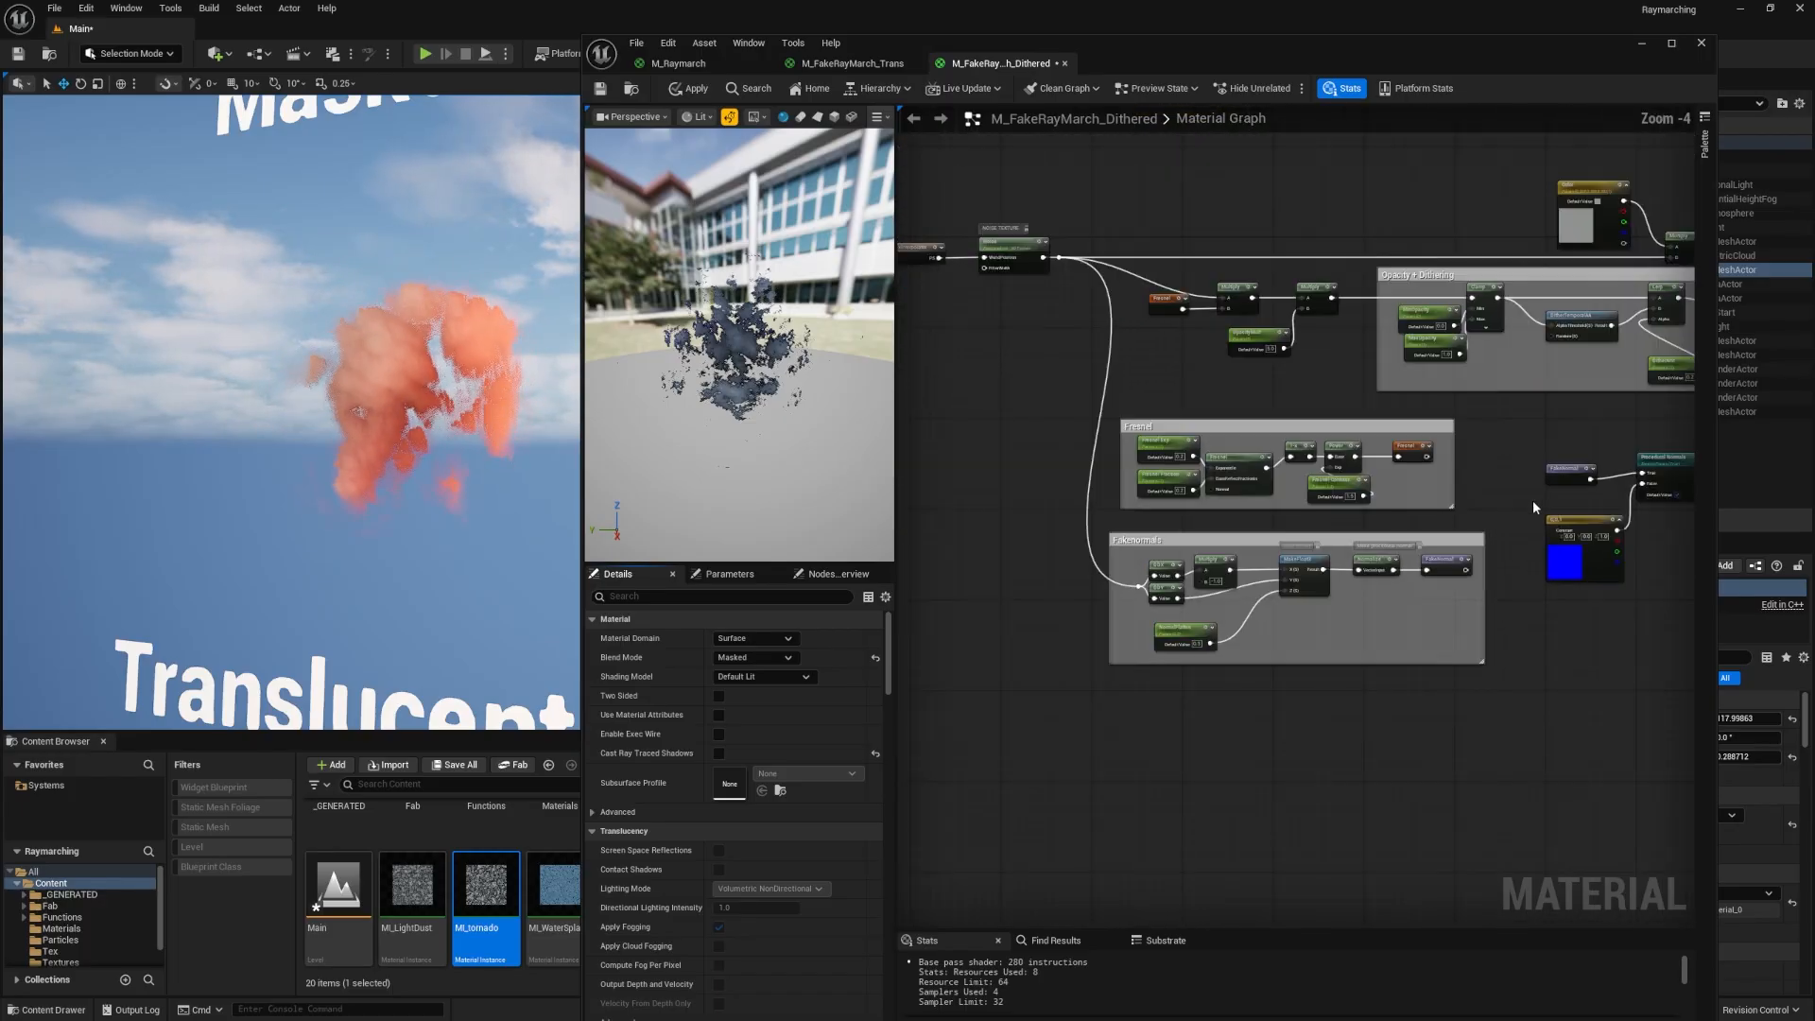
pyautogui.scroll(4, 1286, 529)
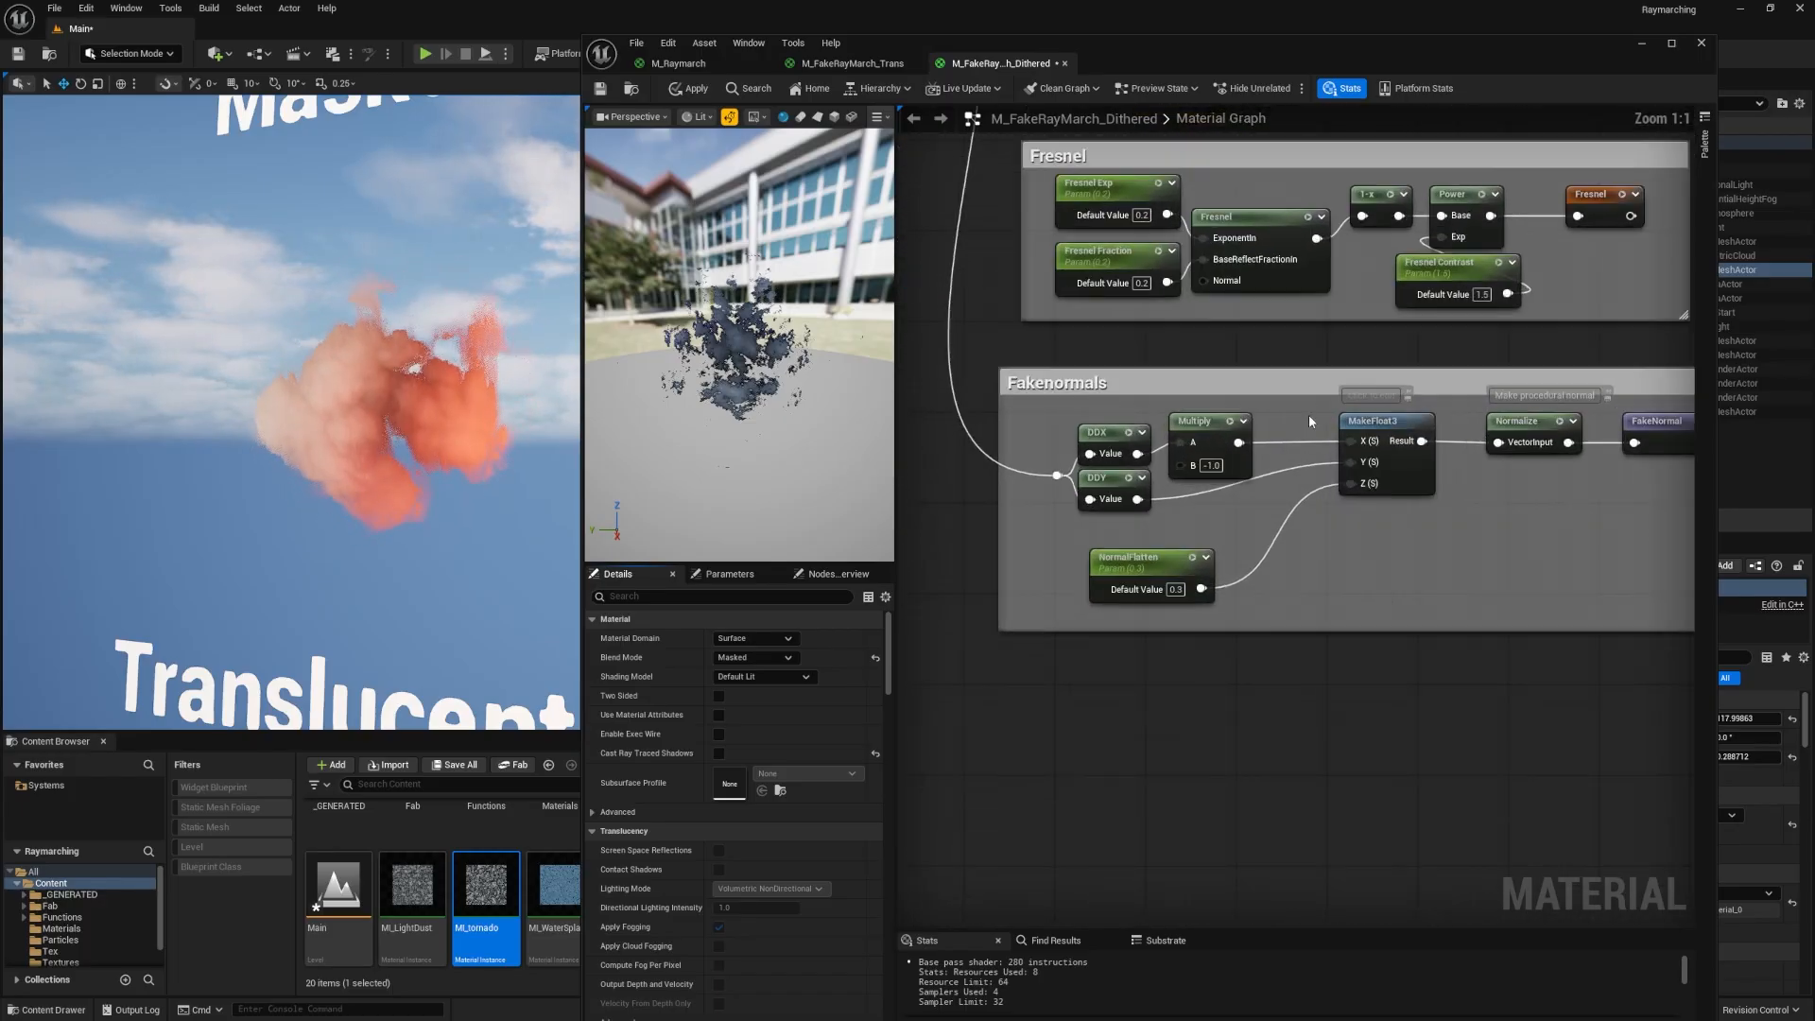
pyautogui.moveTo(1286, 529); pyautogui.dragTo(1197, 381, button='right')
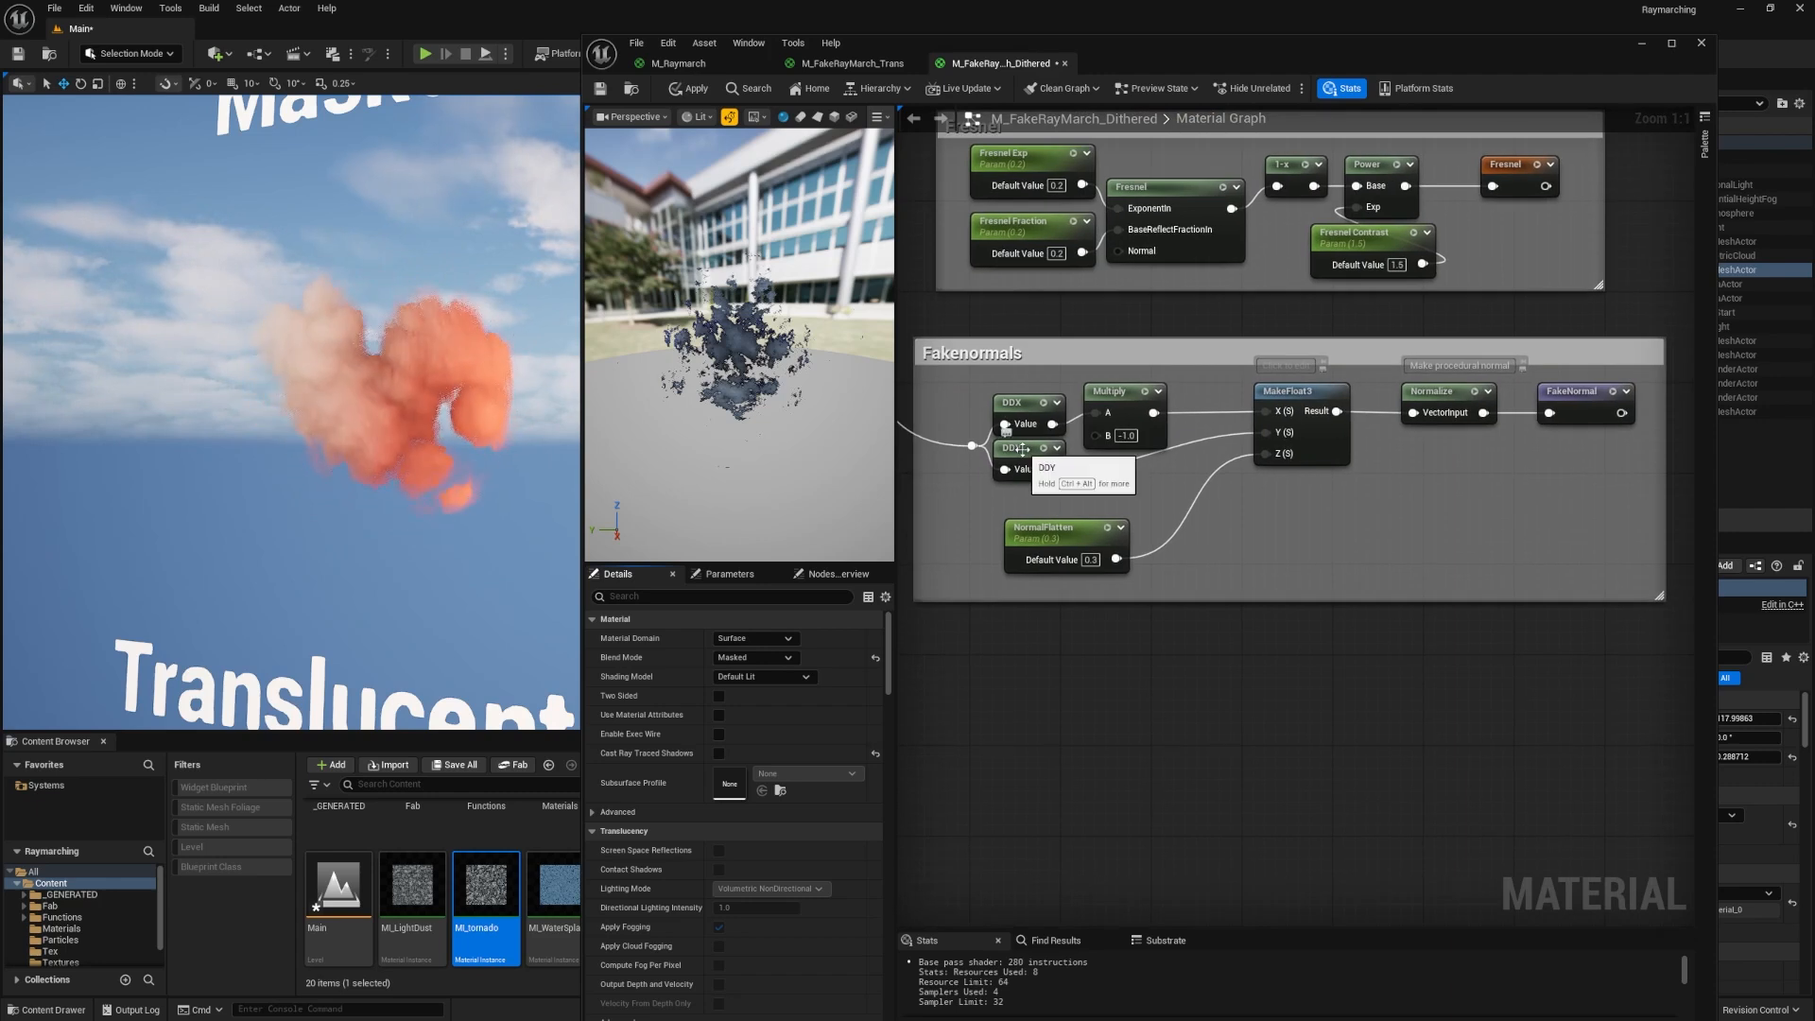
pyautogui.rightClick(1110, 661)
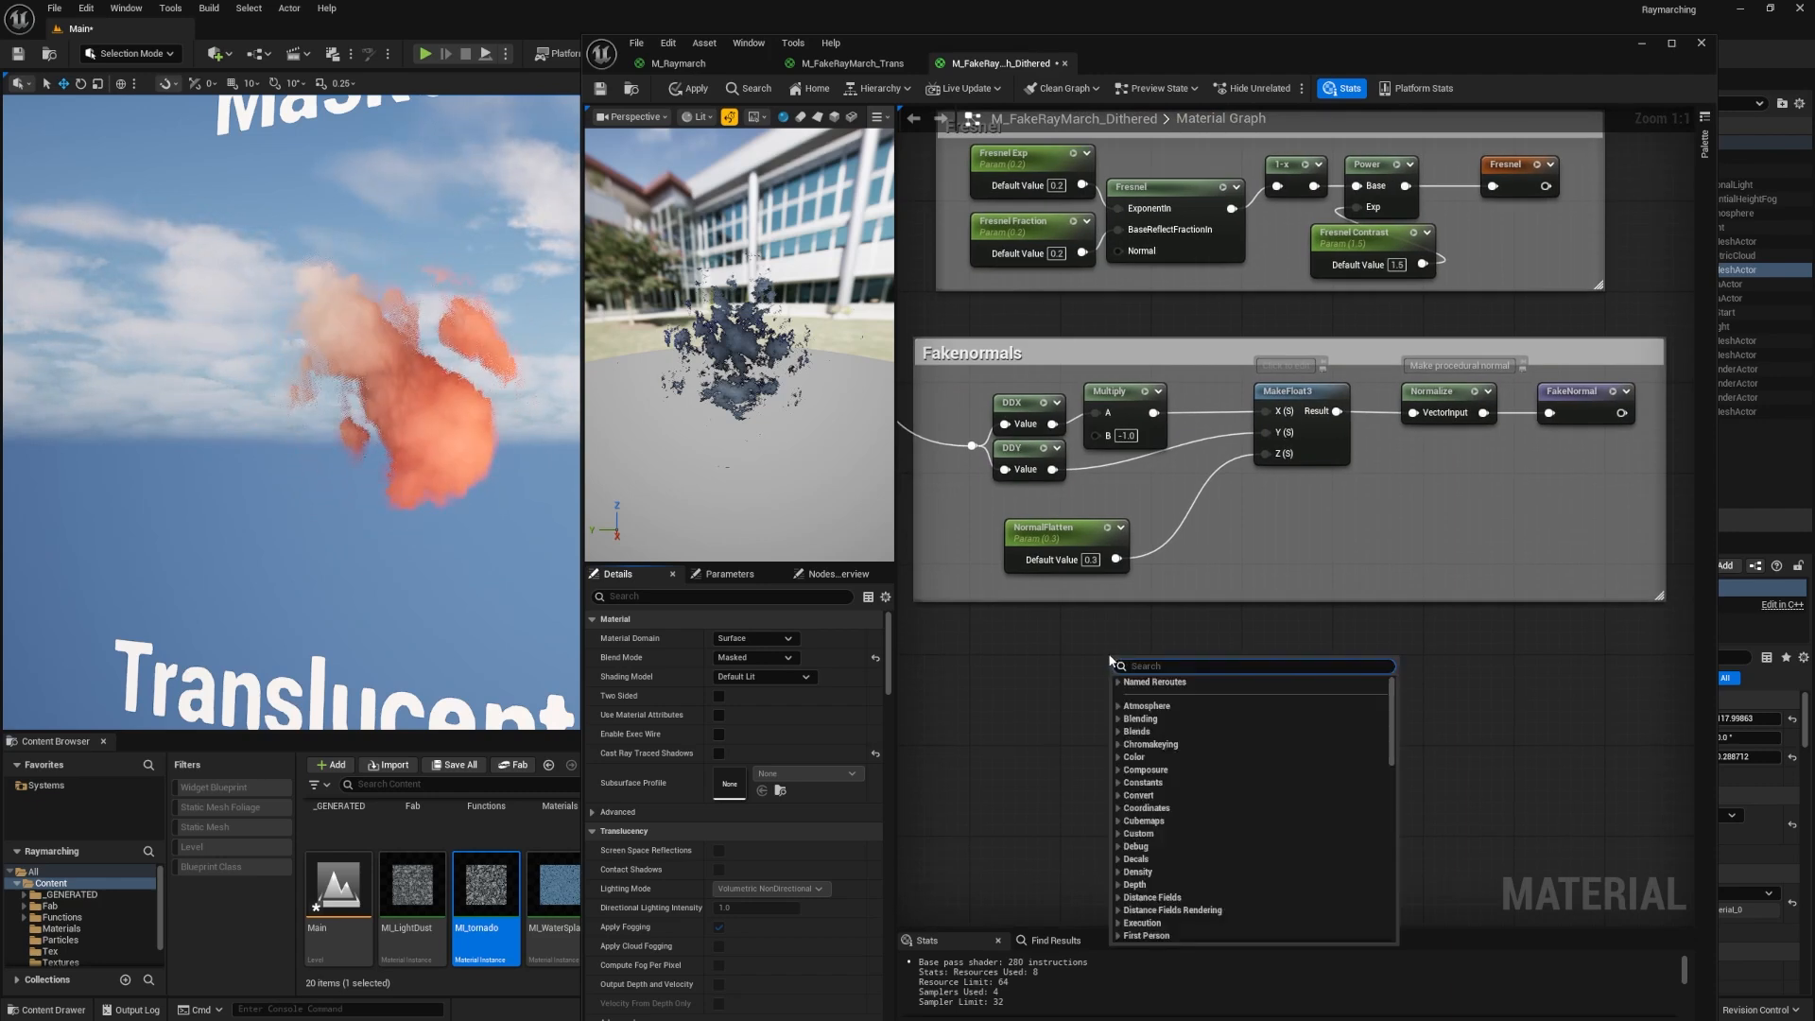
pyautogui.write('perturbnormalhq')
pyautogui.press('Return')
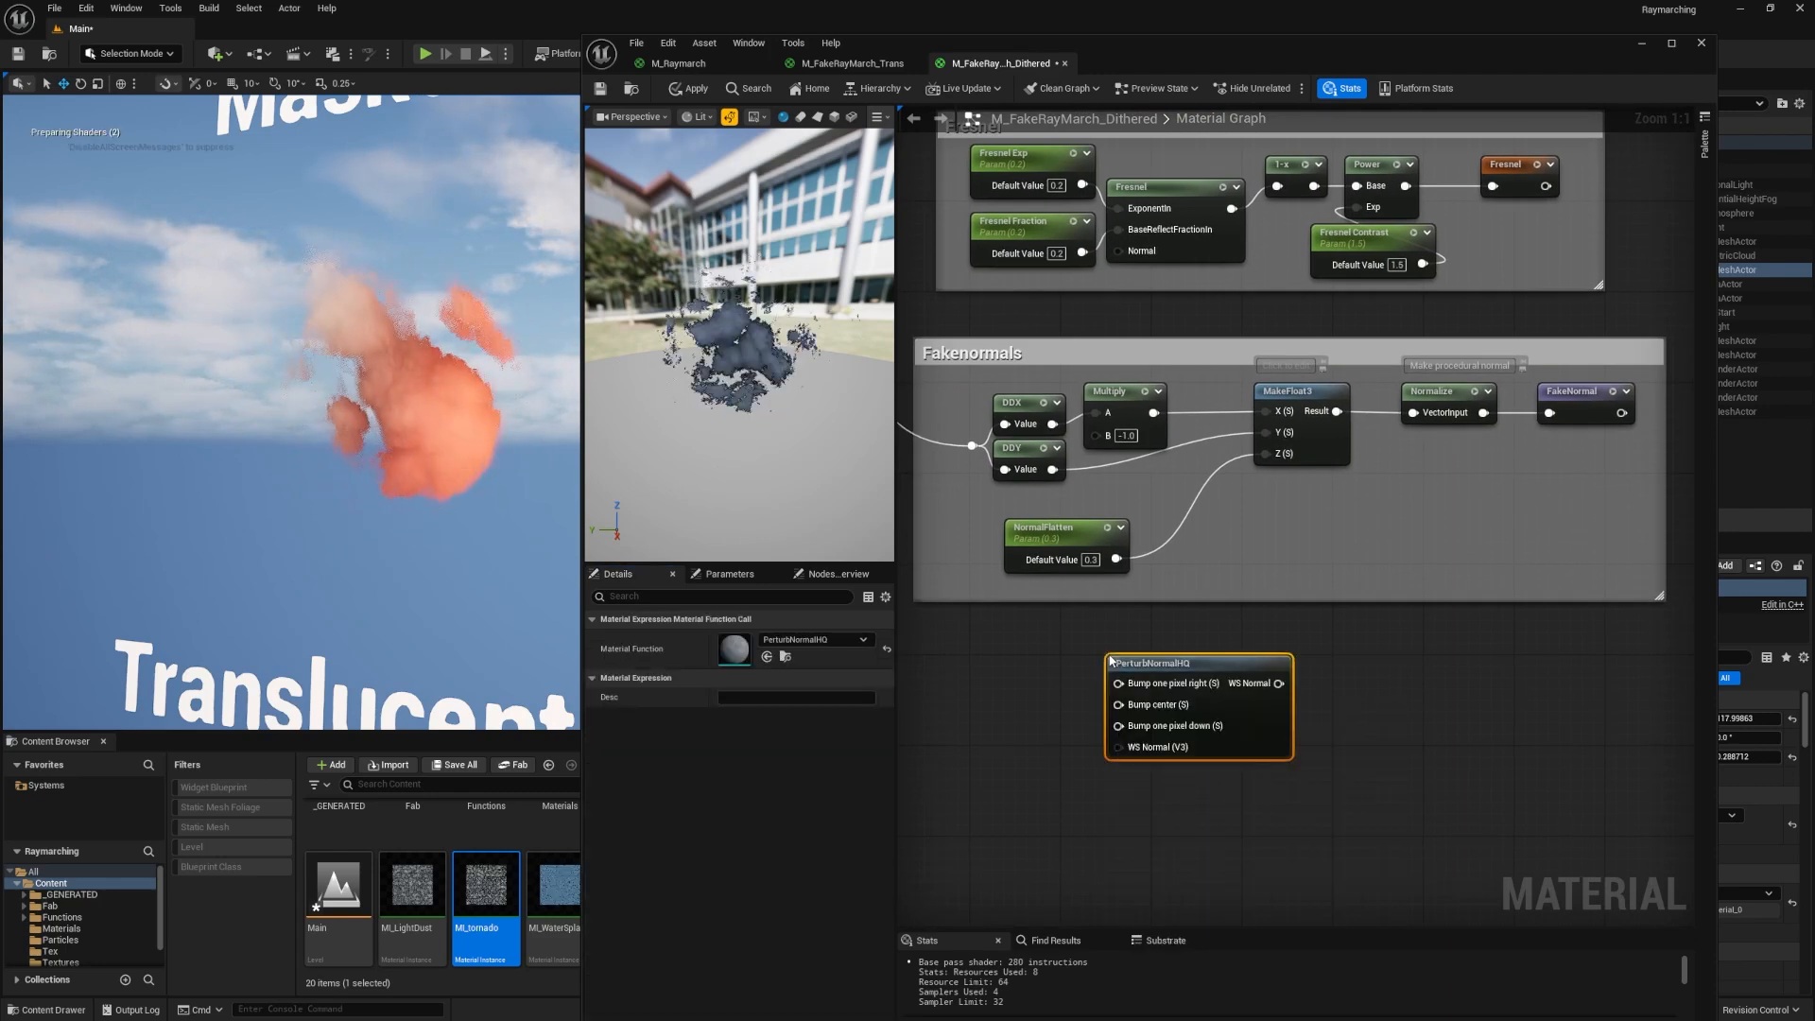
pyautogui.moveTo(1134, 662); pyautogui.dragTo(1283, 652)
pyautogui.click(1085, 672)
# Add a PreparePerturbNormalHQ function node and place it just before the PerturbNormalHQ node.
pyautogui.rightClick(1086, 668)
pyautogui.write('prepare')
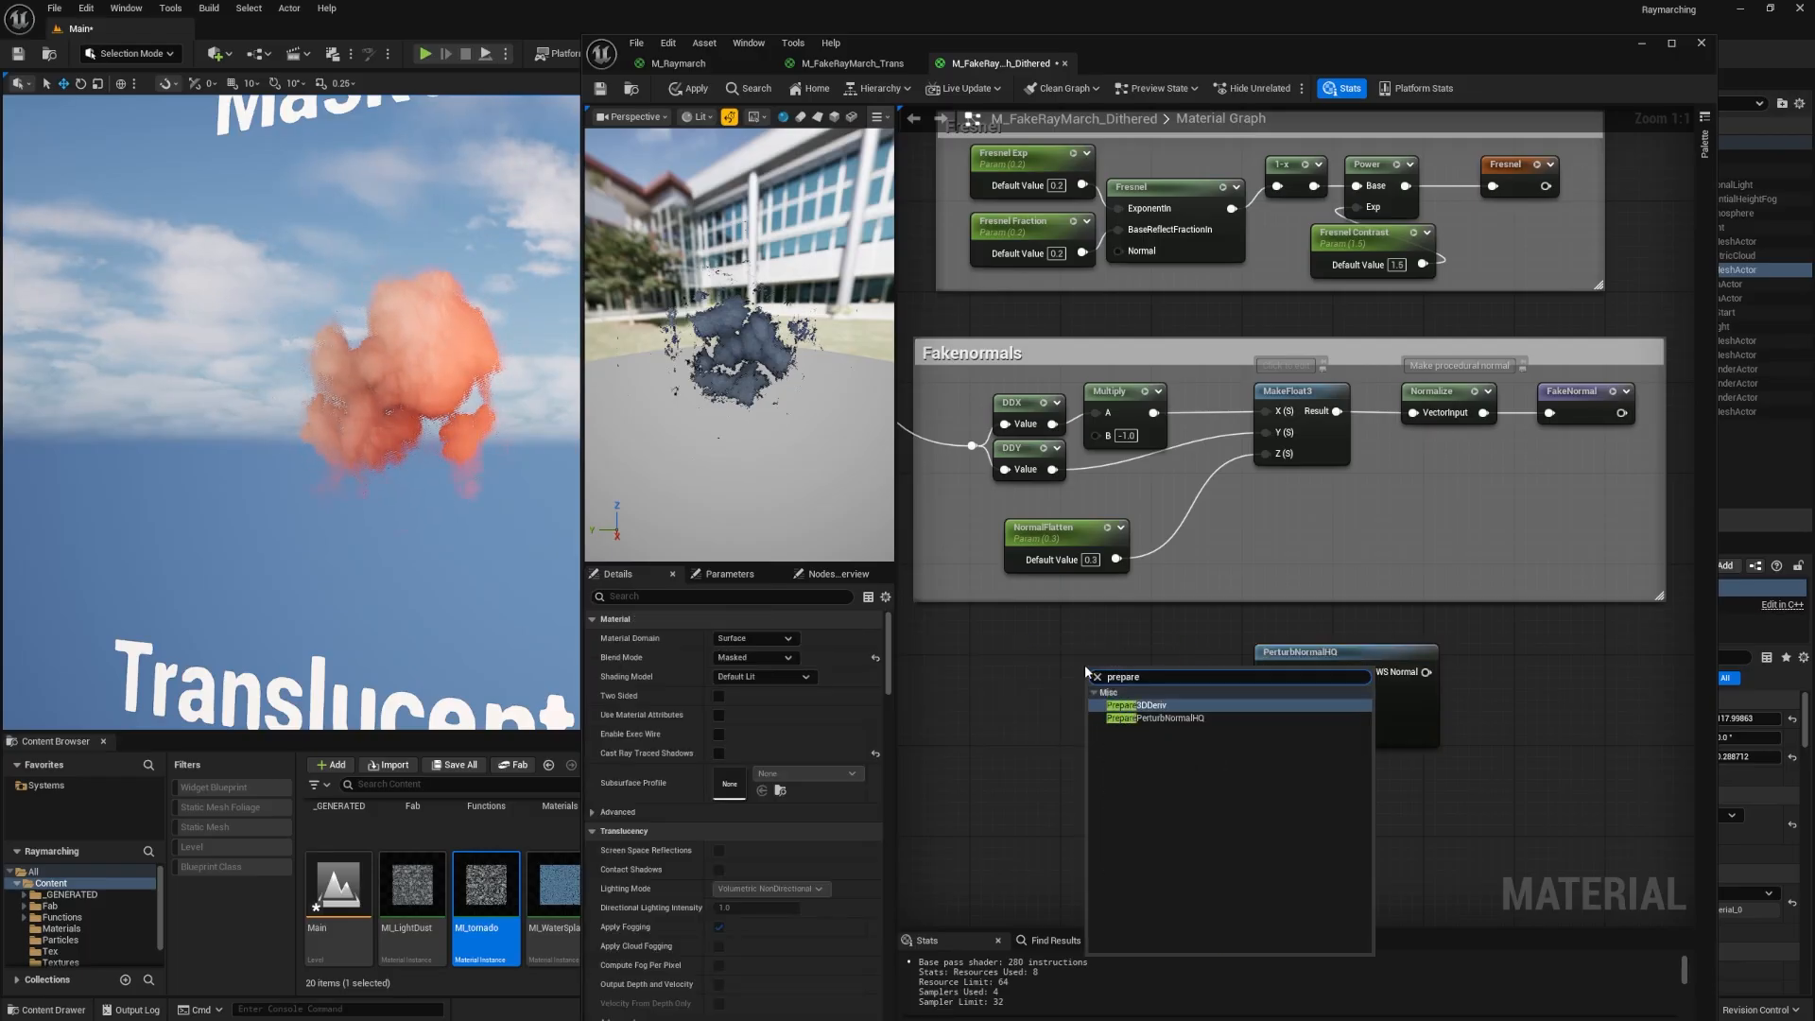
pyautogui.click(1156, 718)
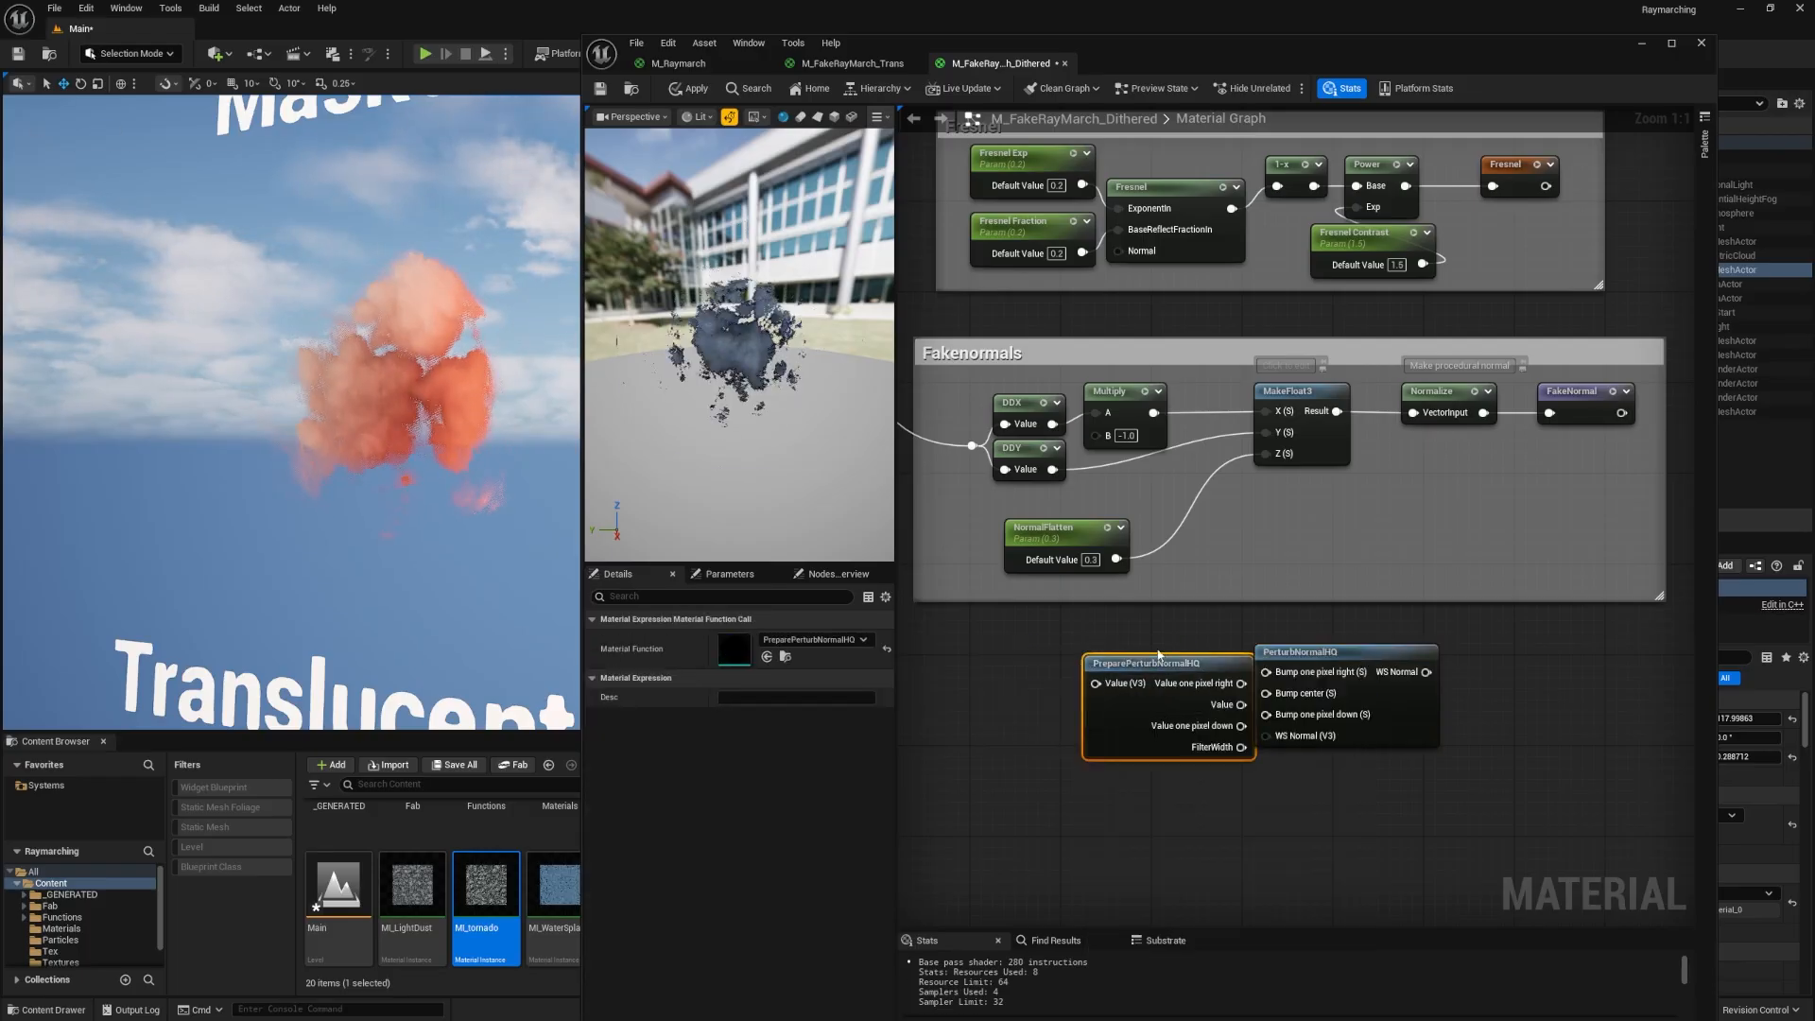
pyautogui.moveTo(1185, 665); pyautogui.dragTo(1129, 653)
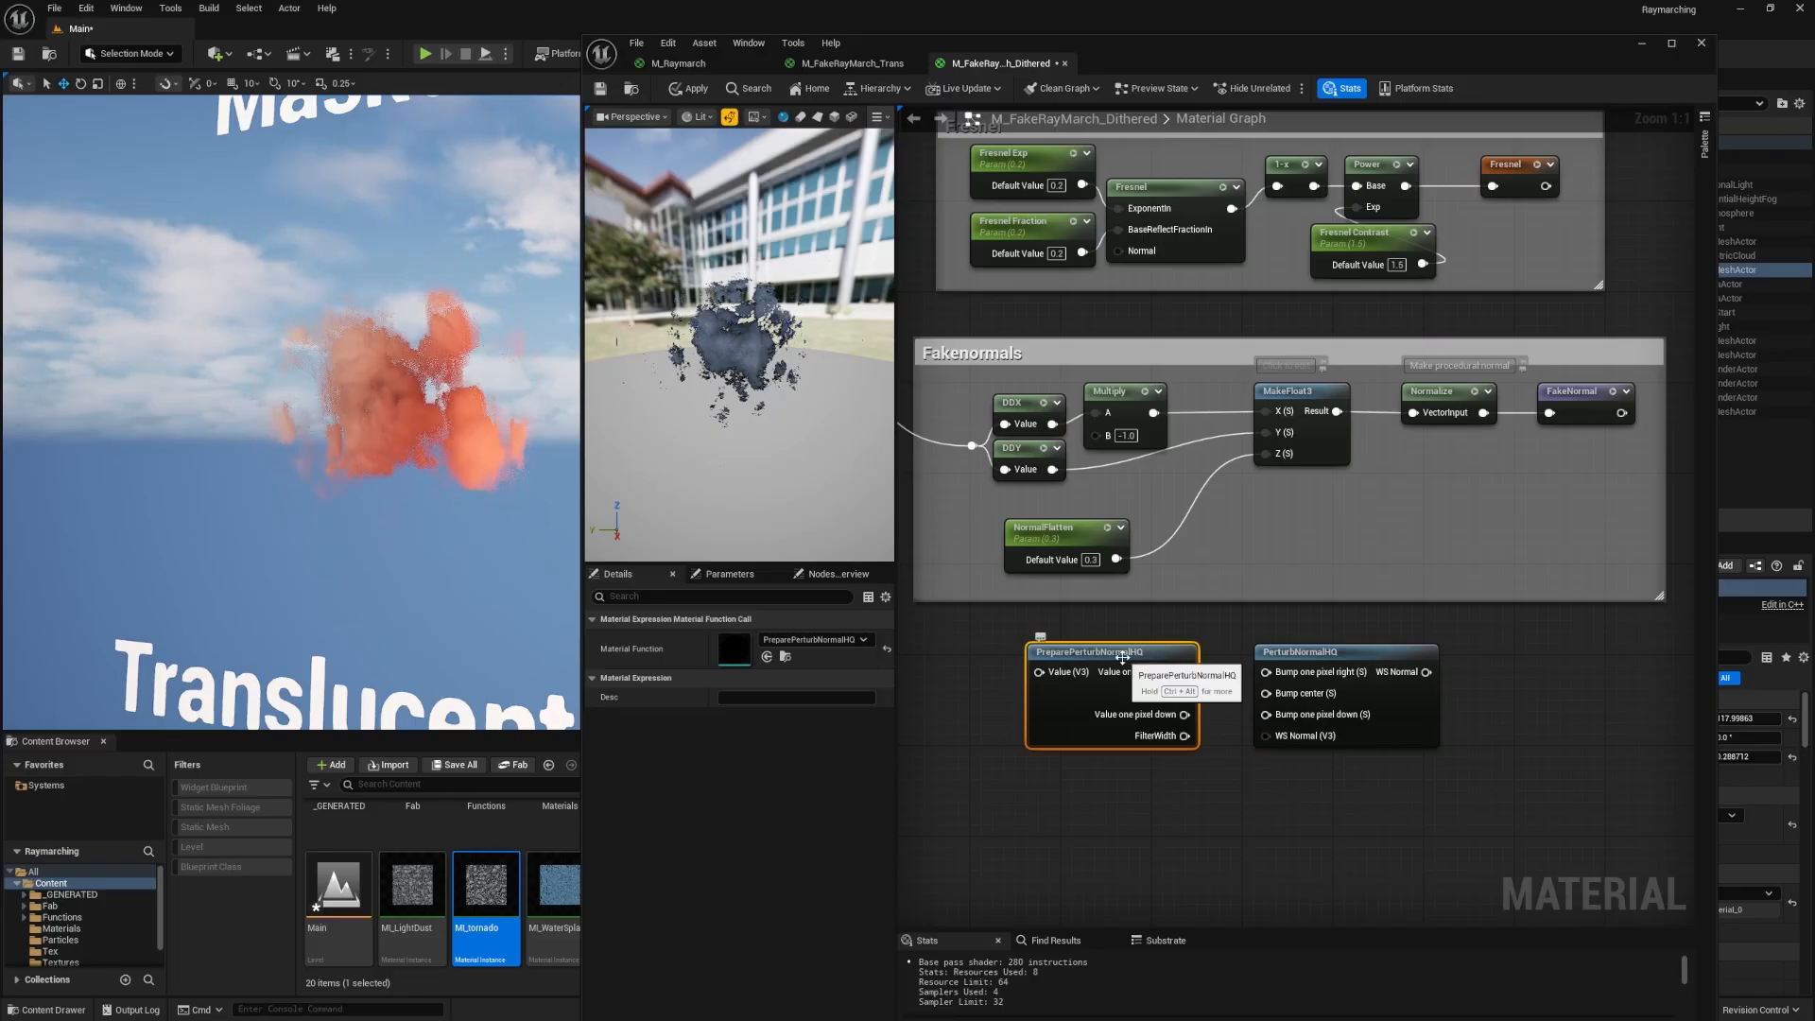
# Connect the Fakenormals input reroute through PreparePerturbNormalHQ to PerturbNormalHQ, and delete both function nodes.
pyautogui.moveTo(972, 445); pyautogui.dragTo(1039, 672)
pyautogui.moveTo(1185, 672); pyautogui.dragTo(1267, 736)
pyautogui.moveTo(1100, 640); pyautogui.dragTo(1328, 685)
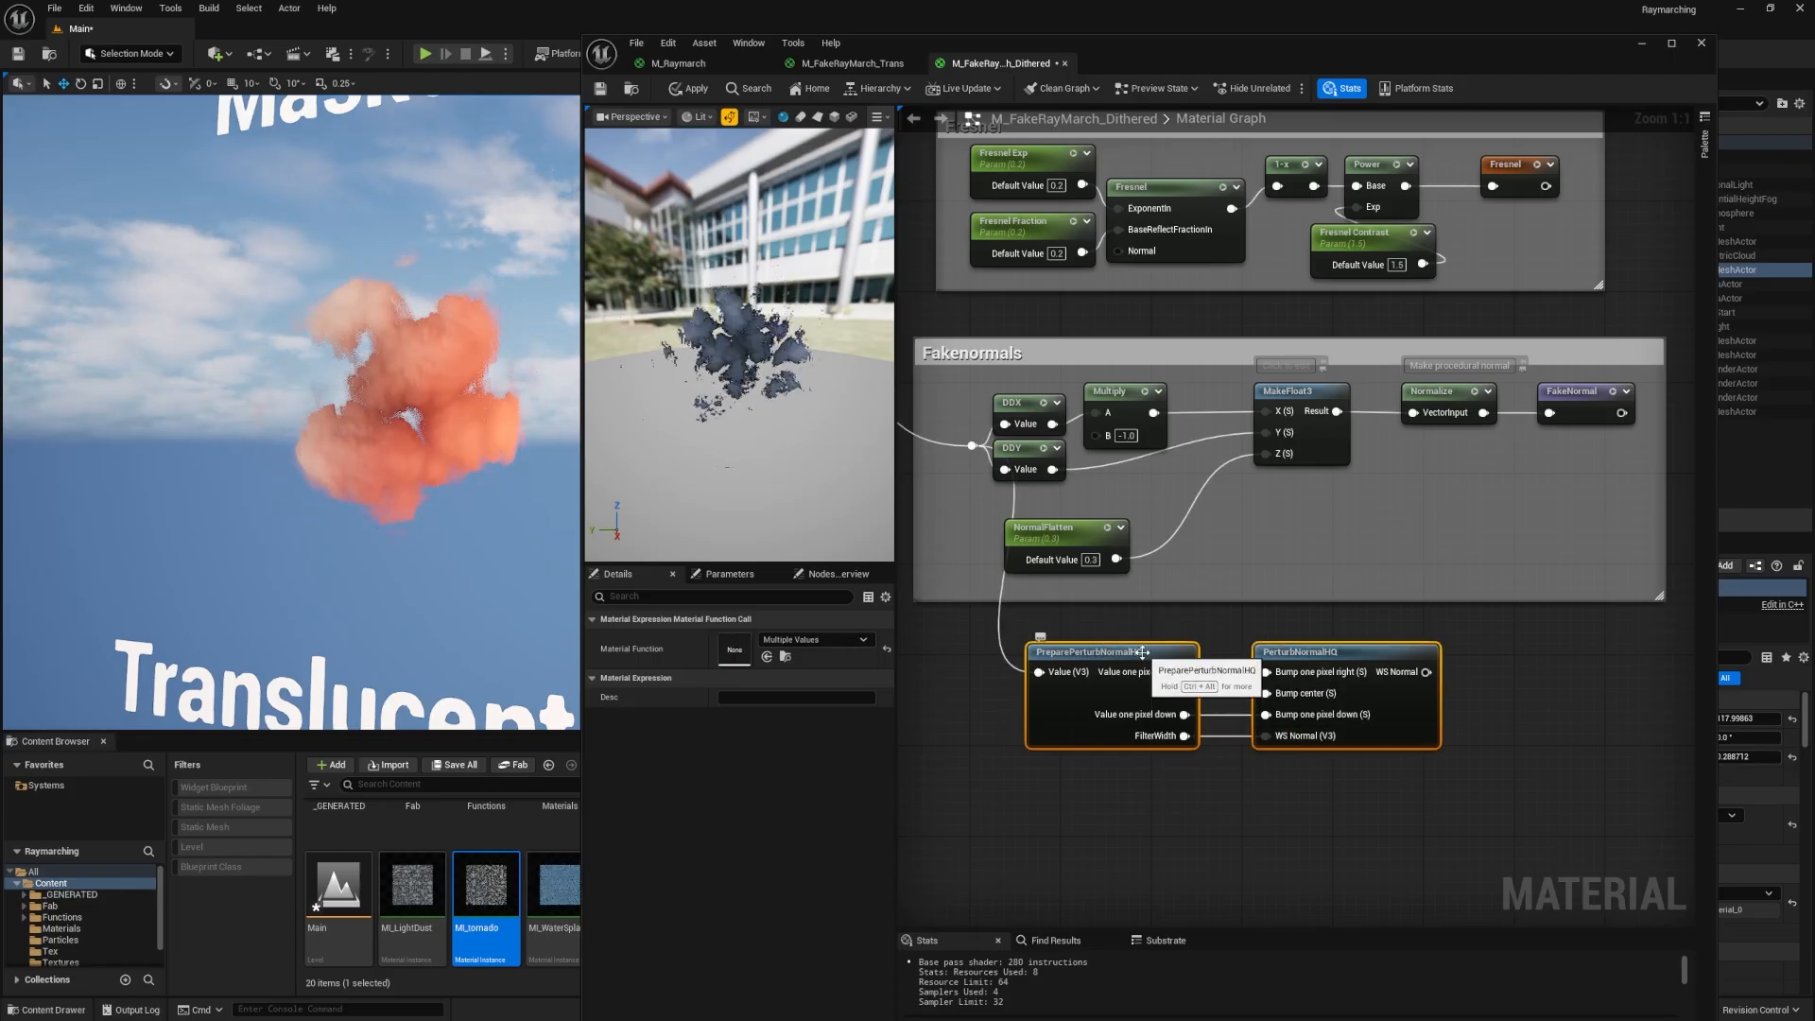
pyautogui.press('Delete')
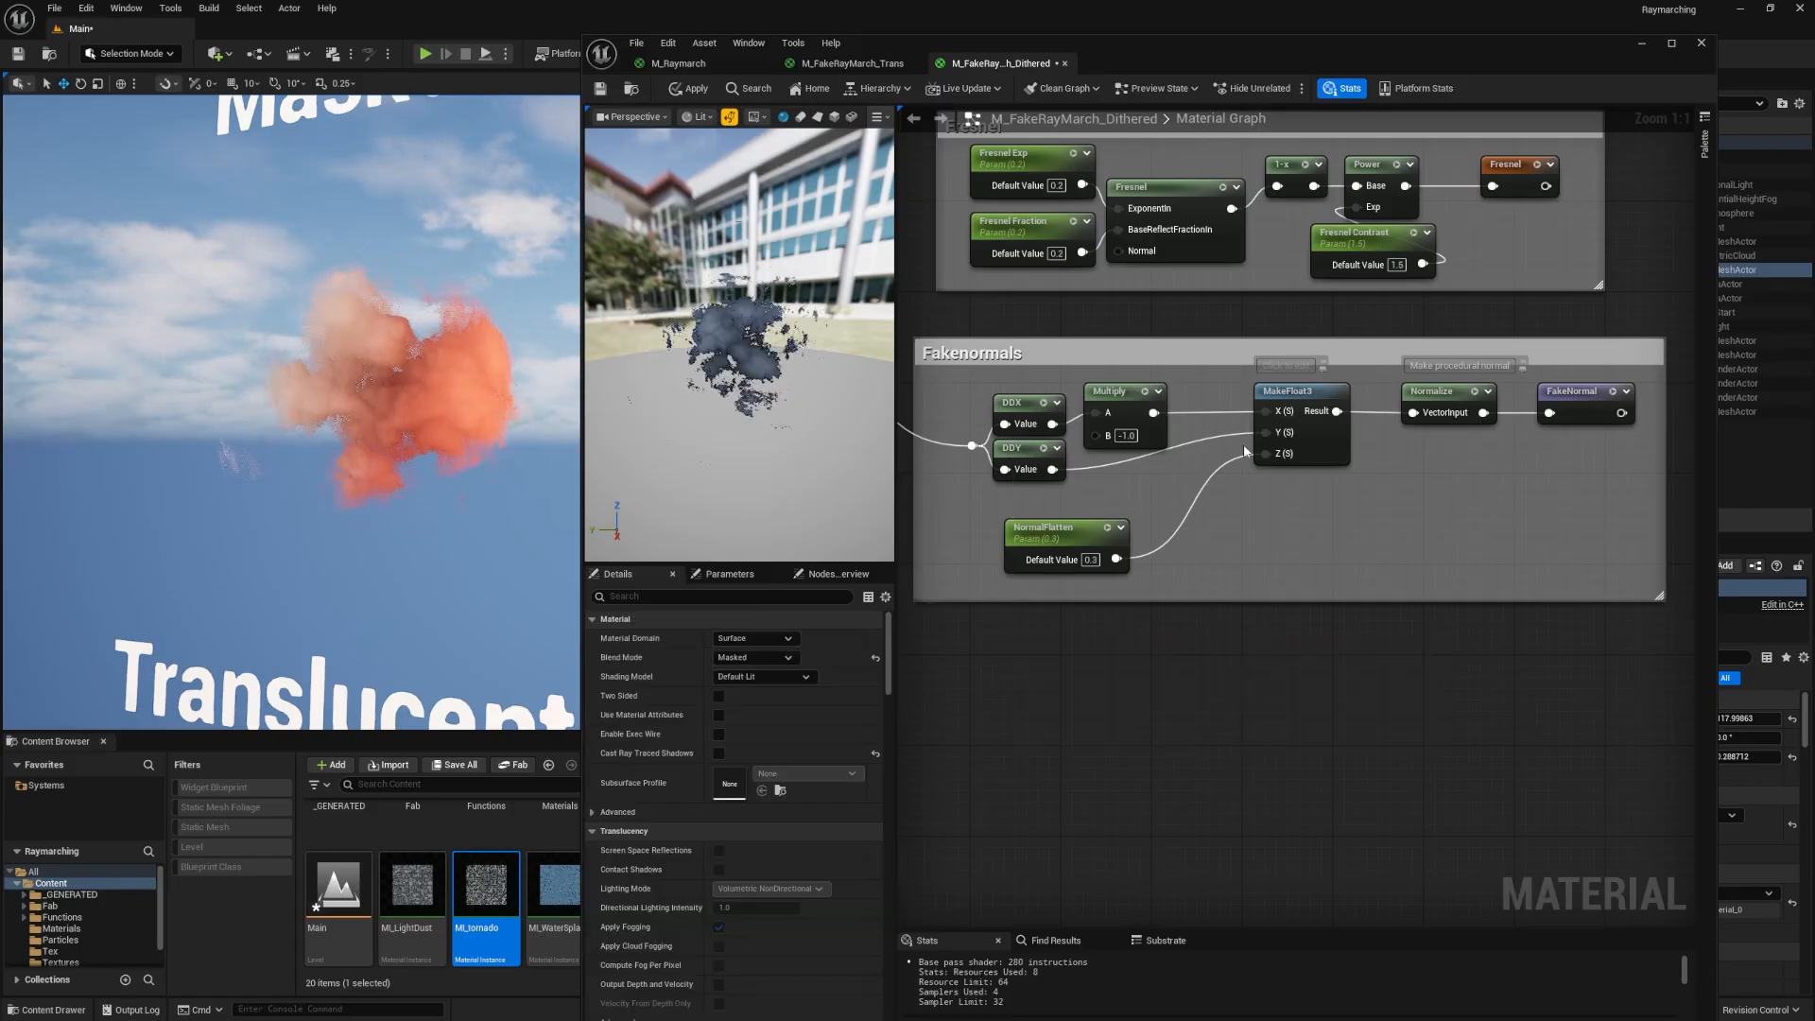
# Examine the DDX and DDY nodes and the Multiply by -1 in the Fakenormals group.
pyautogui.click(1028, 460)
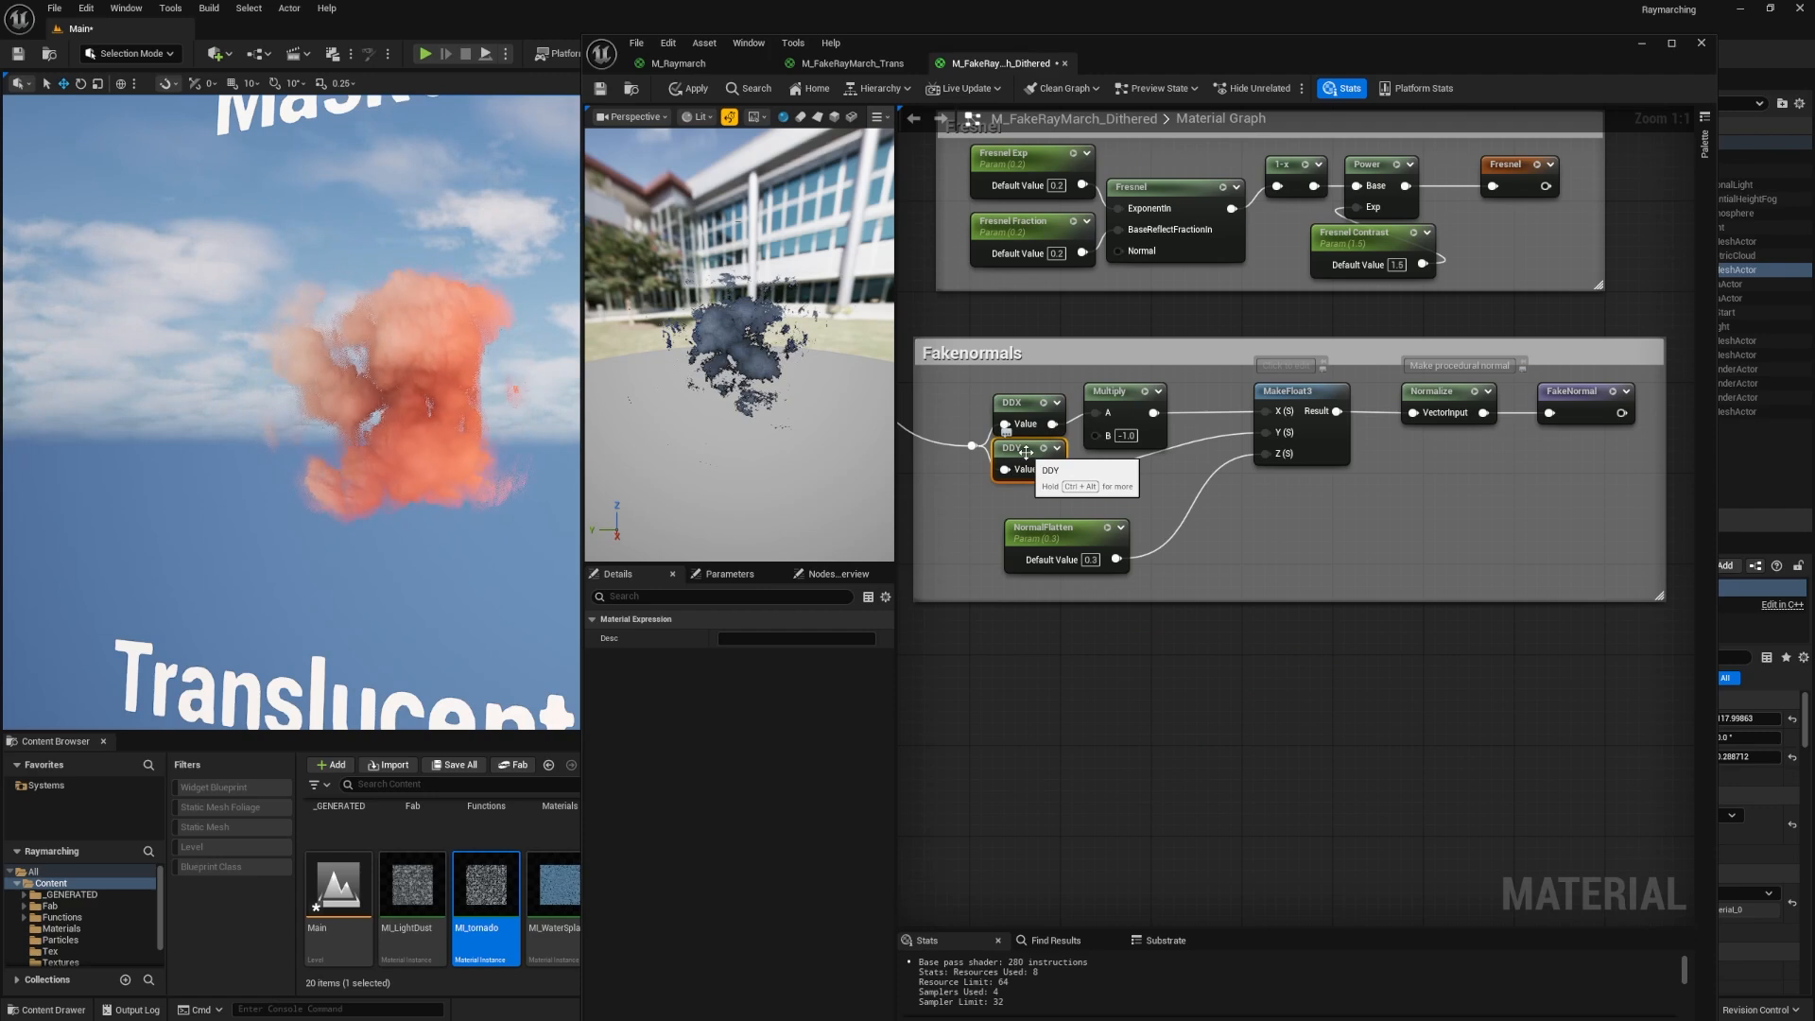
pyautogui.click(1017, 401)
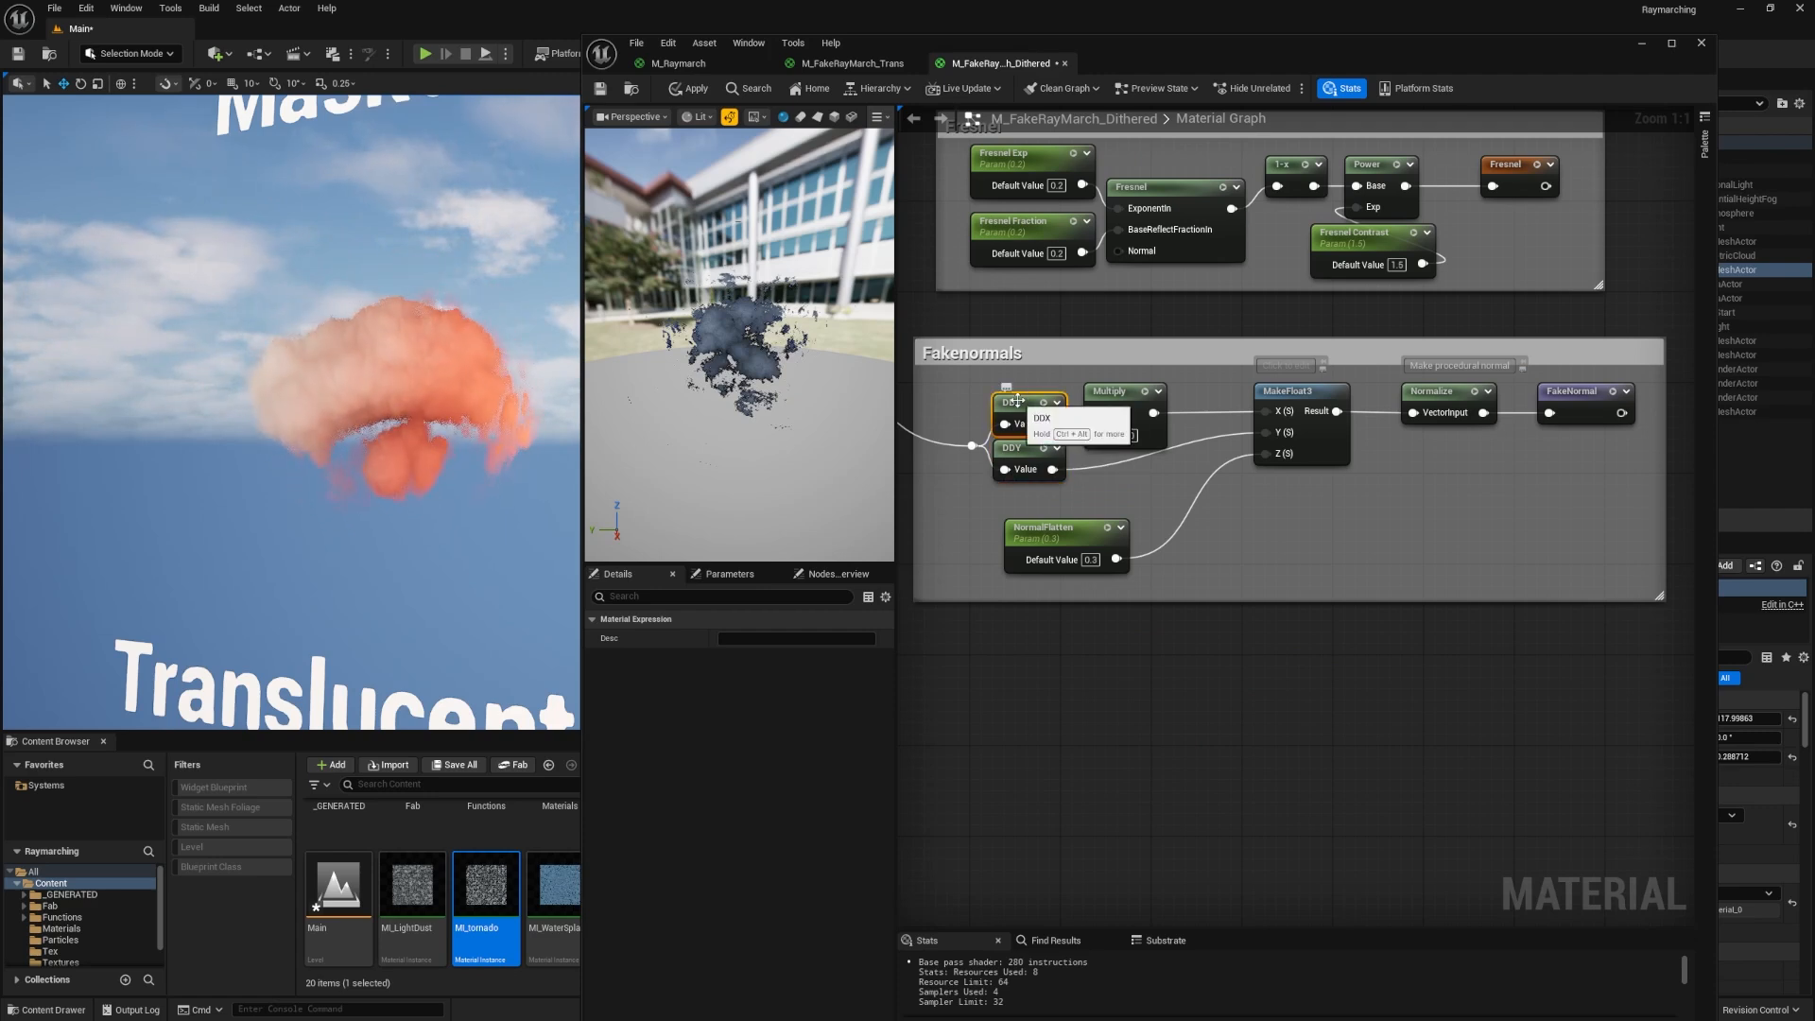
pyautogui.click(1021, 450)
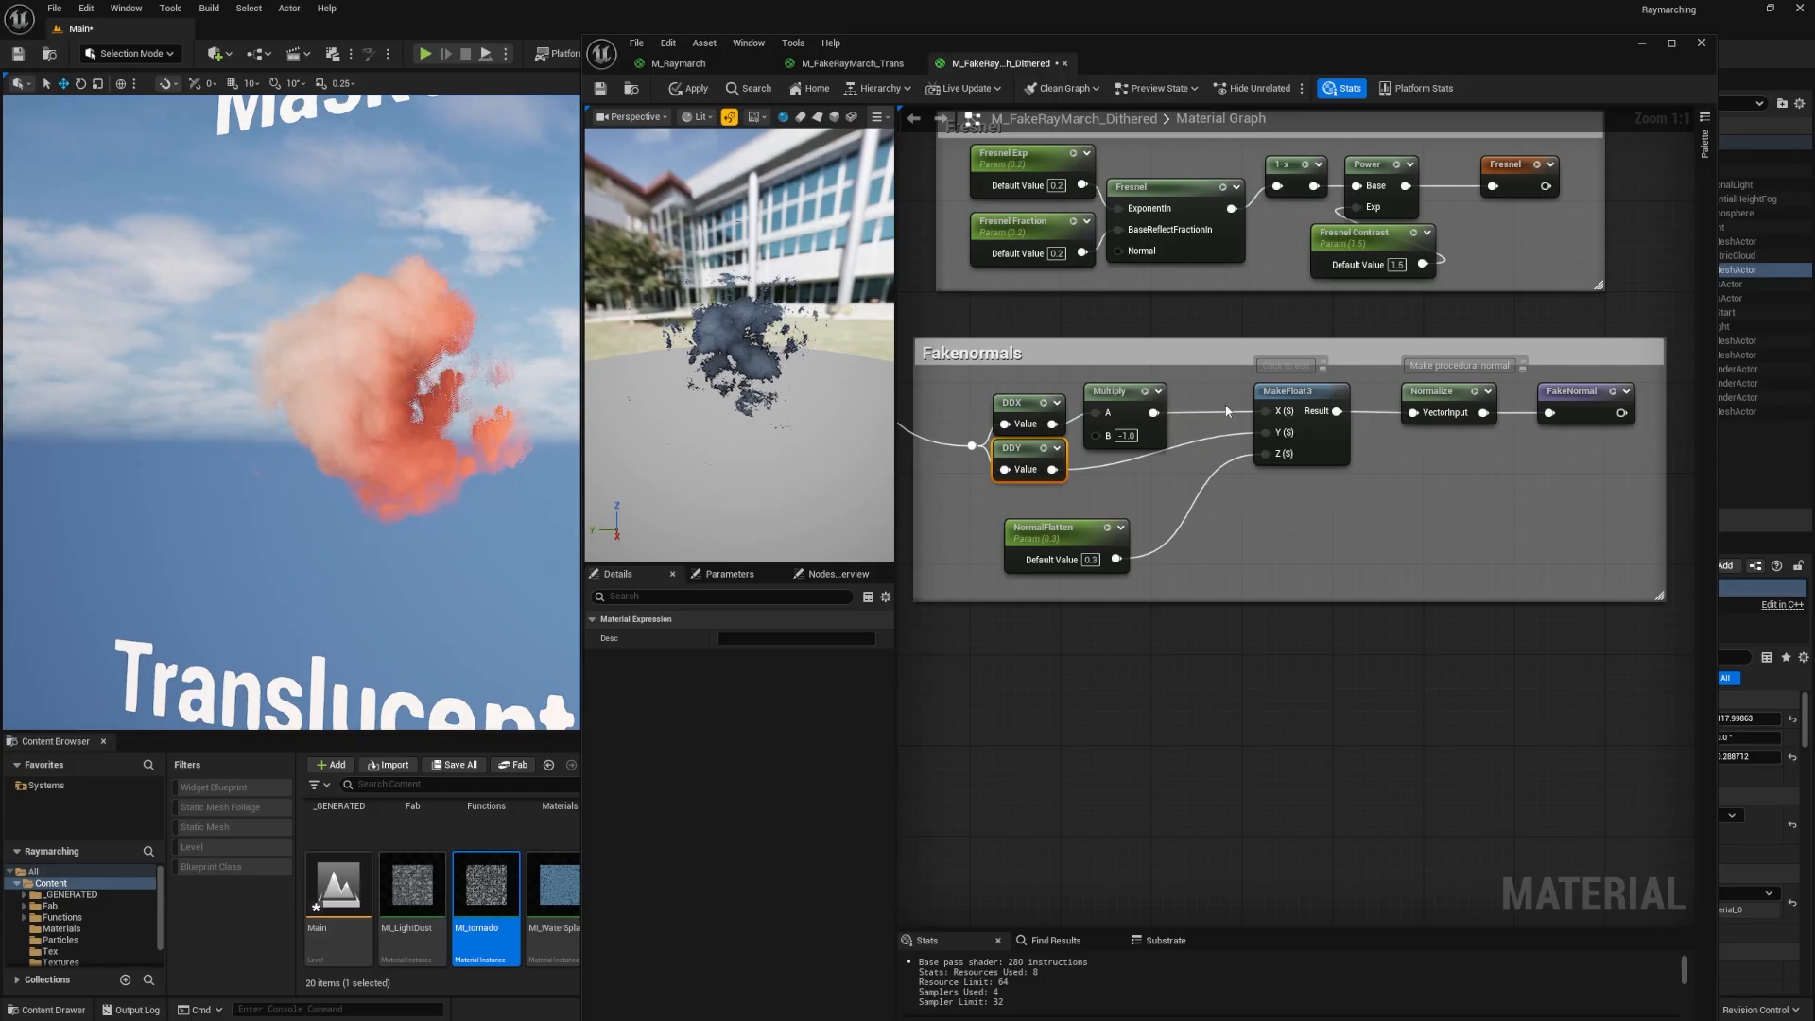
pyautogui.moveTo(997, 320); pyautogui.dragTo(1141, 523, button='right')
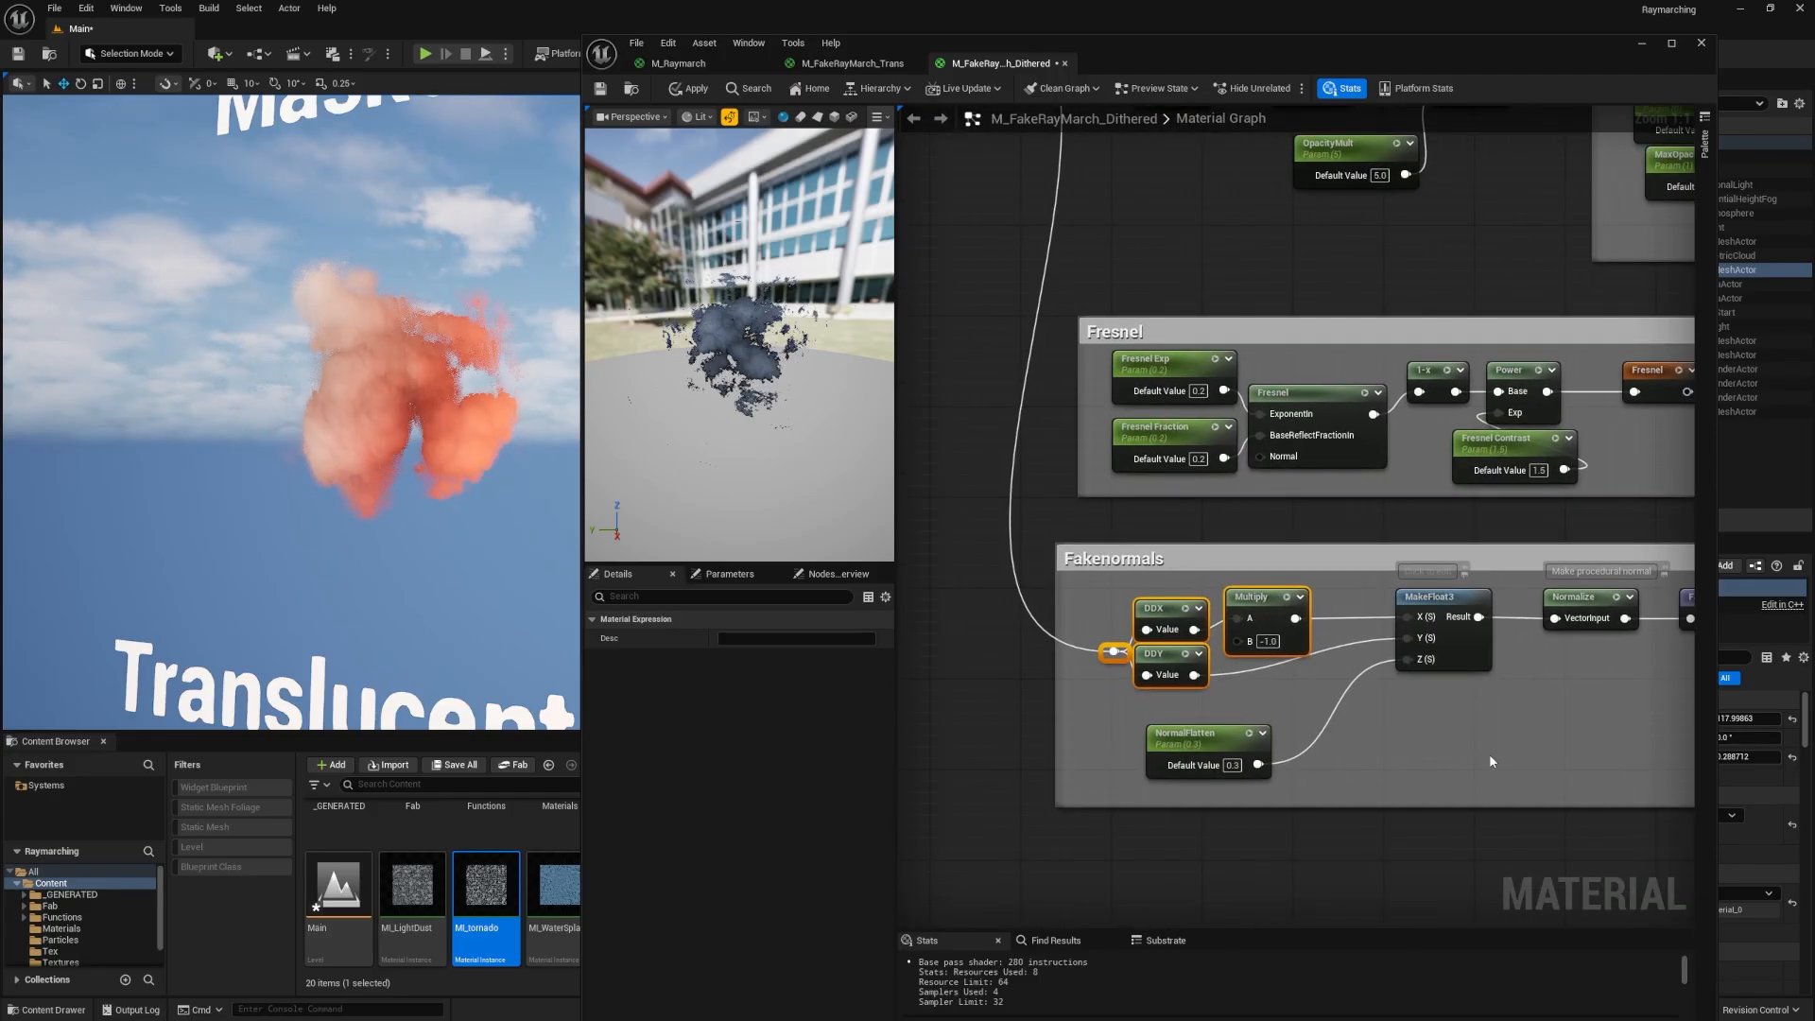
# Shift the NormalFlatten node slightly and try NormalFlatten values of 0.1 and 0.5 against the level's cloud.
pyautogui.moveTo(1193, 737); pyautogui.dragTo(1194, 726)
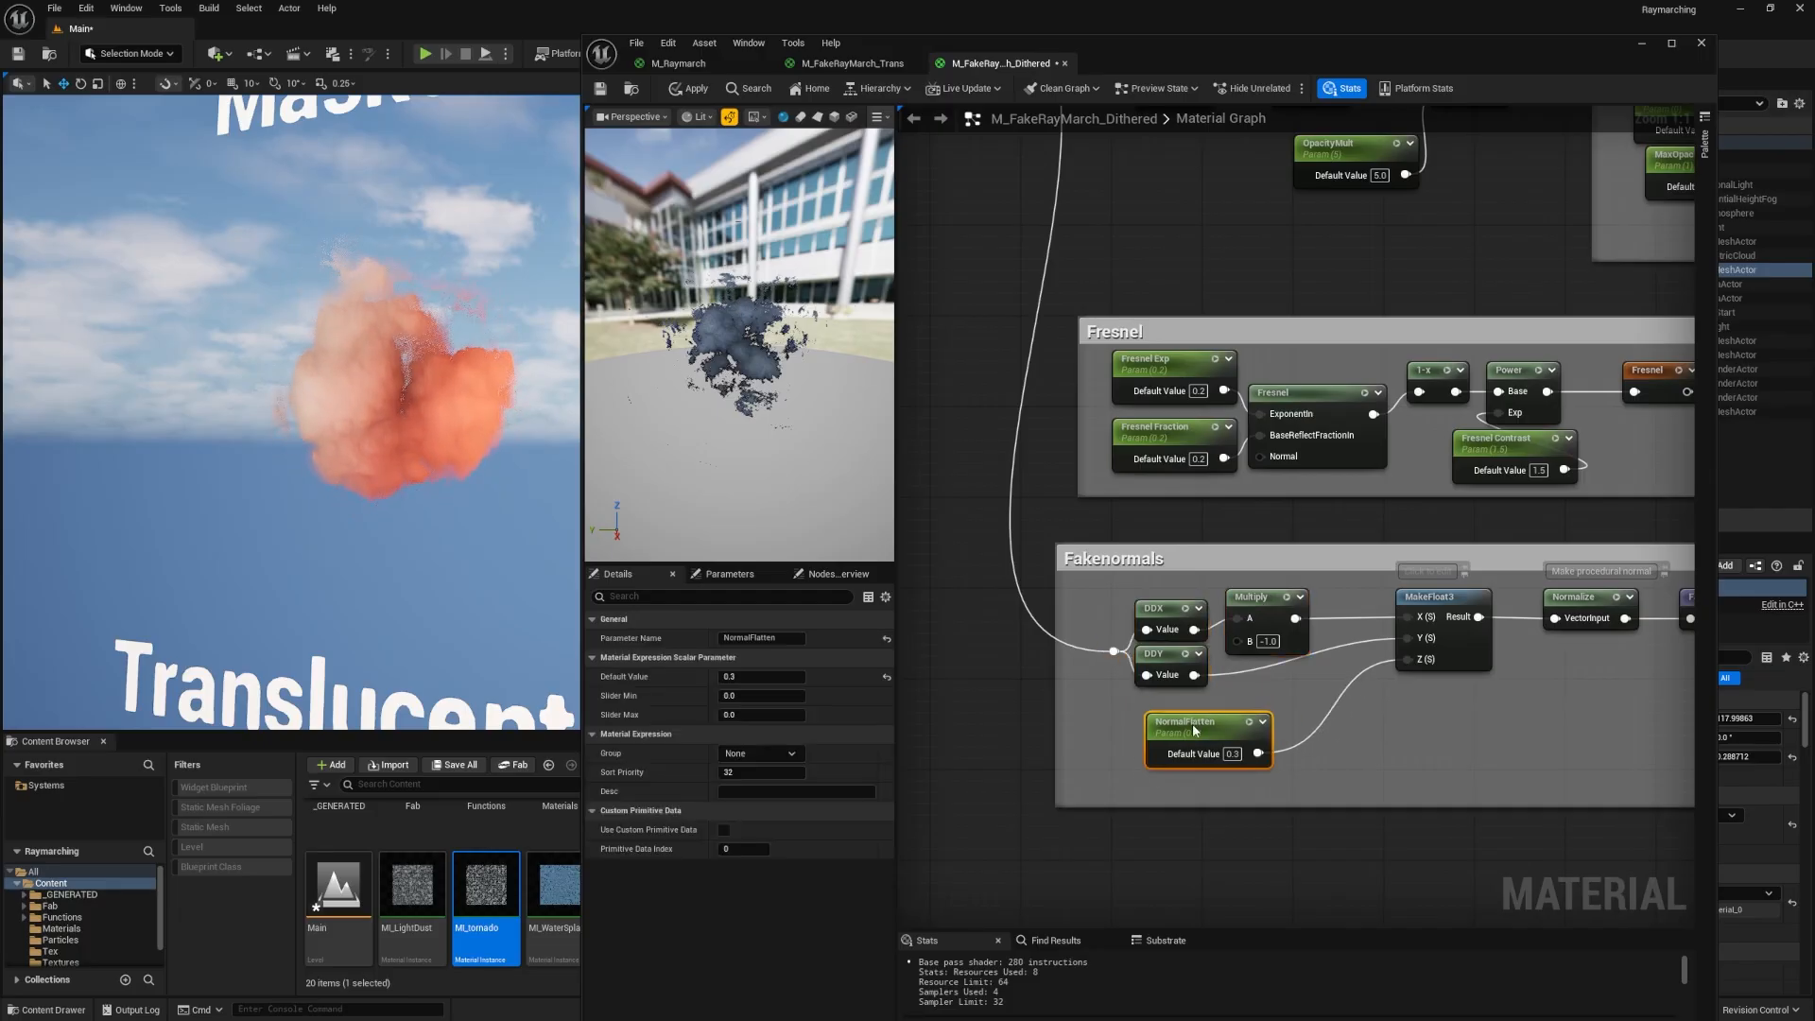
pyautogui.click(730, 574)
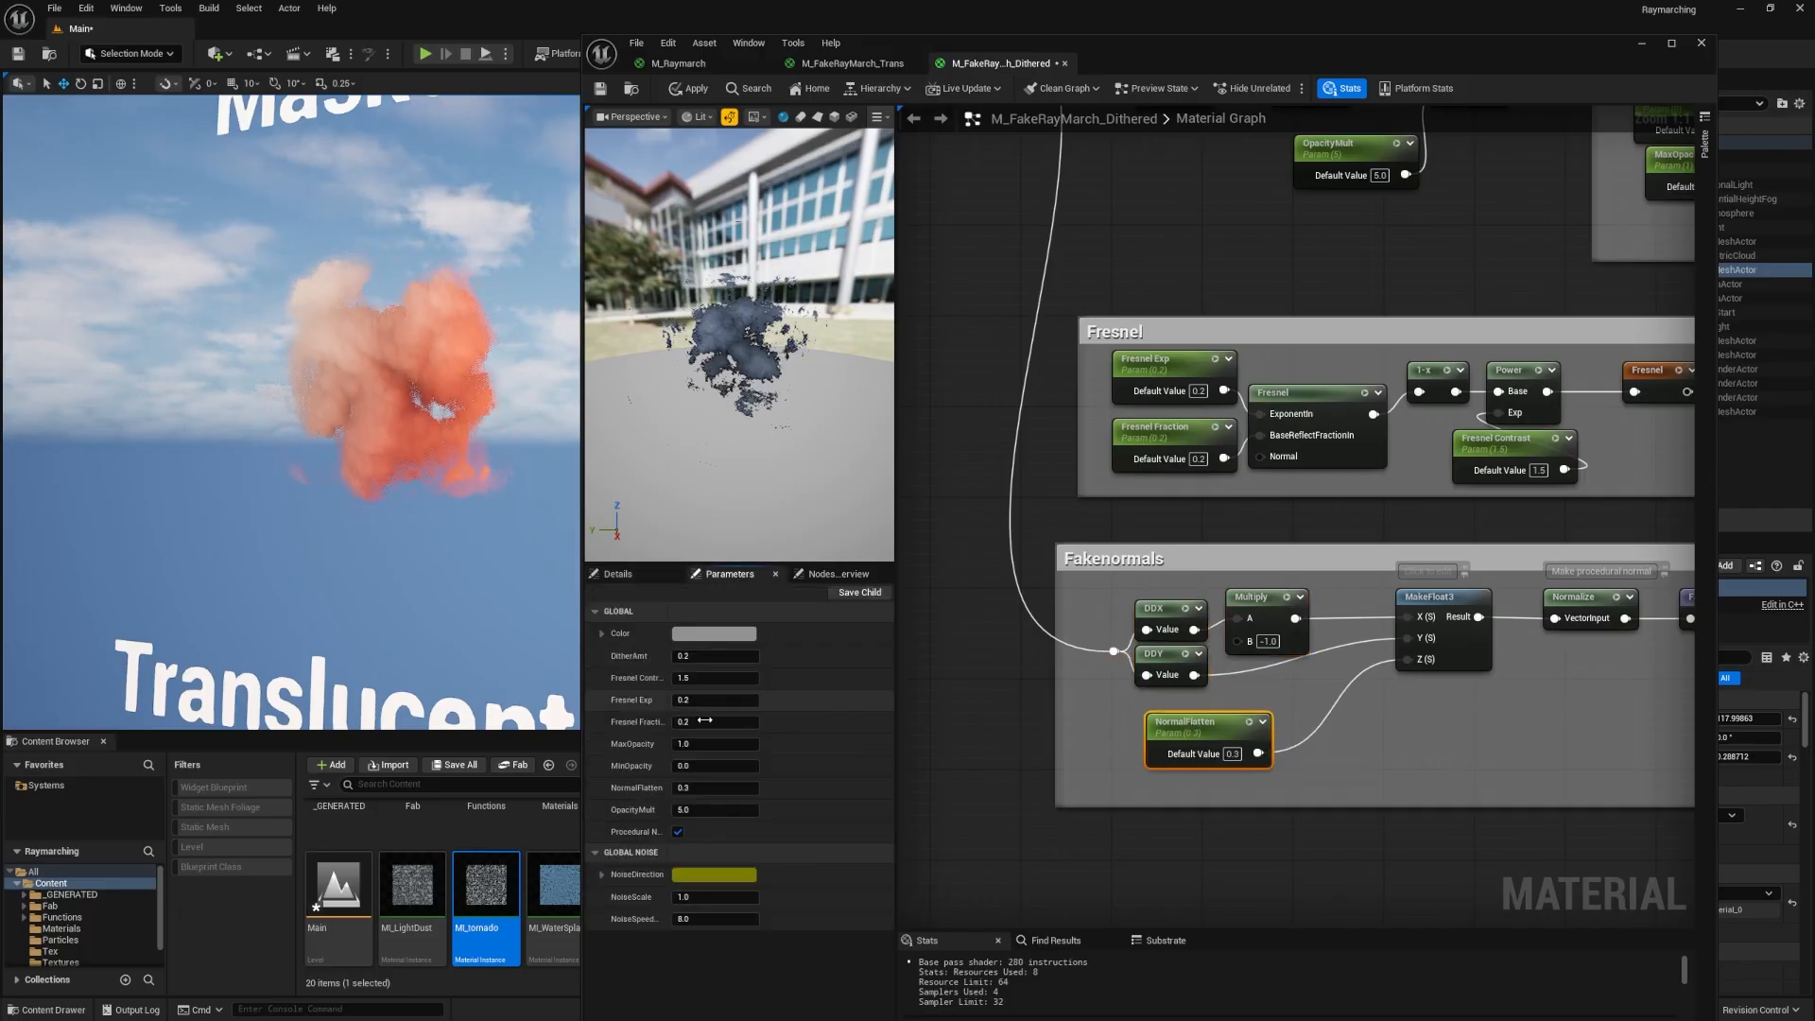
pyautogui.click(715, 788)
pyautogui.write('0.1')
pyautogui.press('Return')
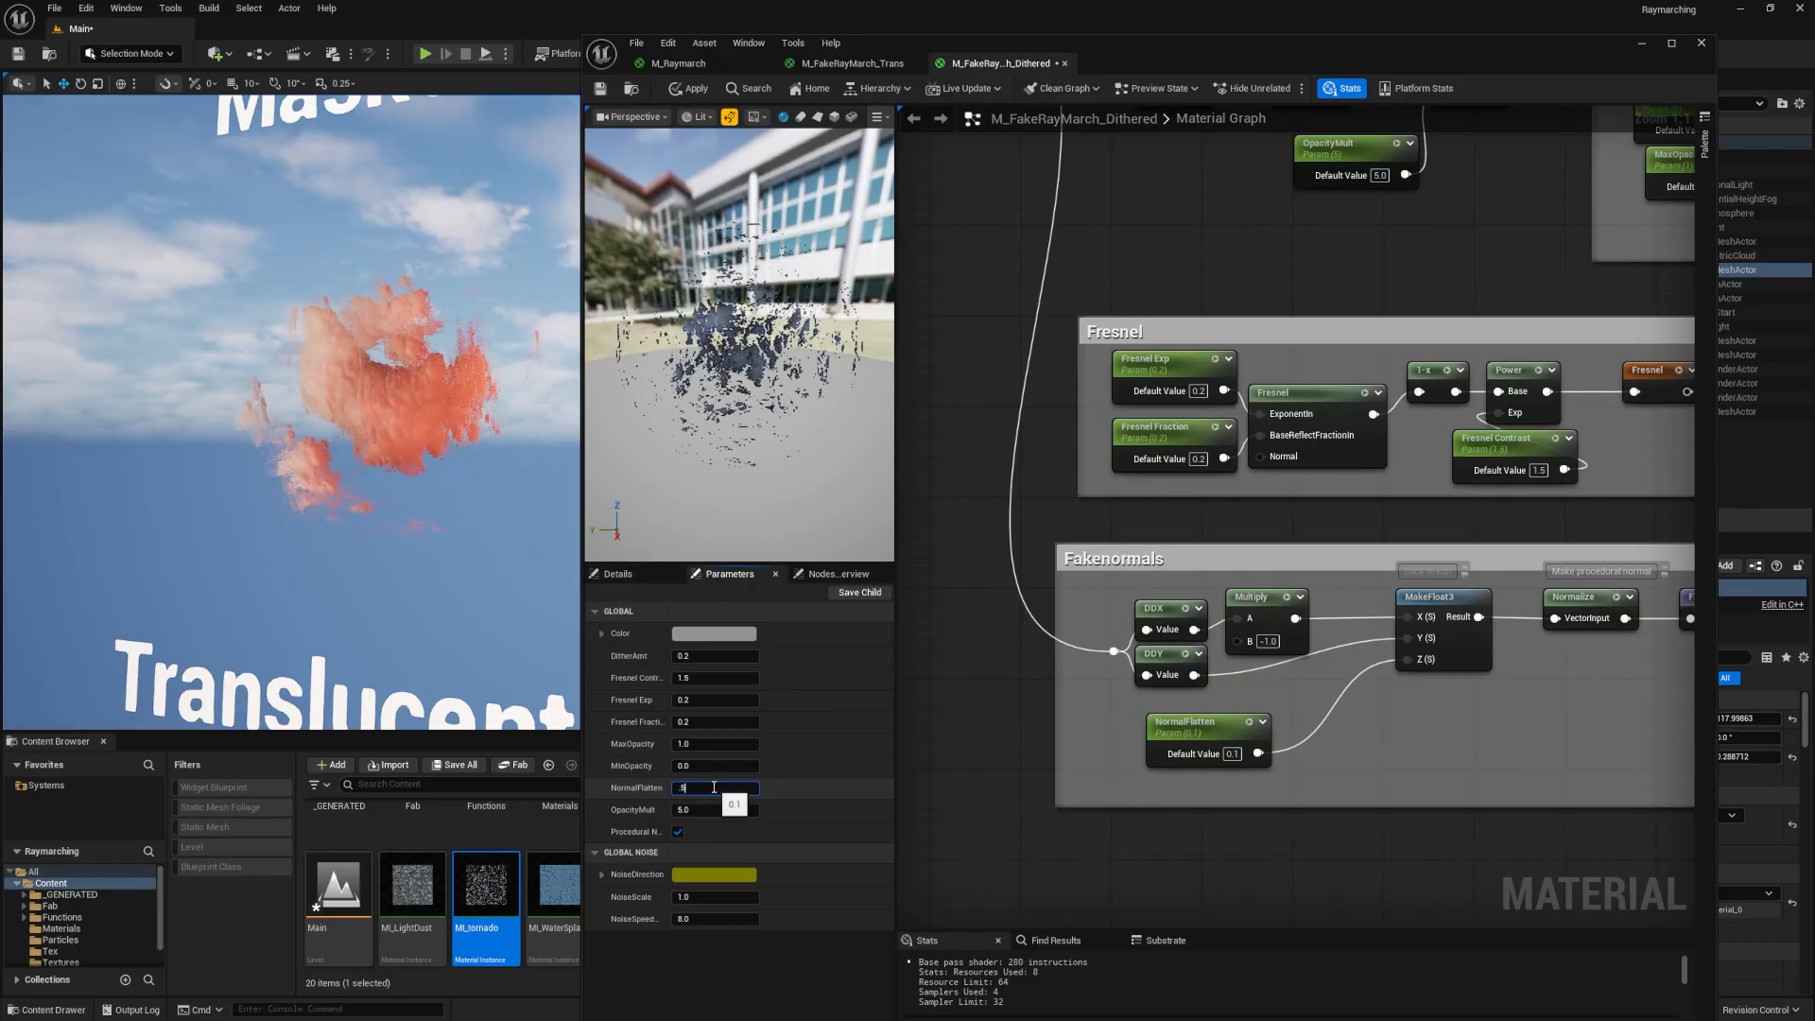
pyautogui.write('.5')
pyautogui.press('Return')
pyautogui.press('Return')
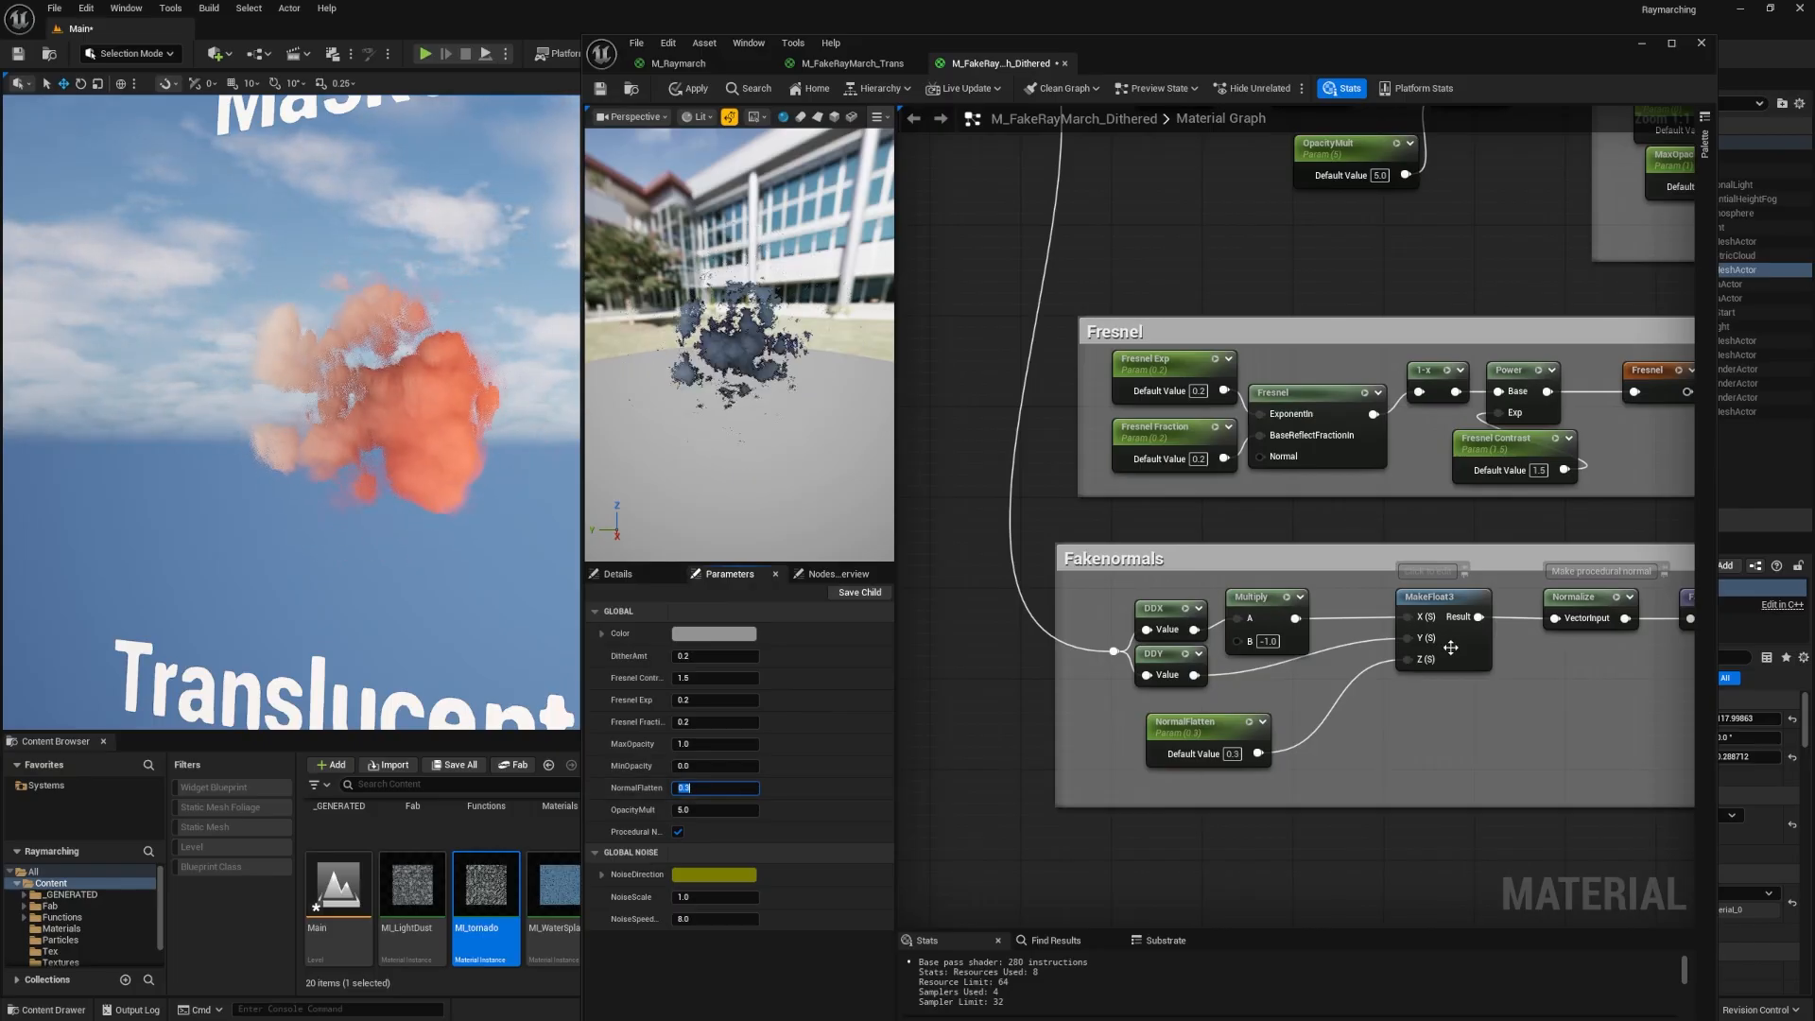
# Examine how MakeFloat3 combines the derivatives and passes through Normalize into the FakeNormal reroute.
pyautogui.click(1468, 645)
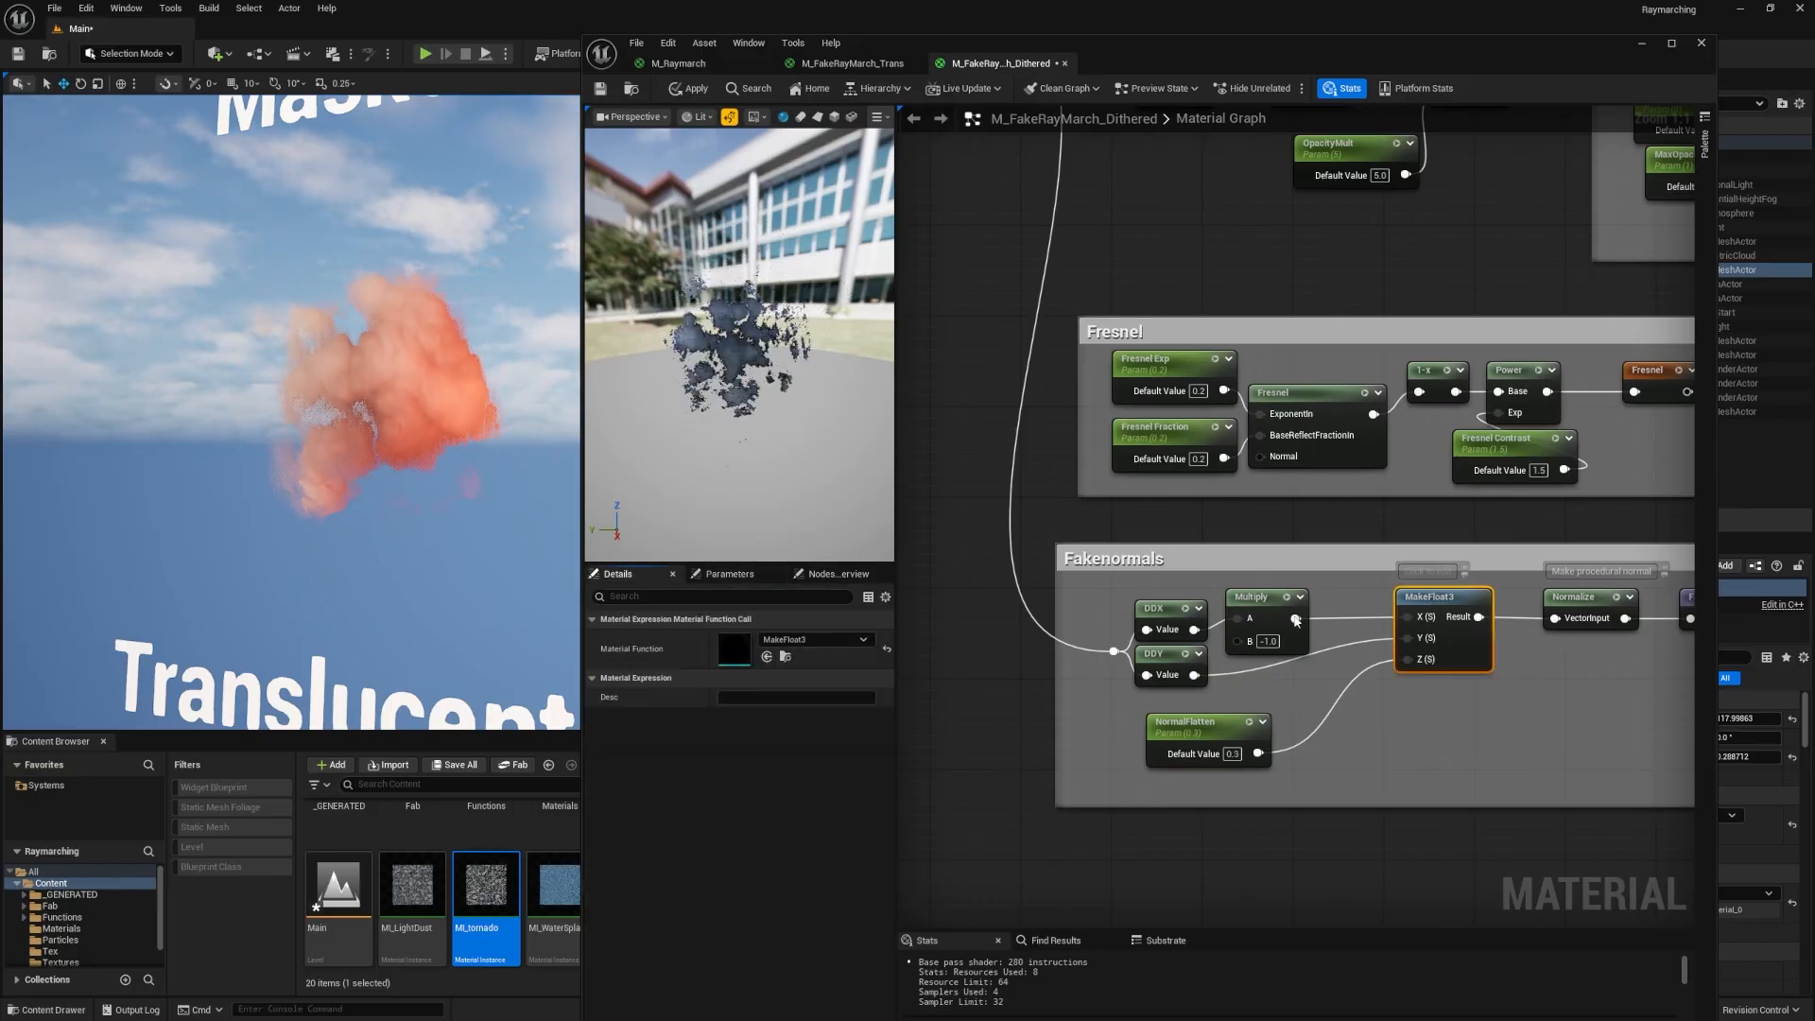
pyautogui.moveTo(1098, 574); pyautogui.dragTo(1532, 764)
pyautogui.moveTo(1560, 727); pyautogui.dragTo(1209, 742, button='right')
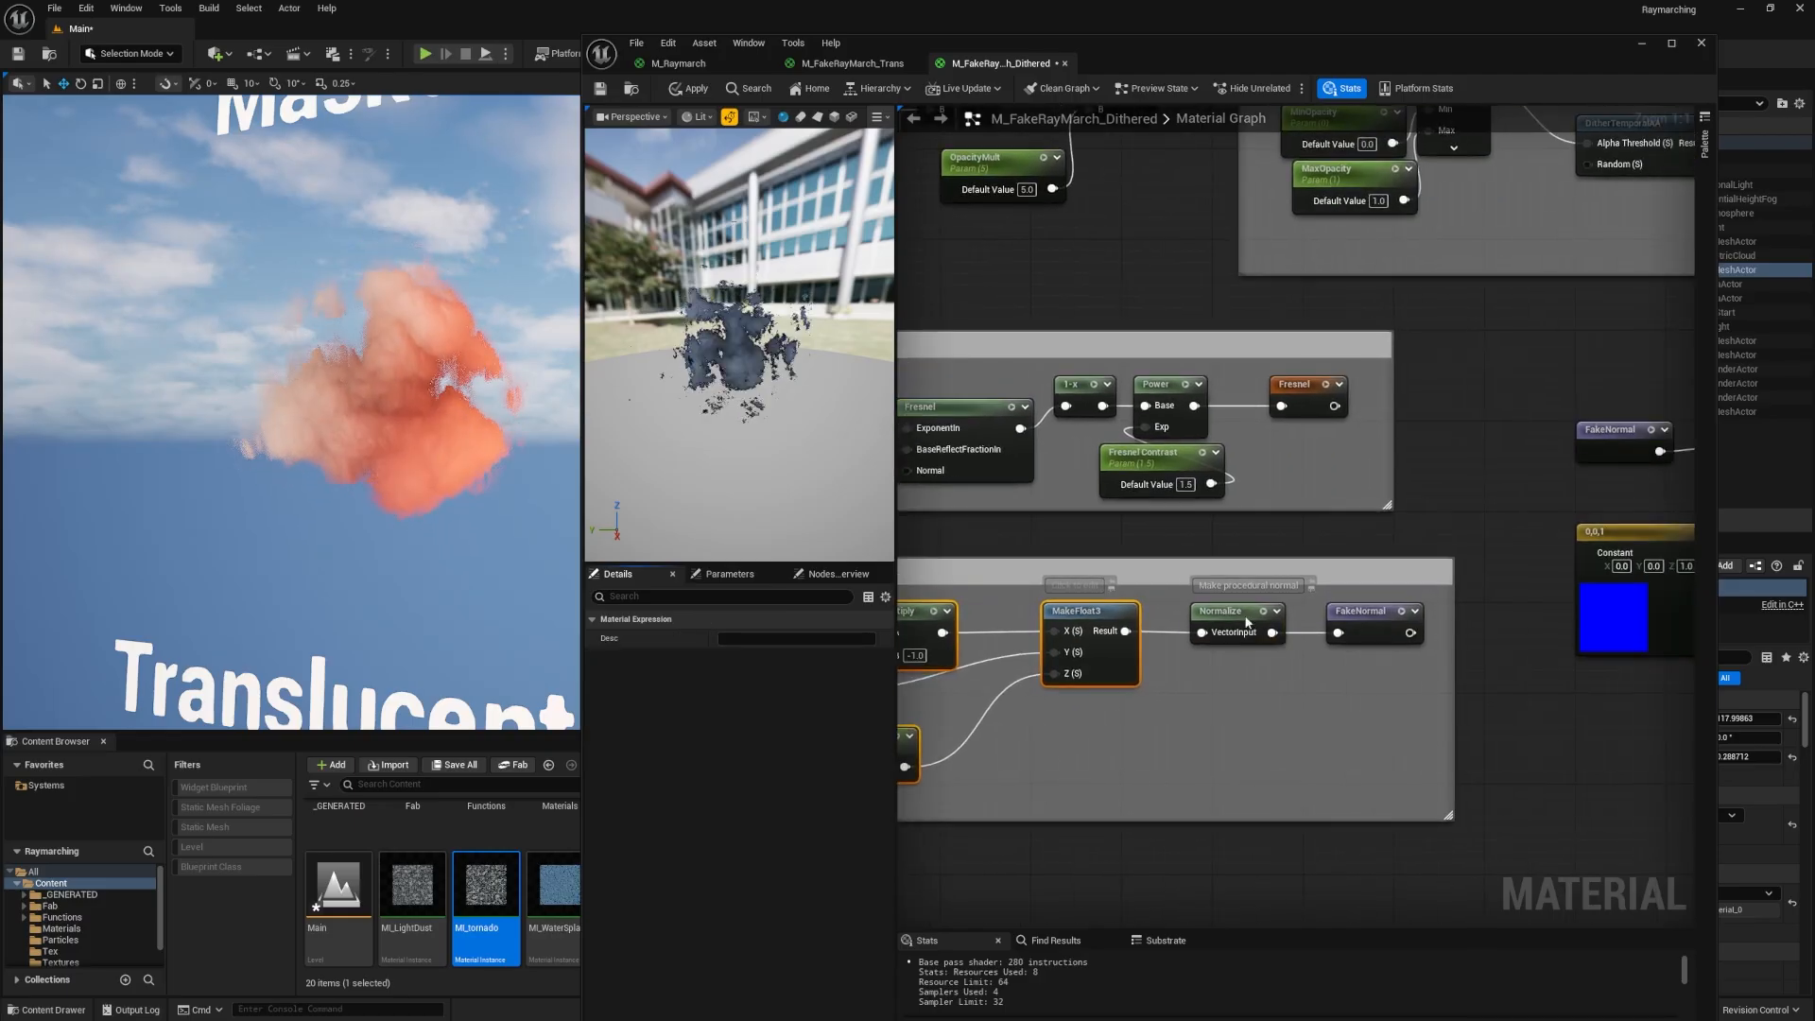
pyautogui.click(1214, 610)
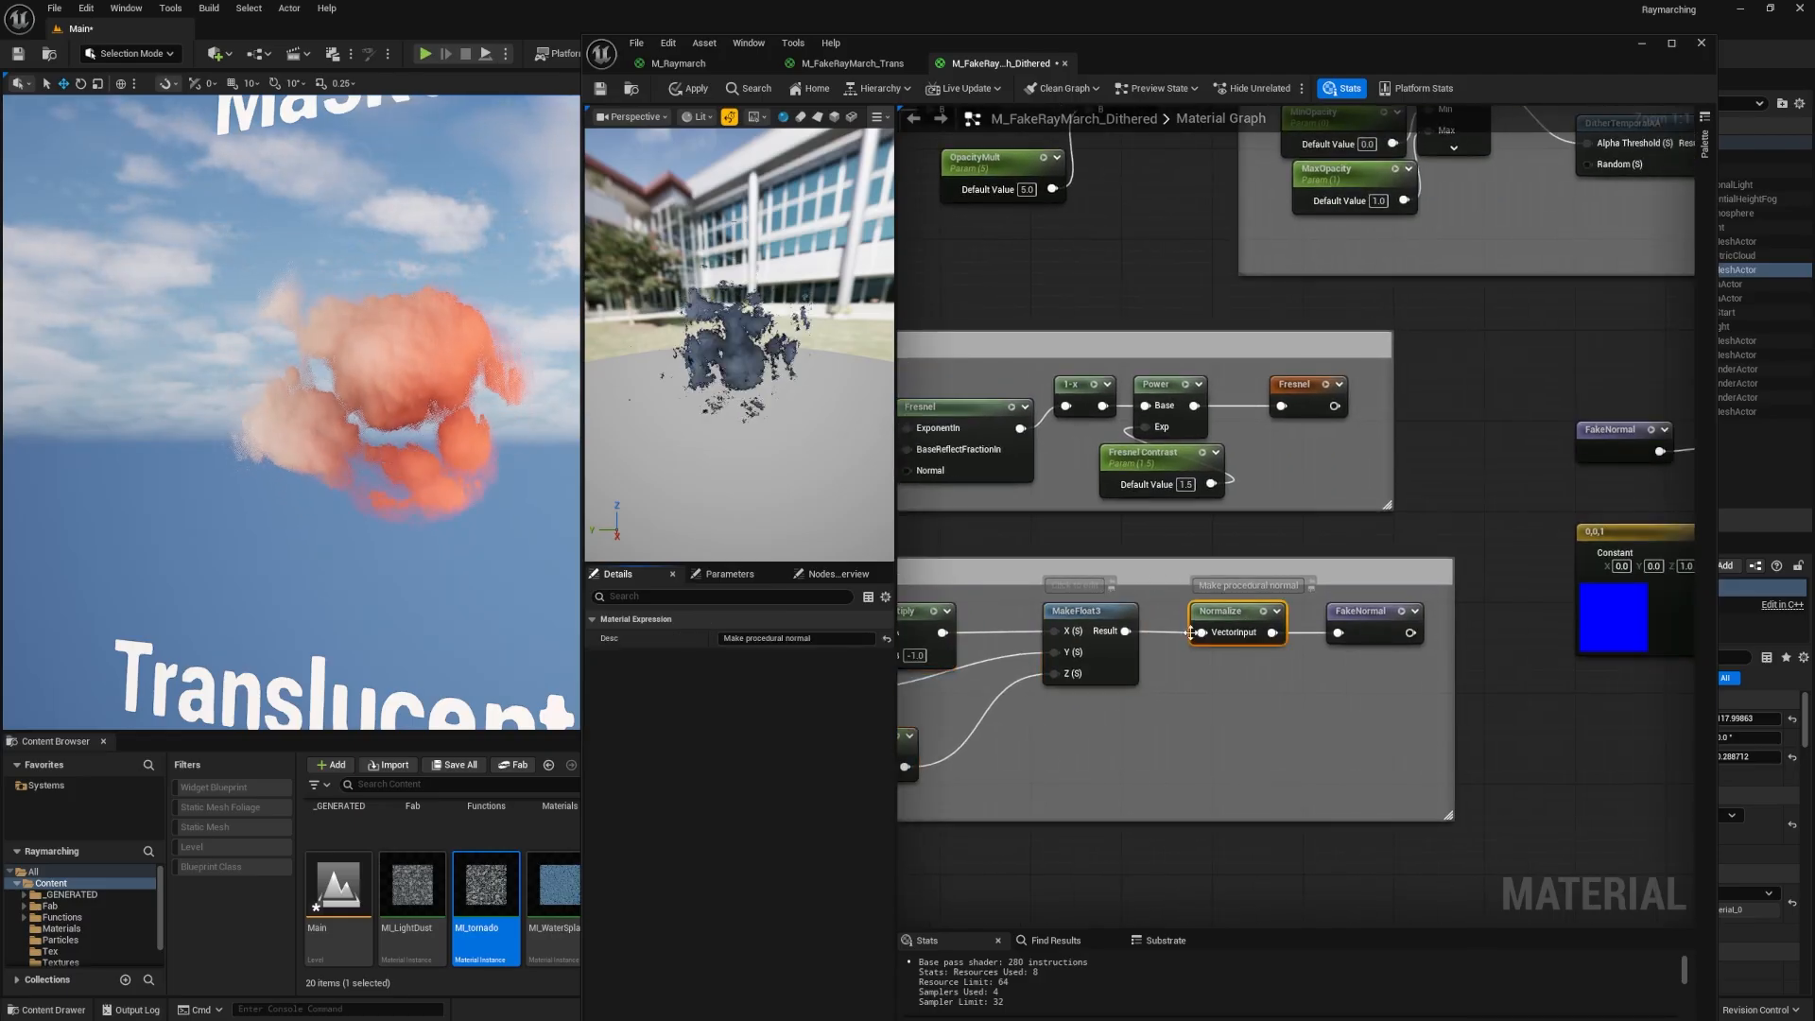
pyautogui.moveTo(1176, 589); pyautogui.dragTo(1306, 694)
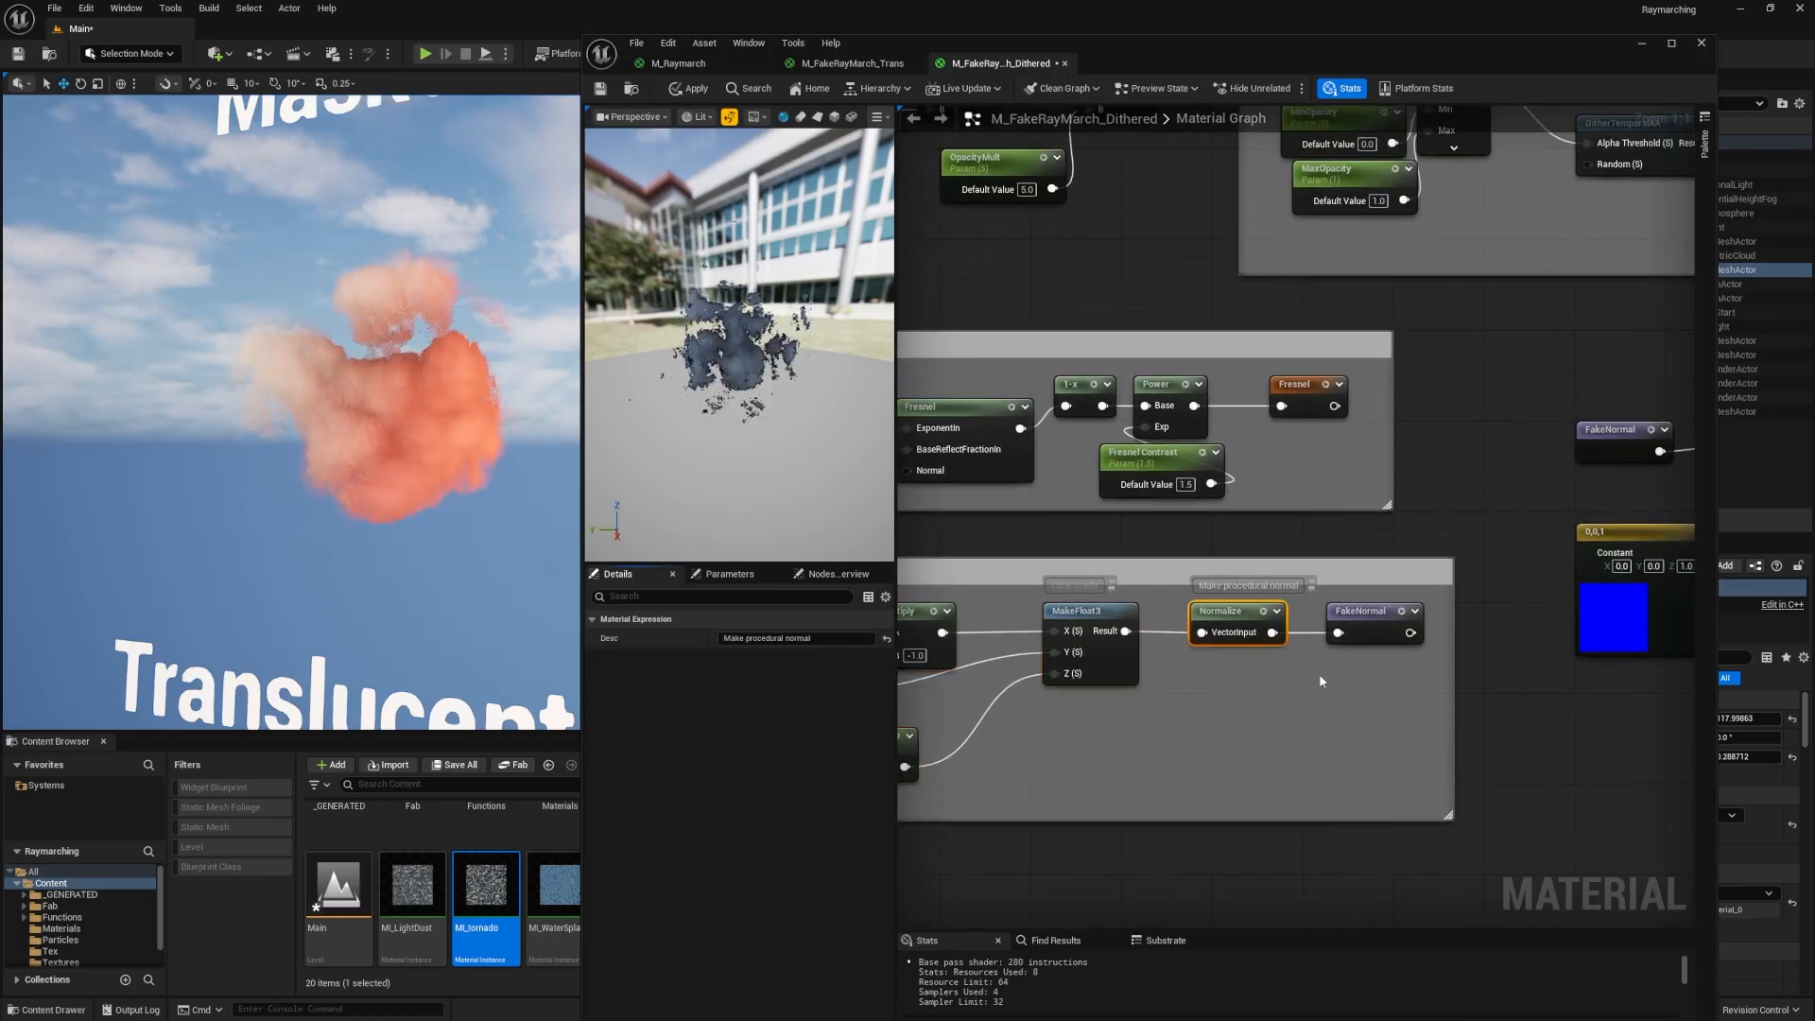
pyautogui.click(1322, 681)
pyautogui.click(1248, 624)
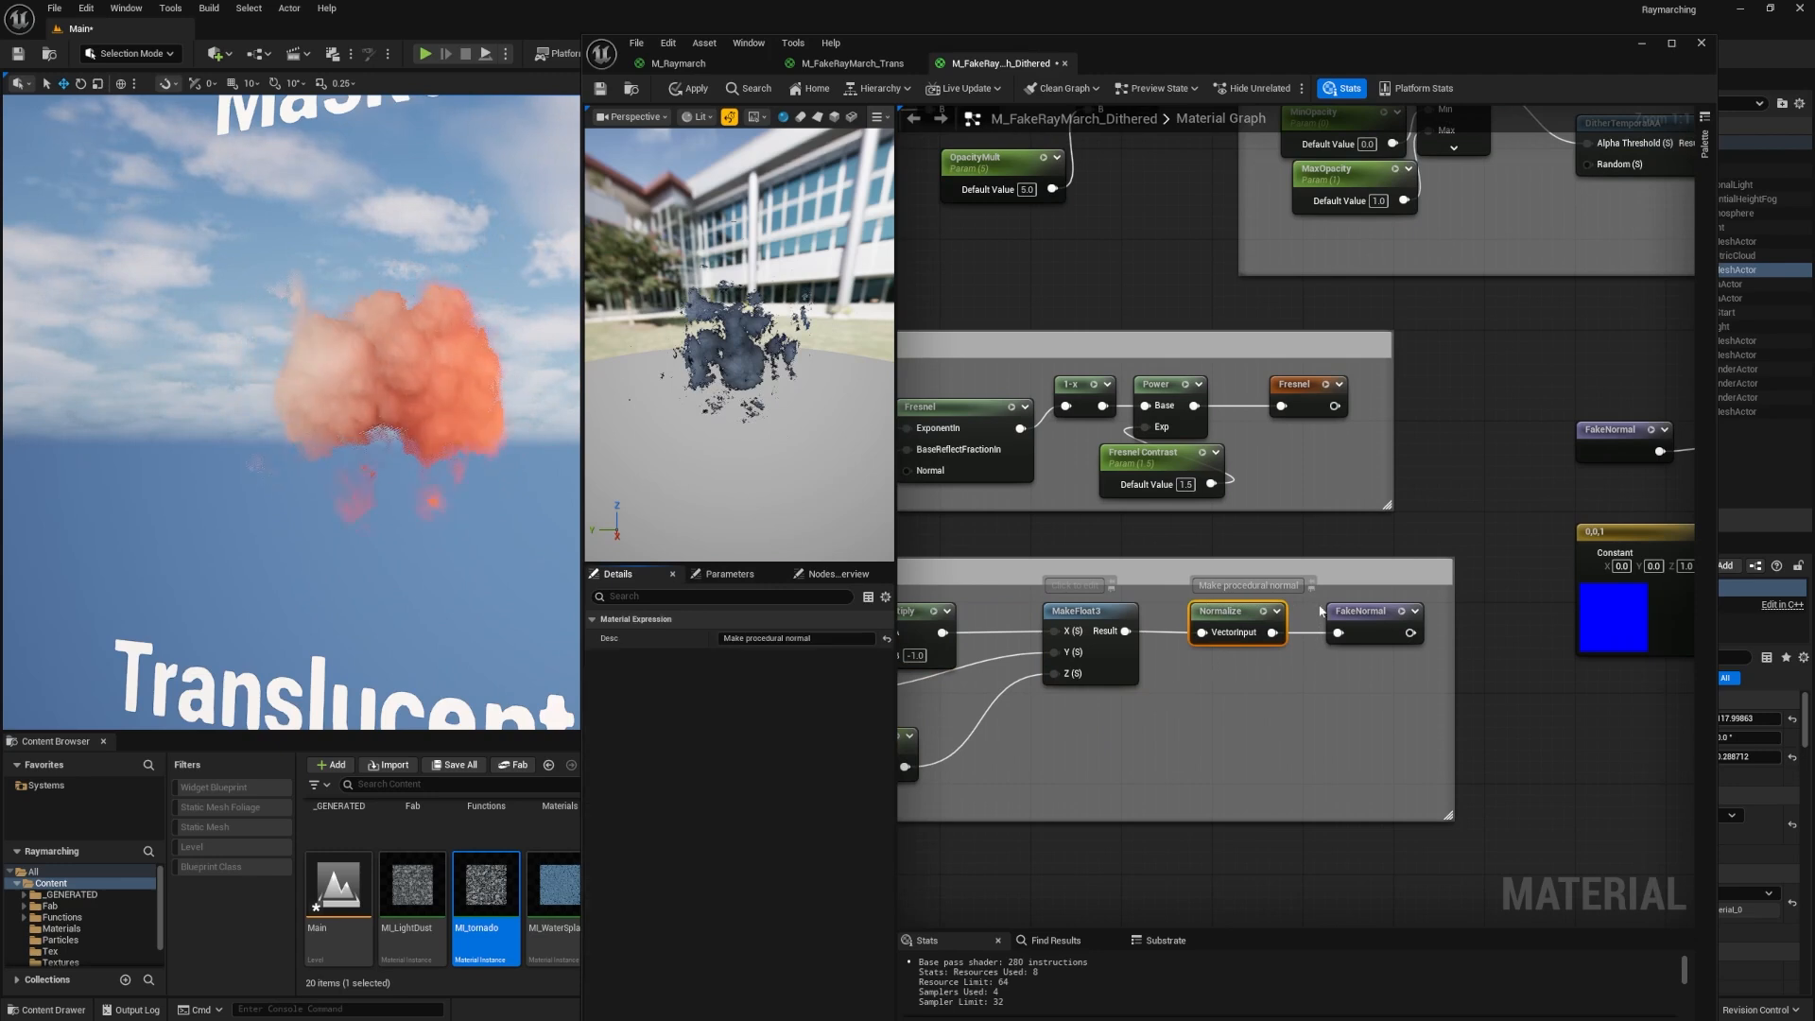
pyautogui.click(1355, 617)
# Add a named reroute declaration called FakeNormal_1 beneath the FakeNormal reroute and delete it.
pyautogui.rightClick(1285, 700)
pyautogui.write('named')
pyautogui.press('Return')
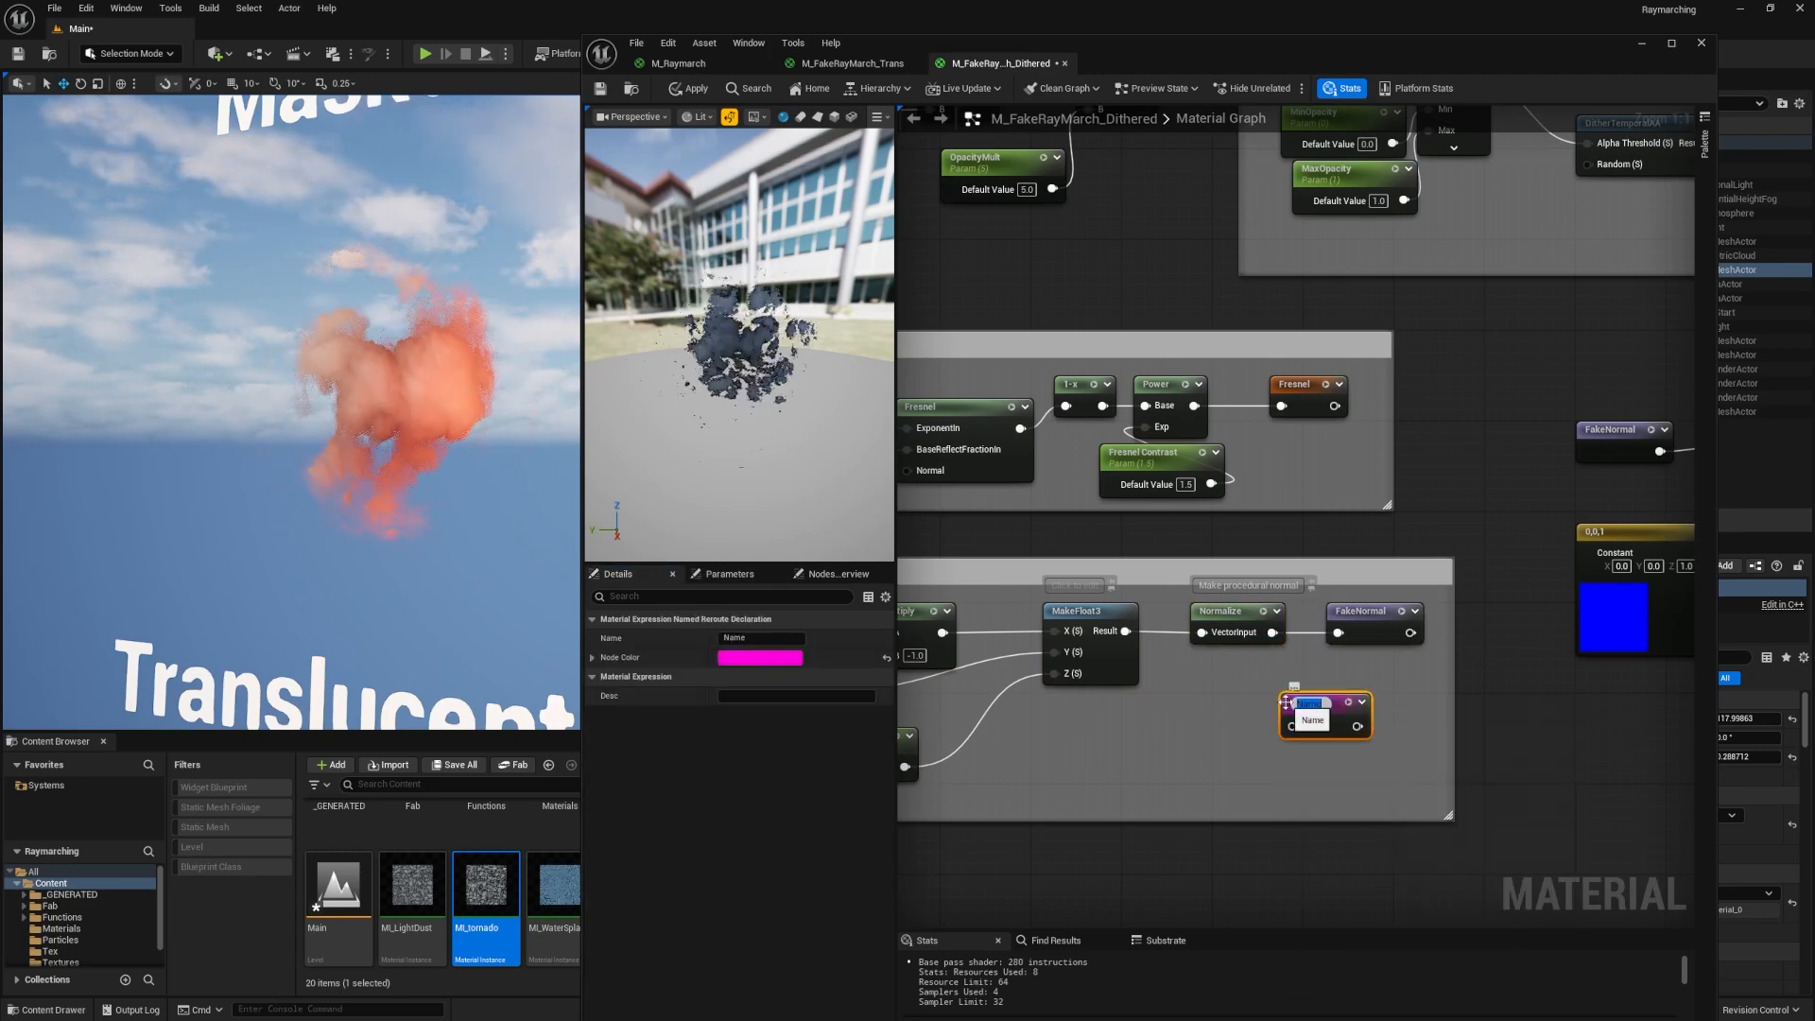
pyautogui.write('Fake')
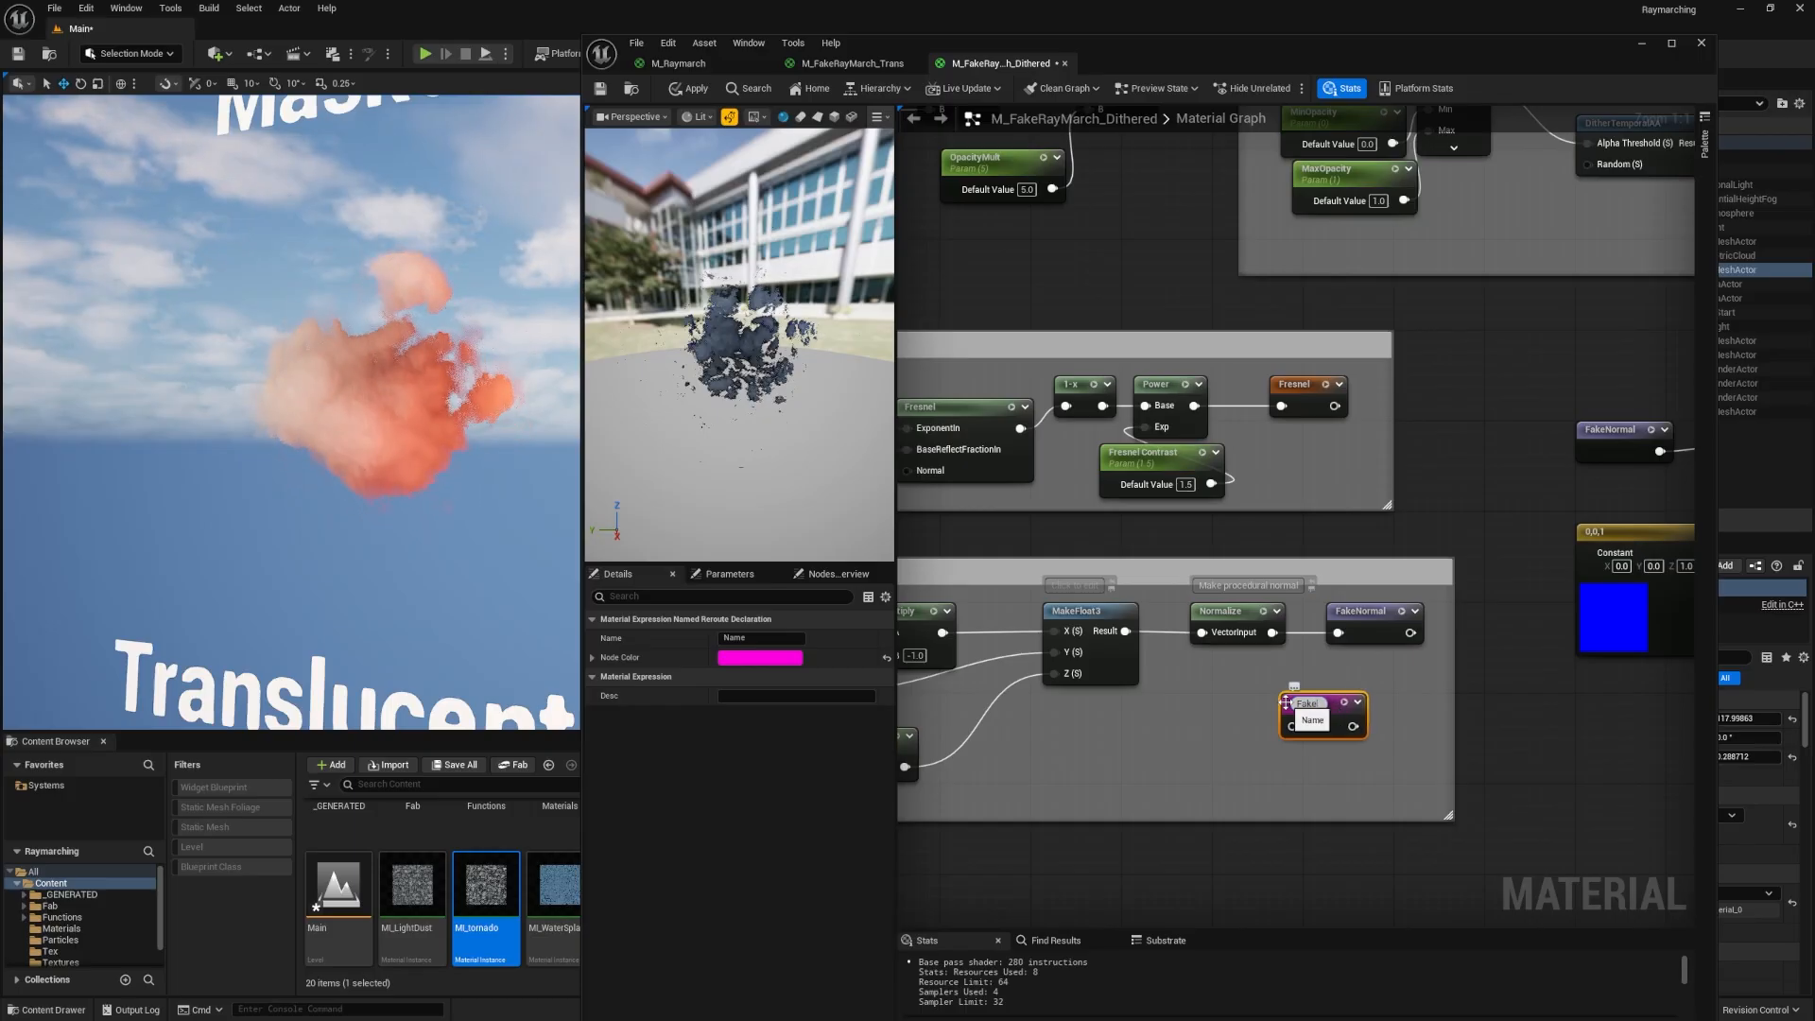
pyautogui.write('Normal_1')
pyautogui.press('Return')
pyautogui.moveTo(1330, 690); pyautogui.dragTo(1375, 675)
pyautogui.moveTo(1386, 644); pyautogui.dragTo(1293, 659, button='right')
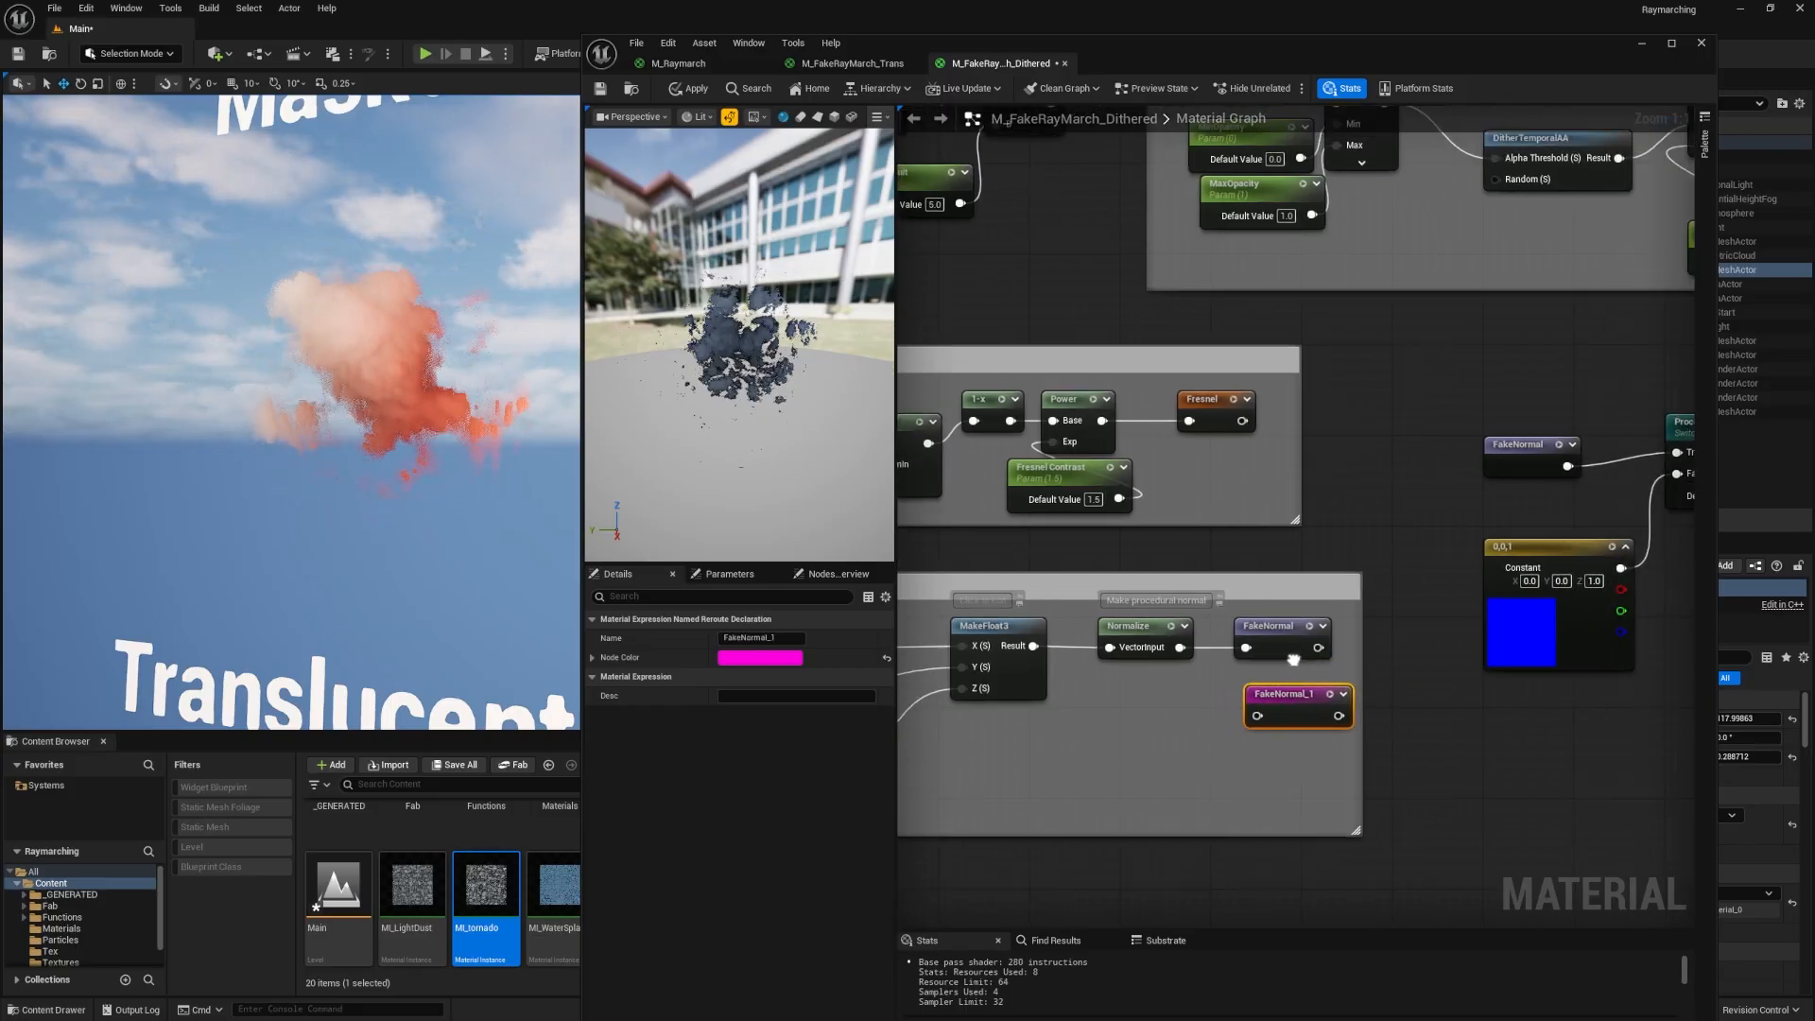
pyautogui.press('Delete')
pyautogui.moveTo(1563, 468); pyautogui.dragTo(1165, 536, button='right')
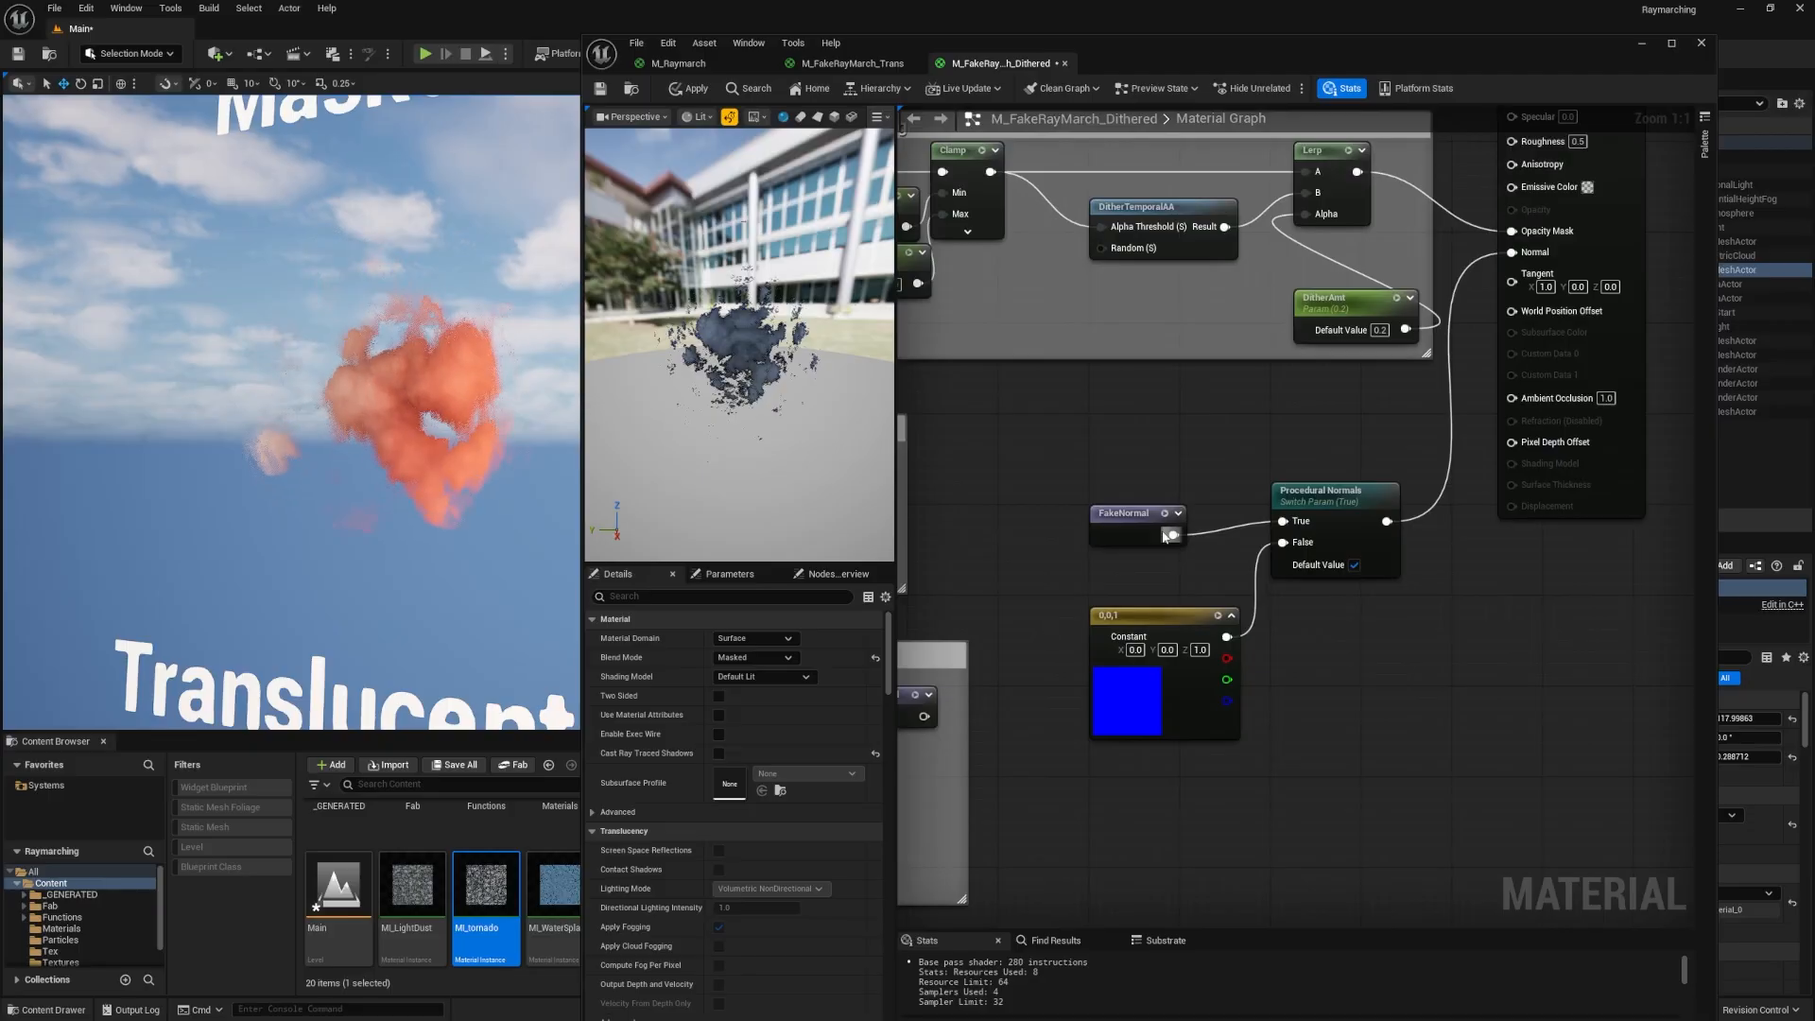
# Trace the dithered material's graph from its output node back through opacity, Fresnel and fake normals to the noise group.
pyautogui.moveTo(1496, 443); pyautogui.dragTo(1434, 694, button='right')
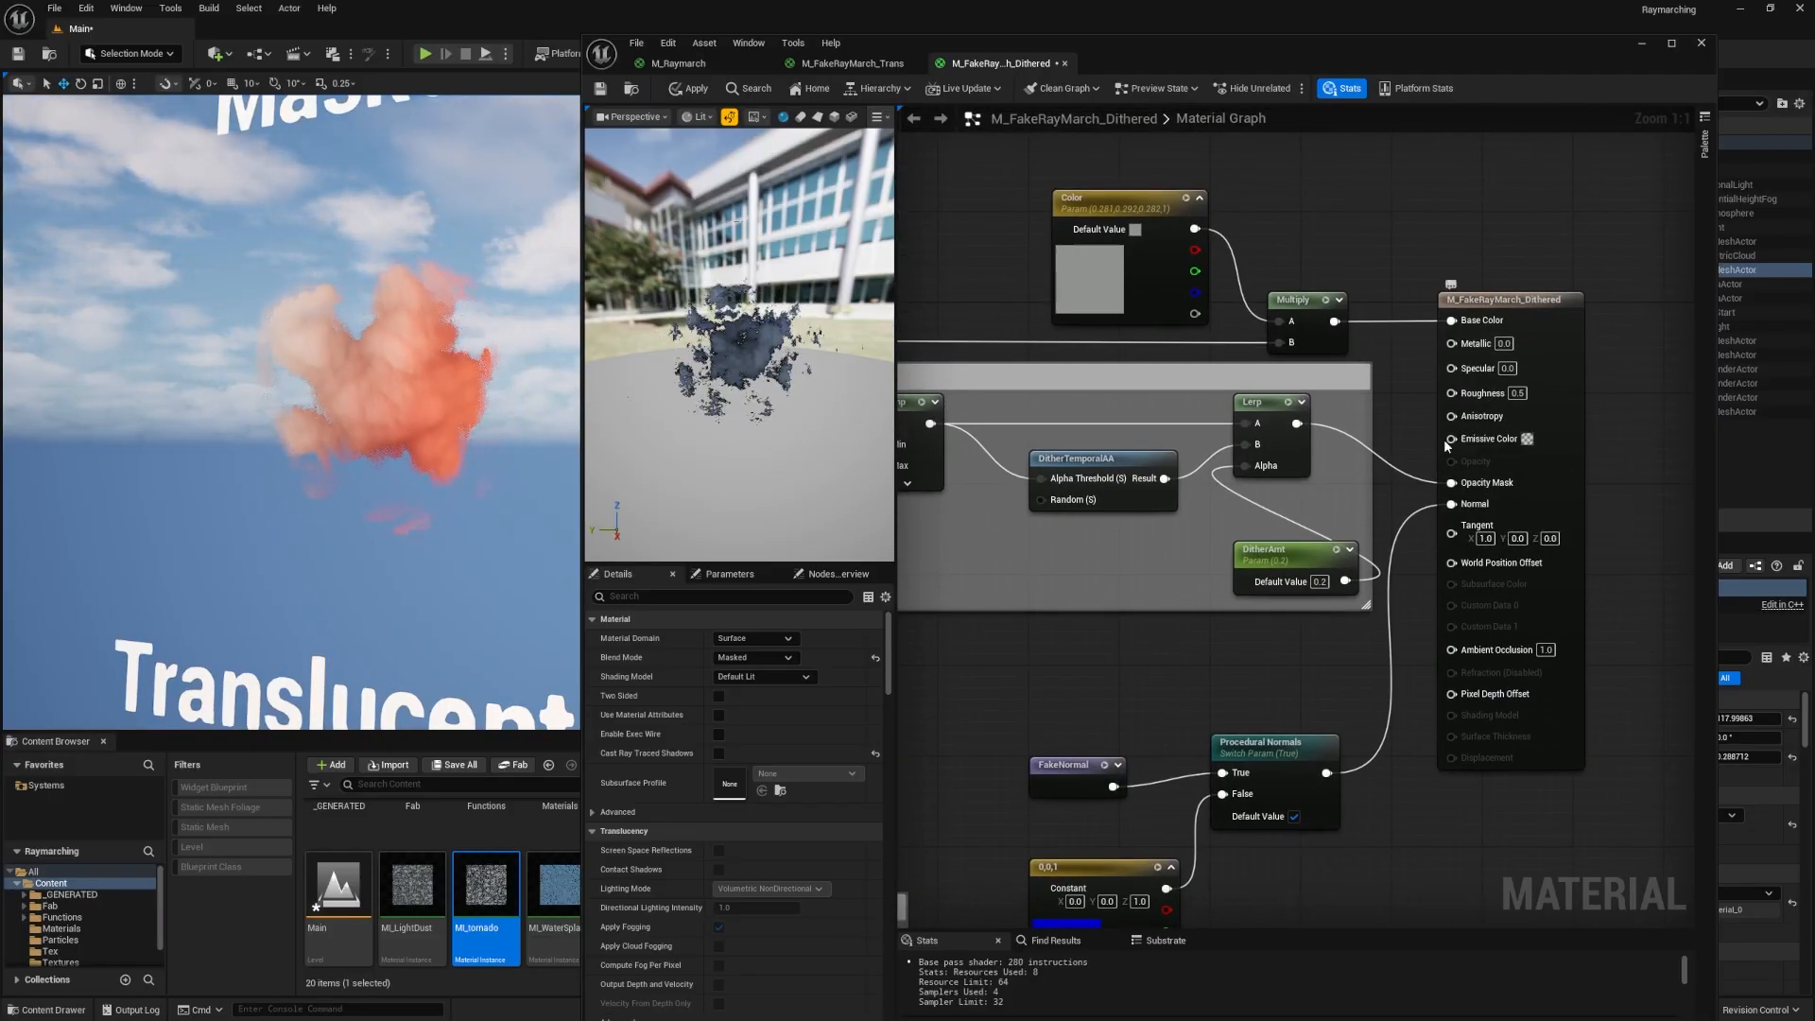
pyautogui.scroll(-5, 1055, 458)
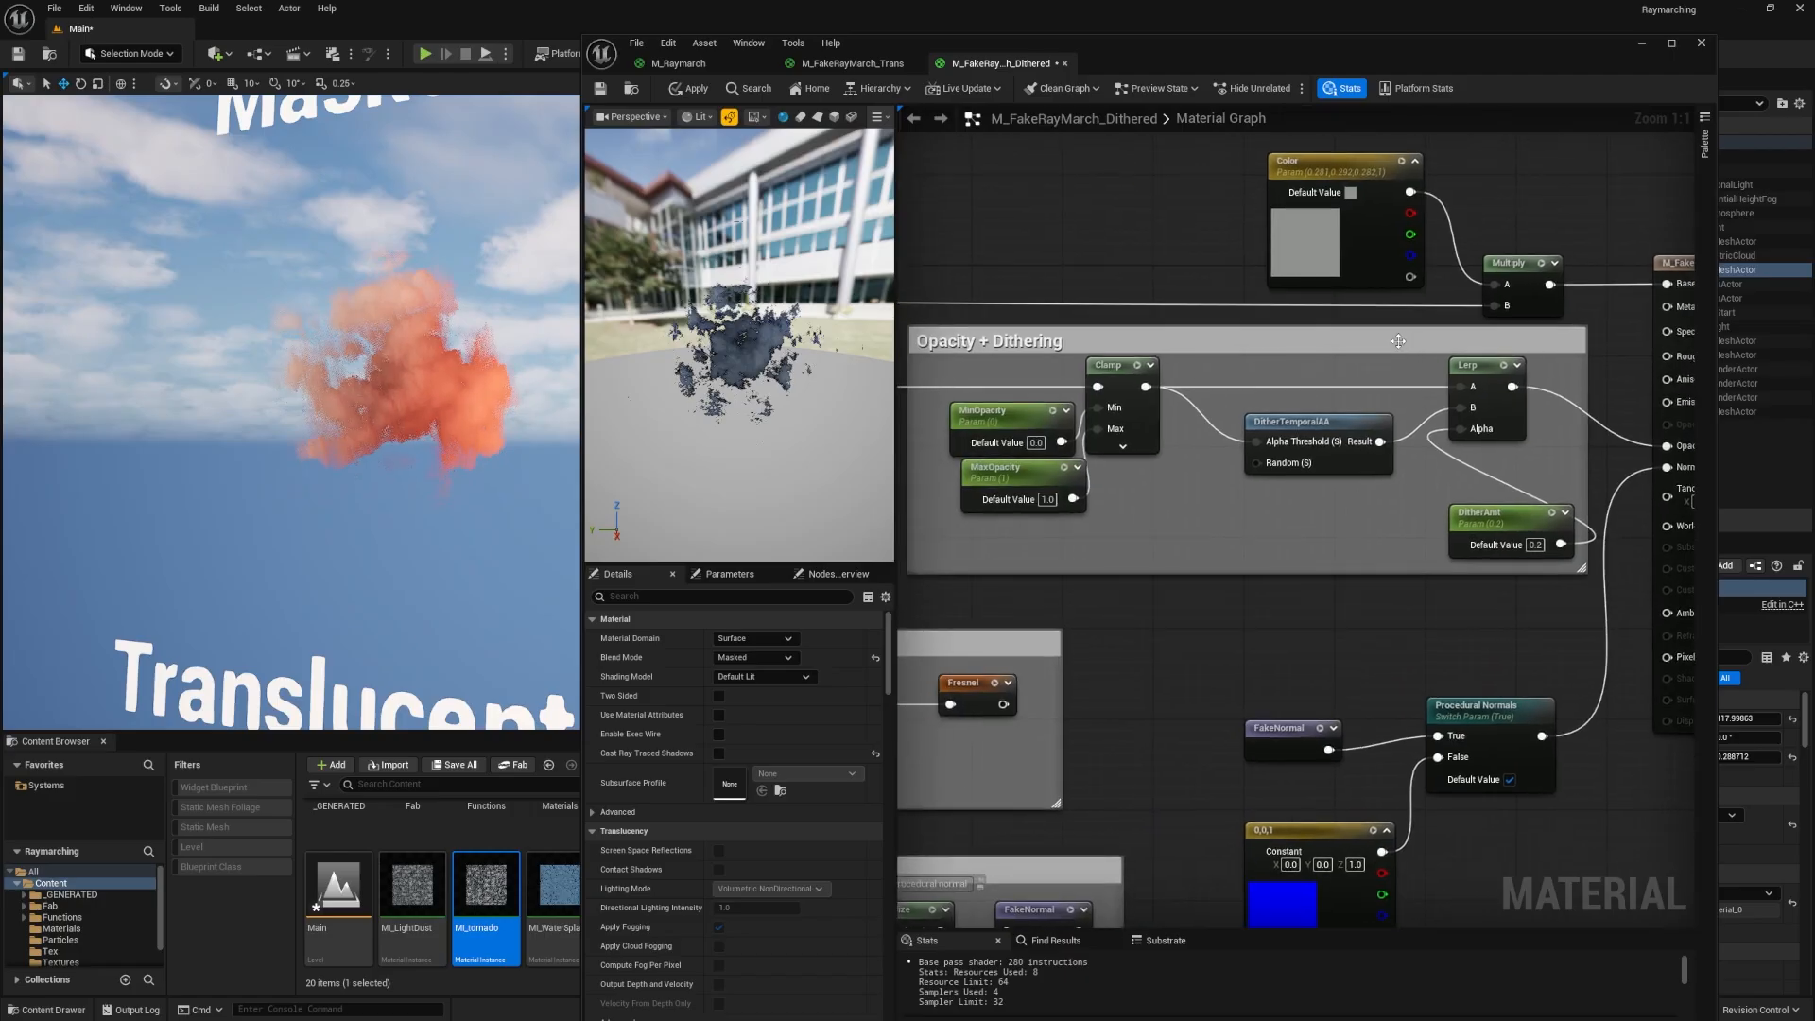
pyautogui.moveTo(1111, 443); pyautogui.dragTo(1358, 482, button='right')
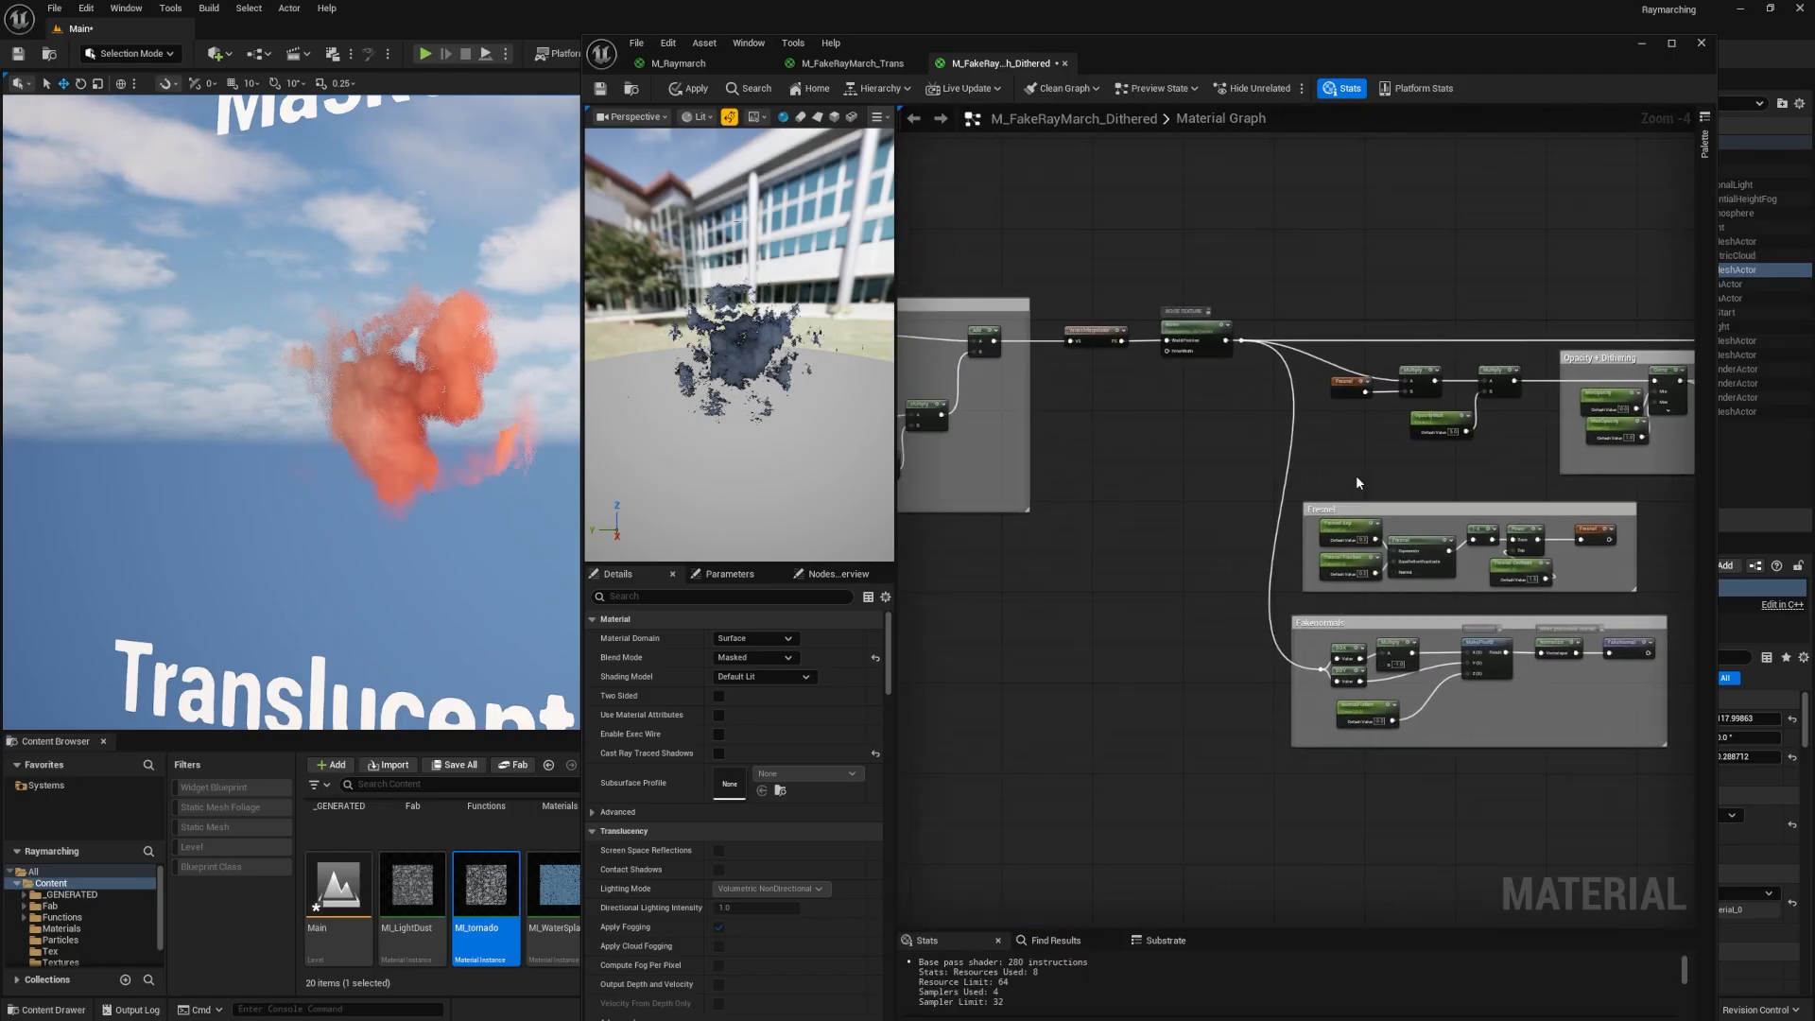
pyautogui.moveTo(1121, 467); pyautogui.dragTo(1403, 433, button='right')
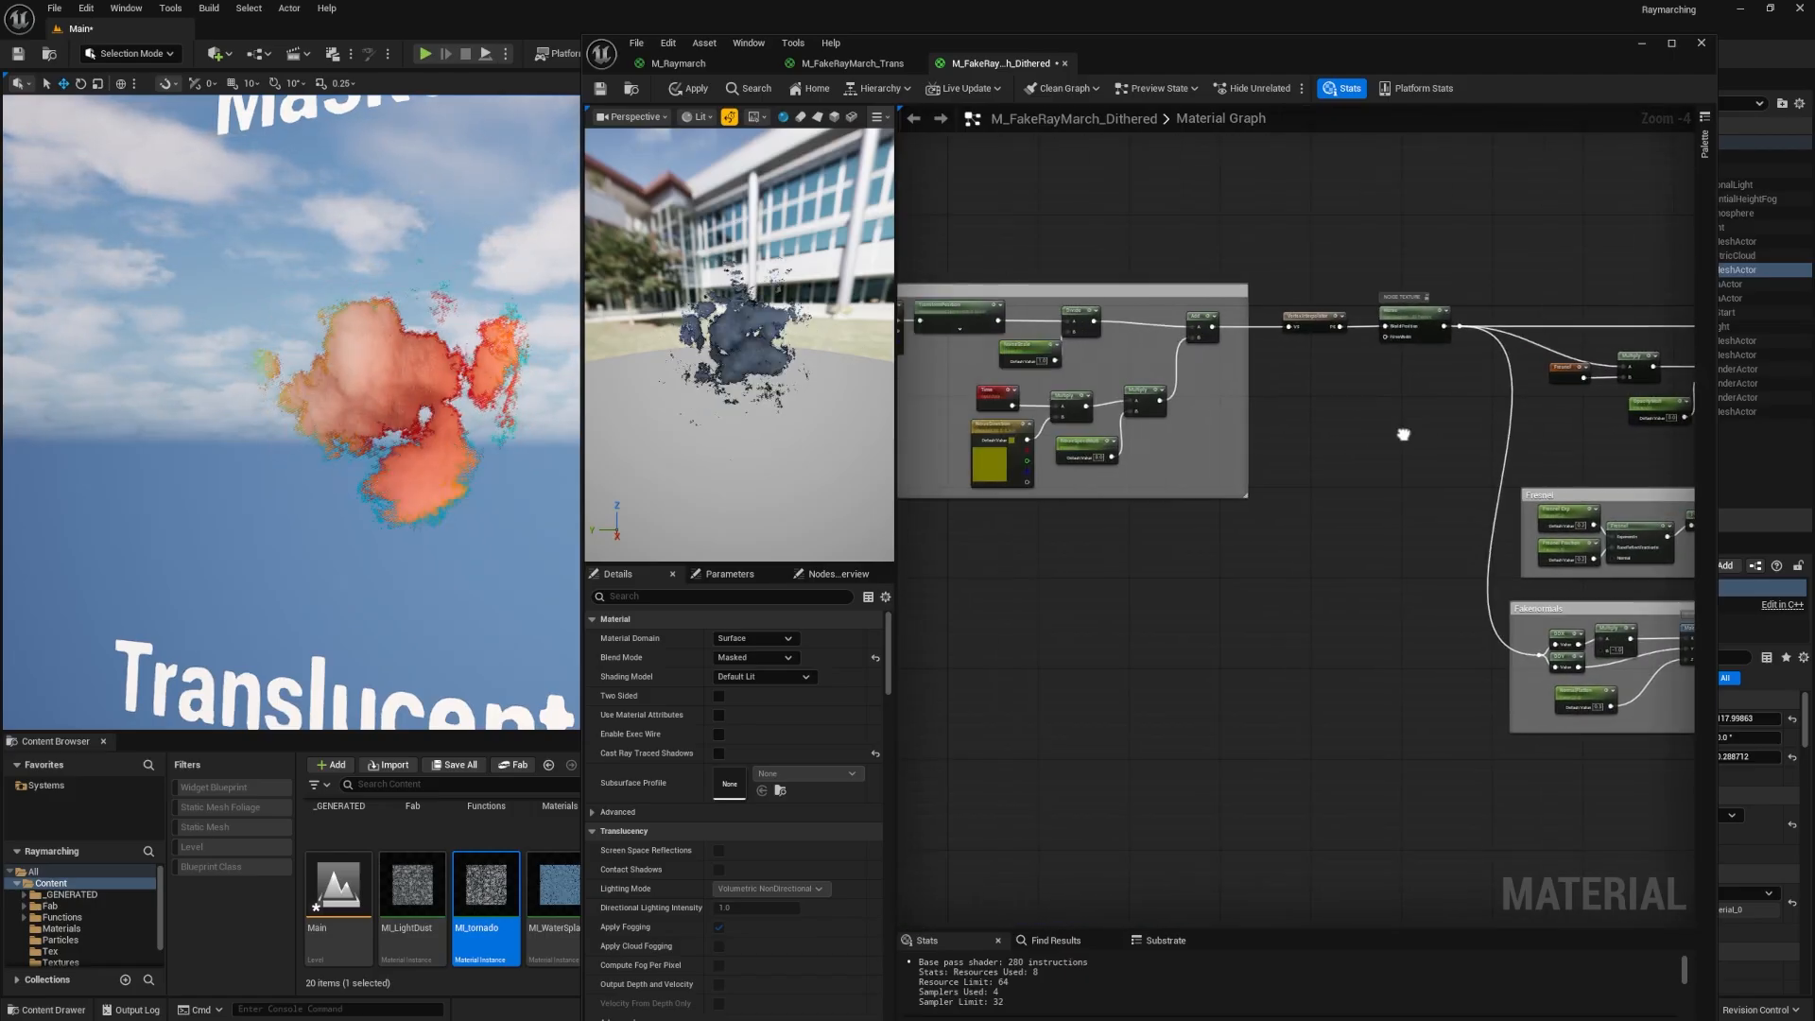
pyautogui.hotkey('alt', 'Tab')
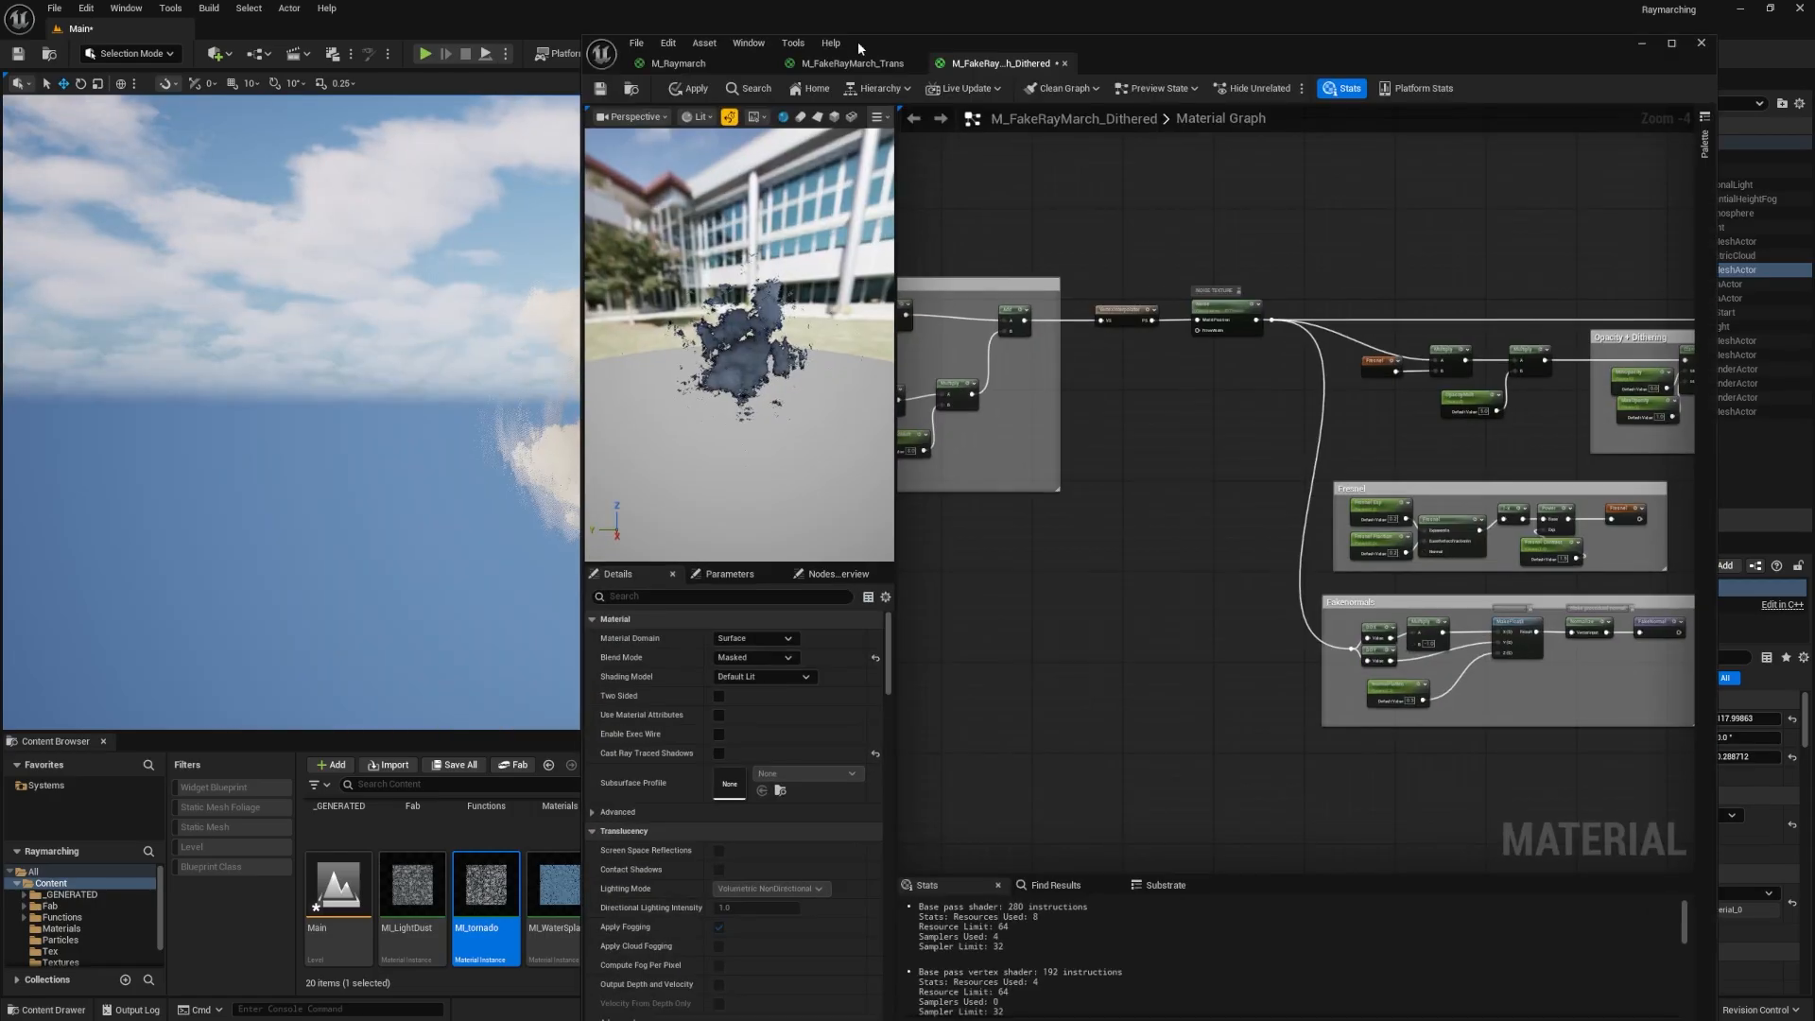
# Examine the M_Raymarch graph and its custom shader code for comparison, and return to the M_FakeRayMarch_Dithered graph.
pyautogui.click(733, 67)
pyautogui.moveTo(1046, 254); pyautogui.dragTo(1378, 178, button='right')
pyautogui.moveTo(1365, 191); pyautogui.dragTo(917, 183, button='right')
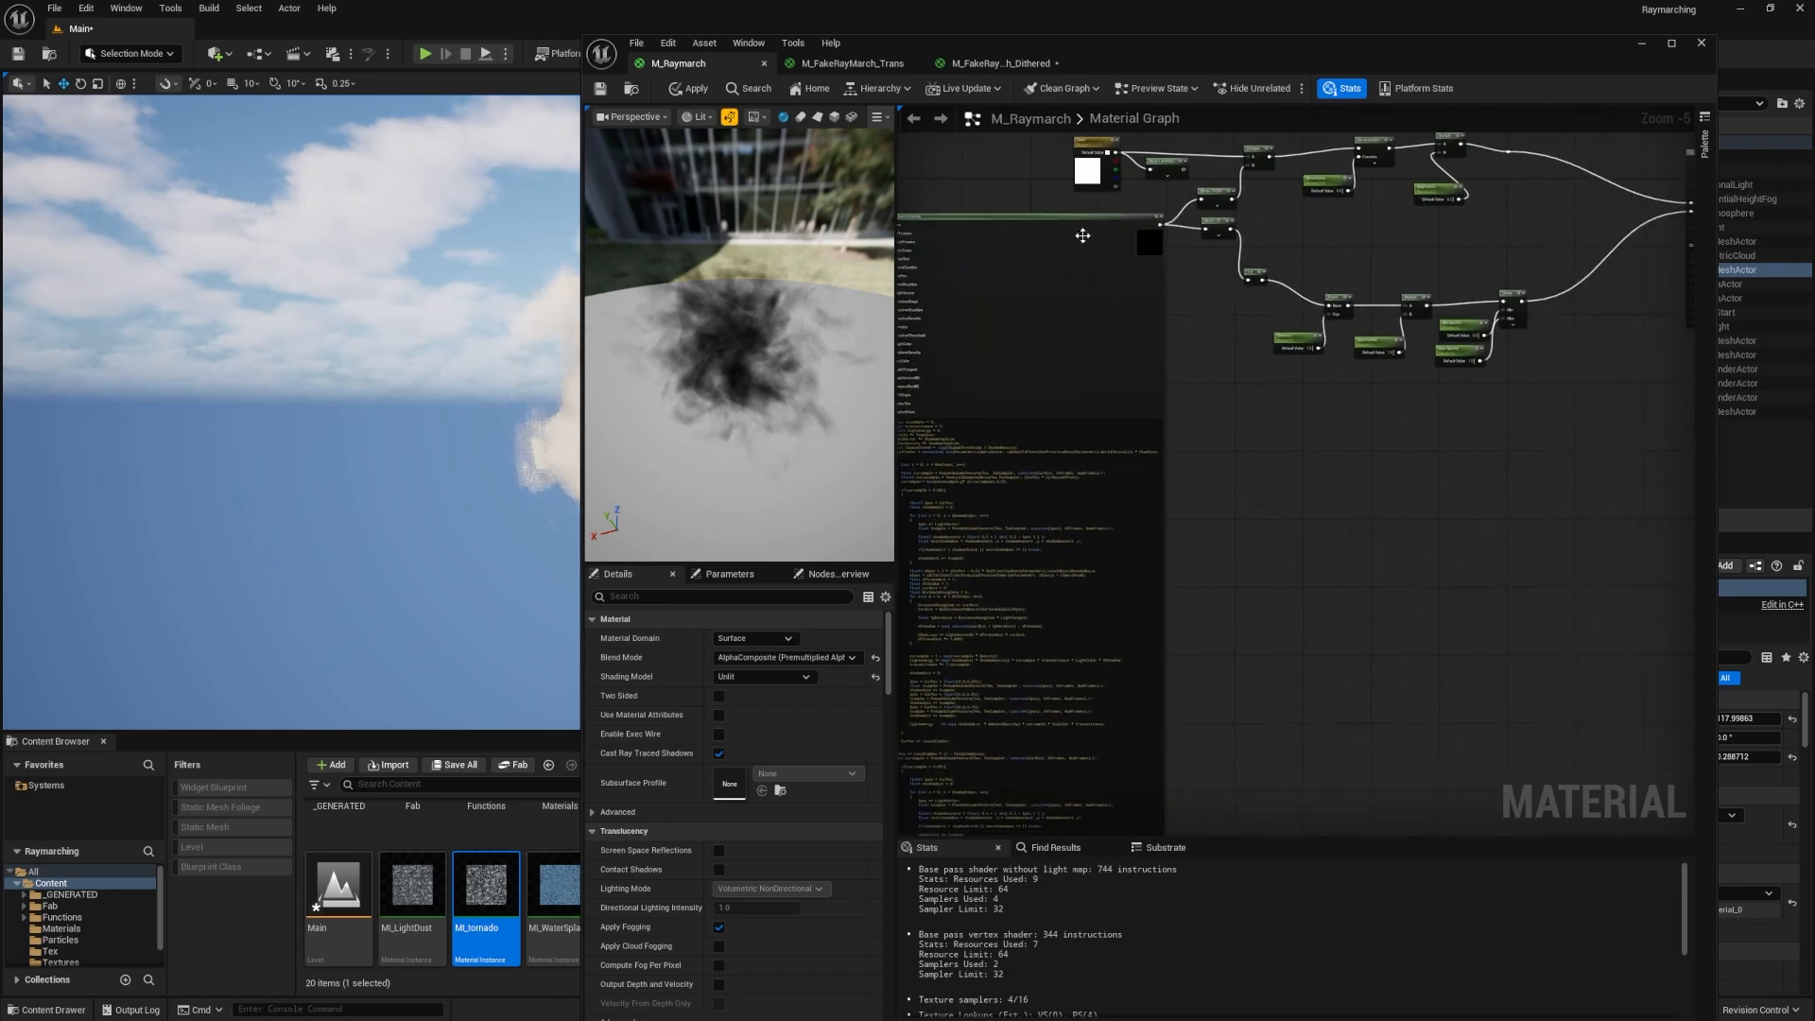
pyautogui.click(994, 64)
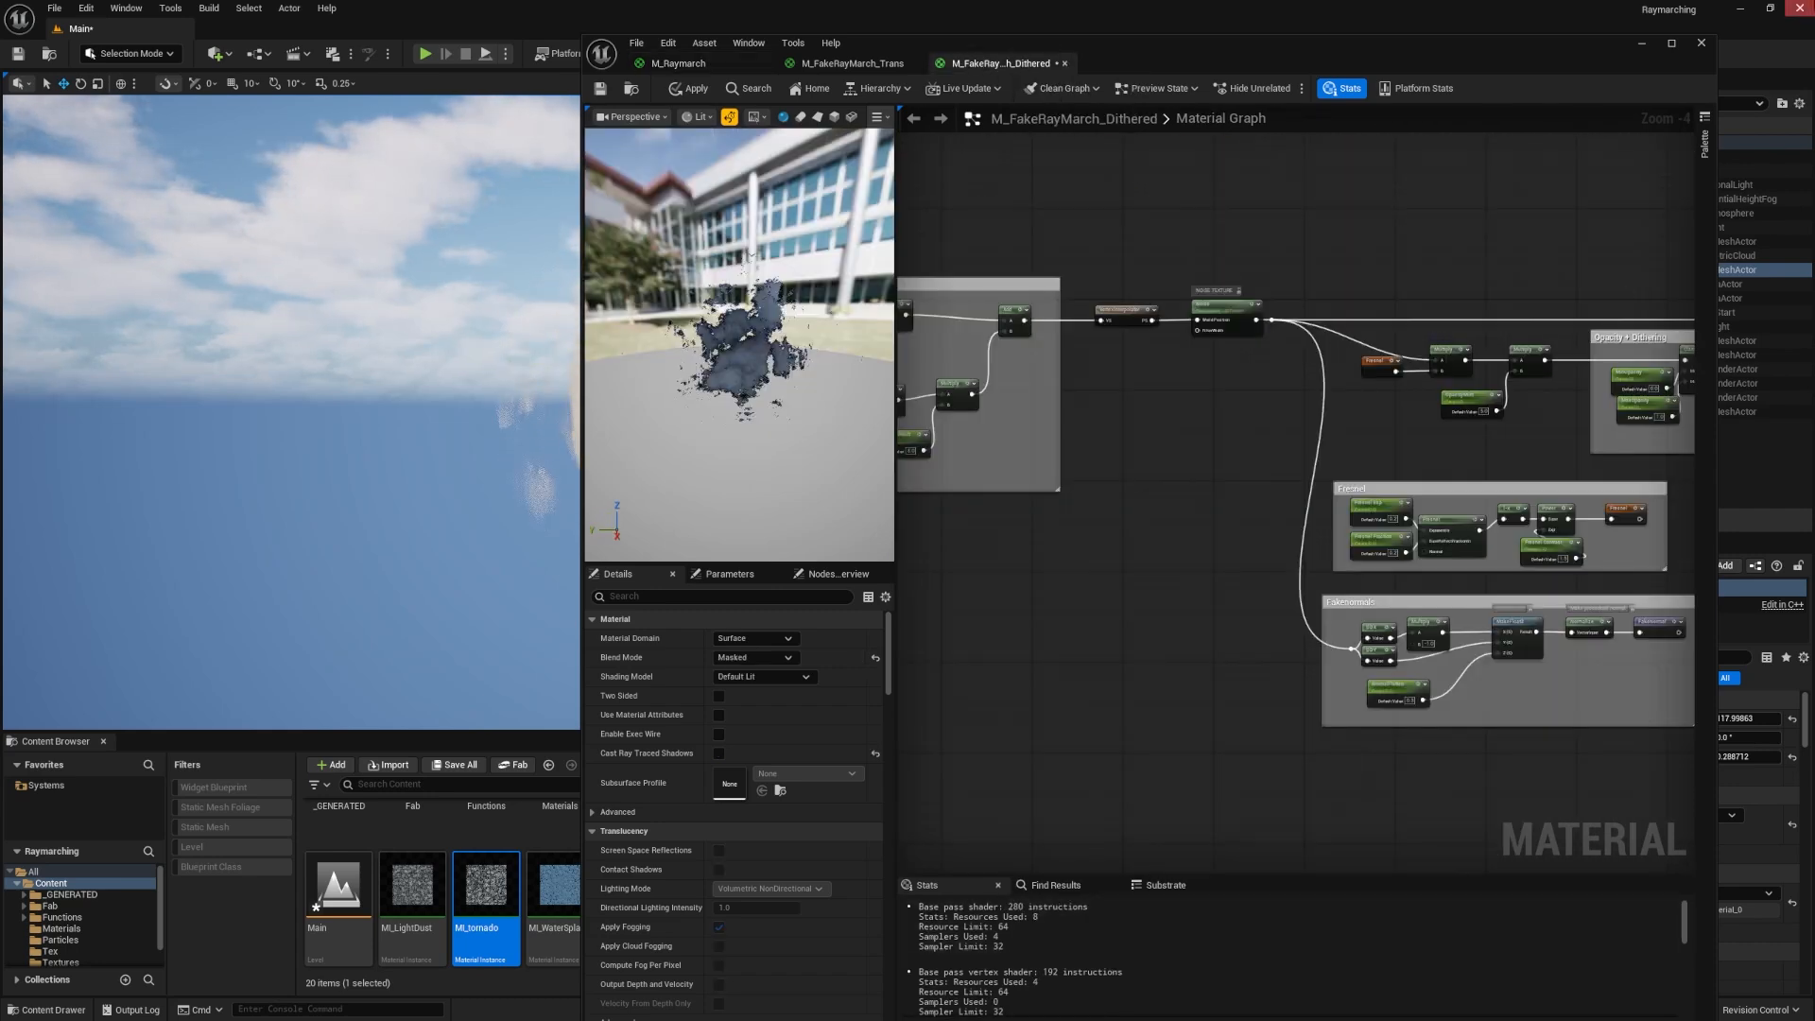
# Minimize the material editor and examine the level's sample clouds from afar and up close around the masked cloud.
pyautogui.click(1642, 44)
pyautogui.rightClick(783, 268)
pyautogui.moveTo(777, 266); pyautogui.dragTo(785, 225, button='right')
pyautogui.rightClick(857, 279)
pyautogui.press('s')
pyautogui.press('q')
pyautogui.moveTo(762, 412); pyautogui.dragTo(788, 462, button='right')
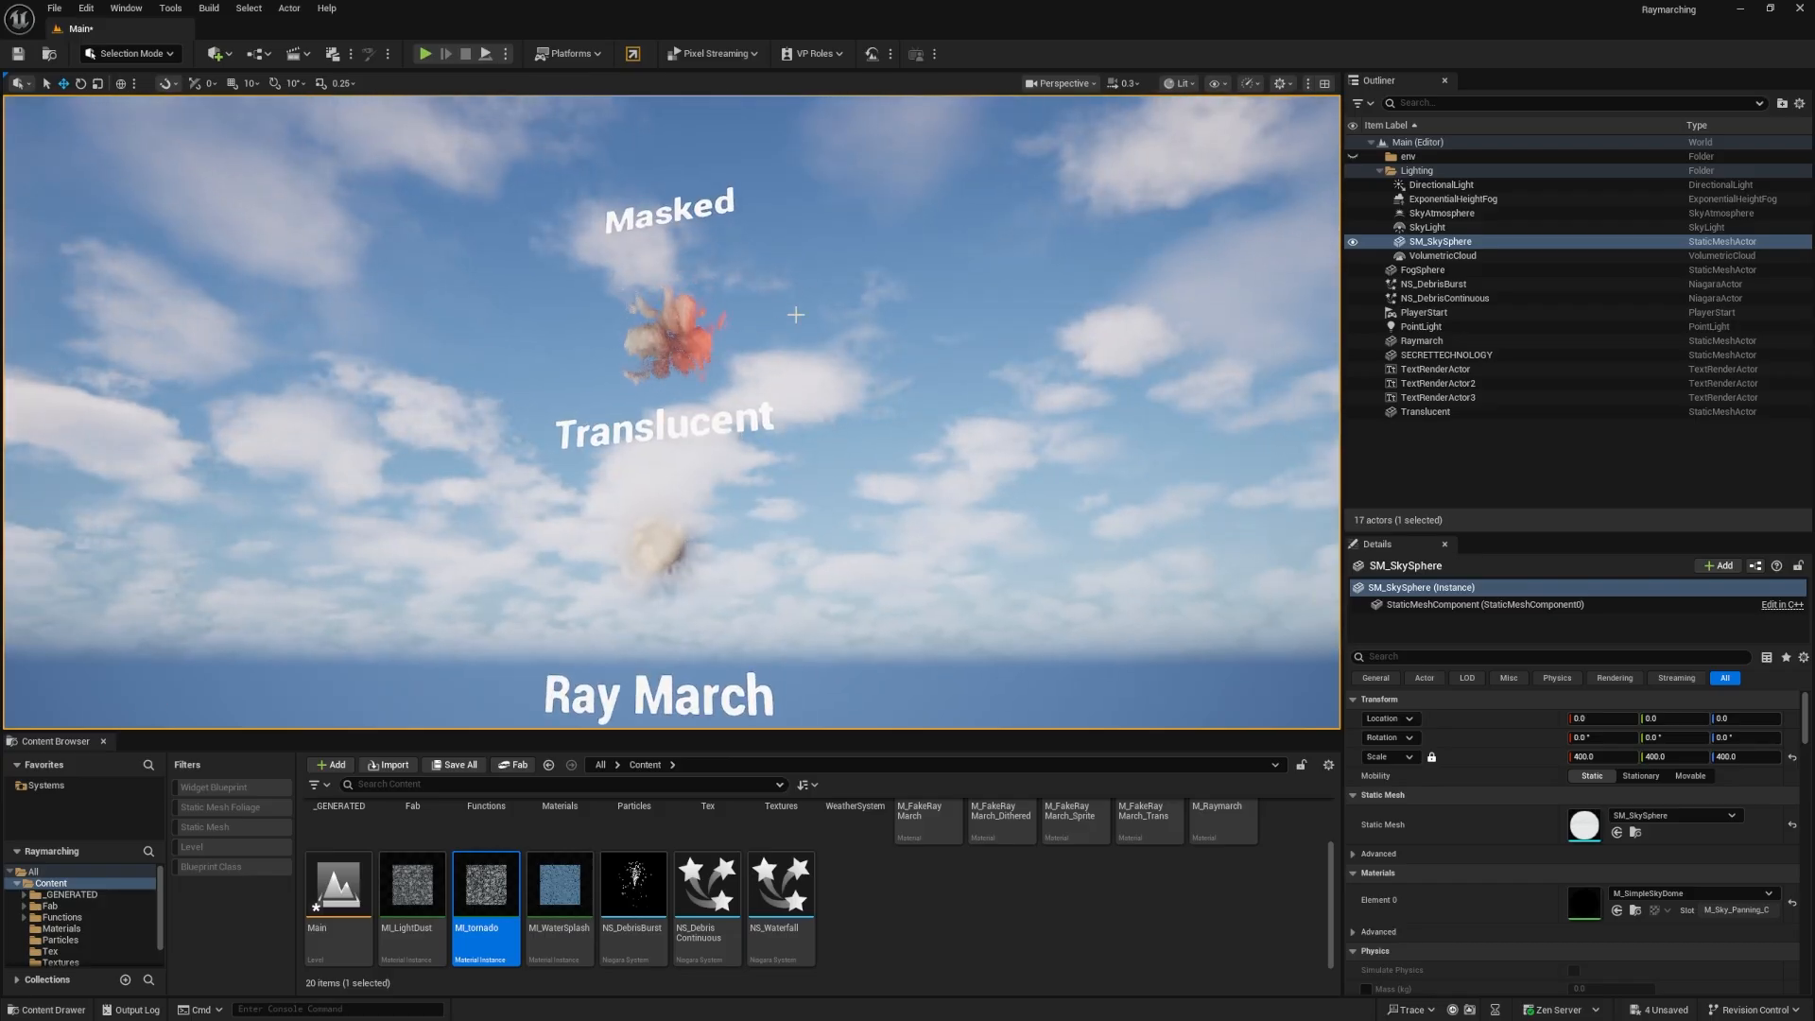
pyautogui.press('a')
pyautogui.moveTo(795, 329); pyautogui.dragTo(685, 327, button='right')
pyautogui.press('d')
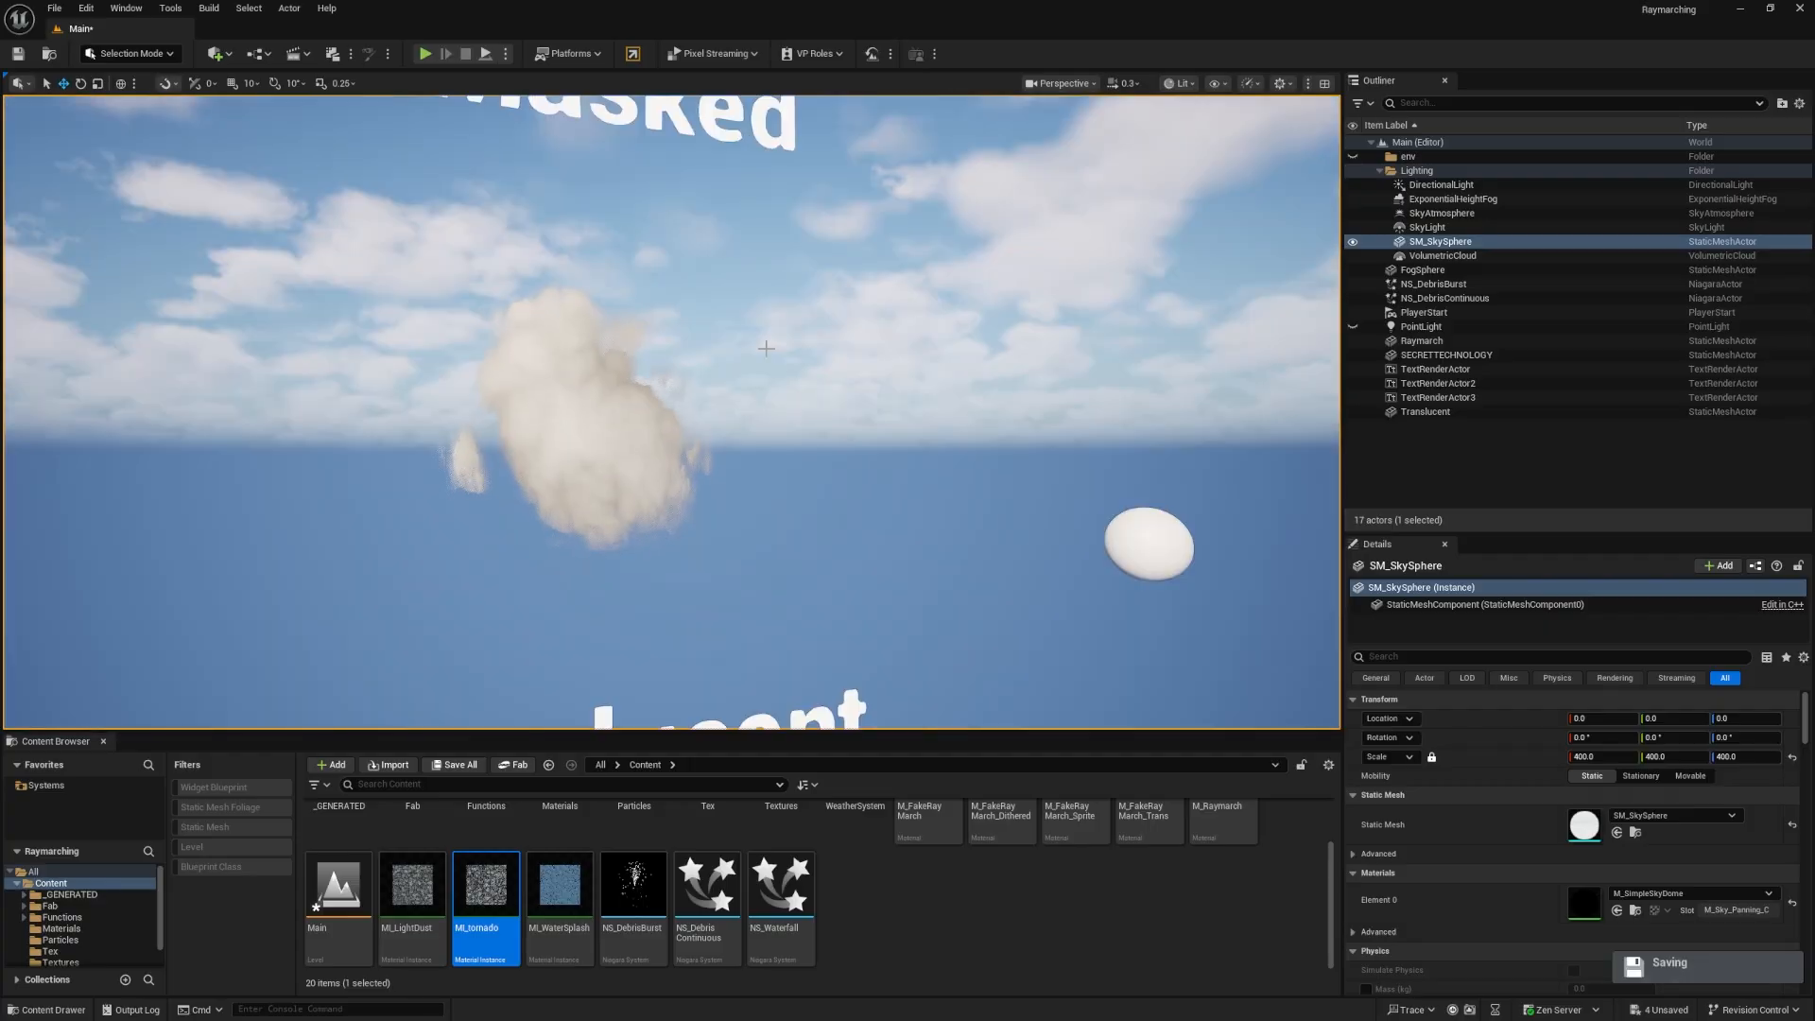
pyautogui.moveTo(772, 334); pyautogui.dragTo(662, 359, button='right')
# Switch to the KAIJUVR project and examine the Smokesphere effect and its surroundings in the Map_Demo level.
pyautogui.click(693, 367)
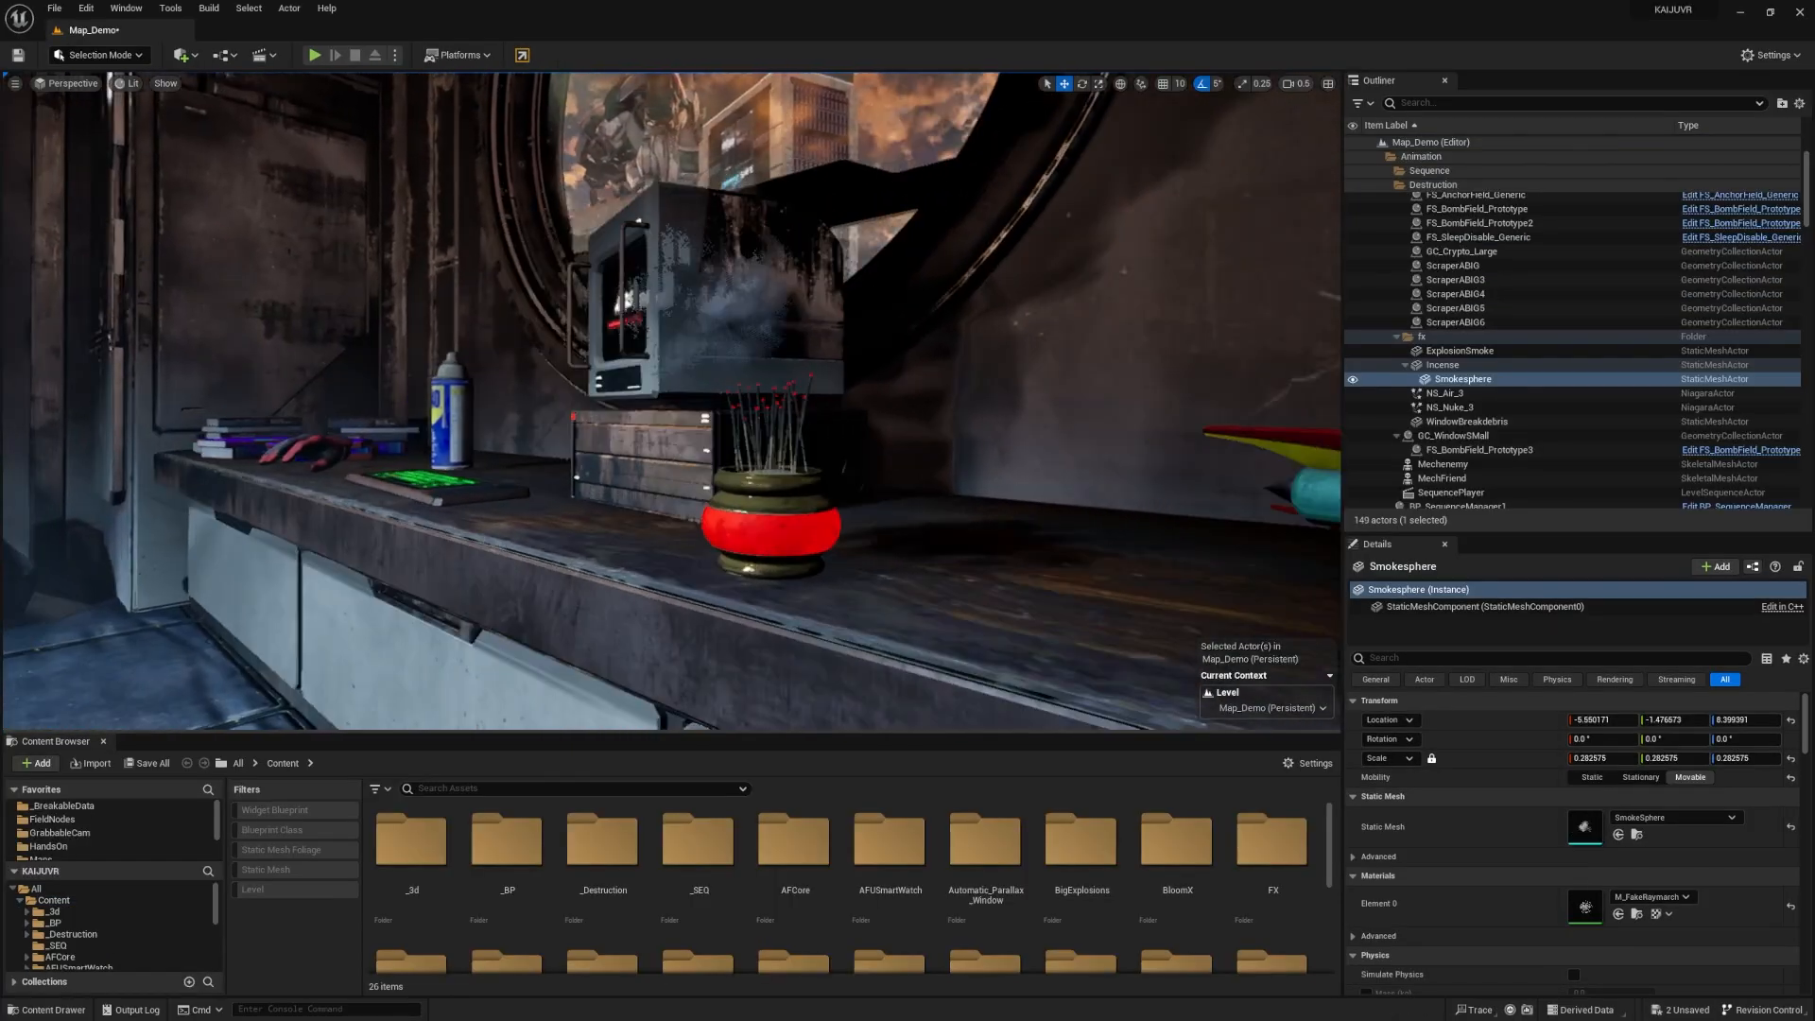
pyautogui.press('a')
pyautogui.moveTo(671, 400); pyautogui.dragTo(10, 397, button='right')
pyautogui.press('w')
pyautogui.press('s')
pyautogui.press('w')
pyautogui.press('s')
pyautogui.press('w')
pyautogui.press('w')
pyautogui.press('d')
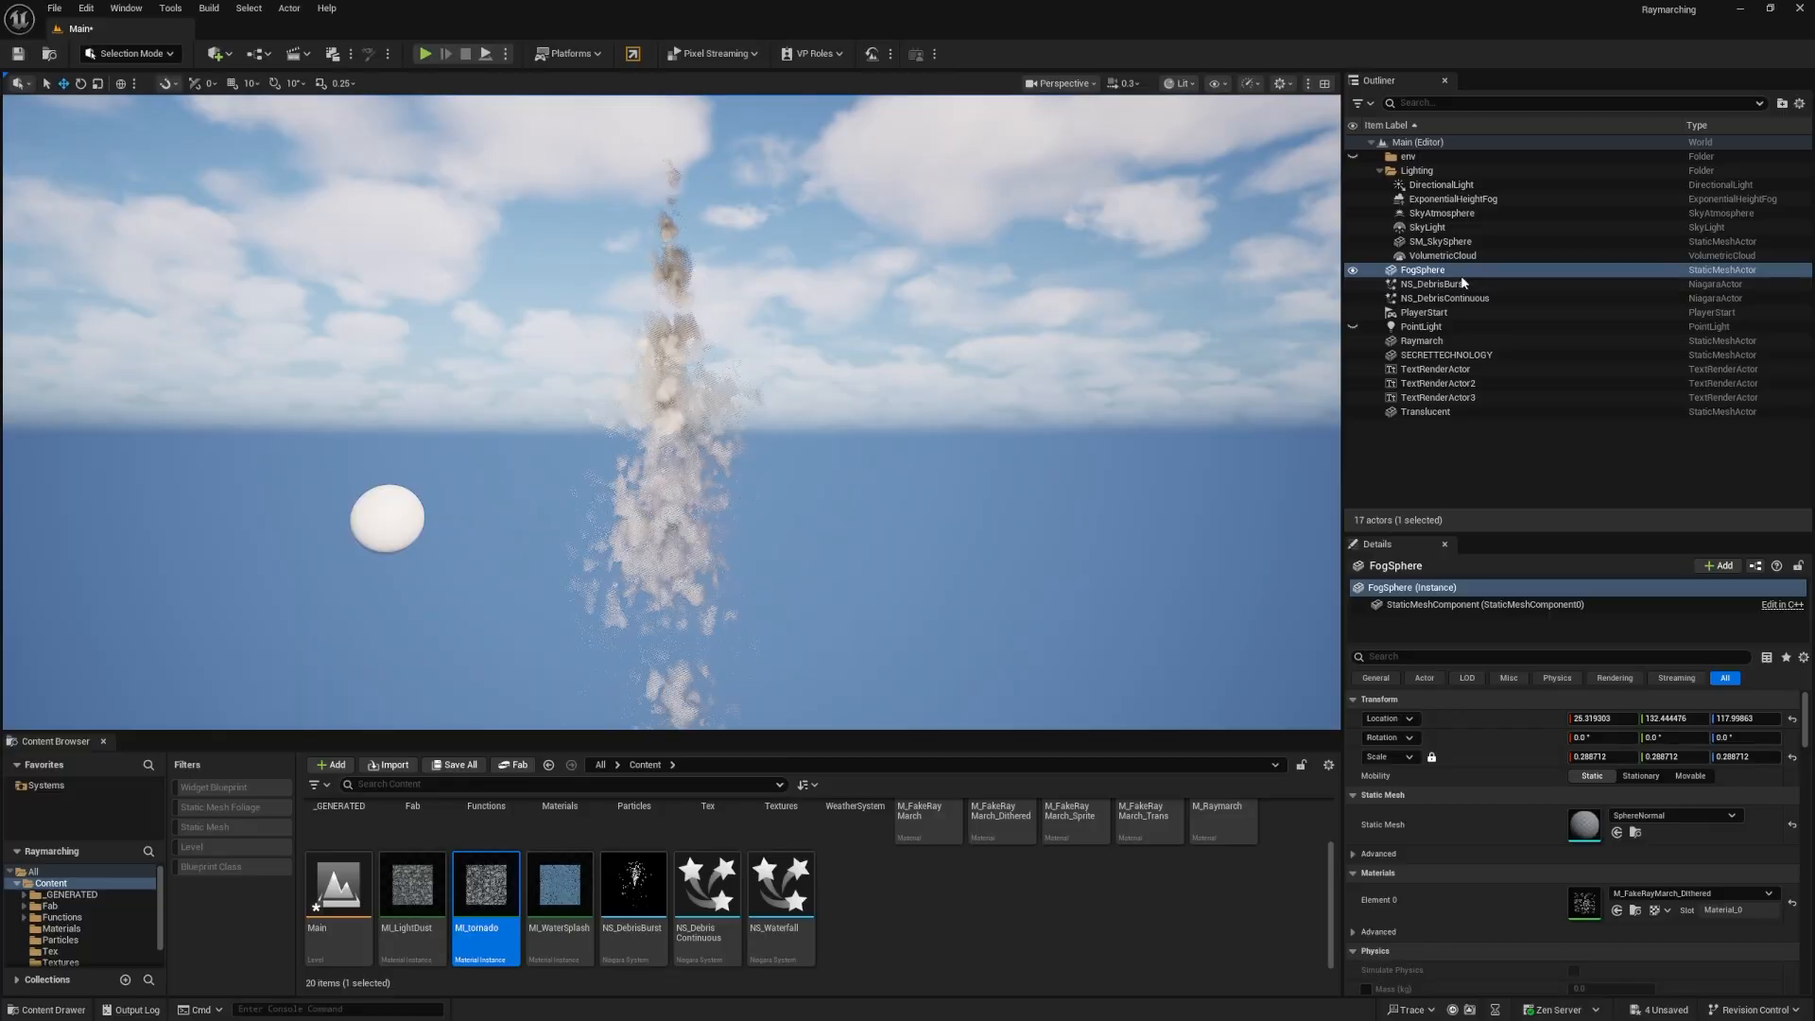
# Select the NS_DebrisBurst actor, reset its particle system and watch the burst next to the continuous debris column.
pyautogui.click(1433, 284)
pyautogui.click(1448, 912)
pyautogui.press('g')
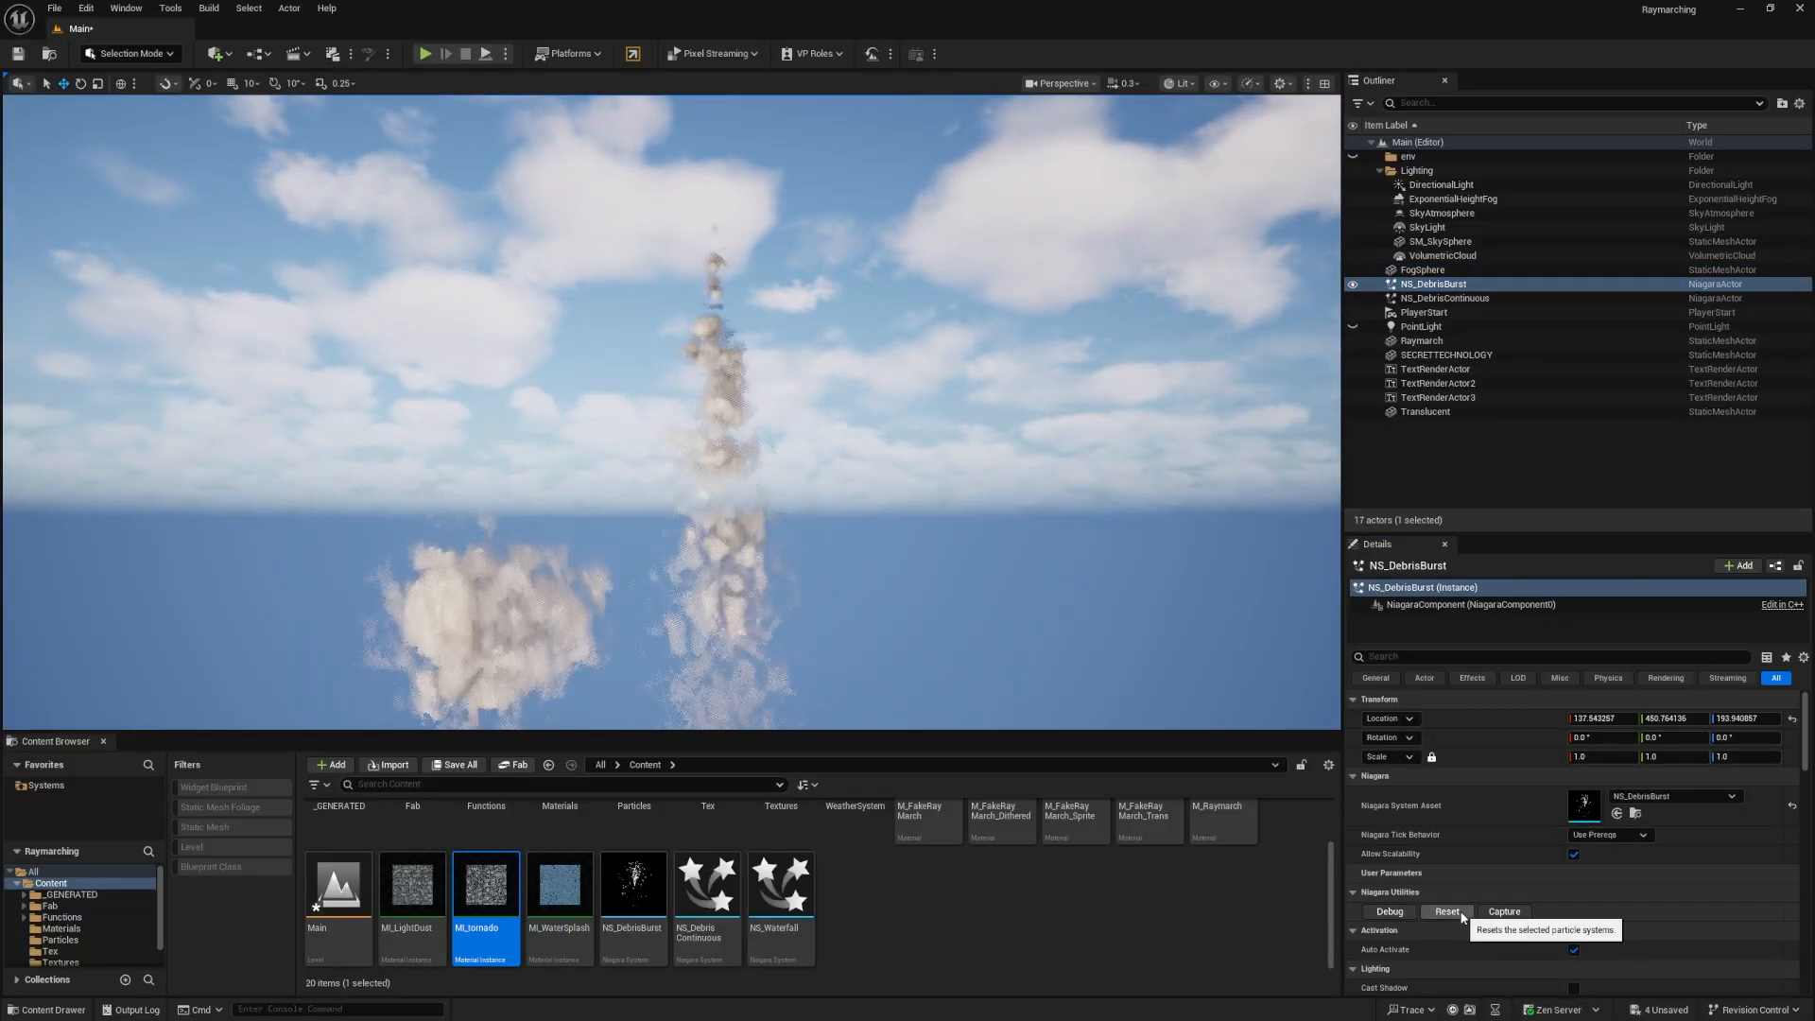
pyautogui.moveTo(1229, 568); pyautogui.dragTo(747, 444, button='right')
pyautogui.press('w')
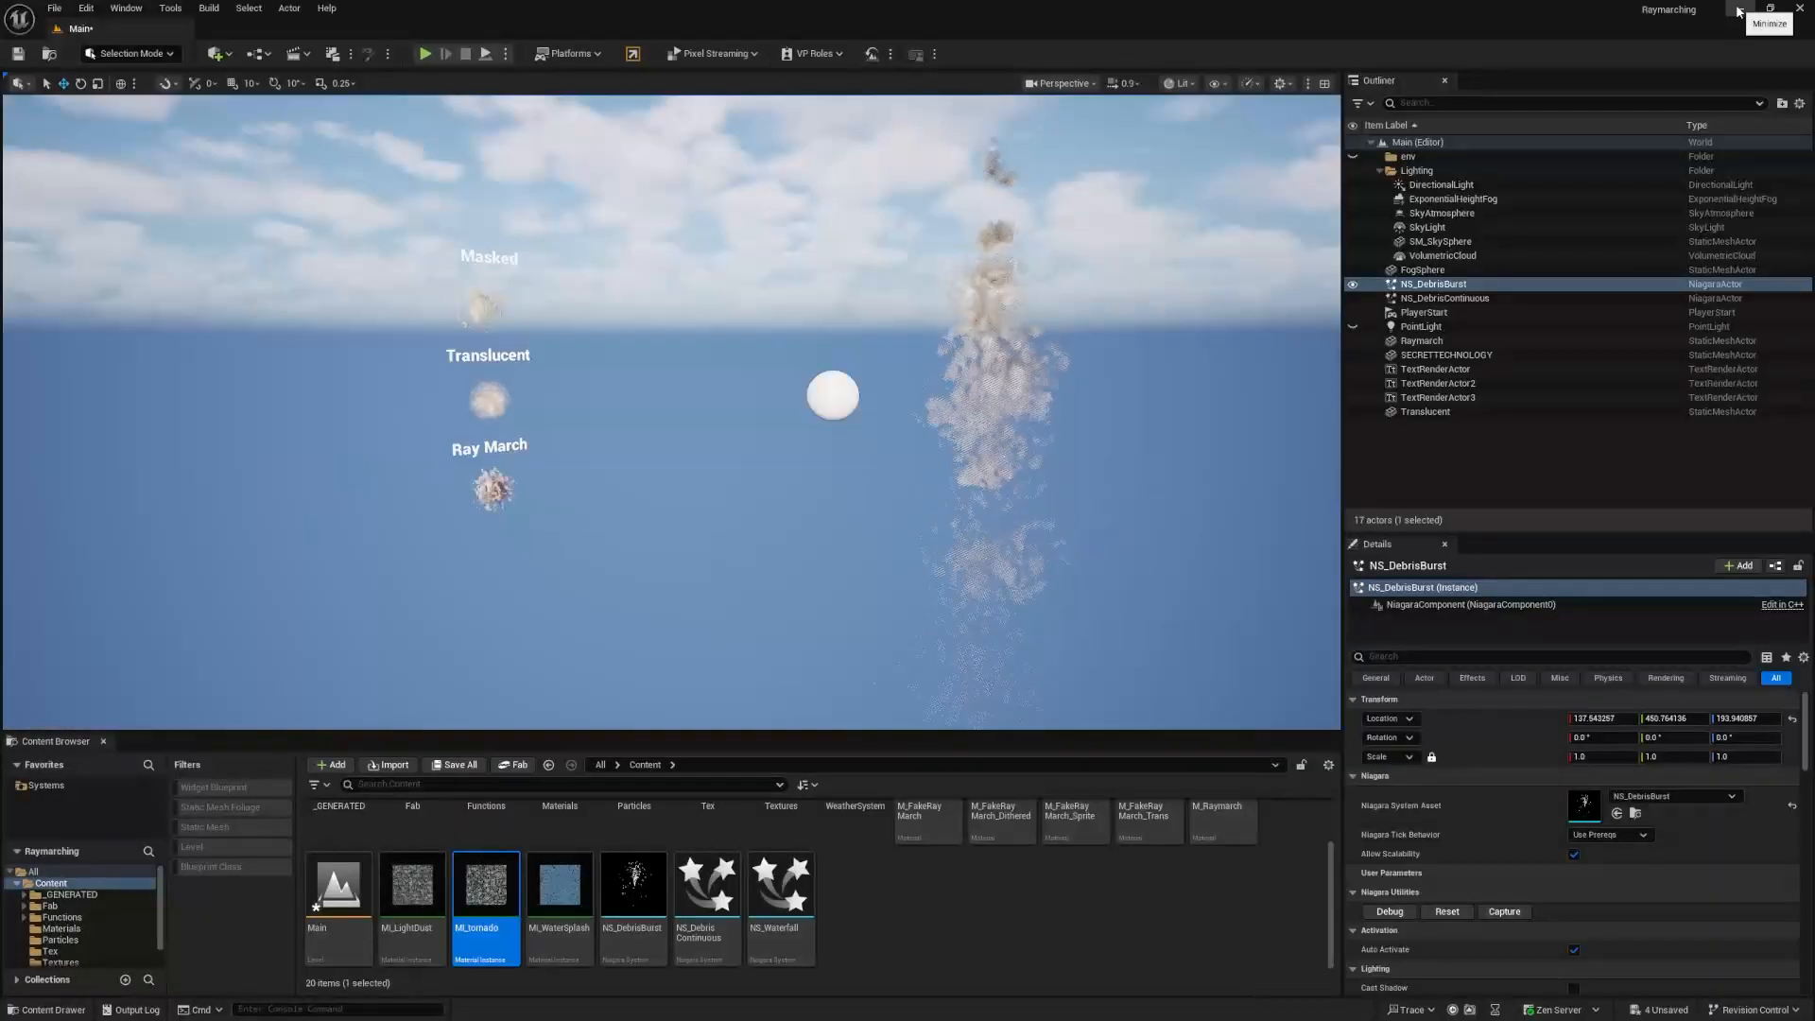
# Compare the Masked, Translucent and Ray March clouds in the level from several distances and angles.
pyautogui.moveTo(672, 412); pyautogui.dragTo(640, 314, button='right')
pyautogui.press('w')
pyautogui.scroll(-3, 640, 314)
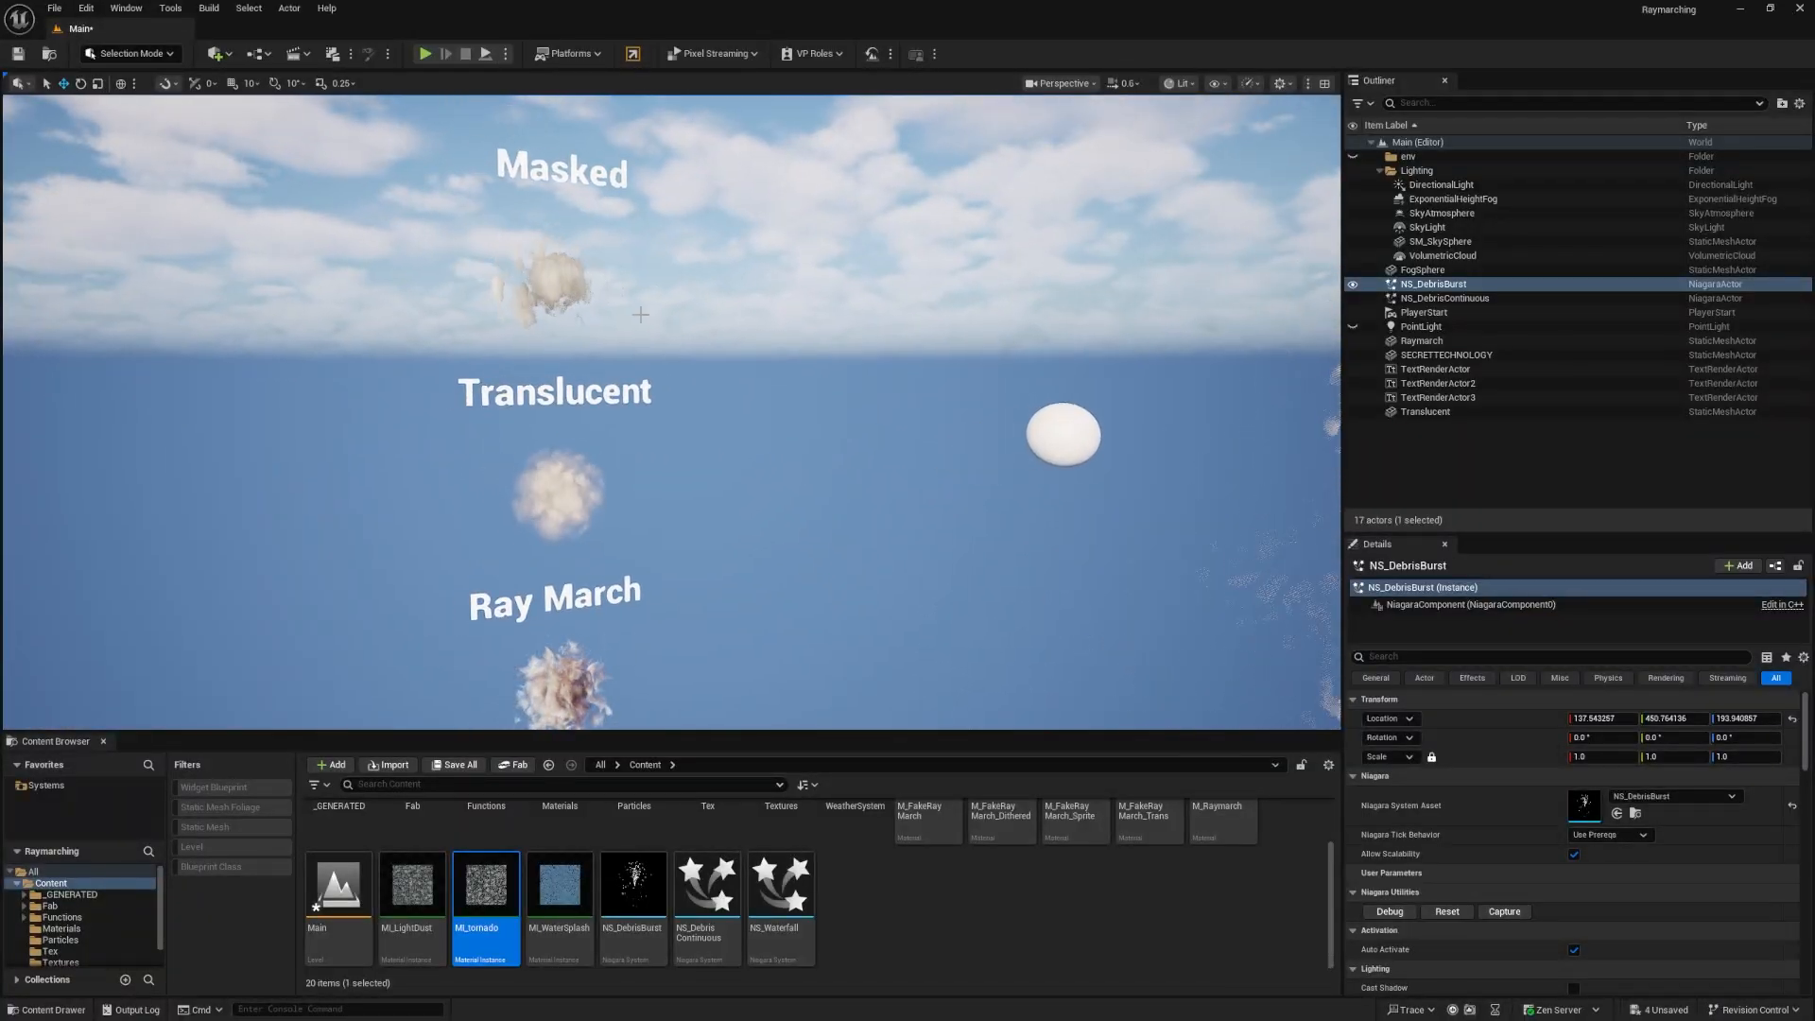
pyautogui.moveTo(641, 314); pyautogui.dragTo(607, 322, button='right')
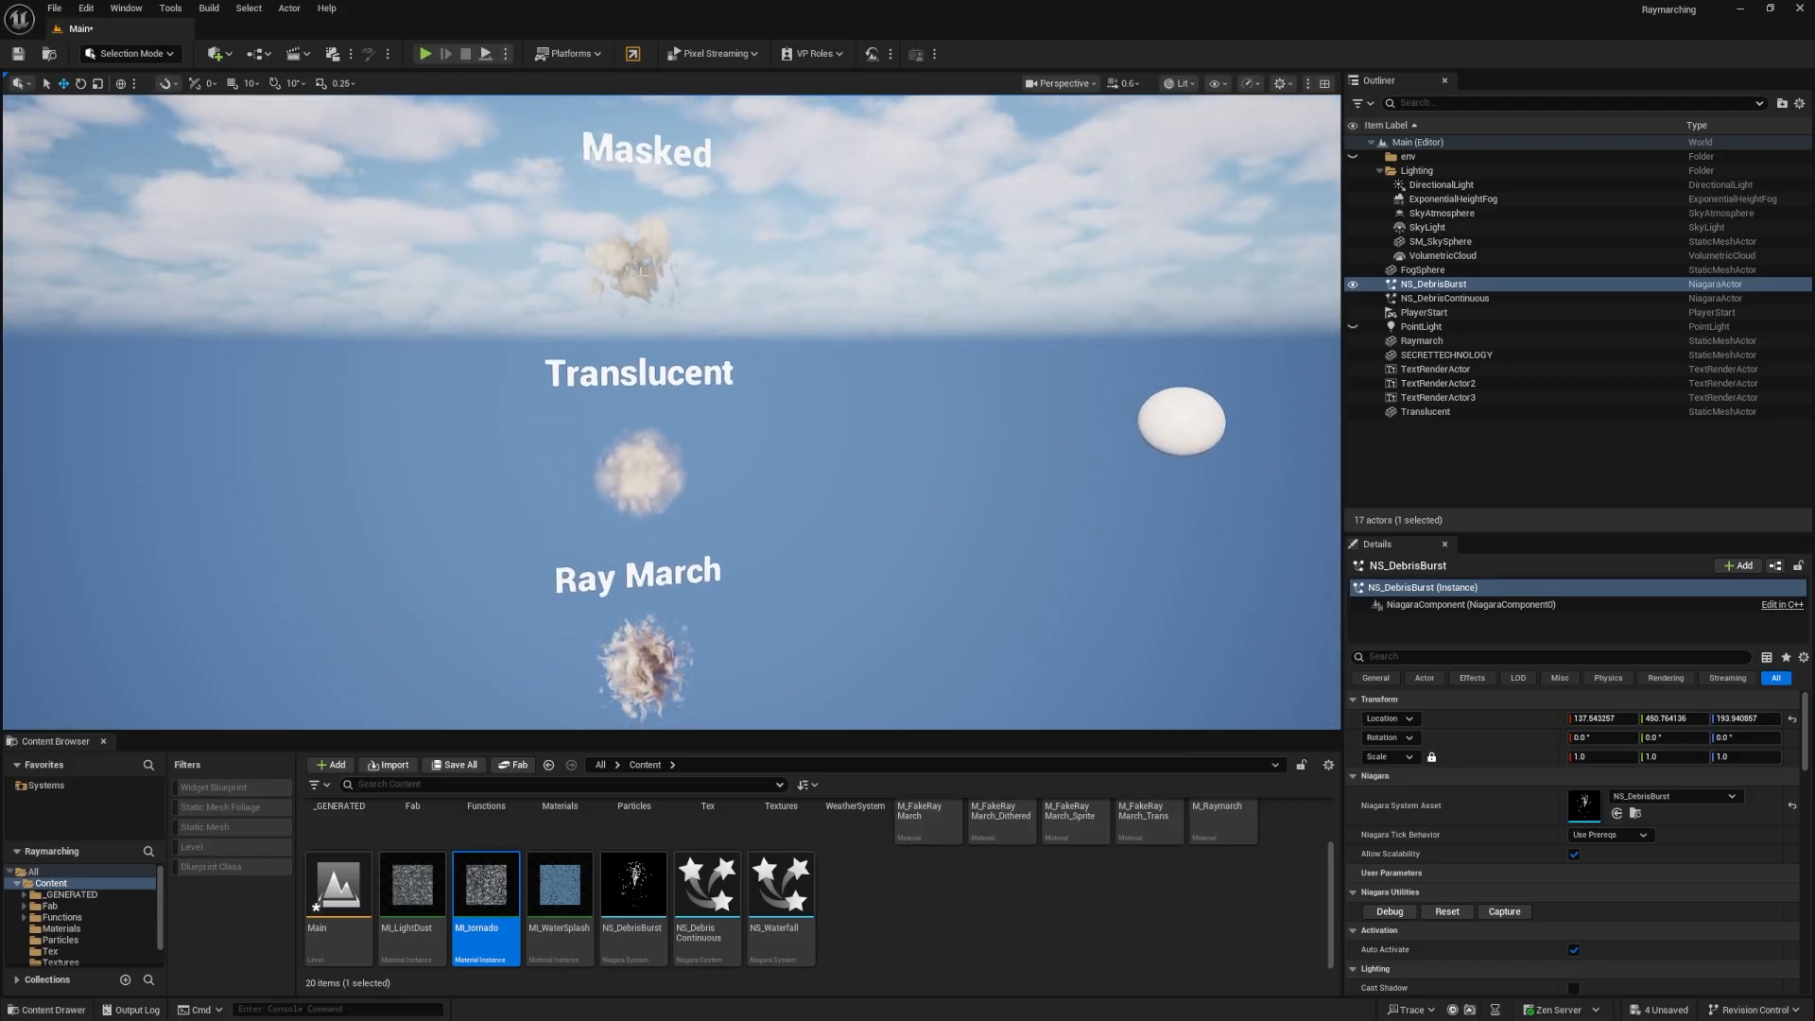
pyautogui.press('s')
pyautogui.moveTo(641, 275); pyautogui.dragTo(638, 213, button='right')
pyautogui.press('q')
pyautogui.press('w')
pyautogui.rightClick(652, 268)
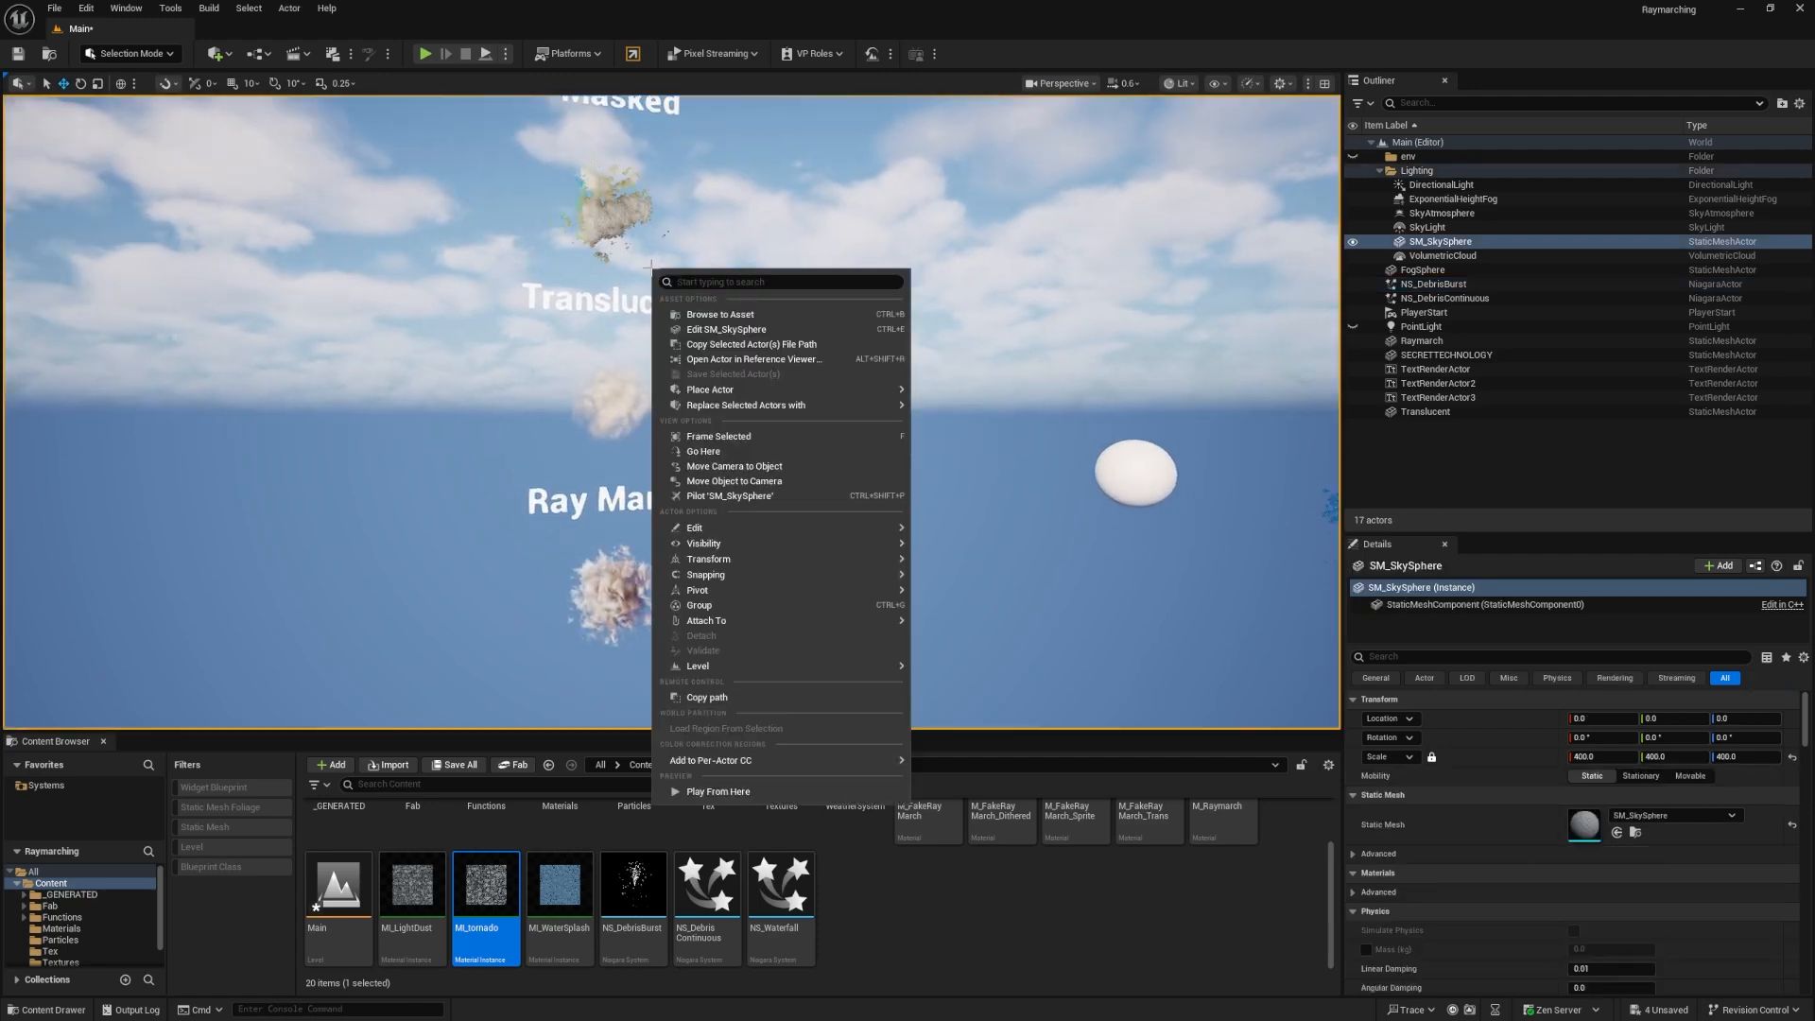
pyautogui.press('Escape')
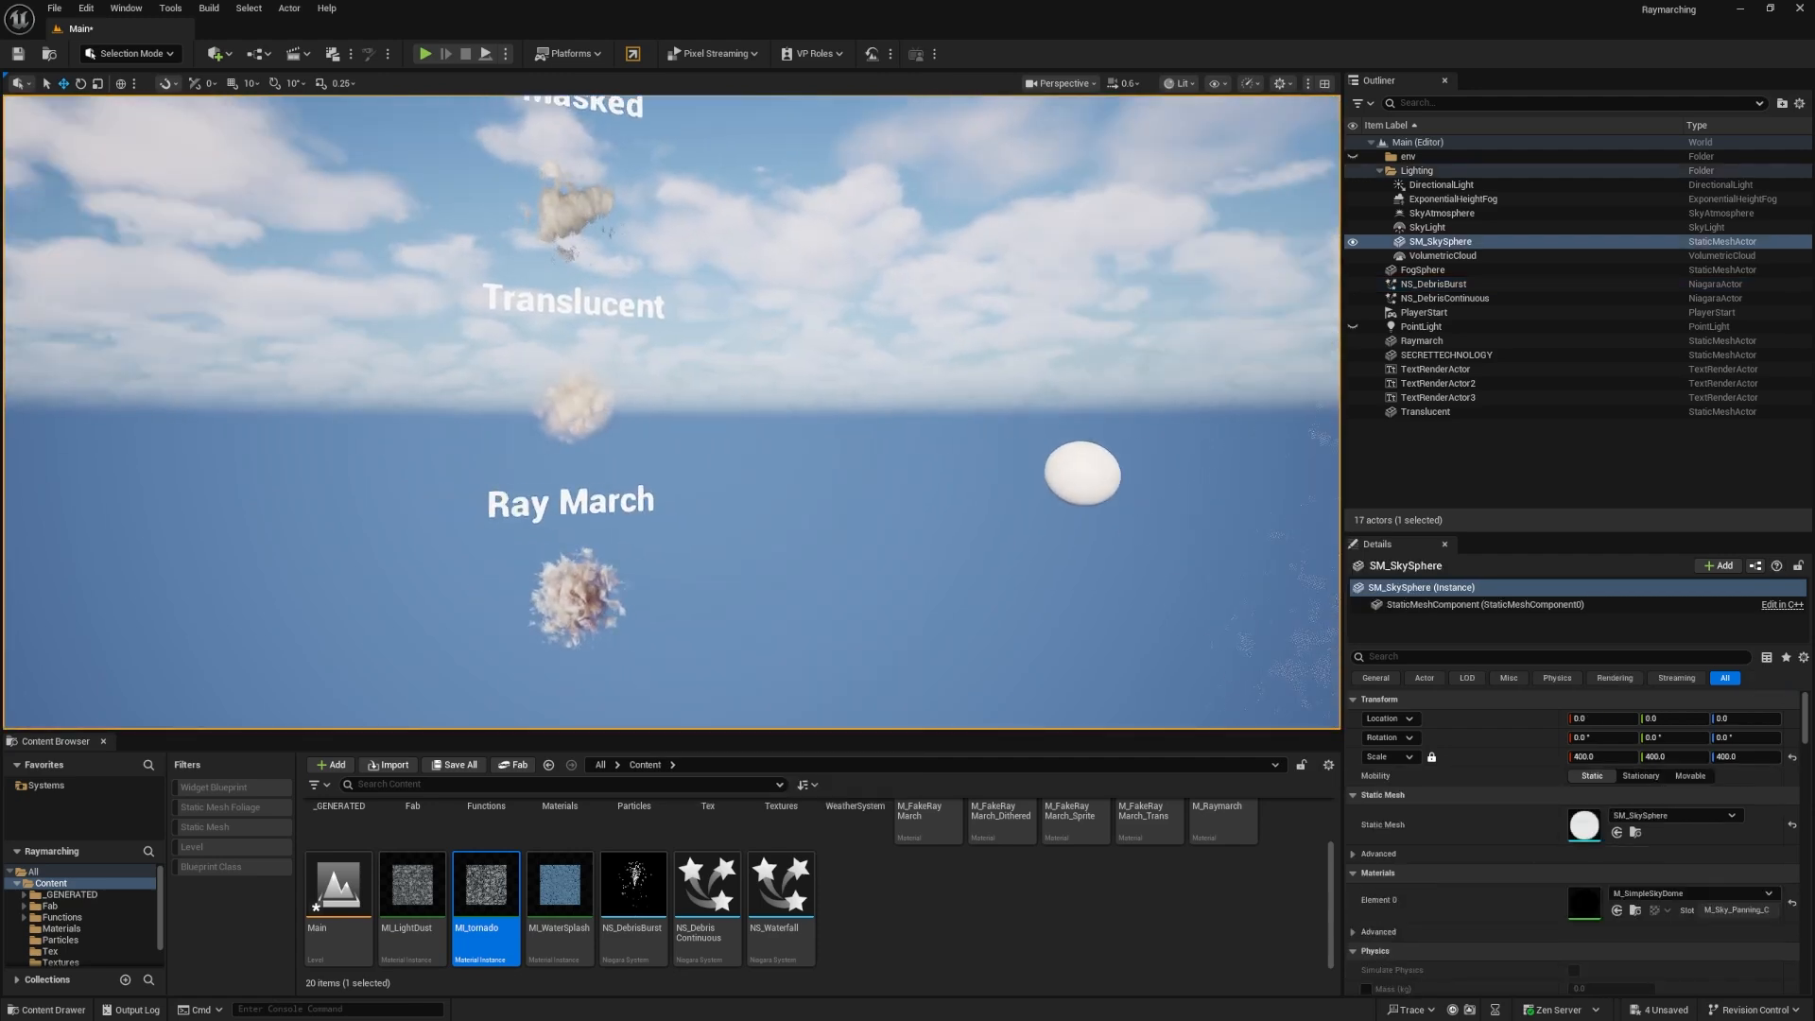
pyautogui.moveTo(652, 274); pyautogui.dragTo(647, 241, button='right')
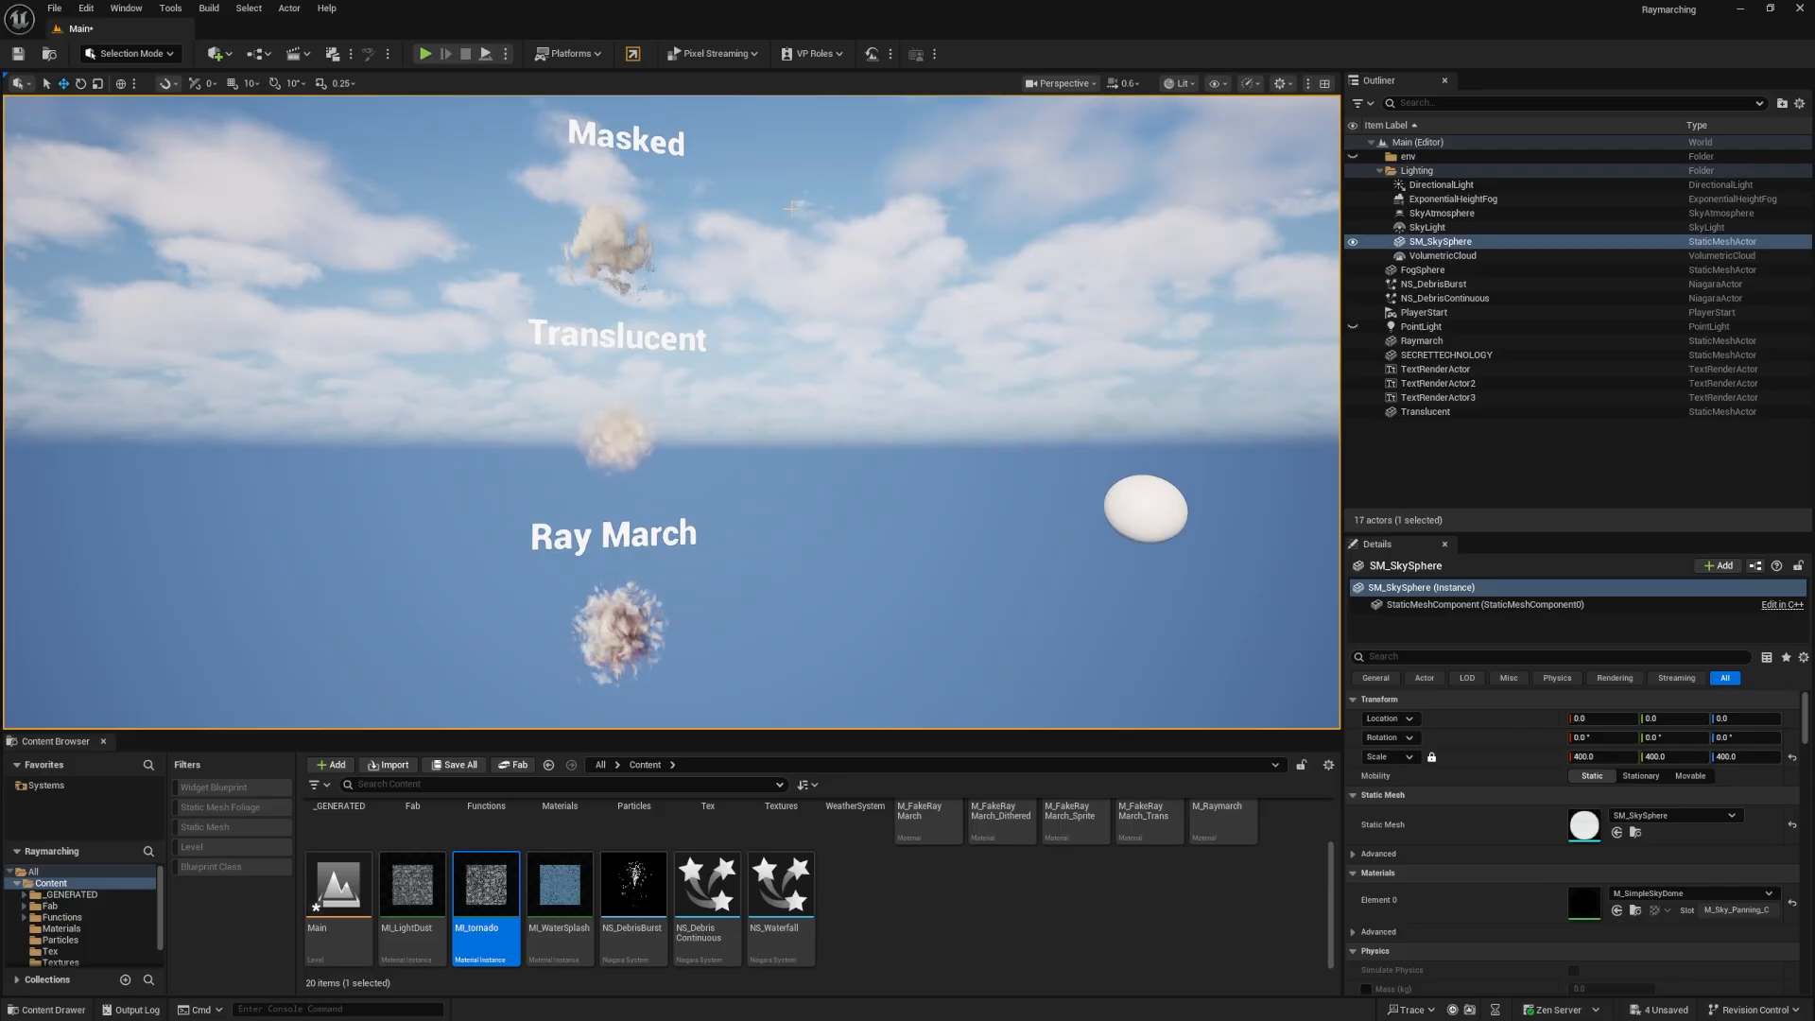